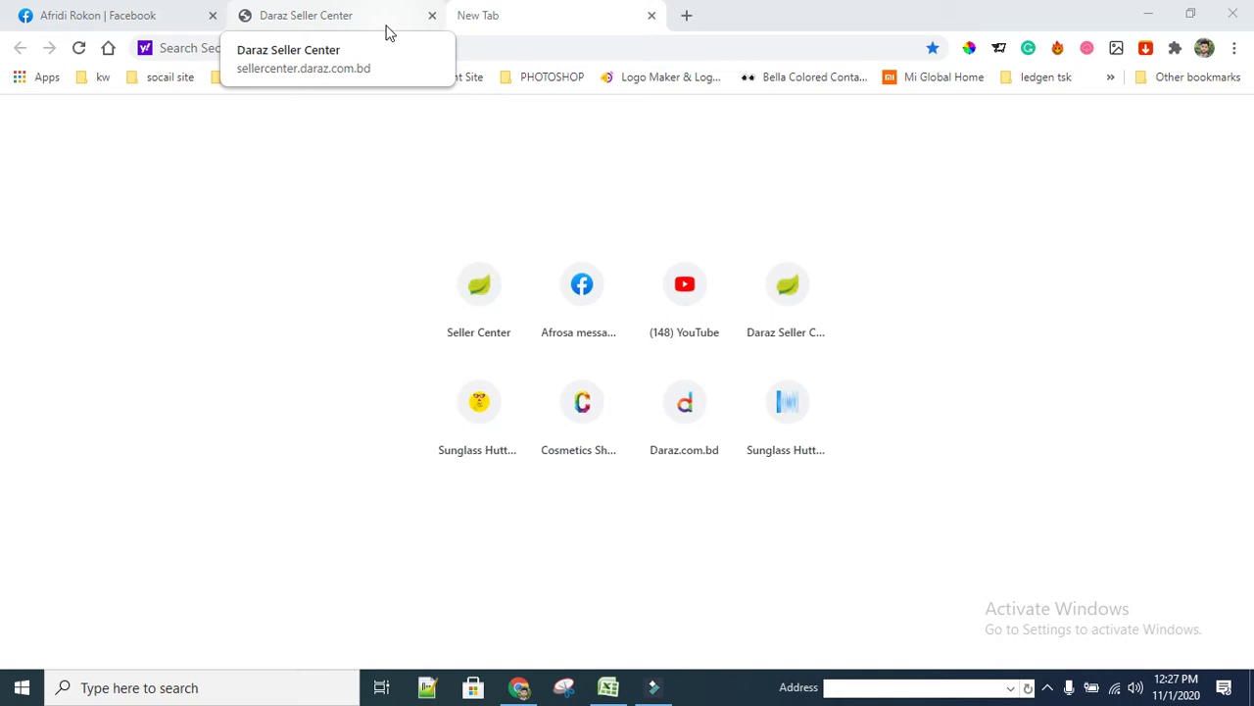
Reveal the hidden tray icons, then bring up the Excel sheet of product links
click(1049, 687)
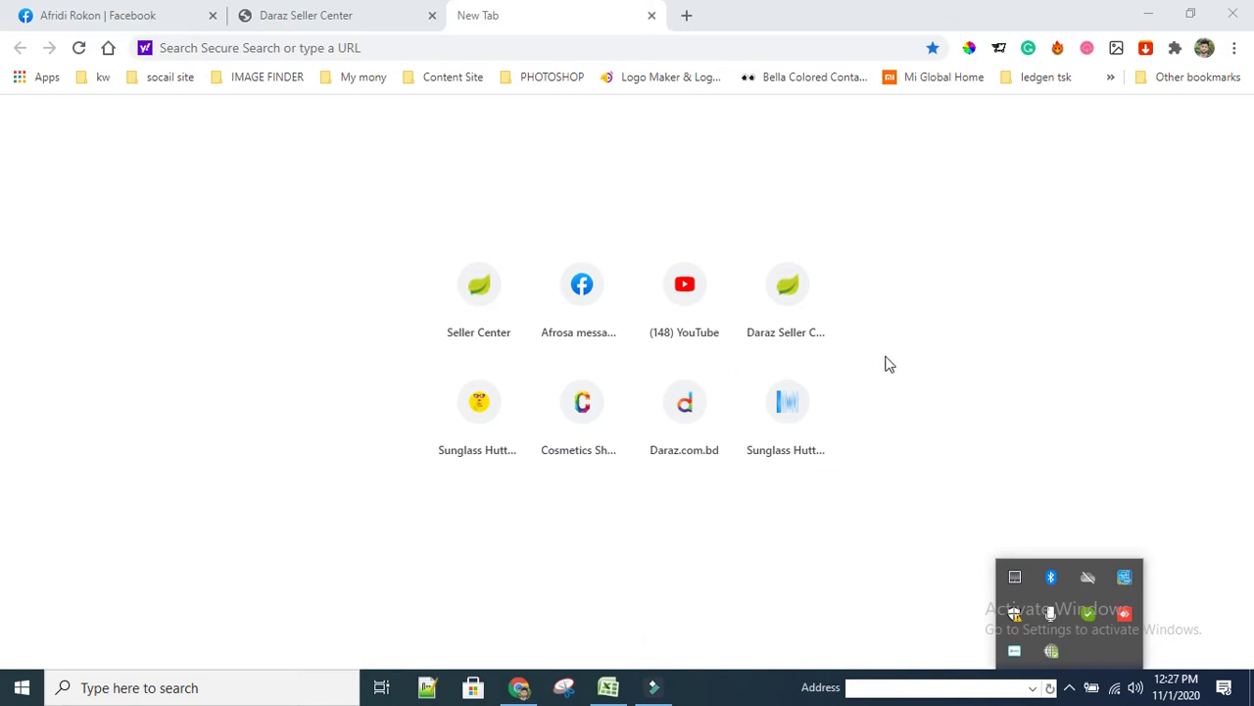
click(607, 688)
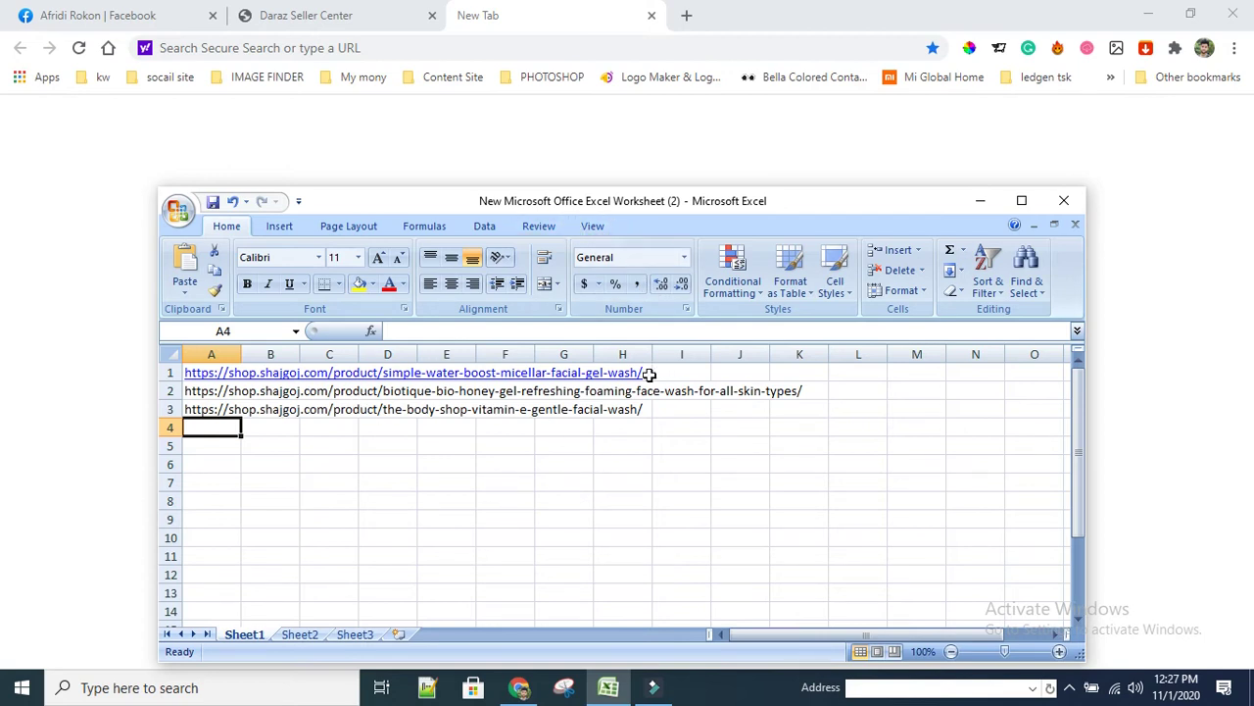
Turn the product URLs back into plain text with Undo Hyperlink
click(740, 392)
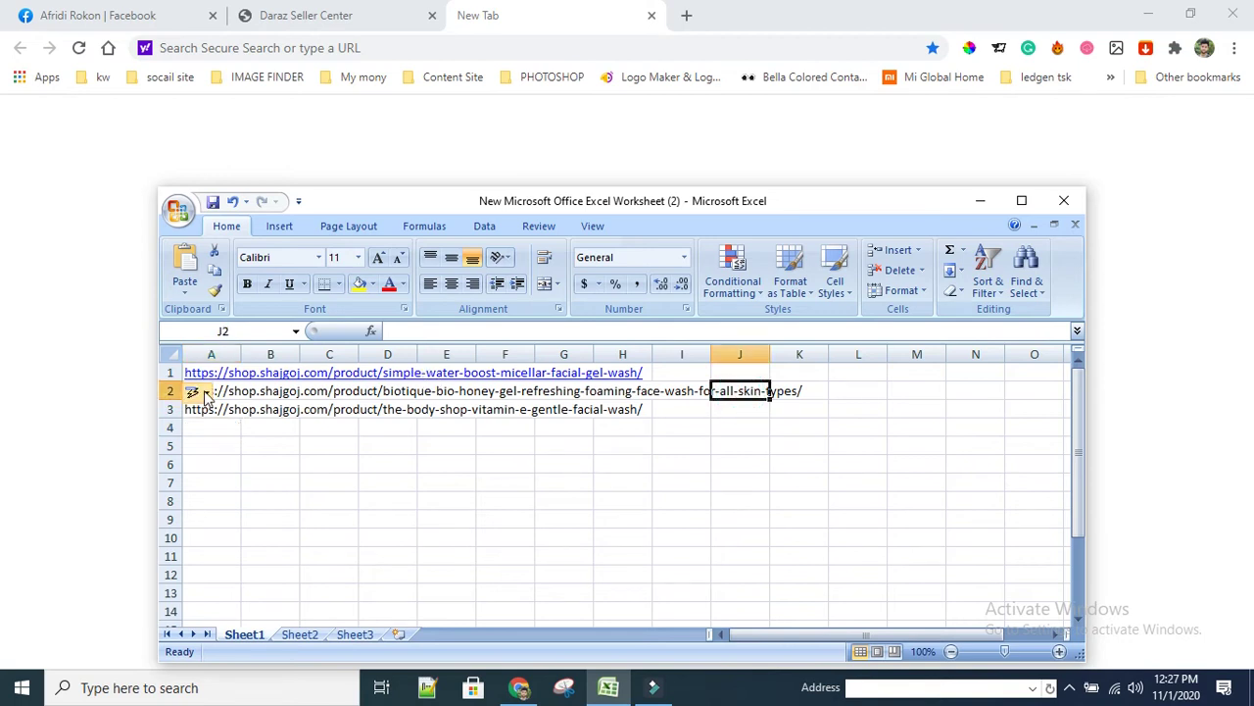
click(206, 392)
click(251, 416)
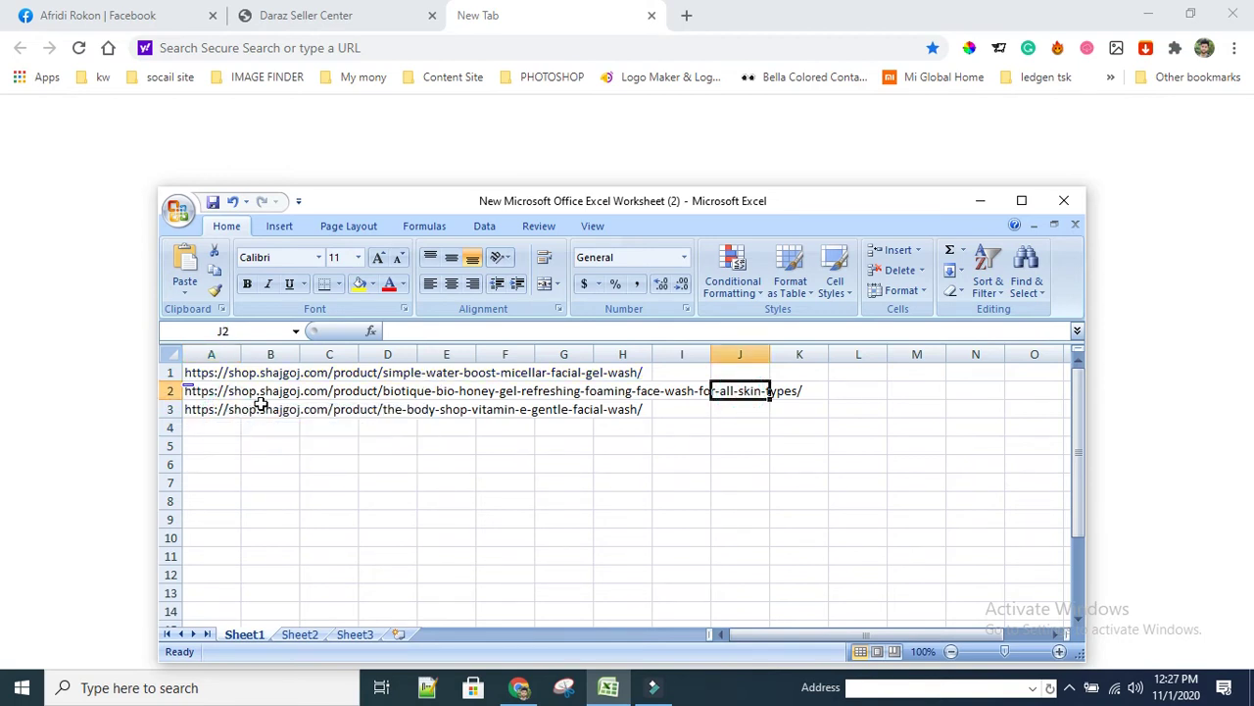
click(260, 408)
click(324, 389)
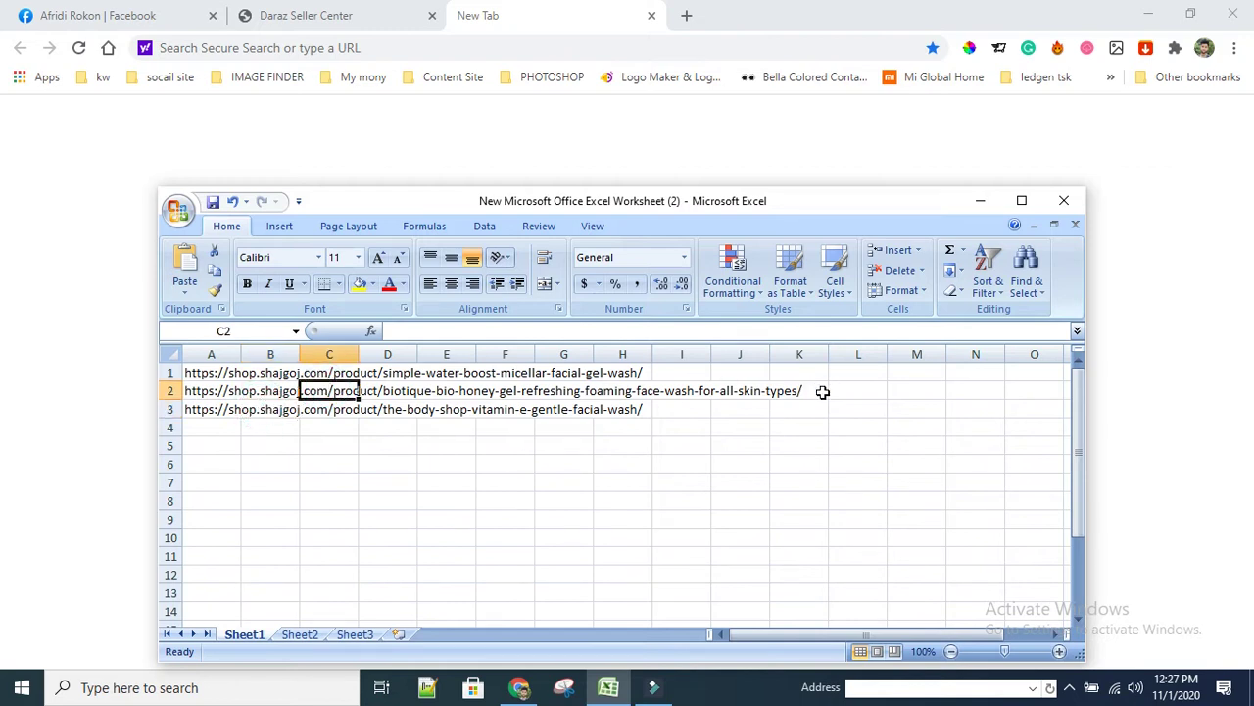
double_click(412, 373)
click(474, 379)
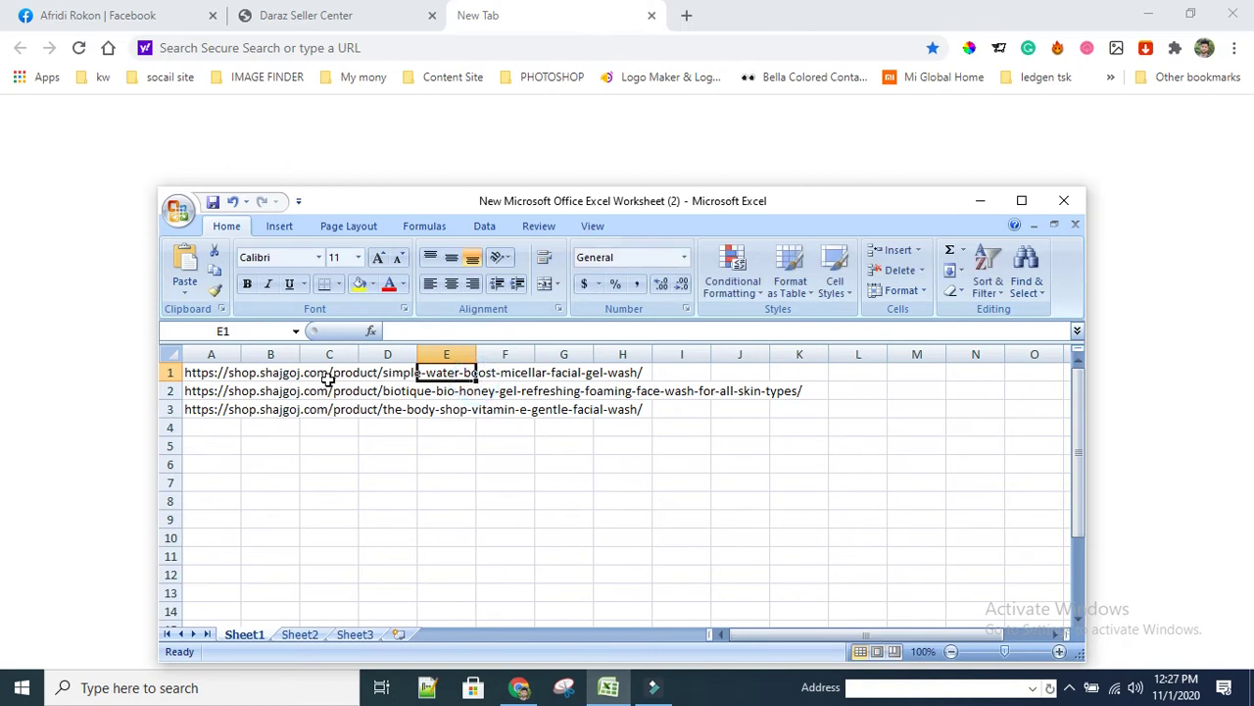
Widen column A to fit the URLs and copy the first Shajgoj link from A1
click(185, 374)
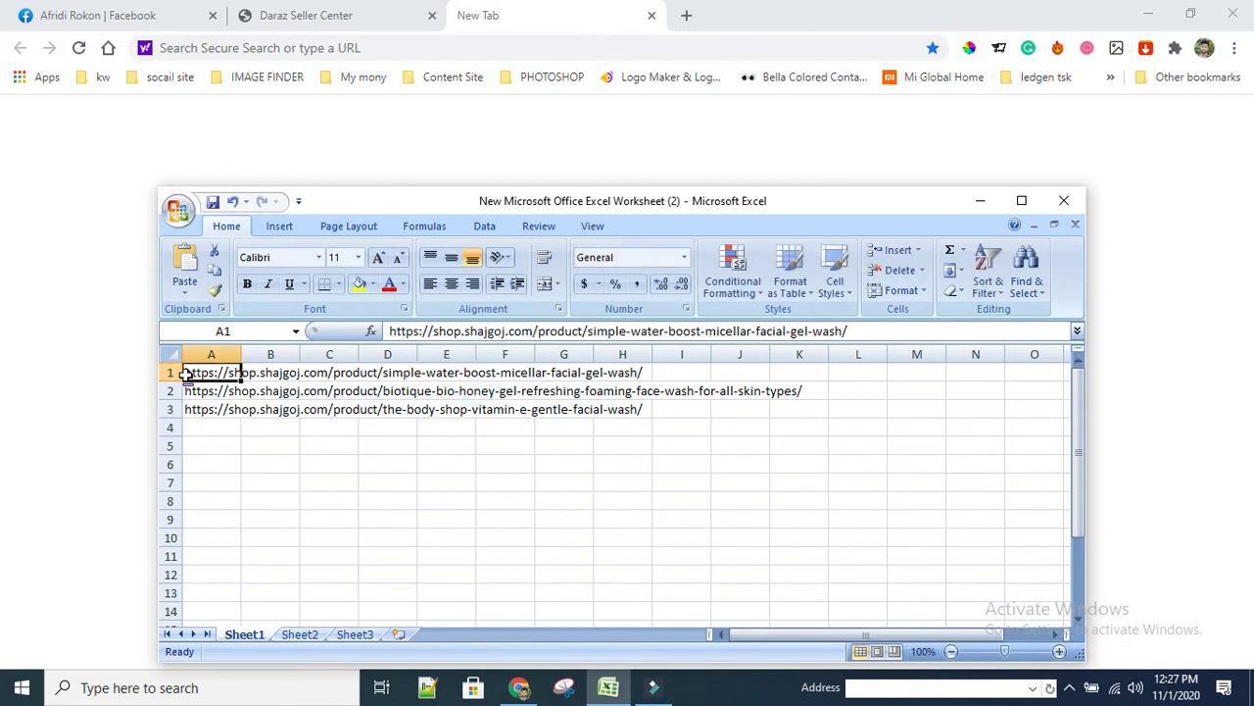
double_click(240, 349)
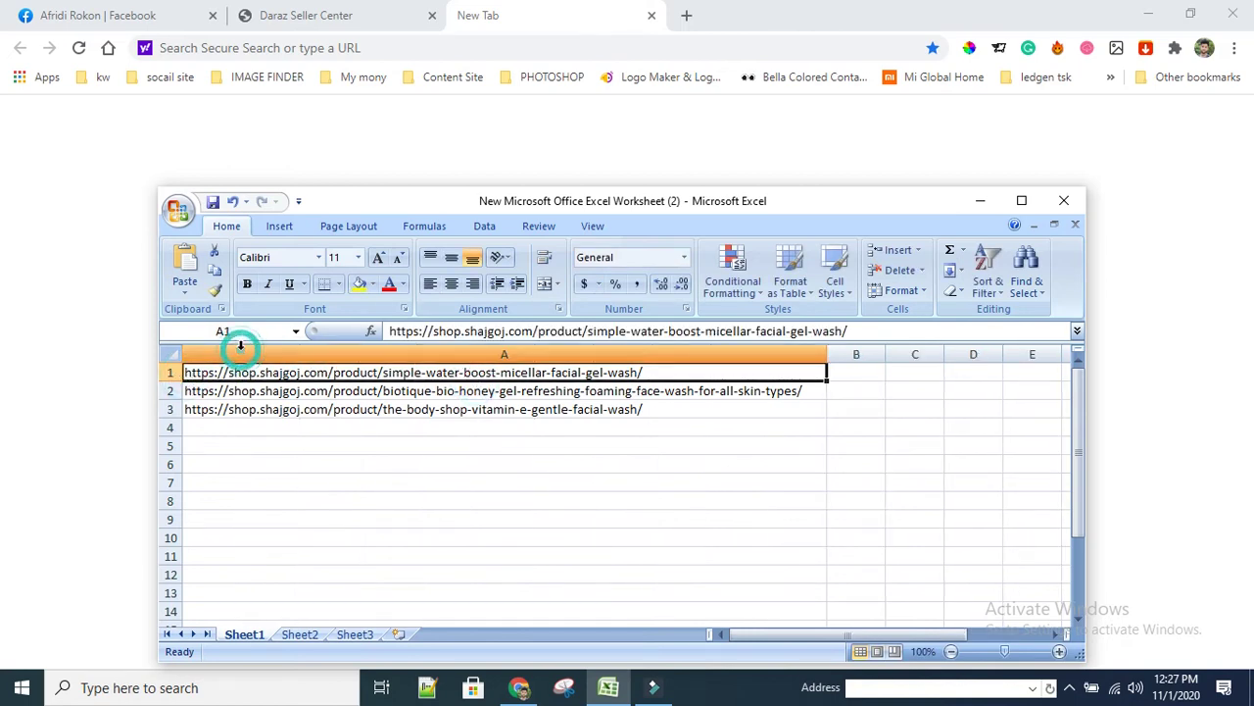
right_click(650, 372)
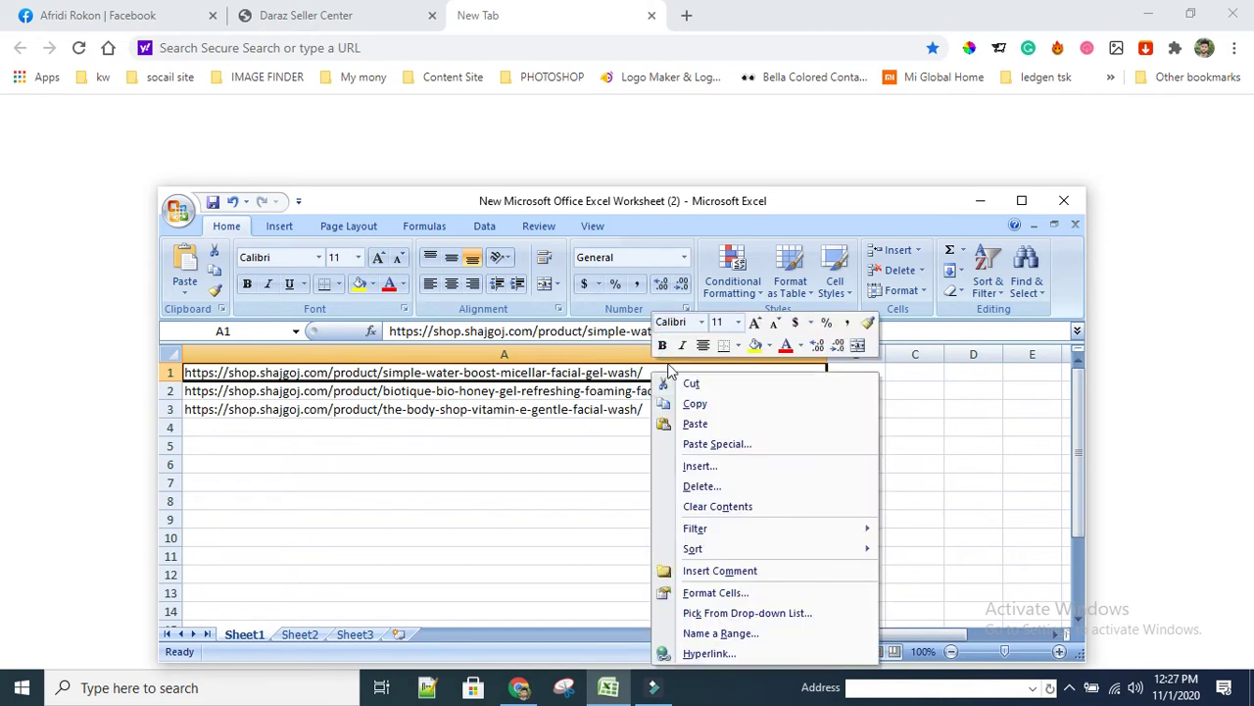
click(696, 402)
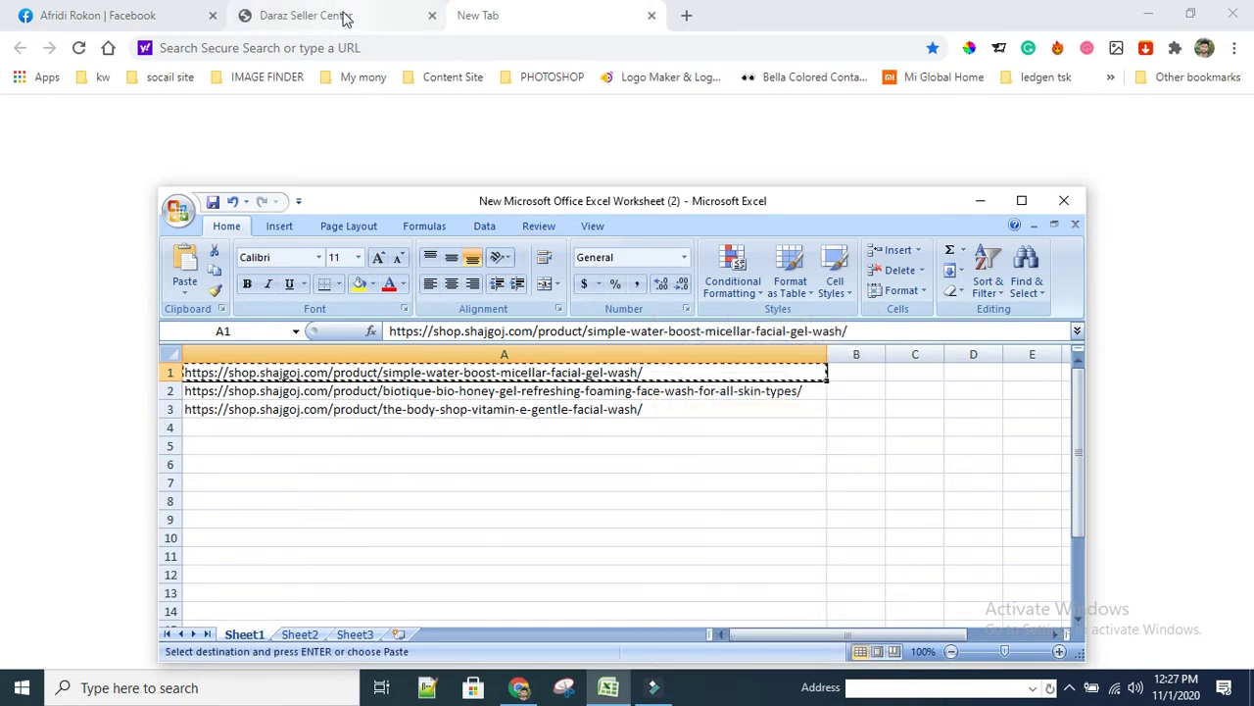
click(342, 14)
Load the copied Simple Water Boost Micellar Facial Gel Wash URL in the new tab
click(549, 25)
click(497, 46)
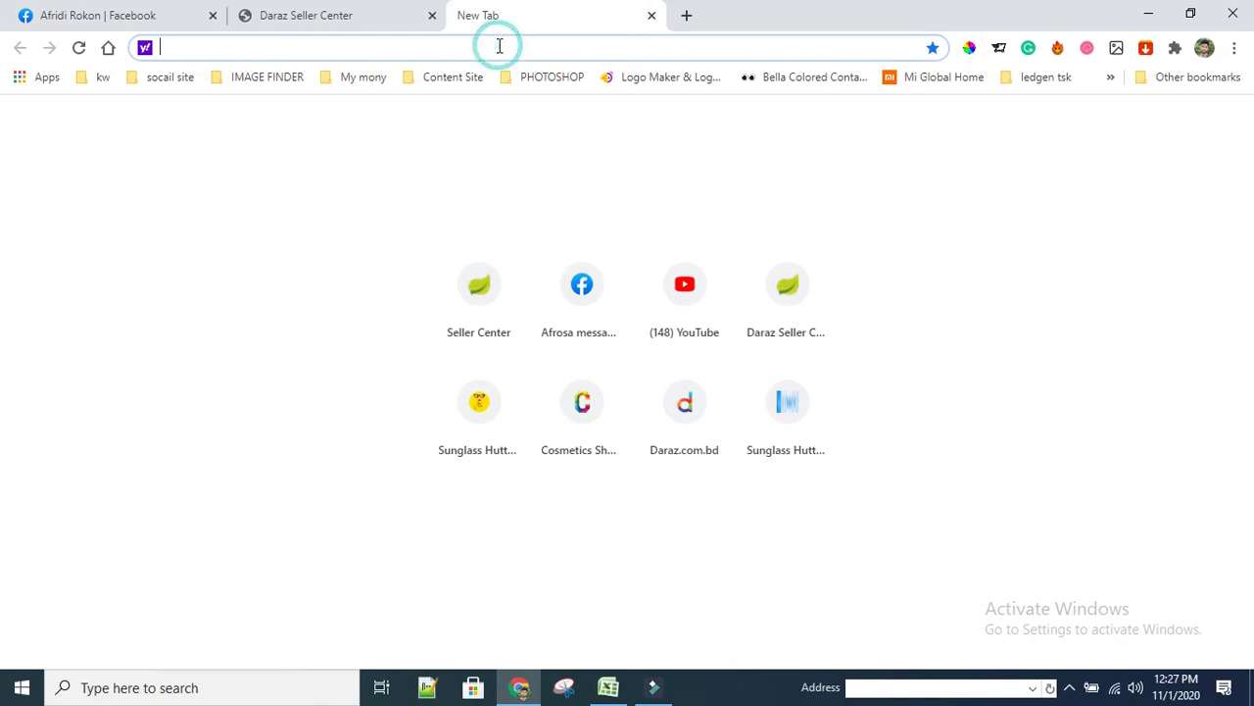
key(ctrl+v)
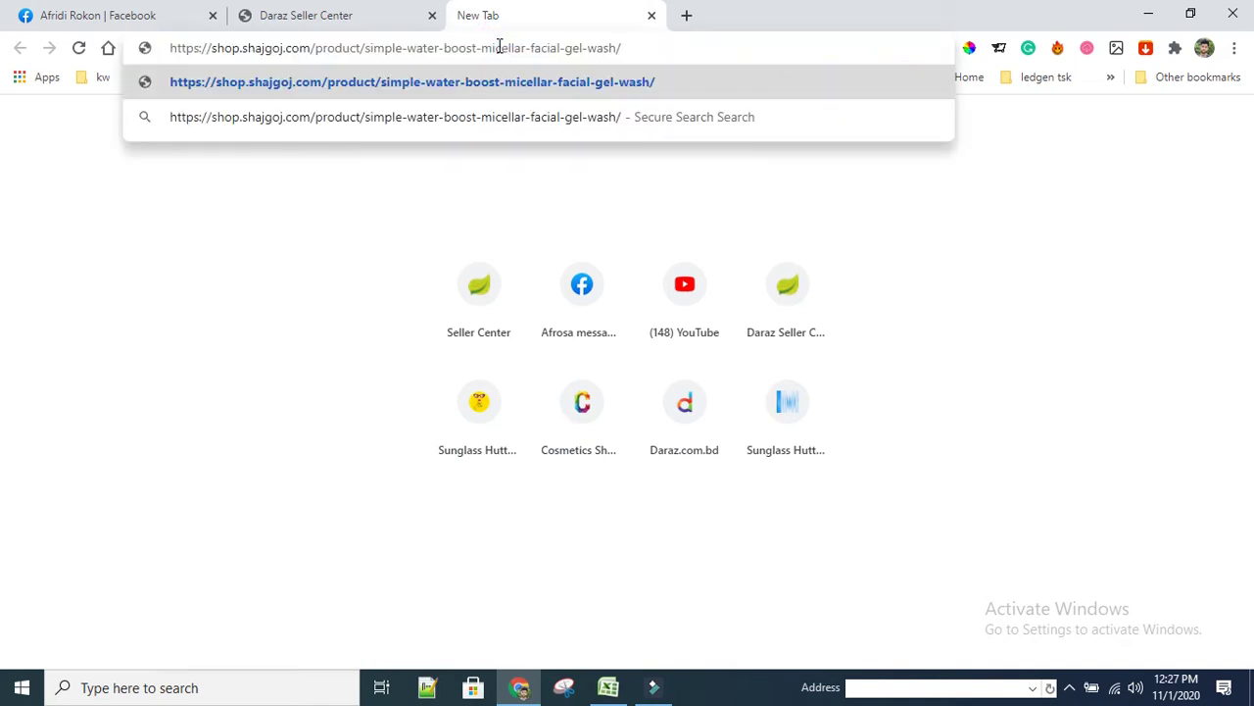
key(Return)
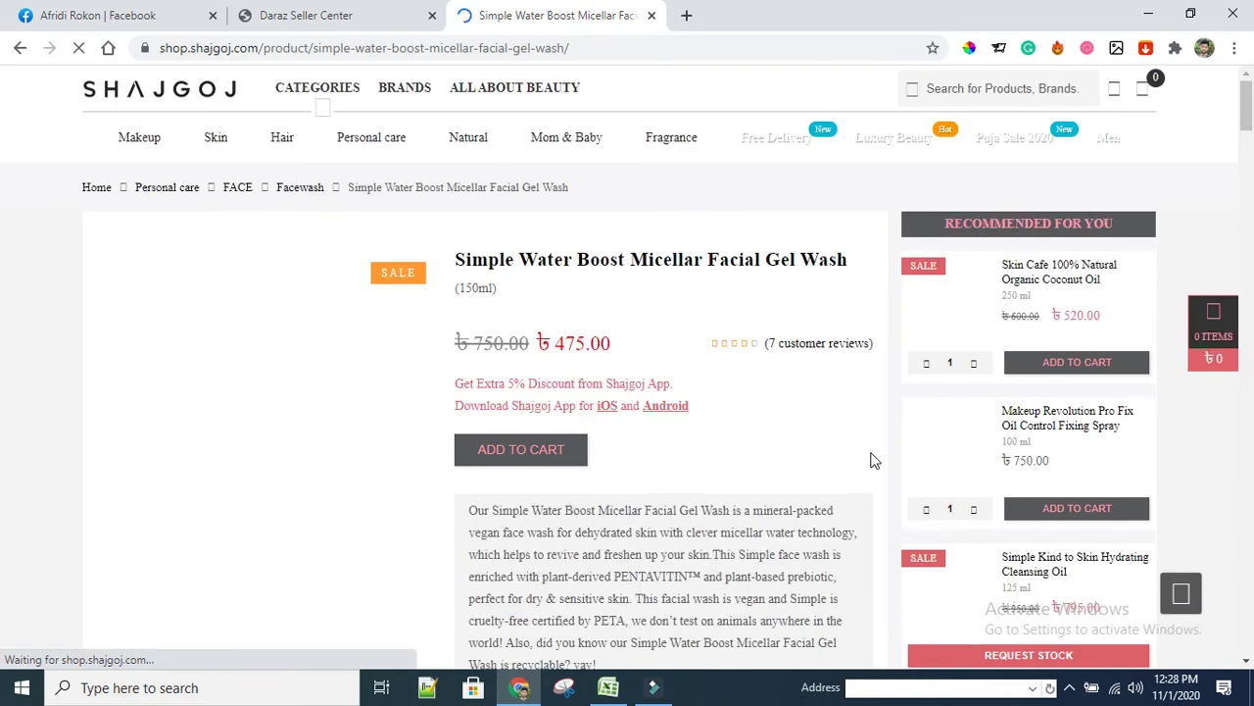
Scroll through the product page to review its ৳475.00 price and description
scroll(715, 495, down, 1)
scroll(541, 456, down, 3)
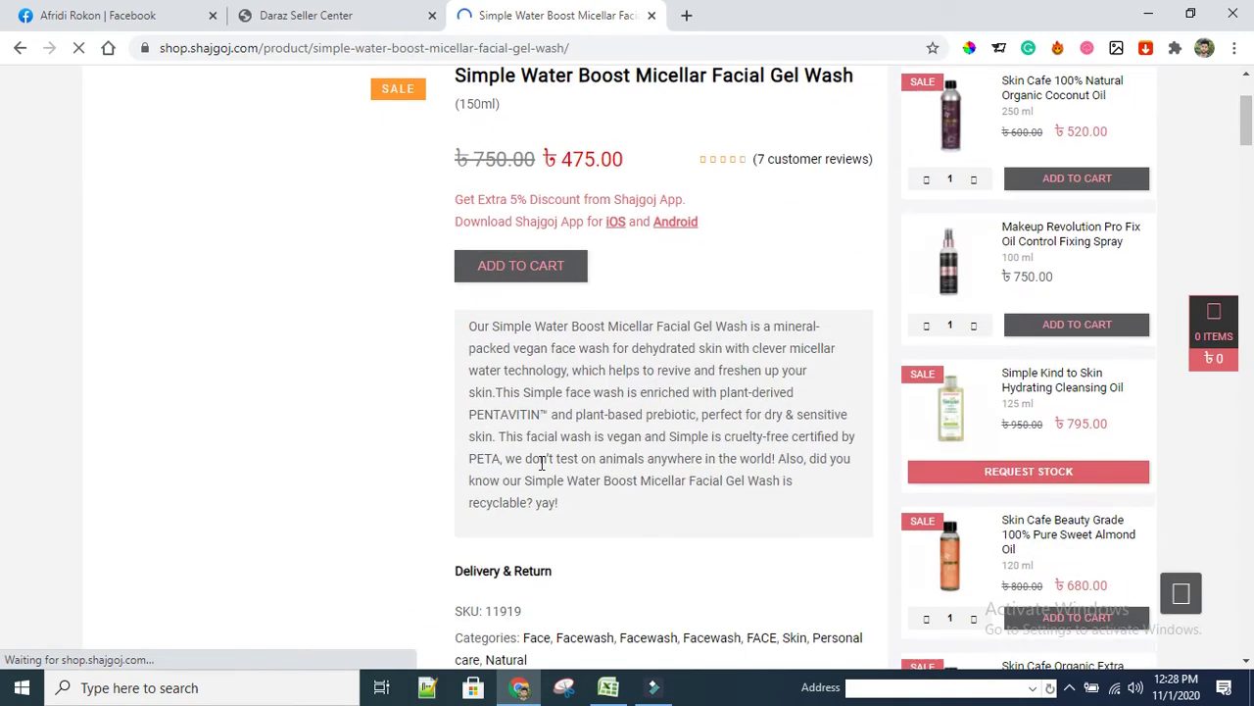
scroll(505, 460, down, 4)
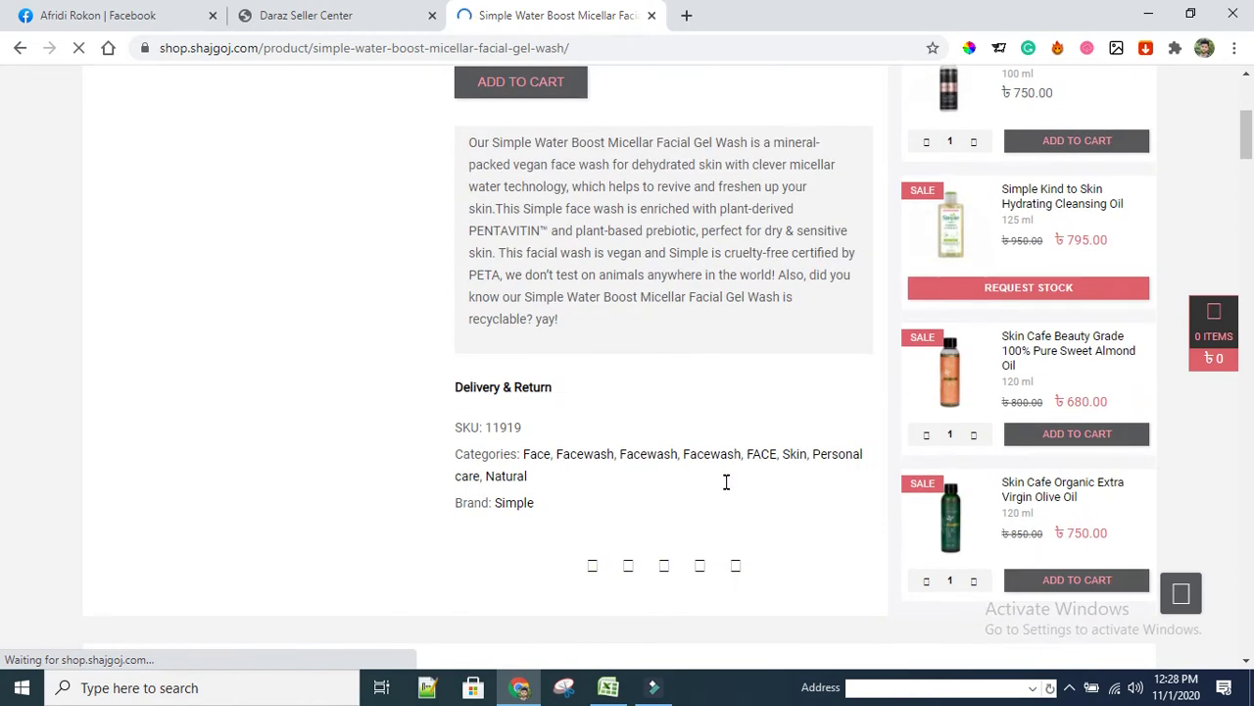
scroll(725, 481, down, 4)
scroll(487, 506, up, 3)
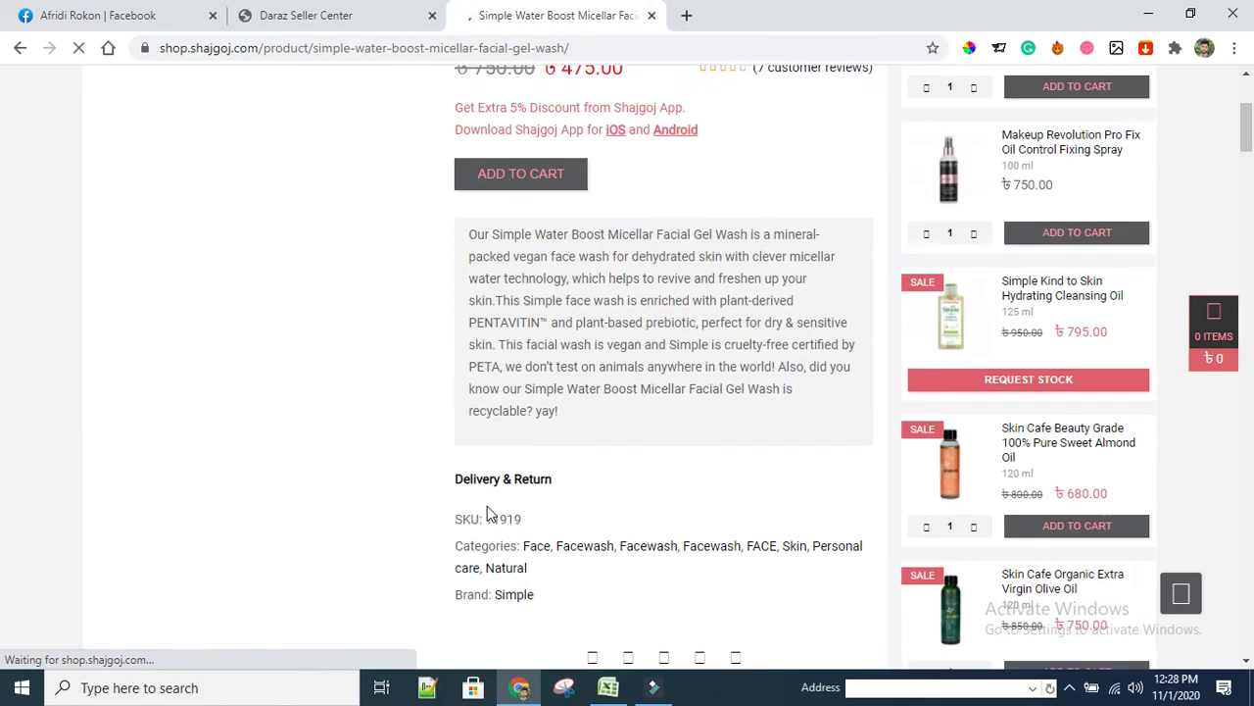
scroll(672, 480, up, 3)
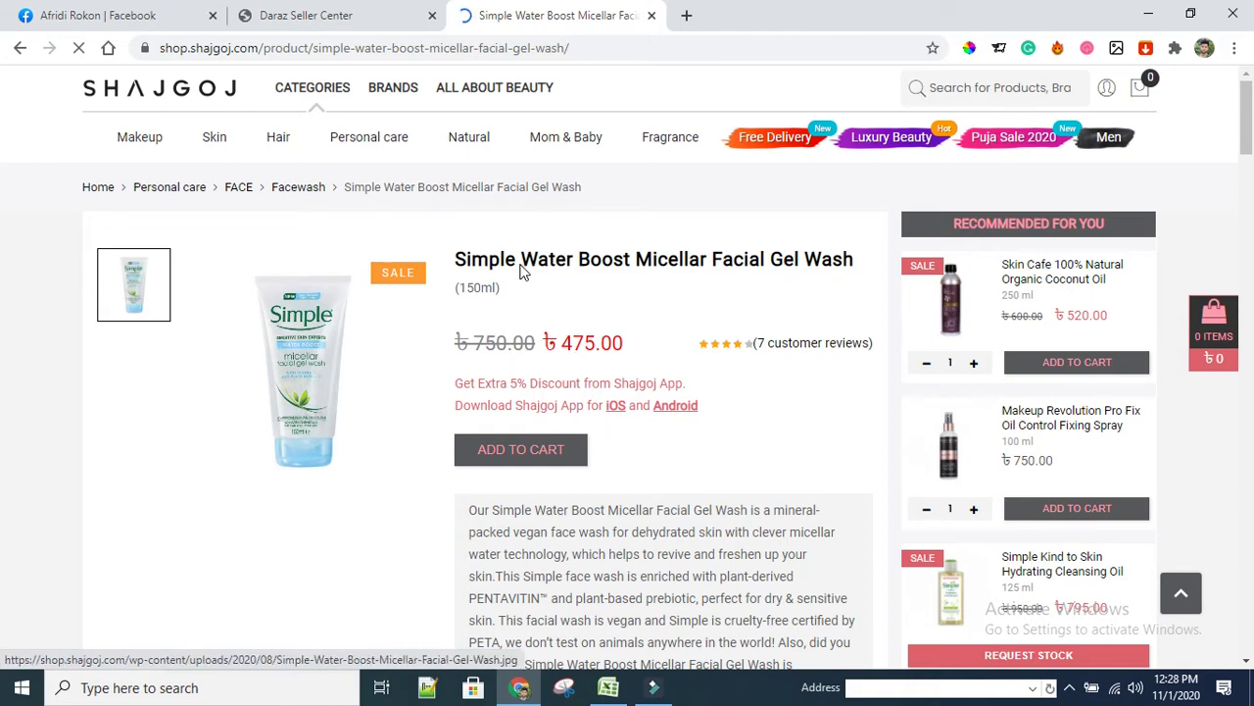
Log out of the current shop from the Seller Center account dropdown
click(333, 17)
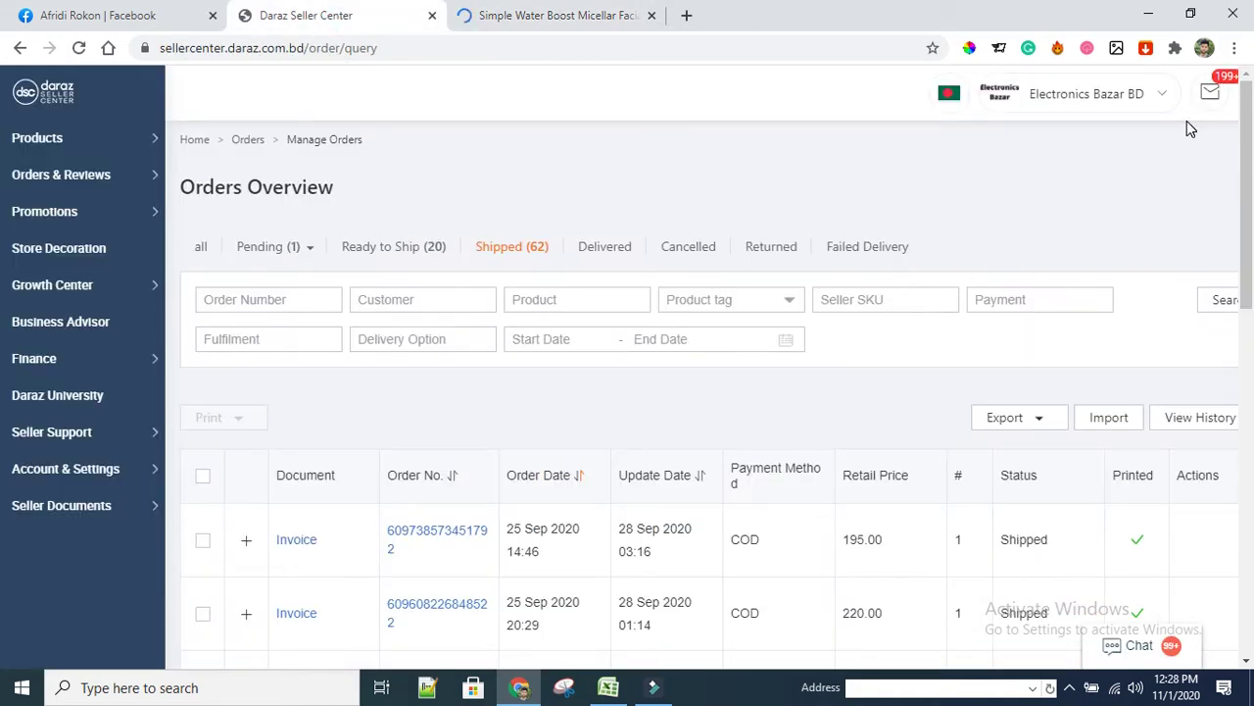
click(1151, 90)
click(1163, 92)
click(1016, 374)
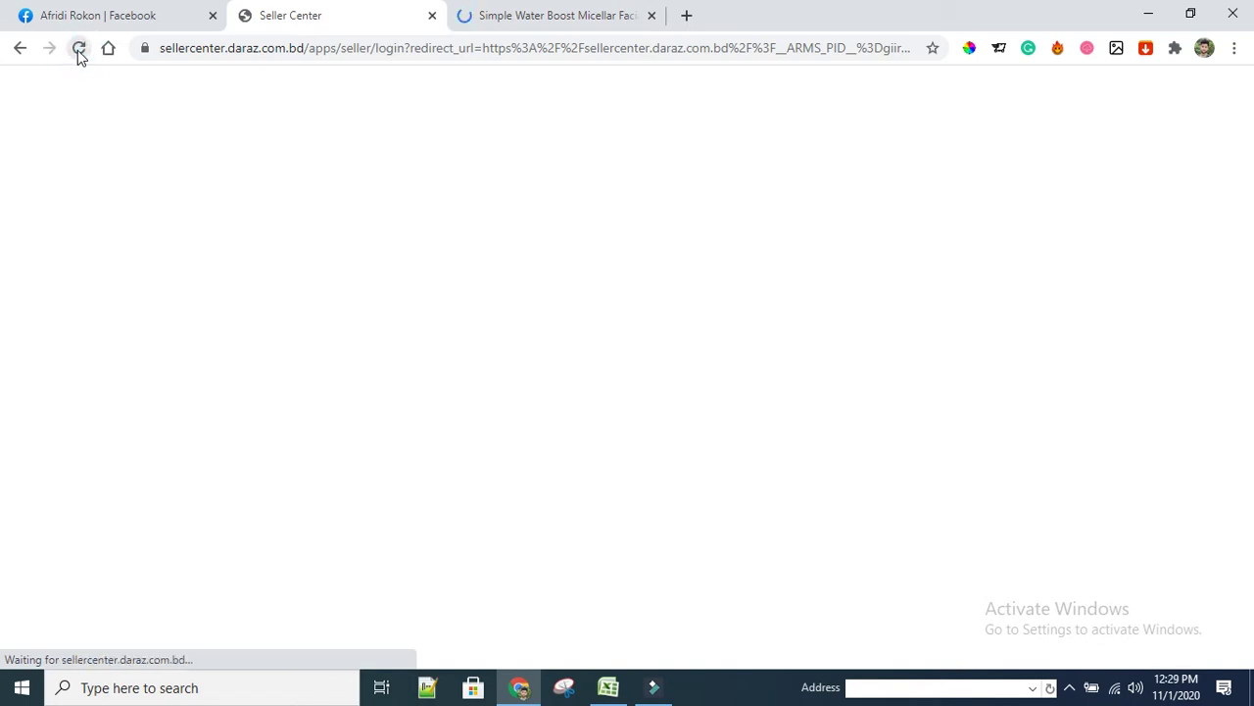
Load sellercenter.daraz.com.bd to reach the seller sign-in page
click(80, 51)
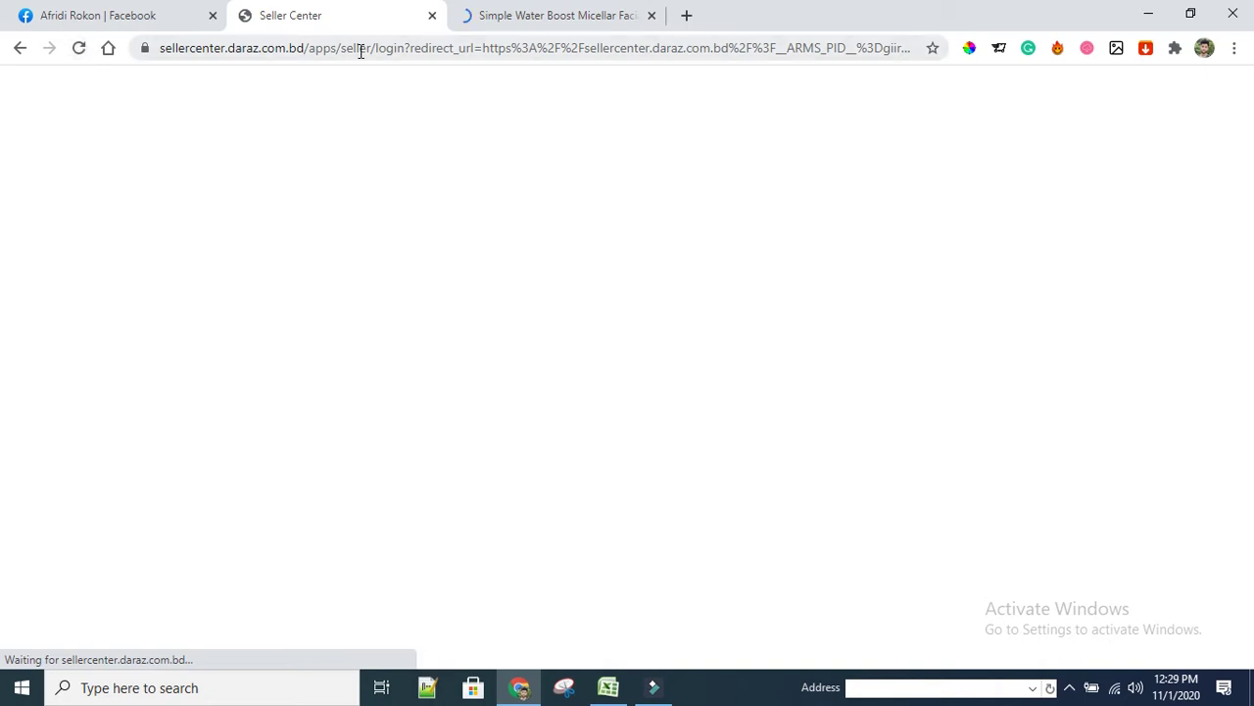
click(308, 48)
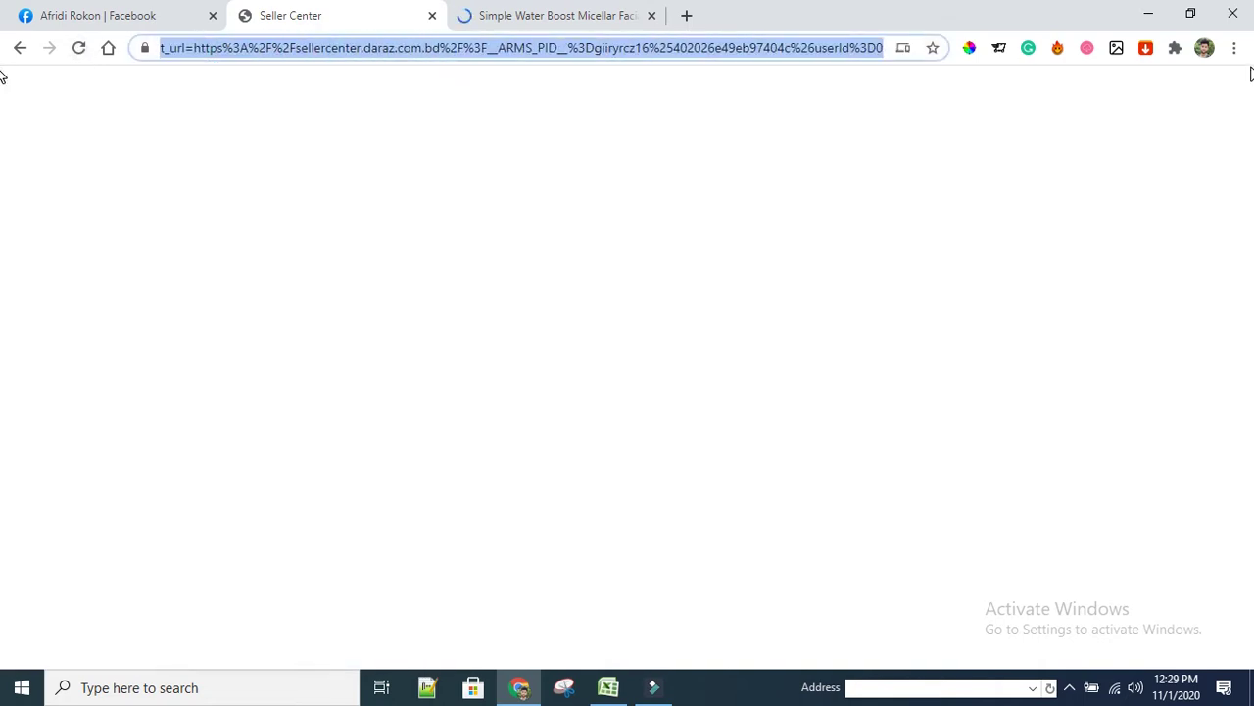
key(ctrl+v)
key(Return)
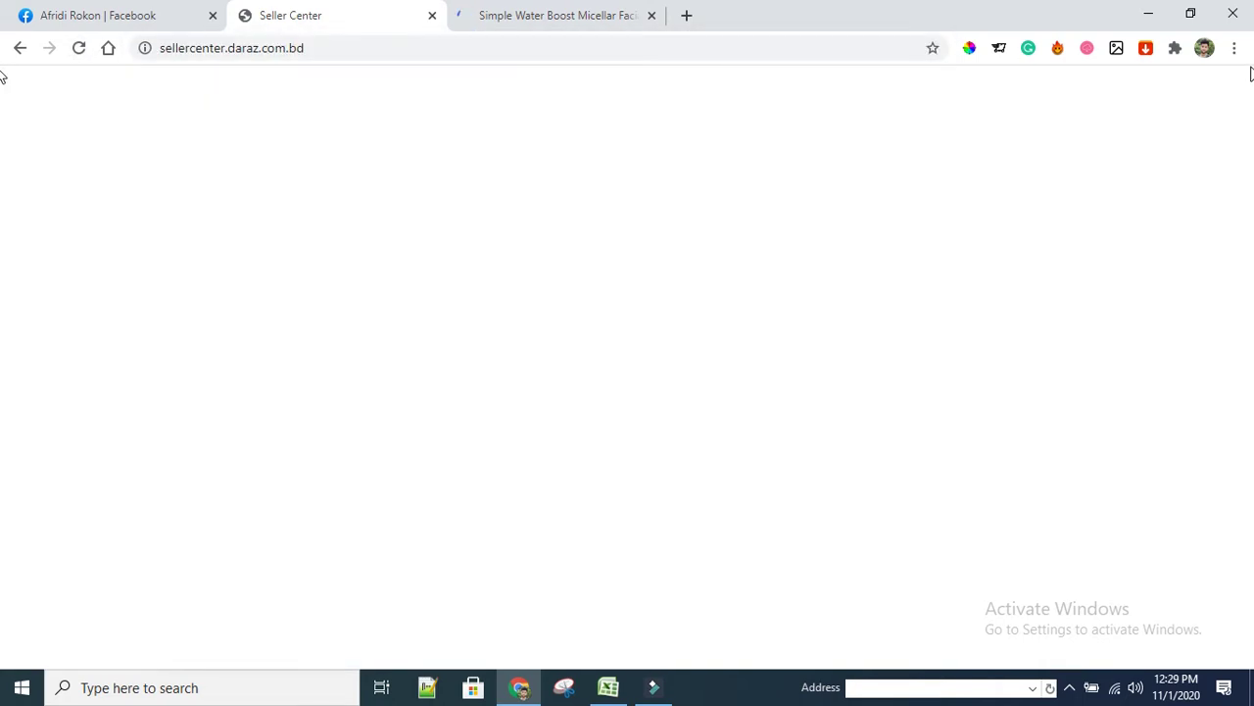
click(541, 18)
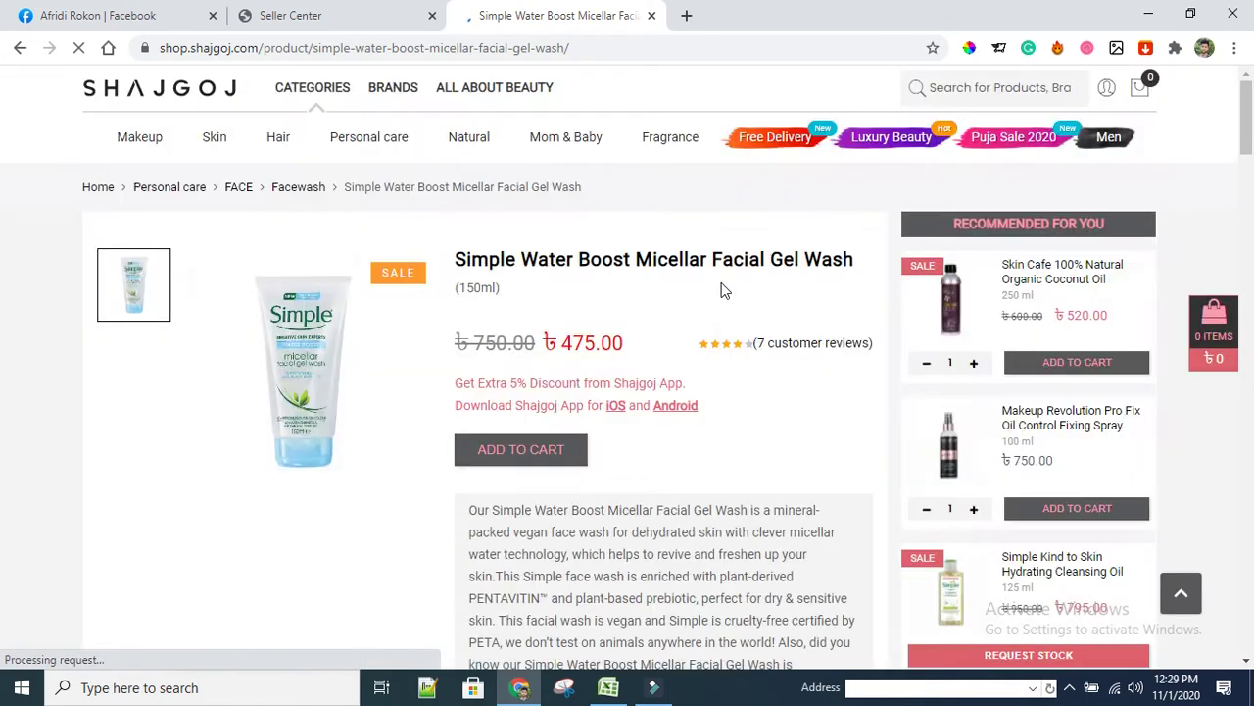
click(379, 22)
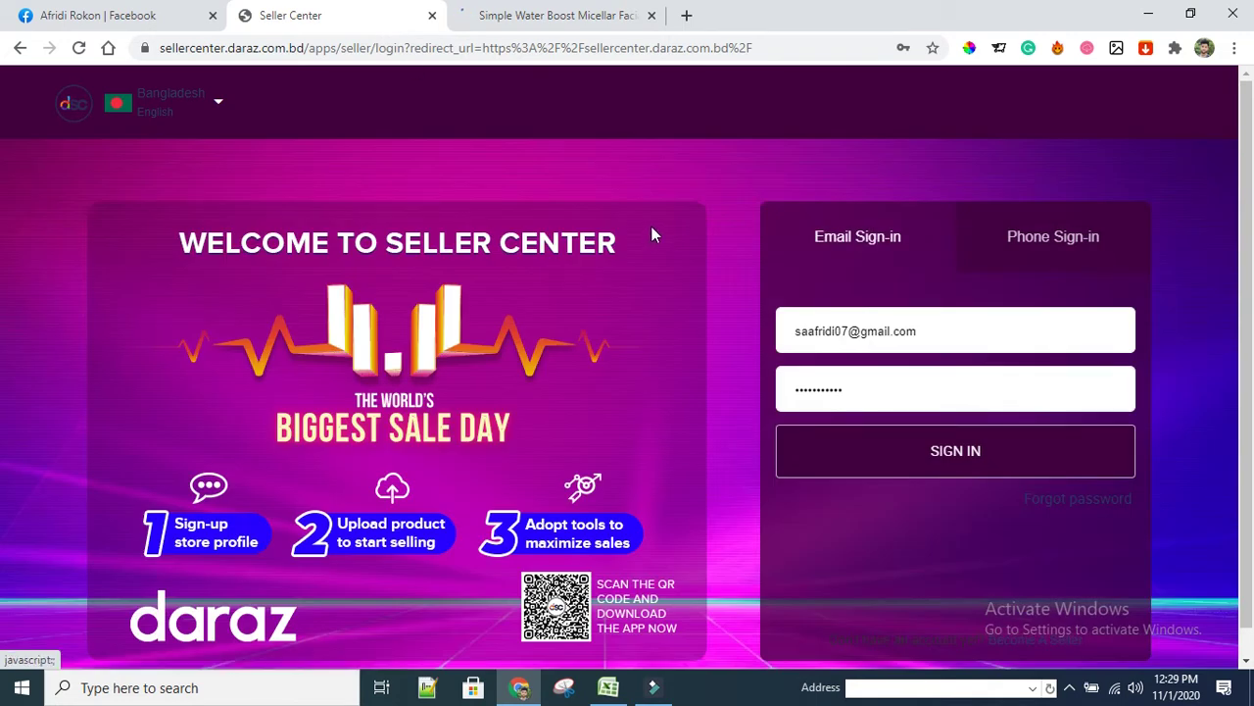
Sign in with another saved seller account chosen from Chrome's autofill list
click(1015, 330)
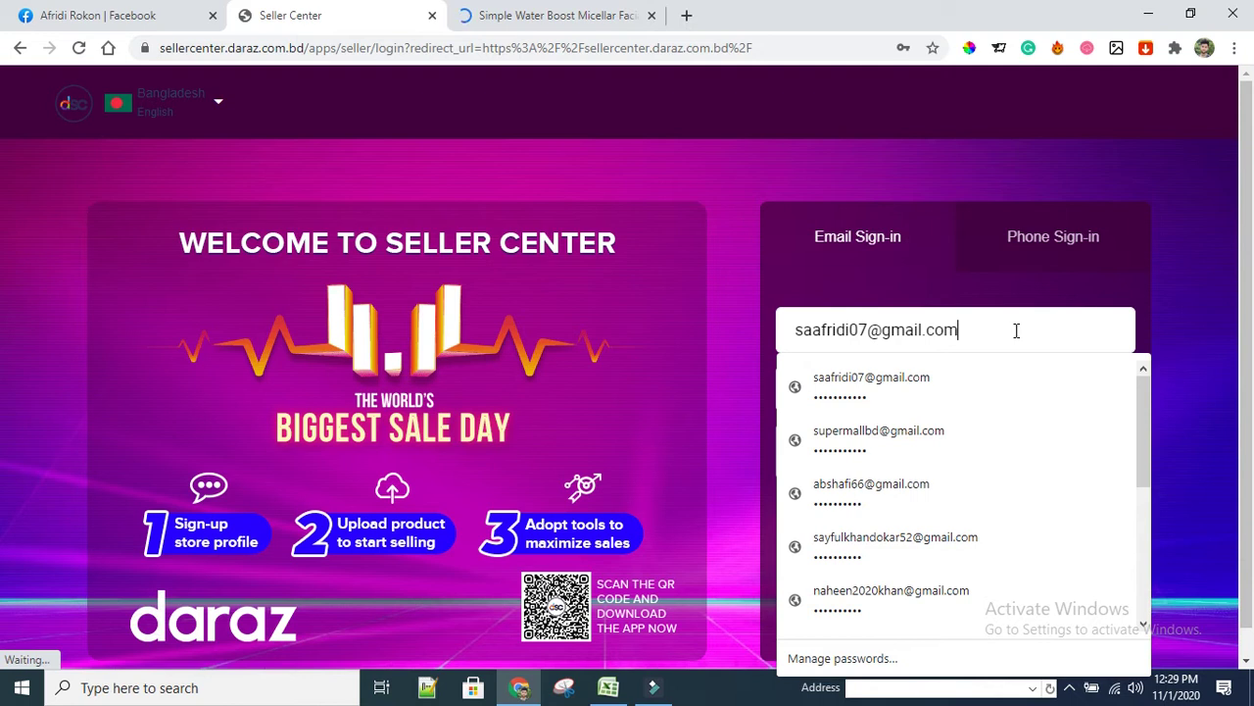
scroll(907, 507, down, 2)
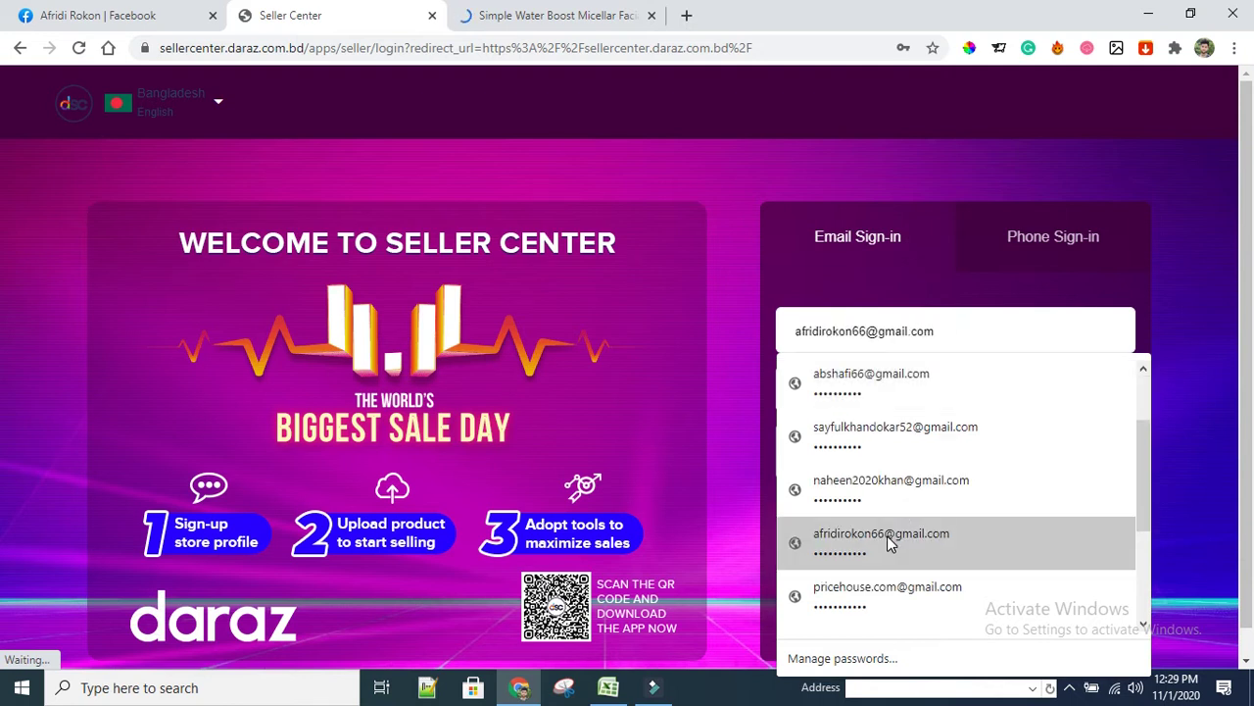
click(889, 541)
click(915, 460)
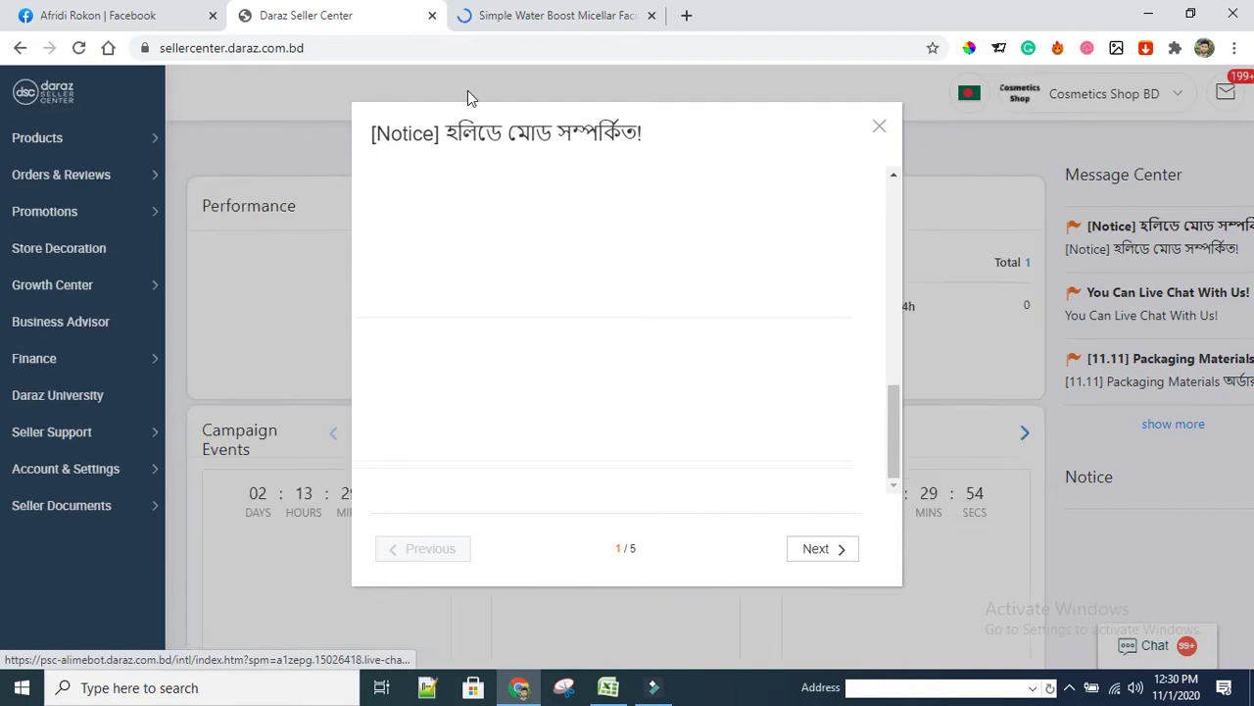
Close the holiday-mode notice and start a new listing via Products > Add products
click(879, 129)
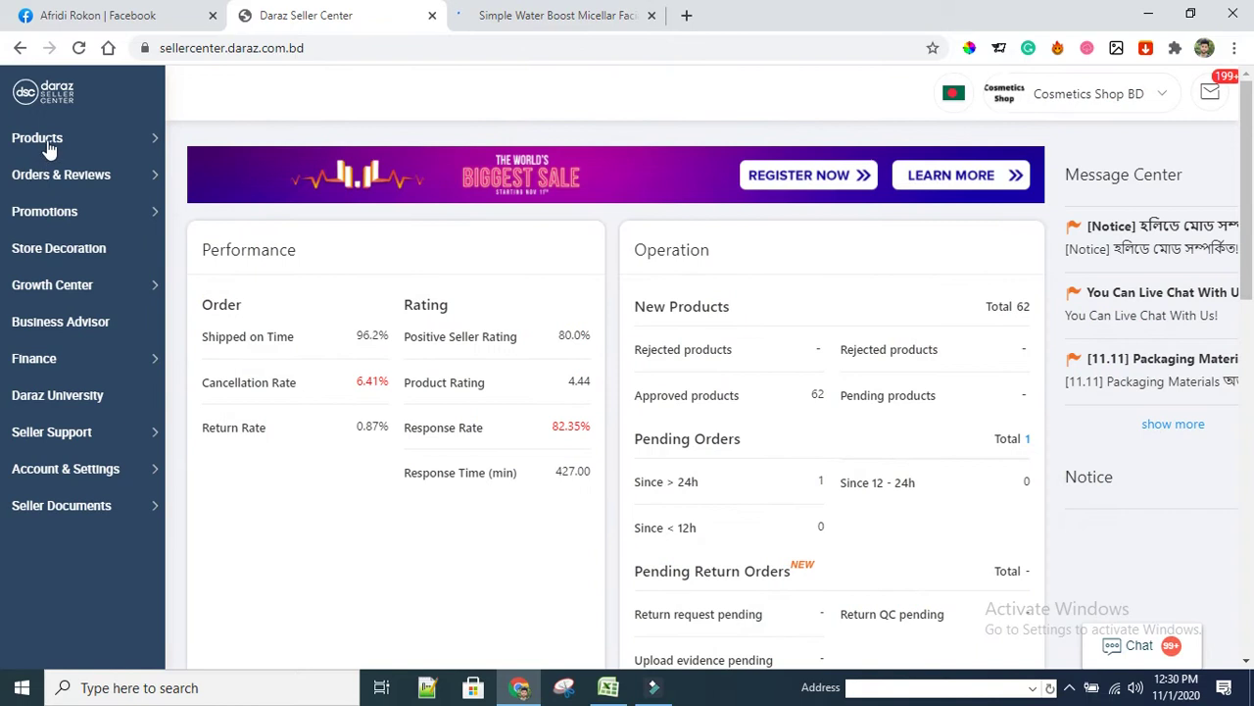
click(49, 138)
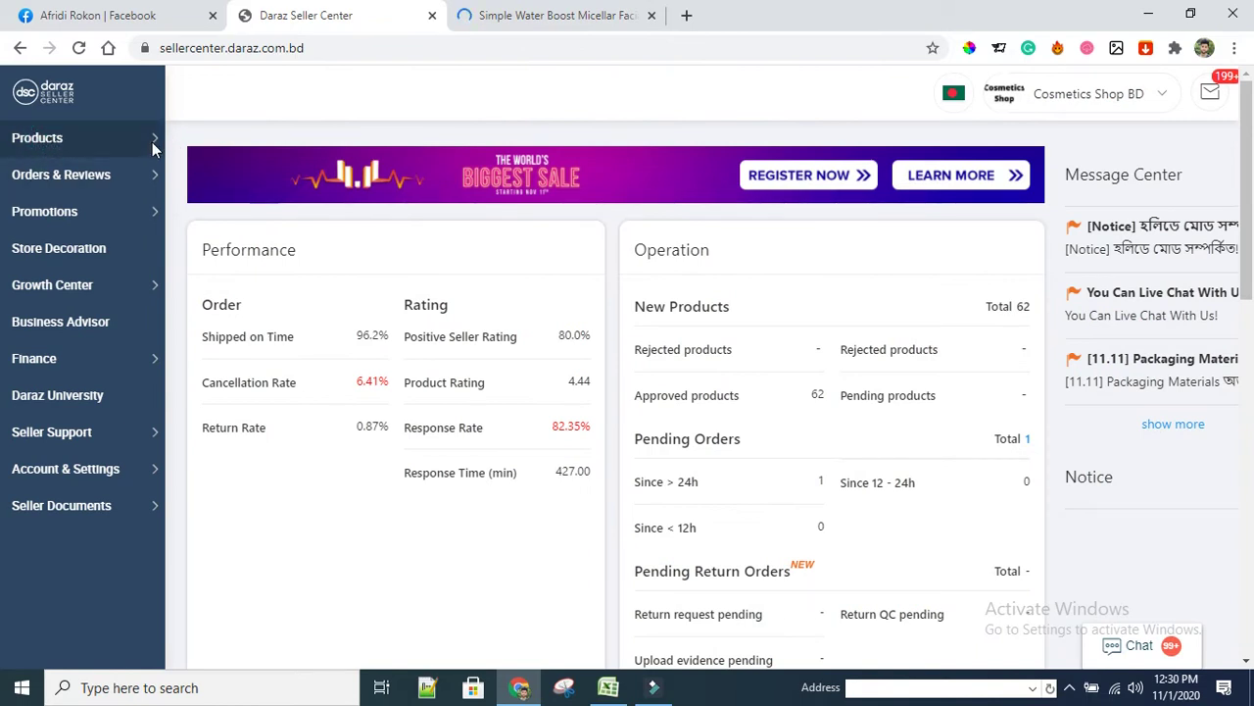
mouse_move(152, 143)
click(209, 184)
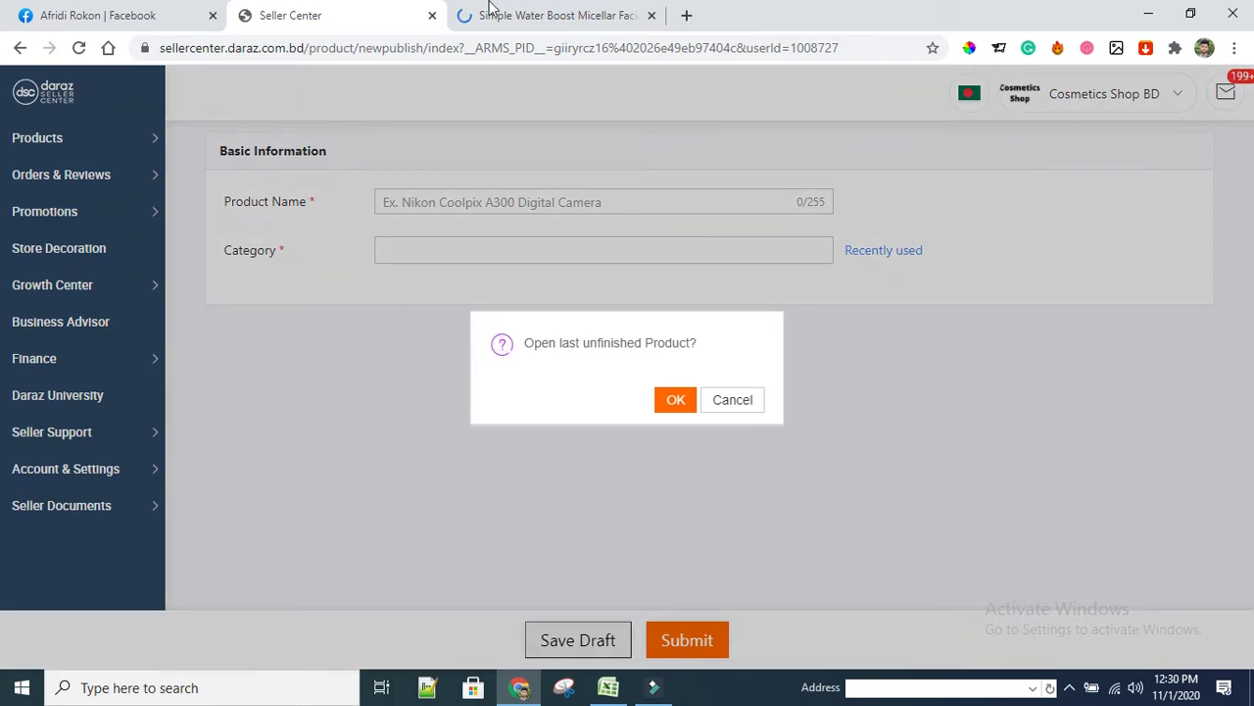
Decline the unfinished-product prompt and paste the Shajgoj title as the Product Name
click(733, 399)
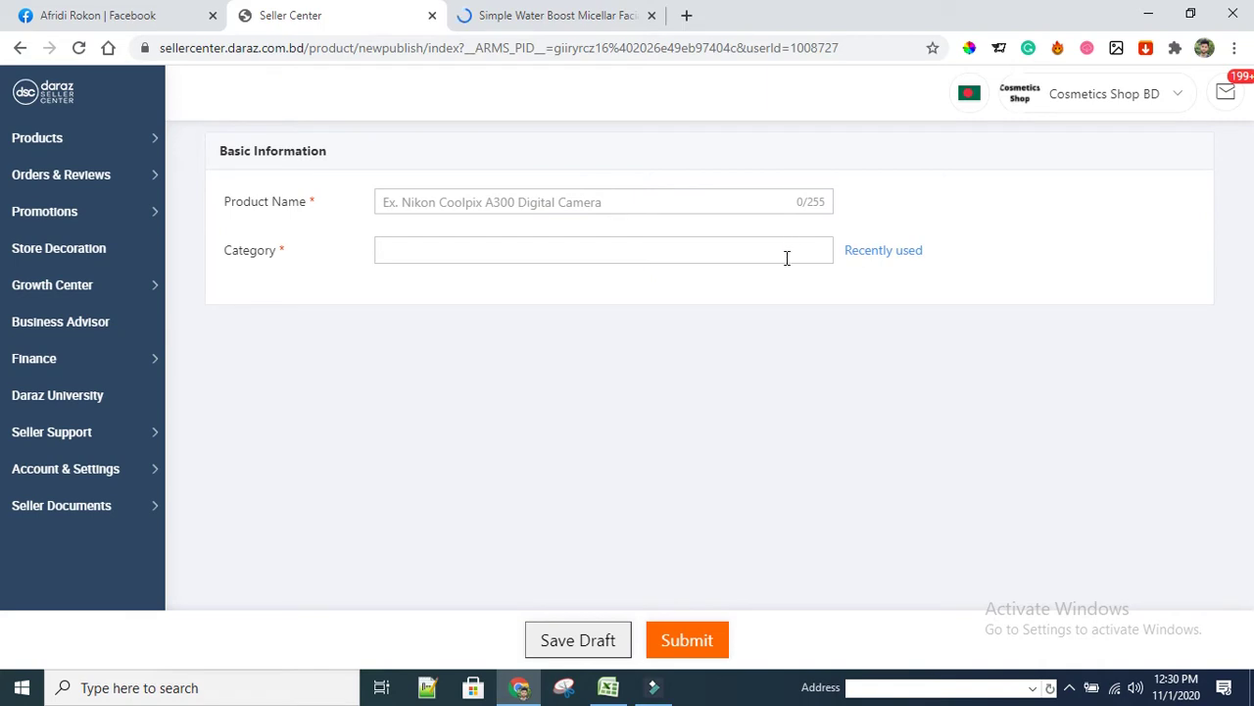
click(558, 18)
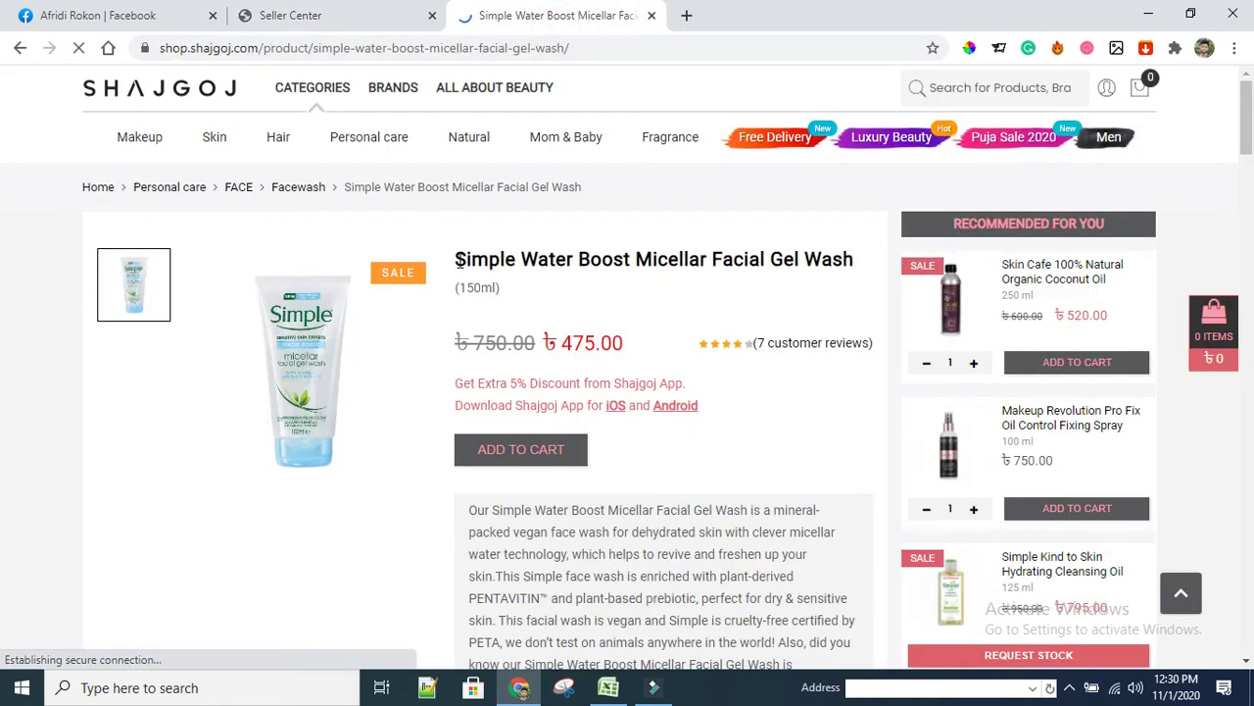
drag(454, 259, 851, 259)
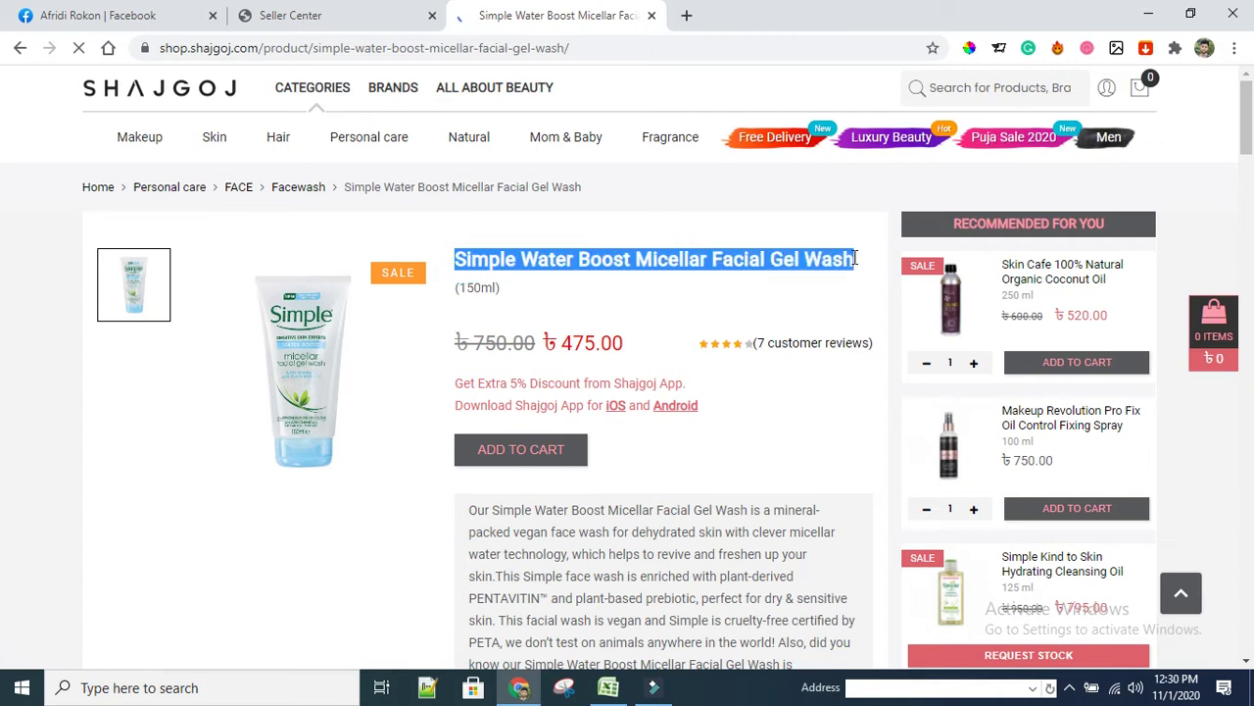
right_click(826, 260)
click(821, 275)
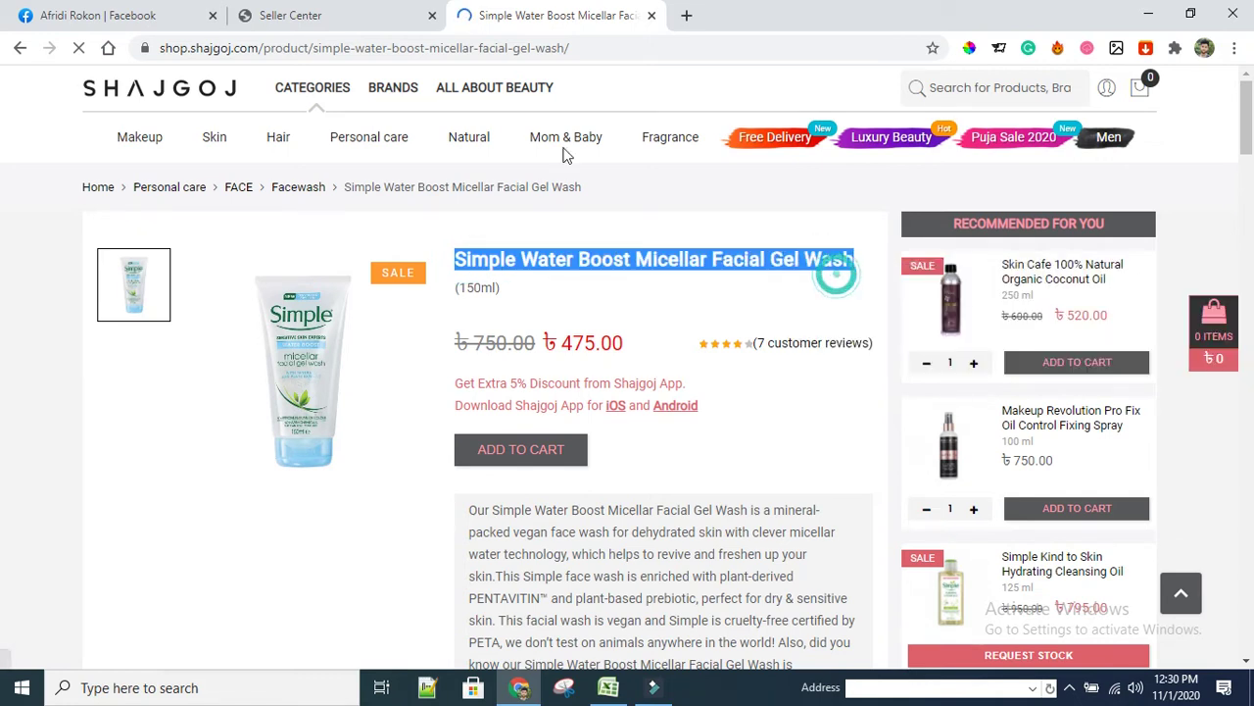
click(341, 22)
click(441, 196)
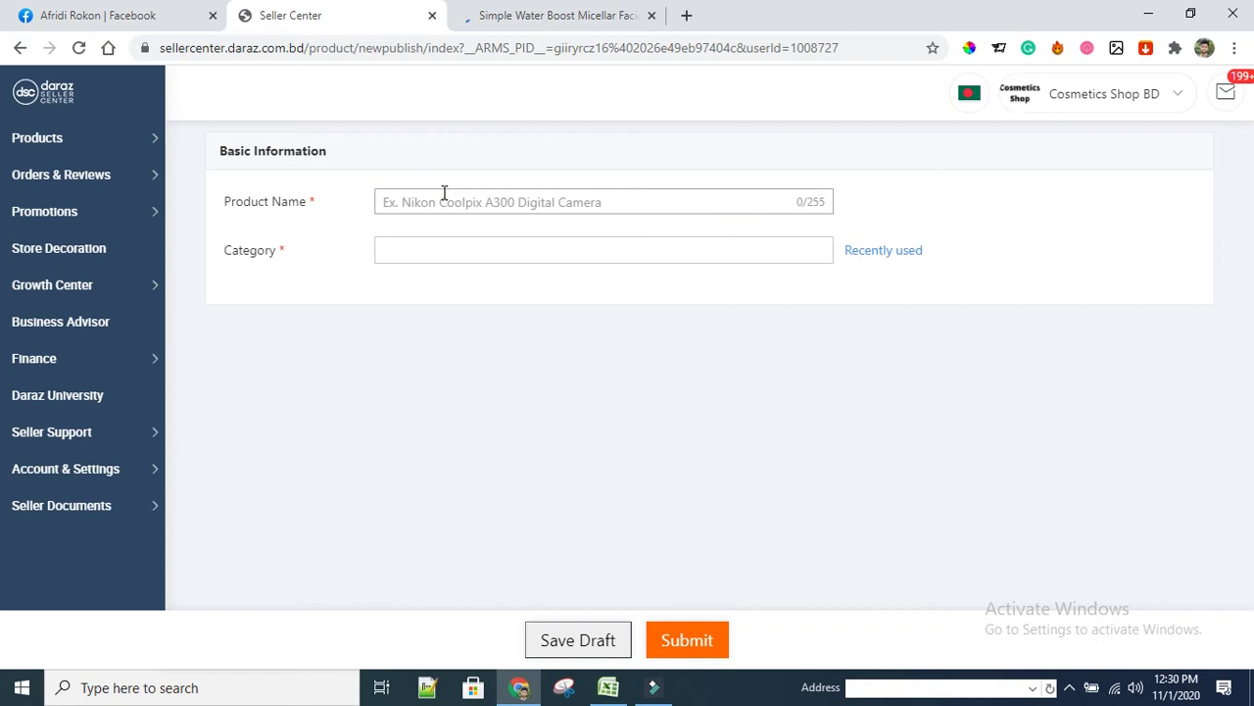
key(ctrl+v)
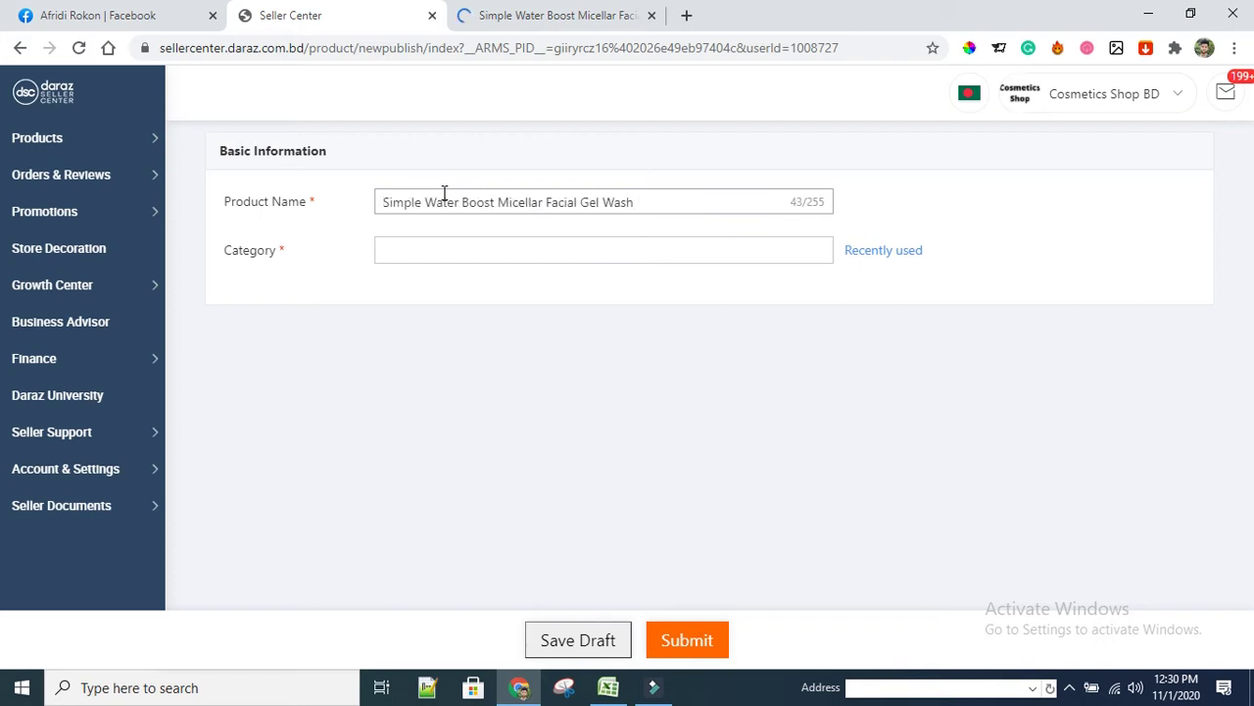
Choose the Health & Beauty / Skin Care / Facial Cleansers category suggestion
click(557, 17)
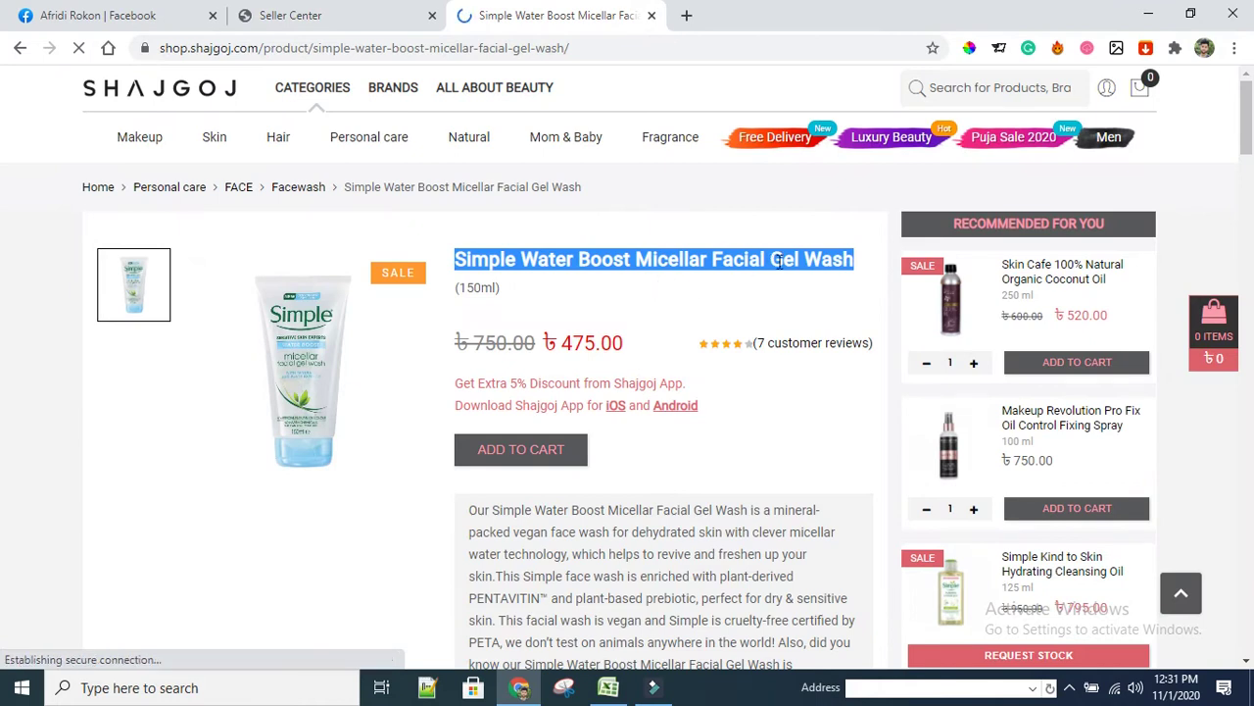
click(342, 10)
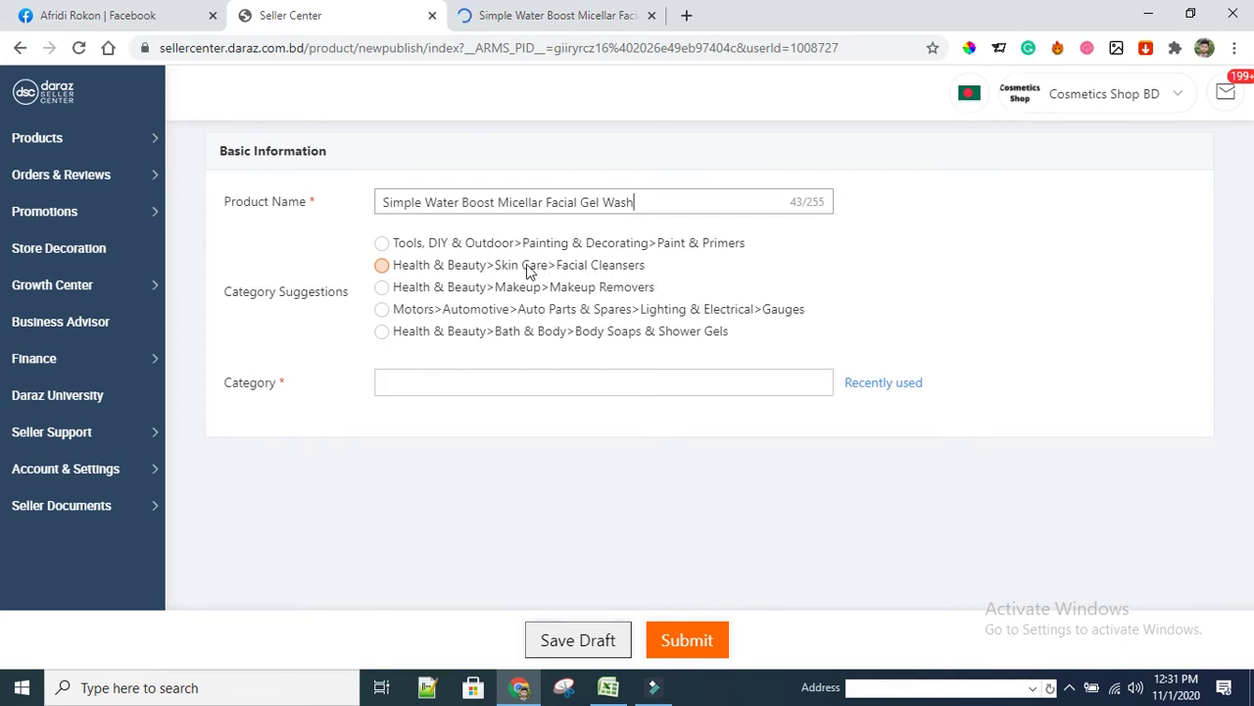
click(382, 266)
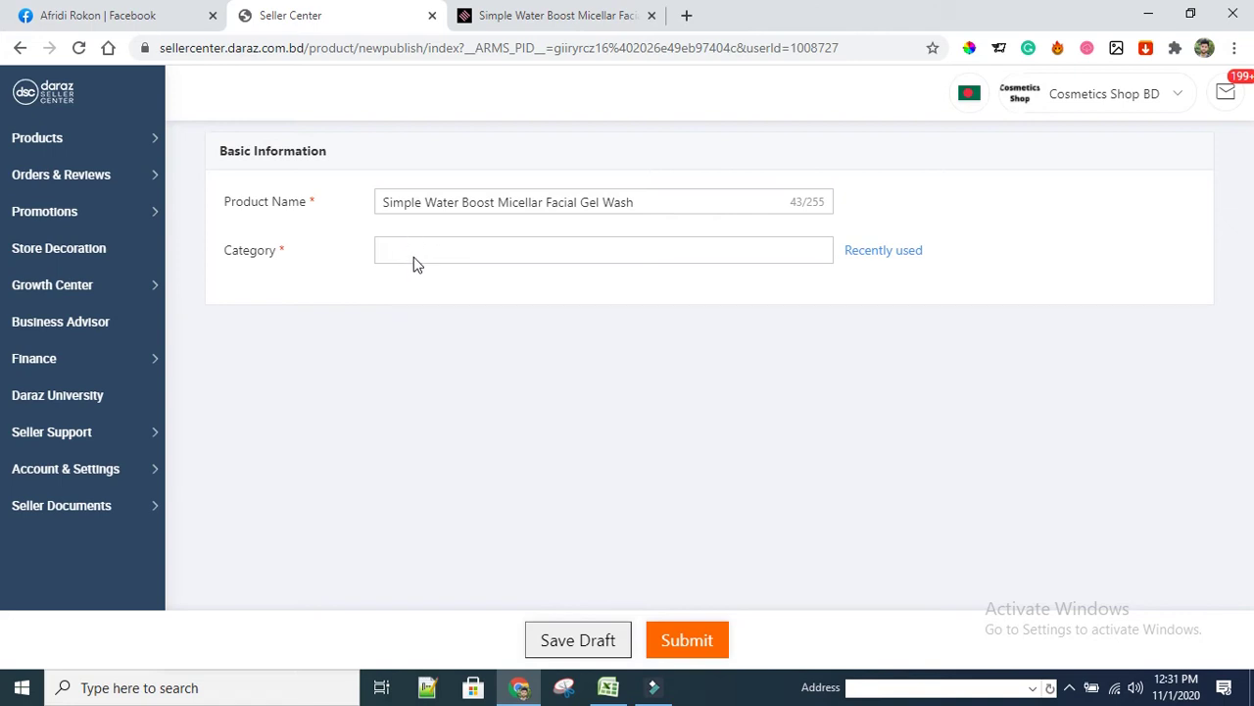
click(422, 256)
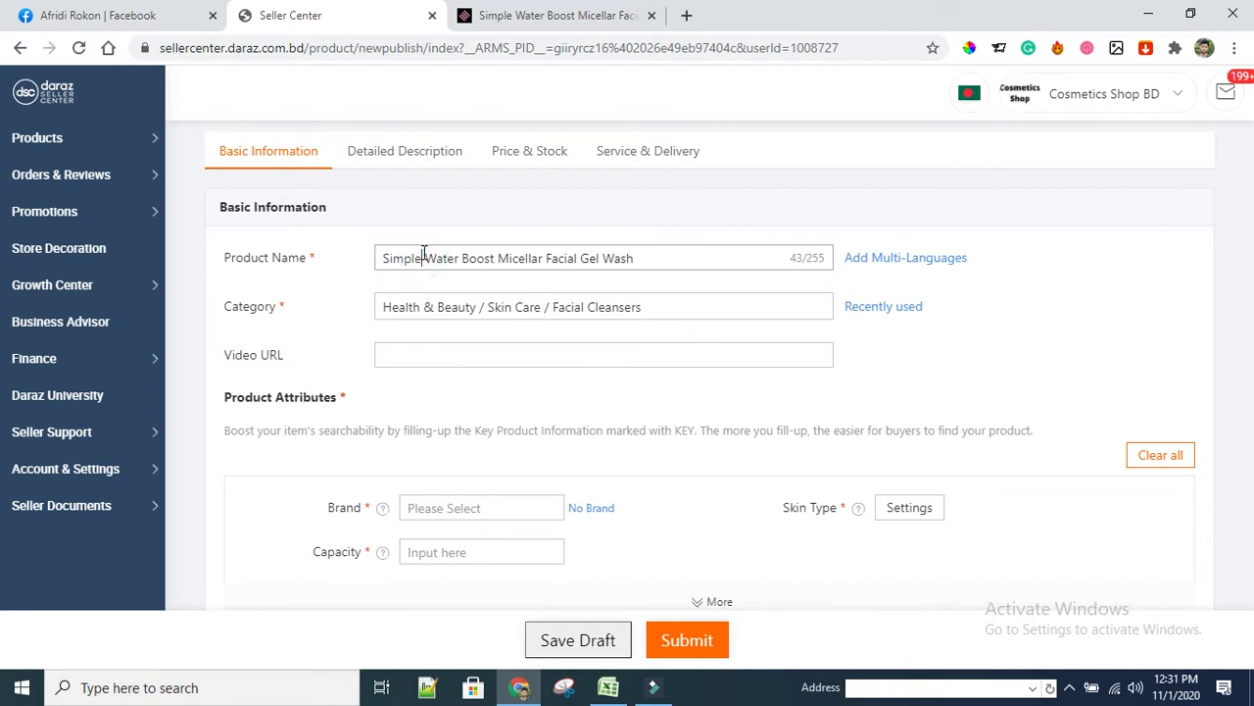
click(679, 310)
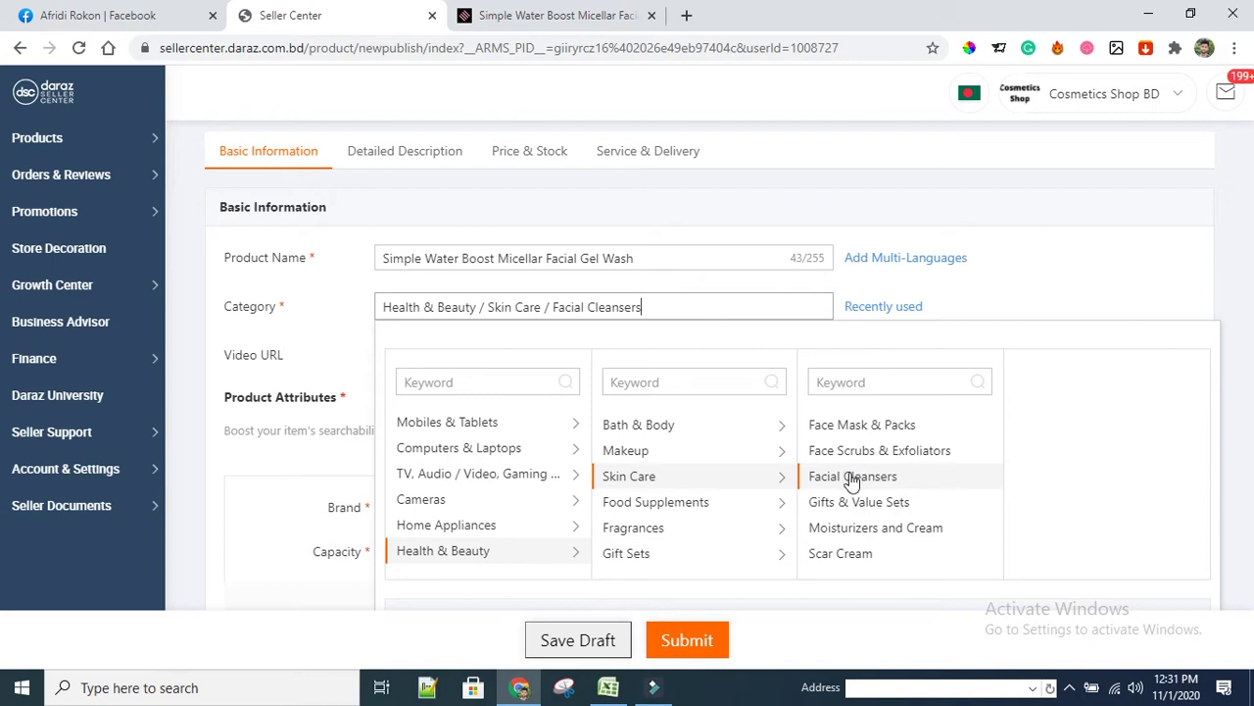
scroll(849, 481, down, 3)
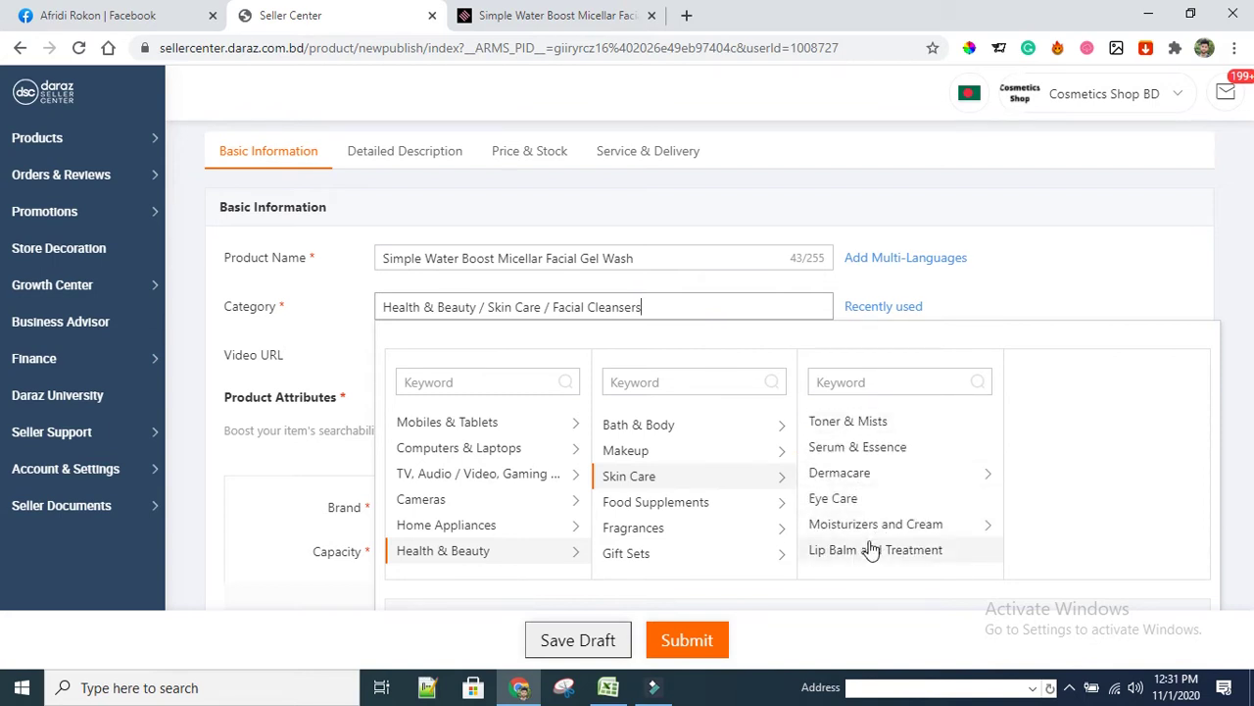
scroll(871, 550, up, 3)
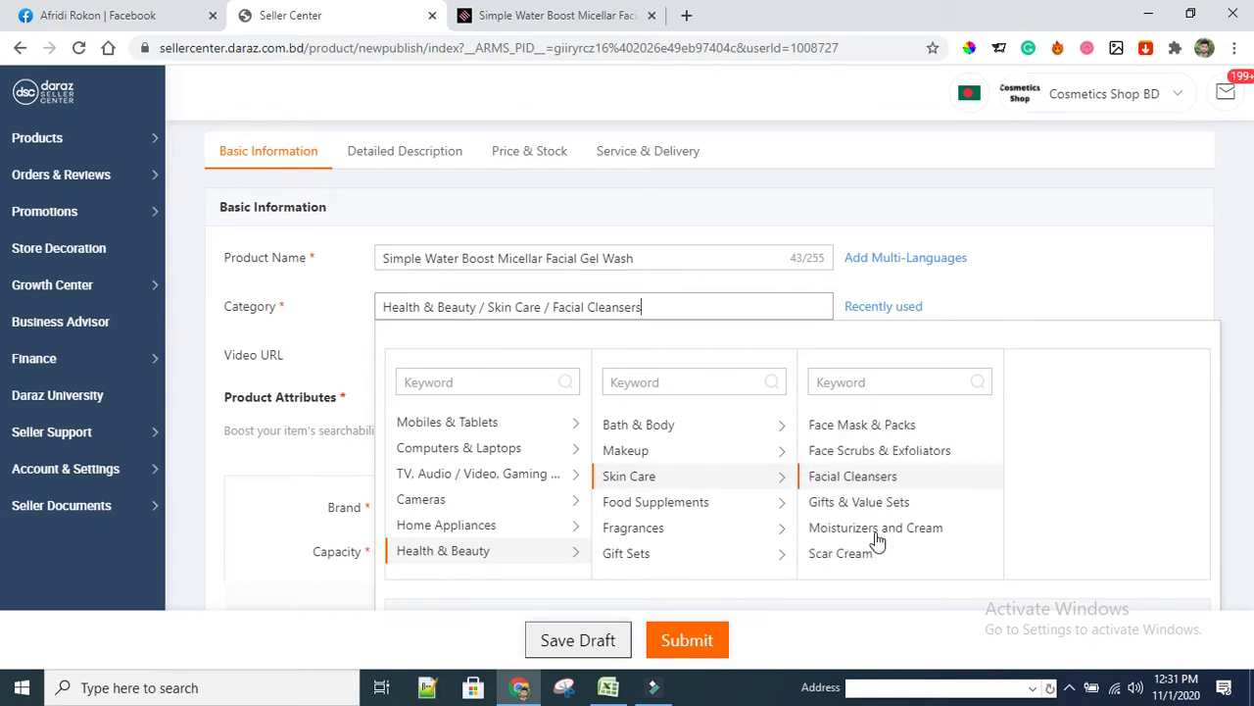
scroll(877, 539, down, 3)
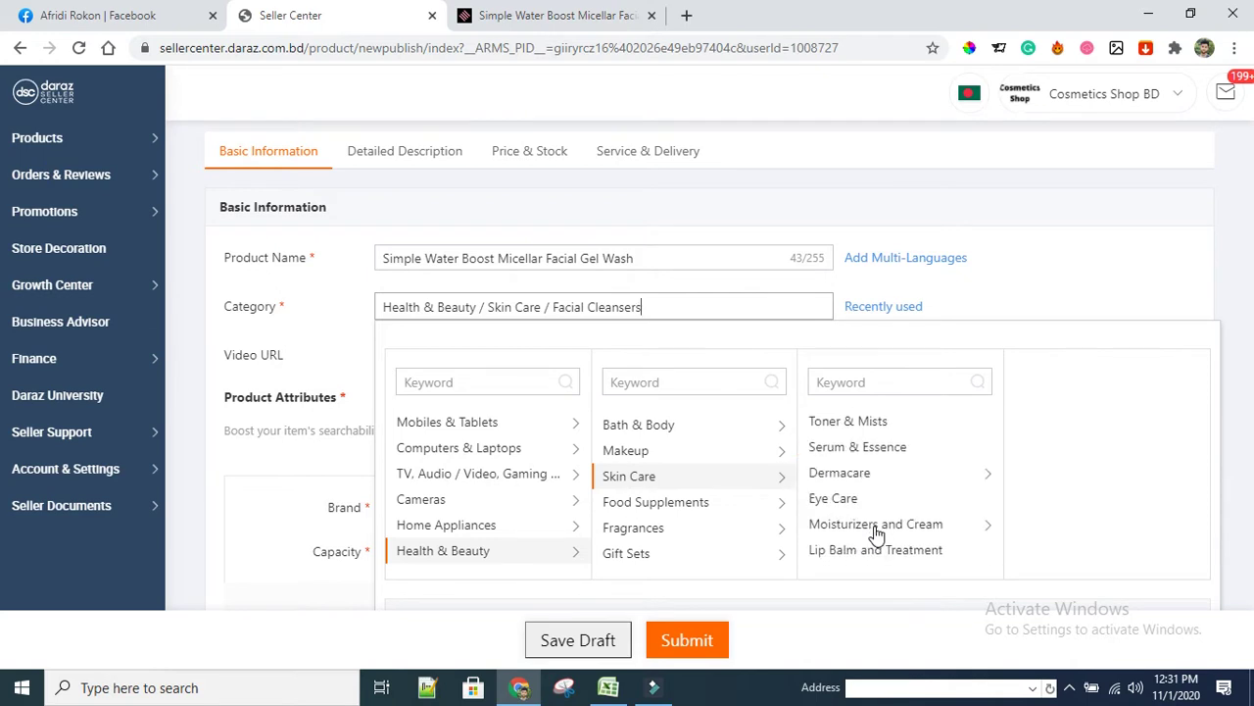
scroll(876, 523, up, 2)
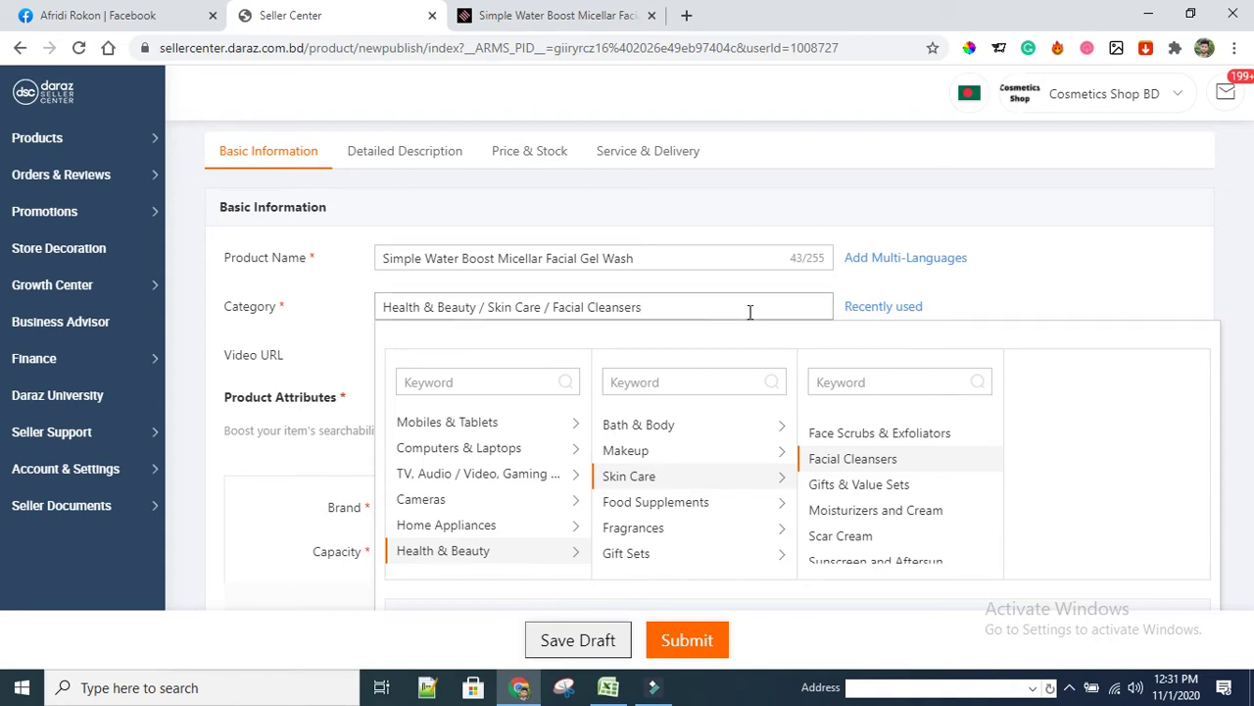
click(328, 339)
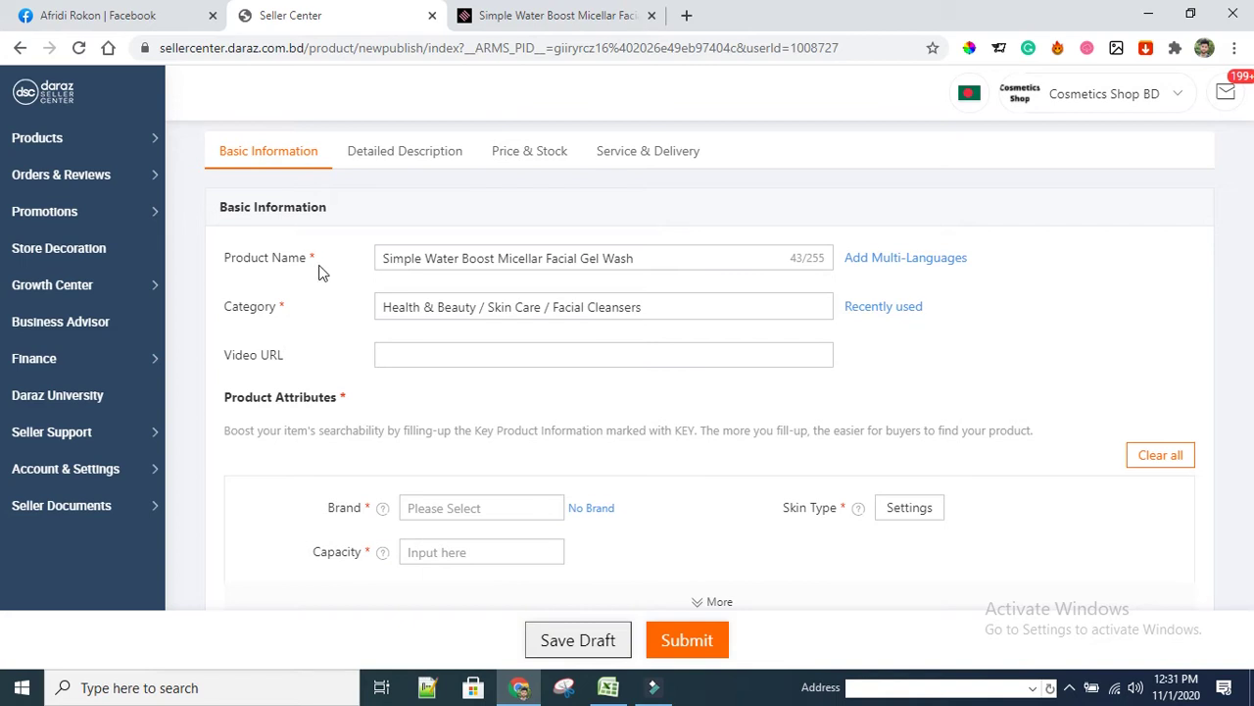
Copy the shop name Cosmetics Shop BD from the account header
click(408, 358)
scroll(407, 358, down, 1)
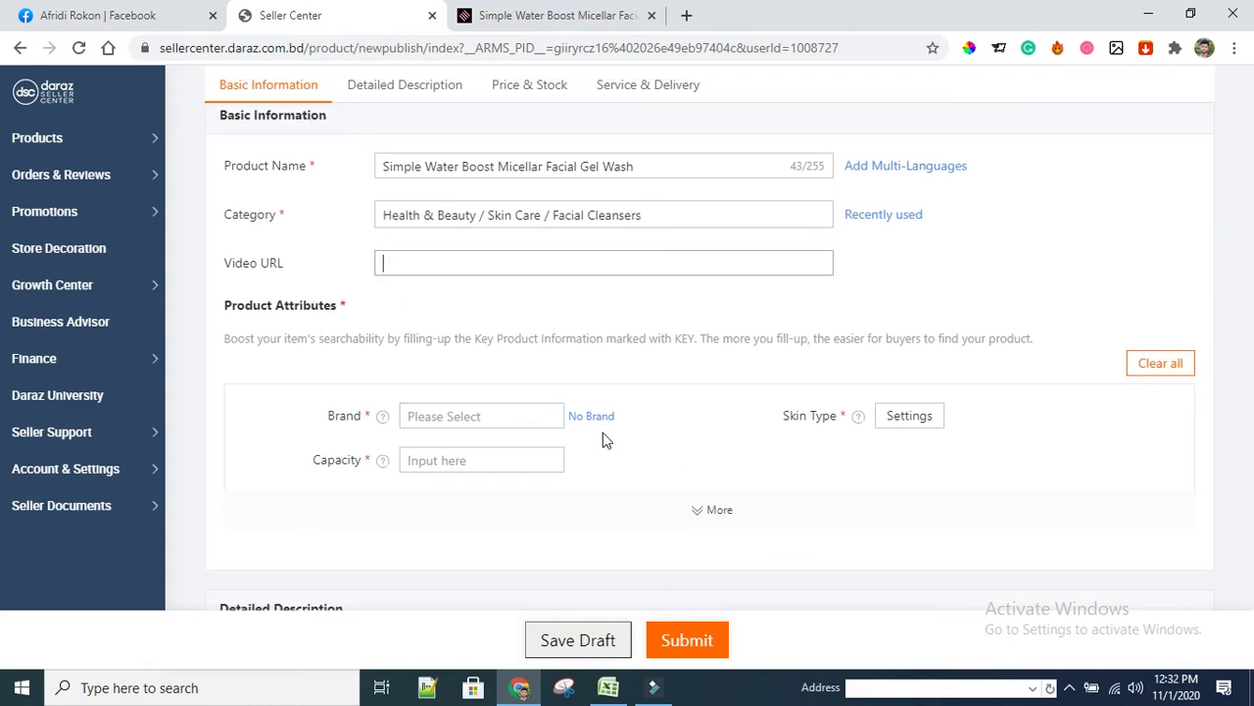
click(508, 423)
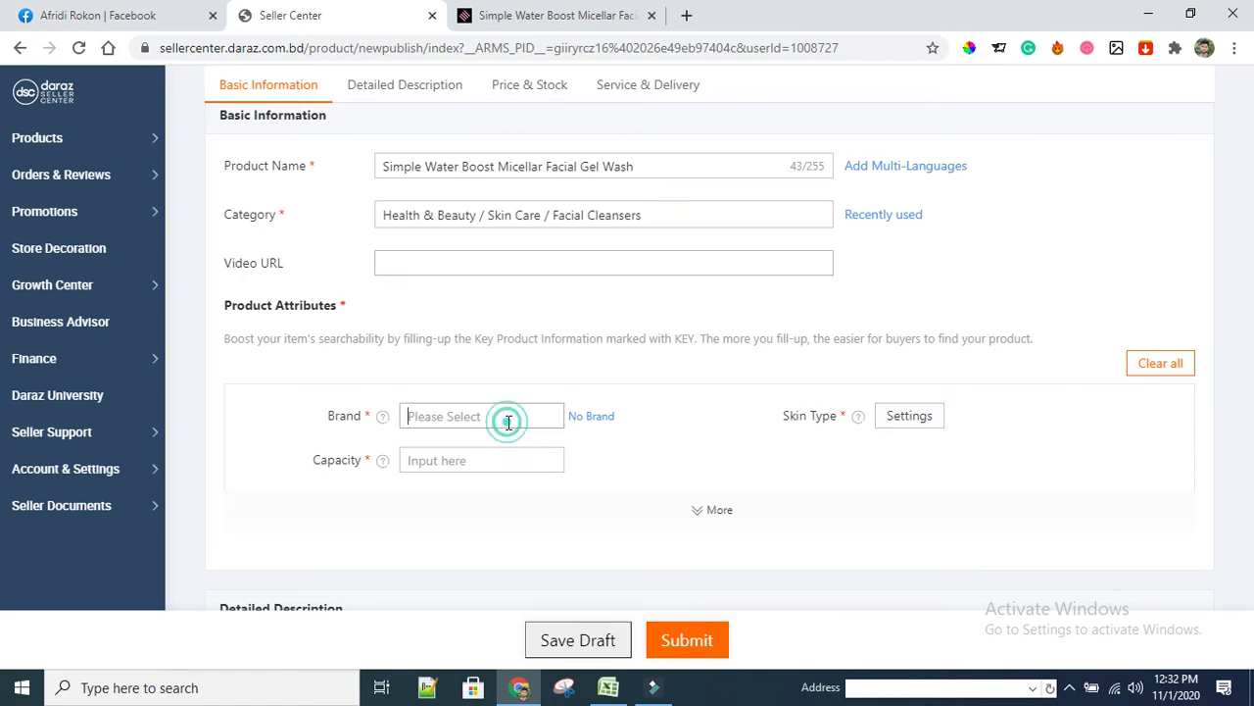
scroll(988, 438, up, 1)
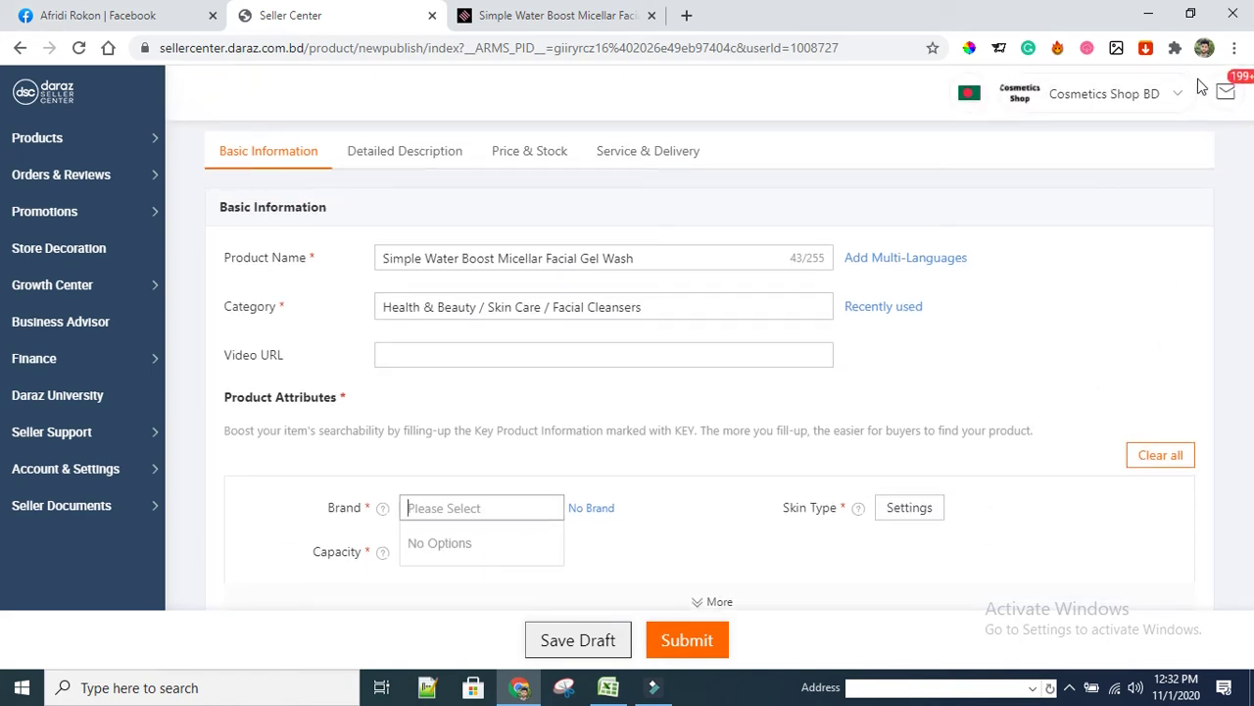
mouse_move(1179, 100)
triple_click(1097, 100)
right_click(1094, 107)
click(992, 115)
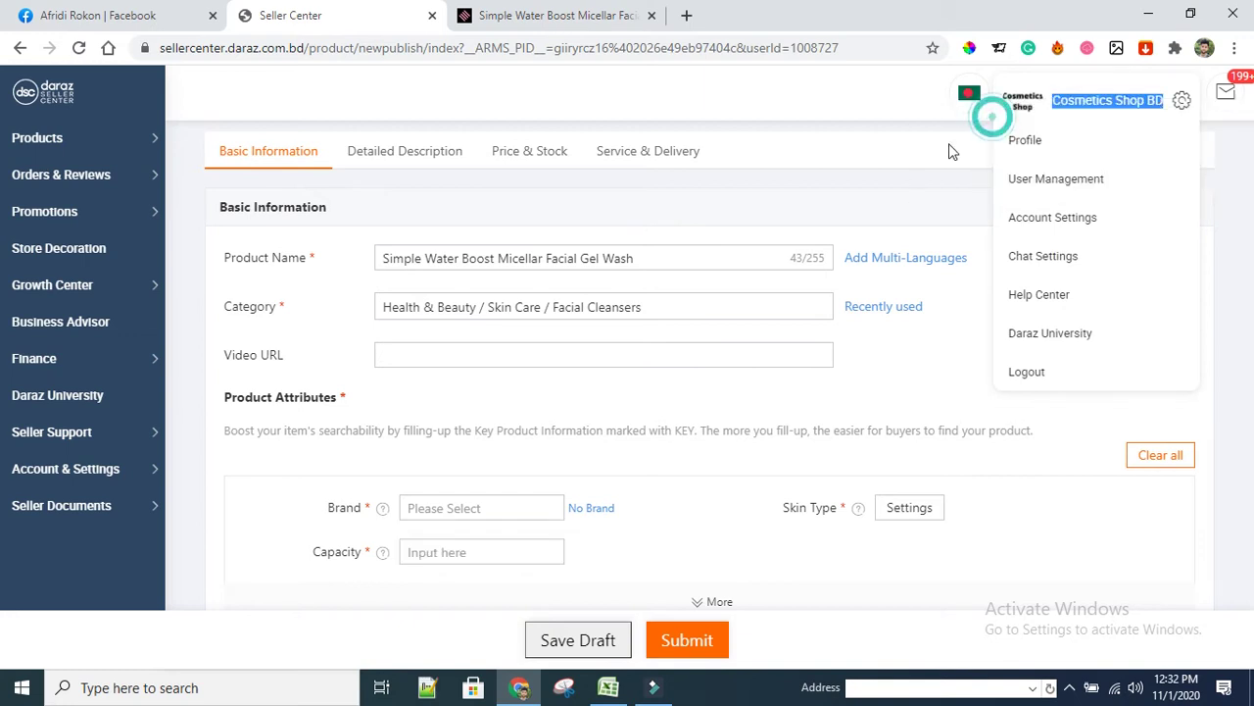
Paste Cosmetics Shop BD into the Brand field and pick it from the list
scroll(430, 321, down, 2)
click(430, 321)
key(ctrl+v)
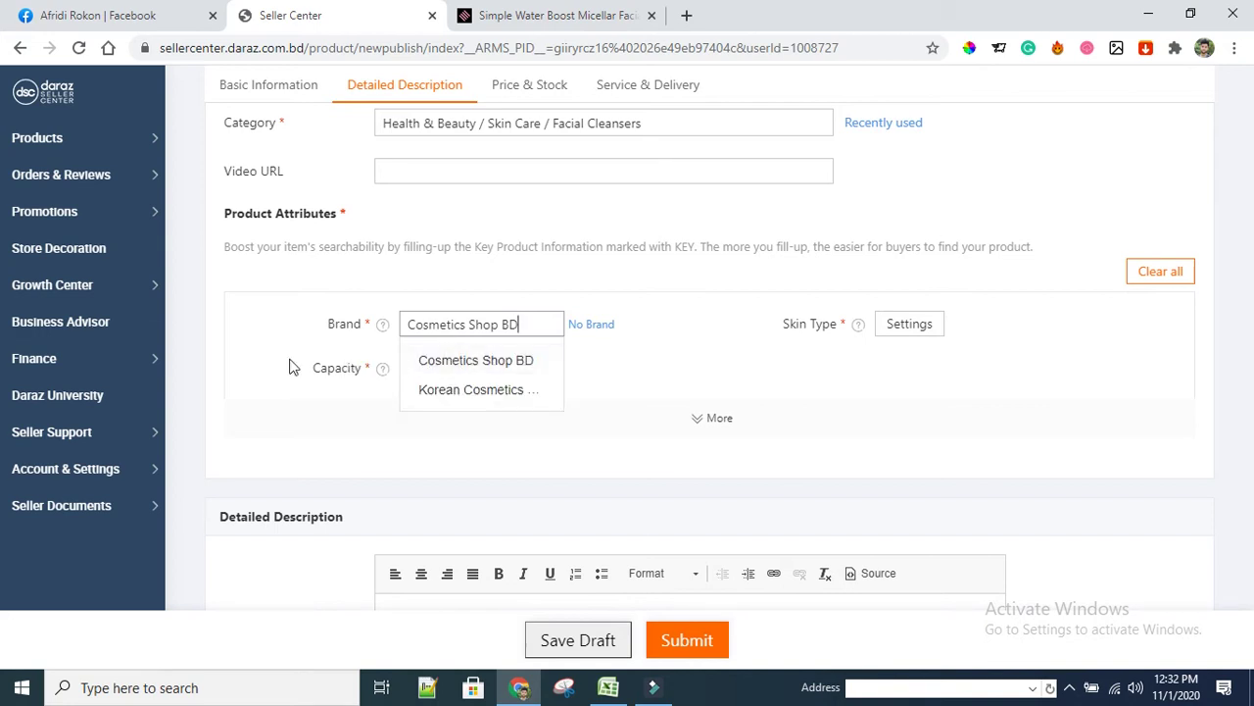
click(480, 363)
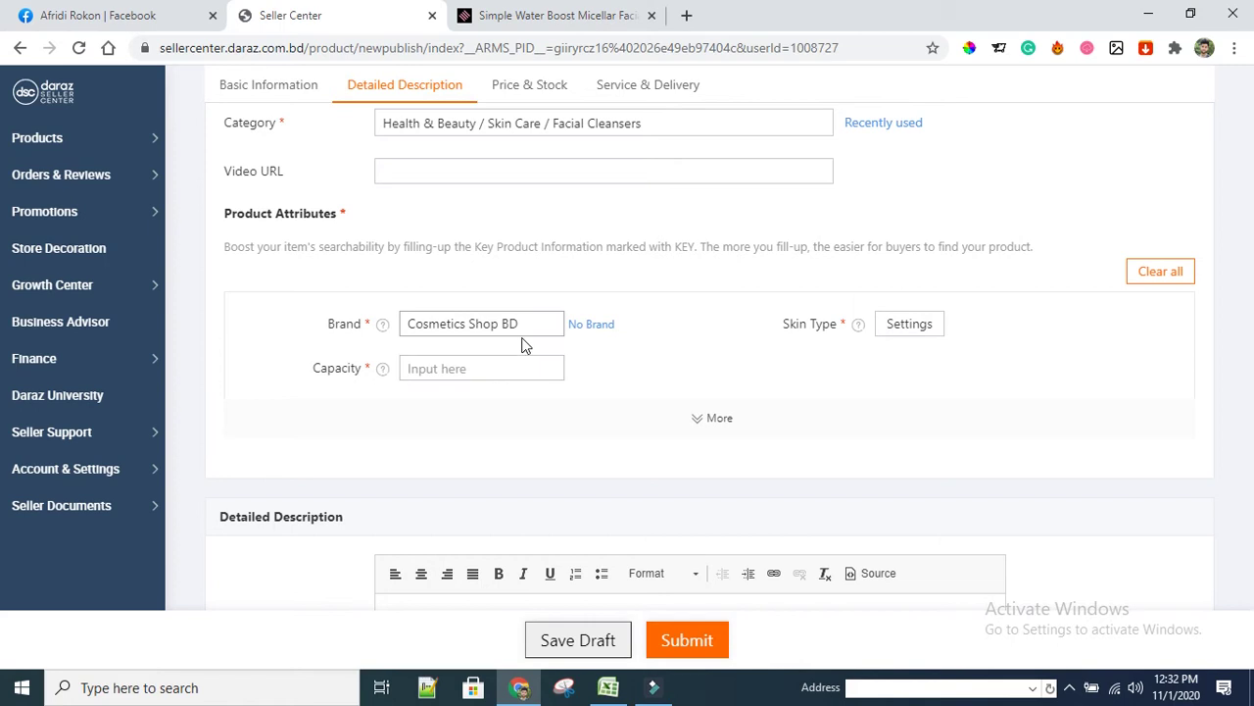
click(551, 326)
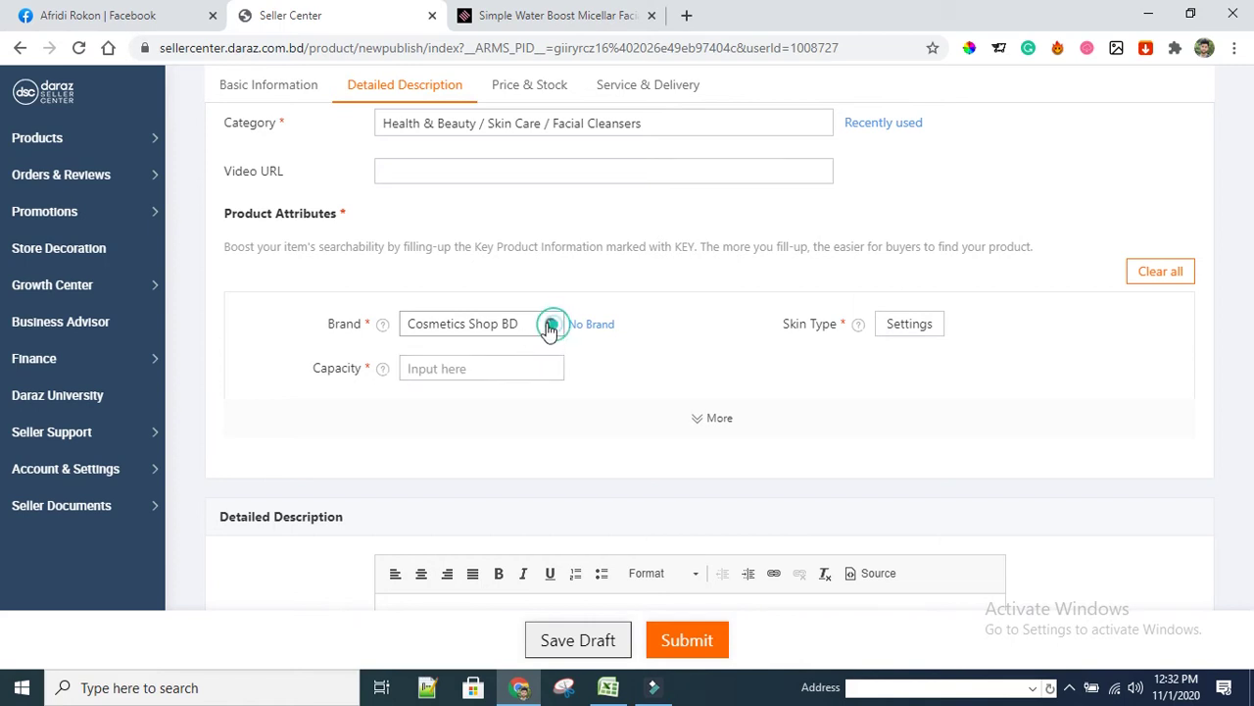
click(481, 323)
key(ctrl+v)
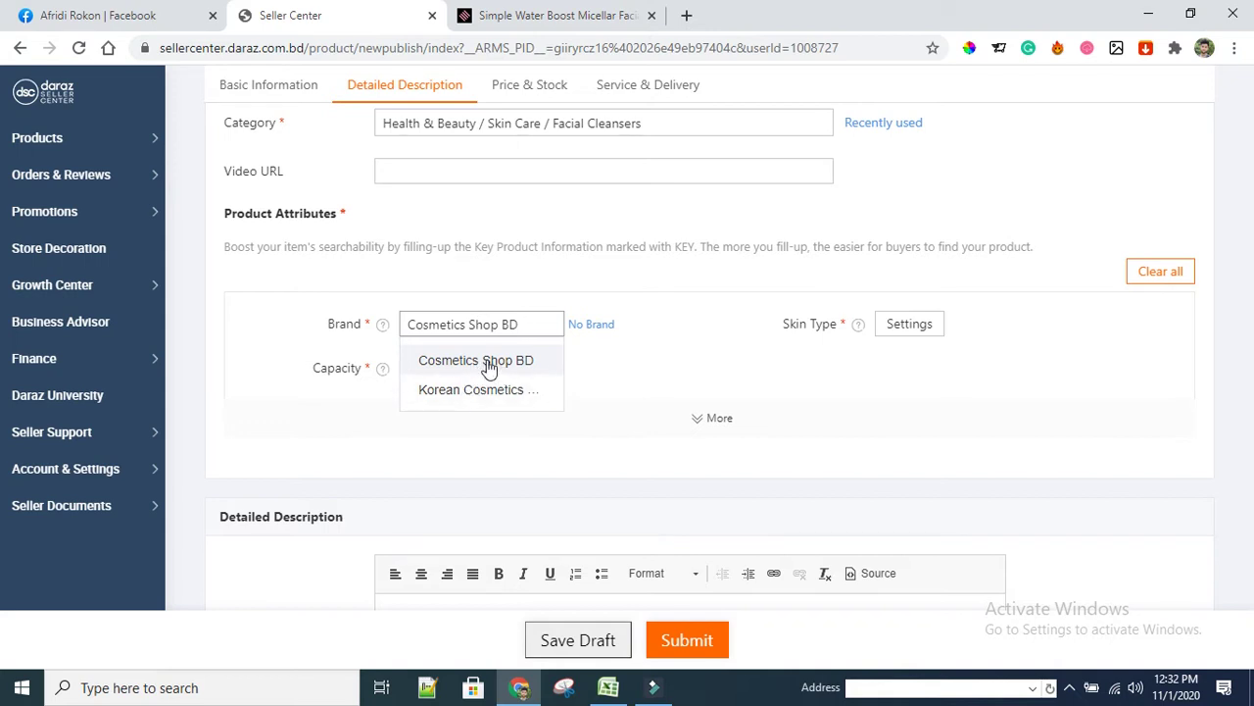
click(489, 365)
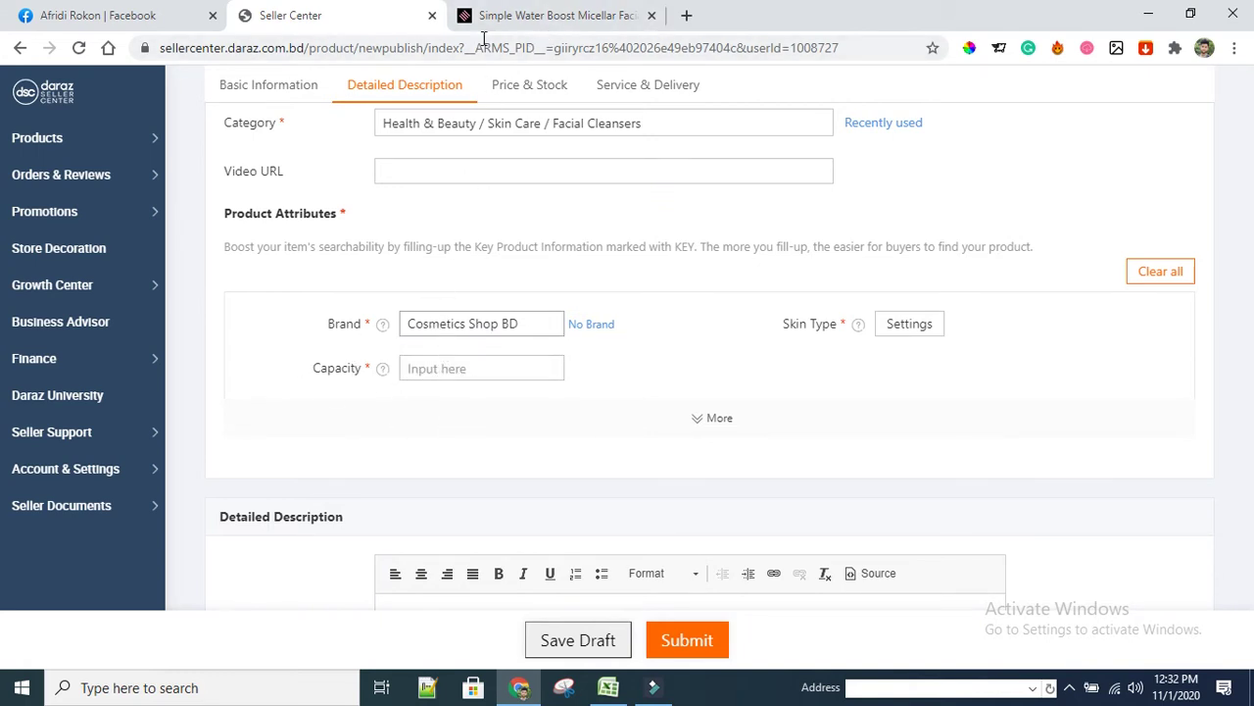
click(549, 16)
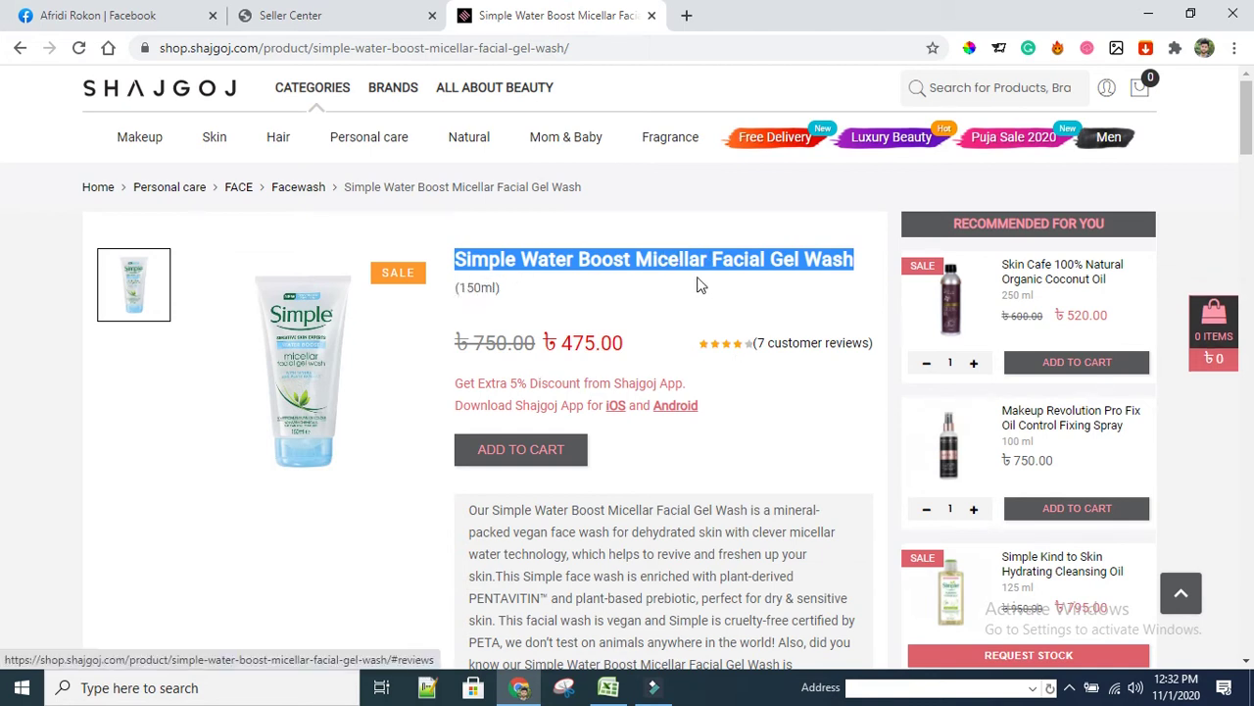
click(269, 374)
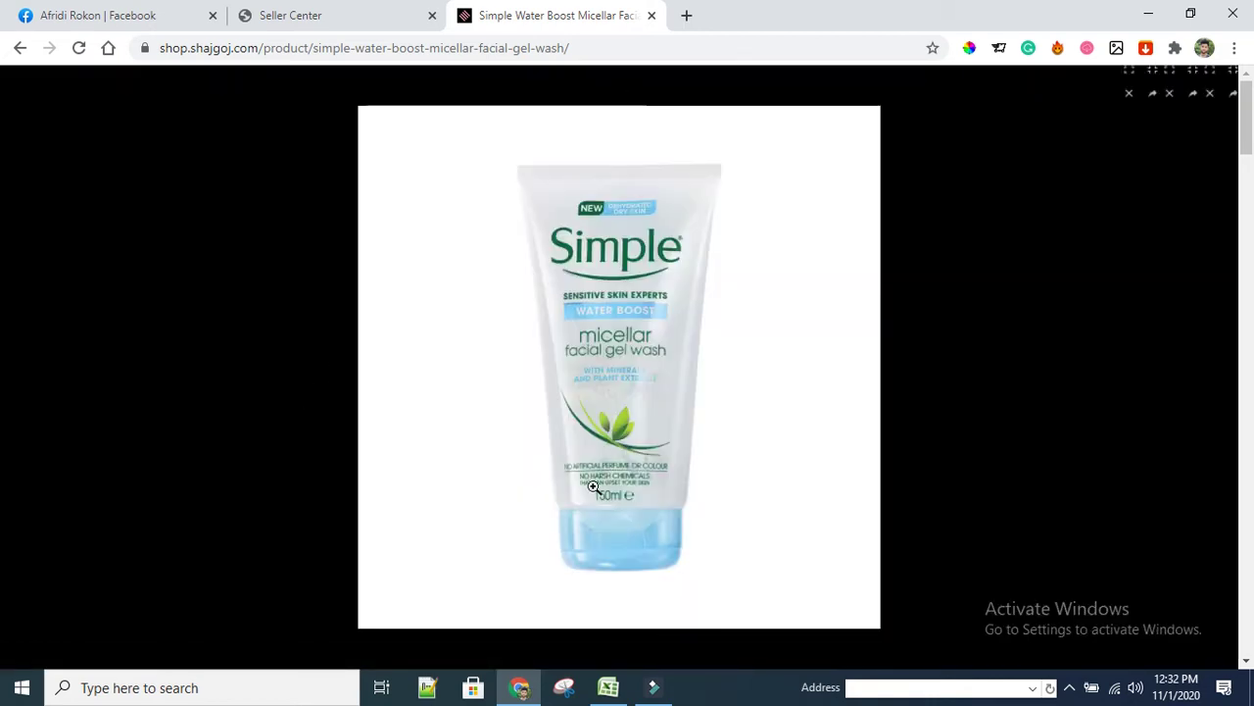
click(607, 508)
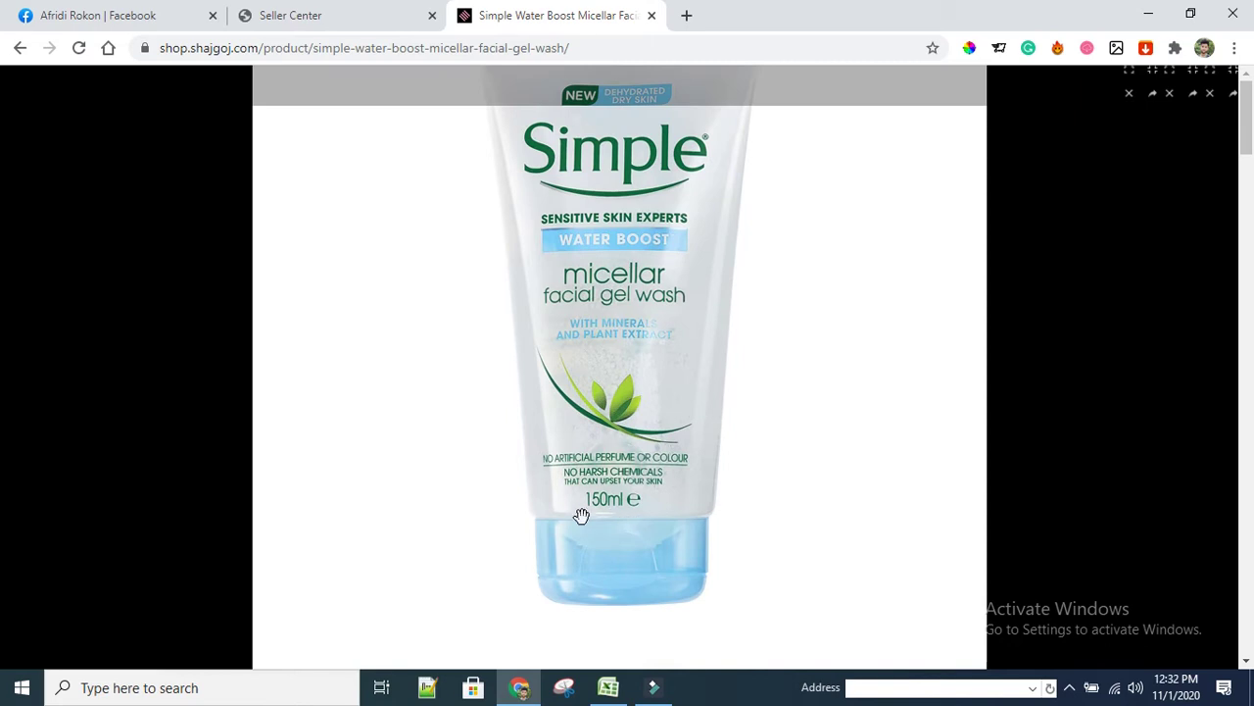
click(581, 515)
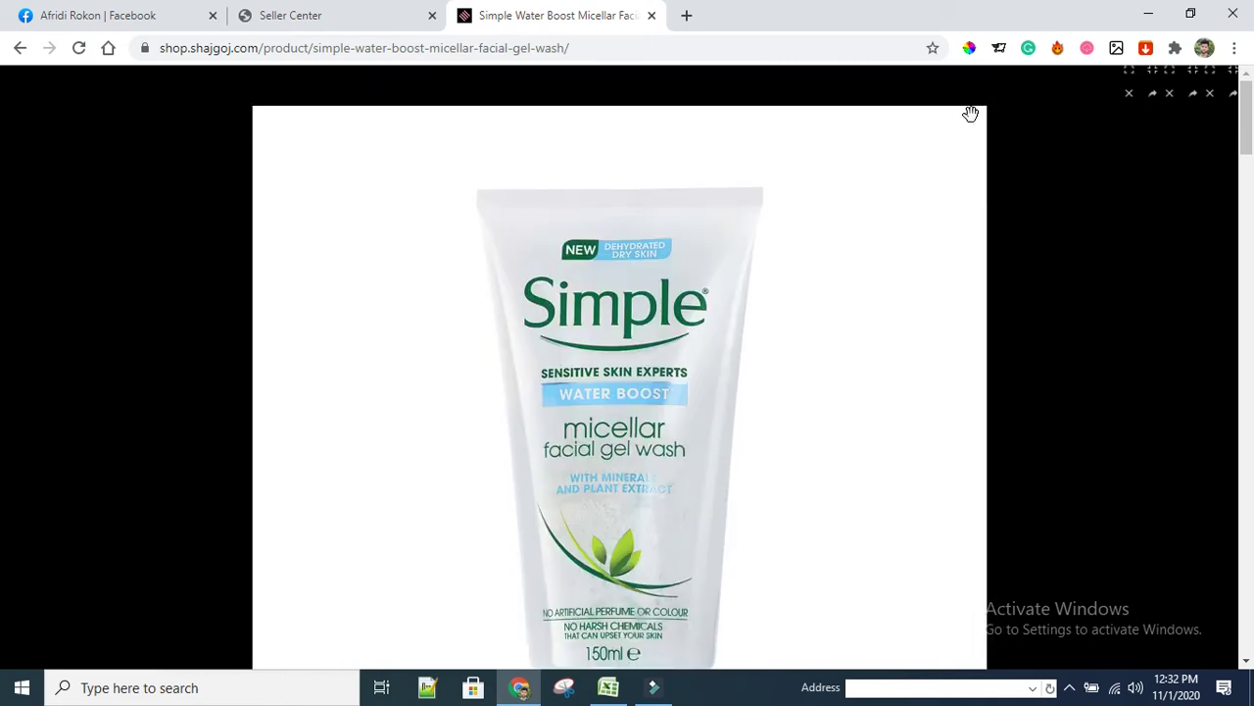
click(1106, 177)
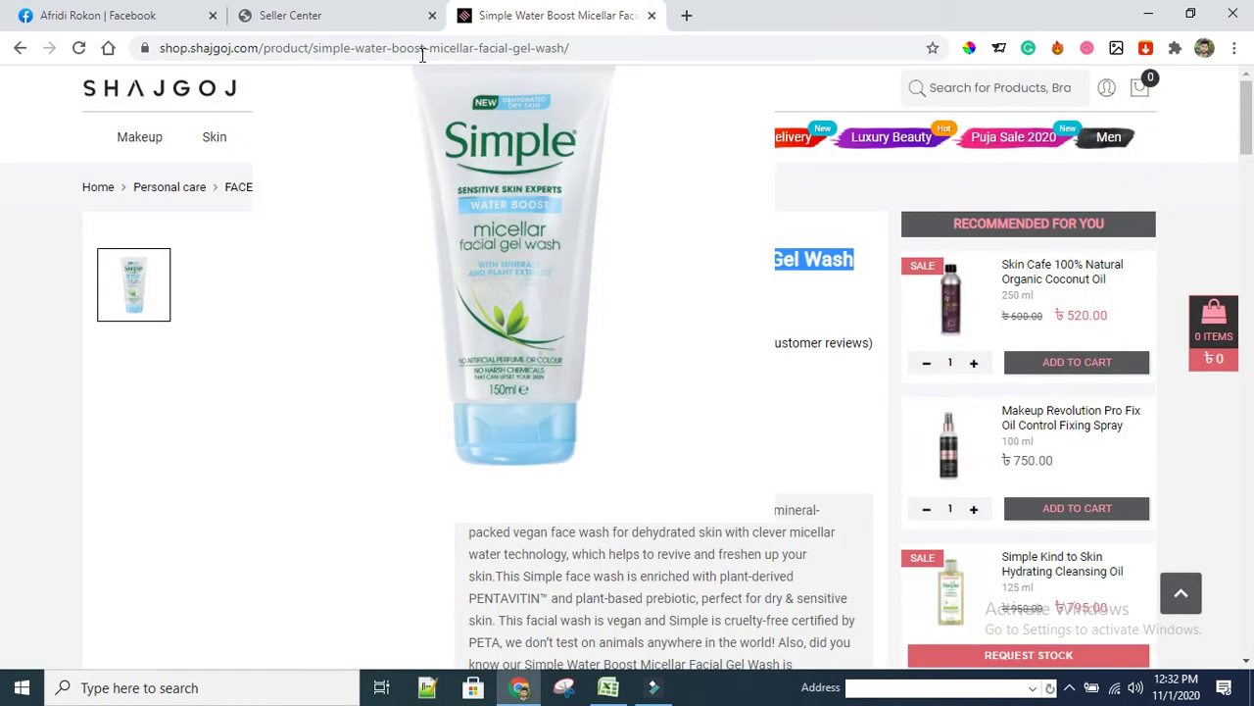
click(351, 21)
Enter 150 as the Capacity, then return to the Shajgoj tab
click(423, 364)
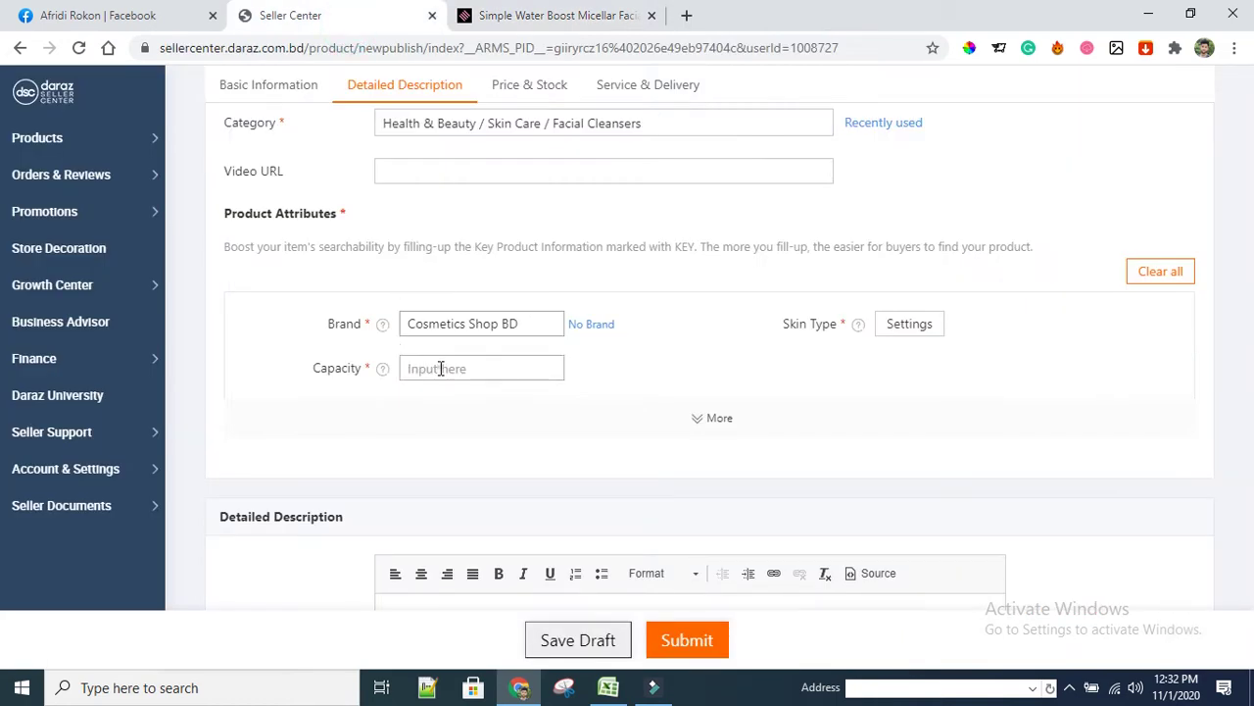
text(150)
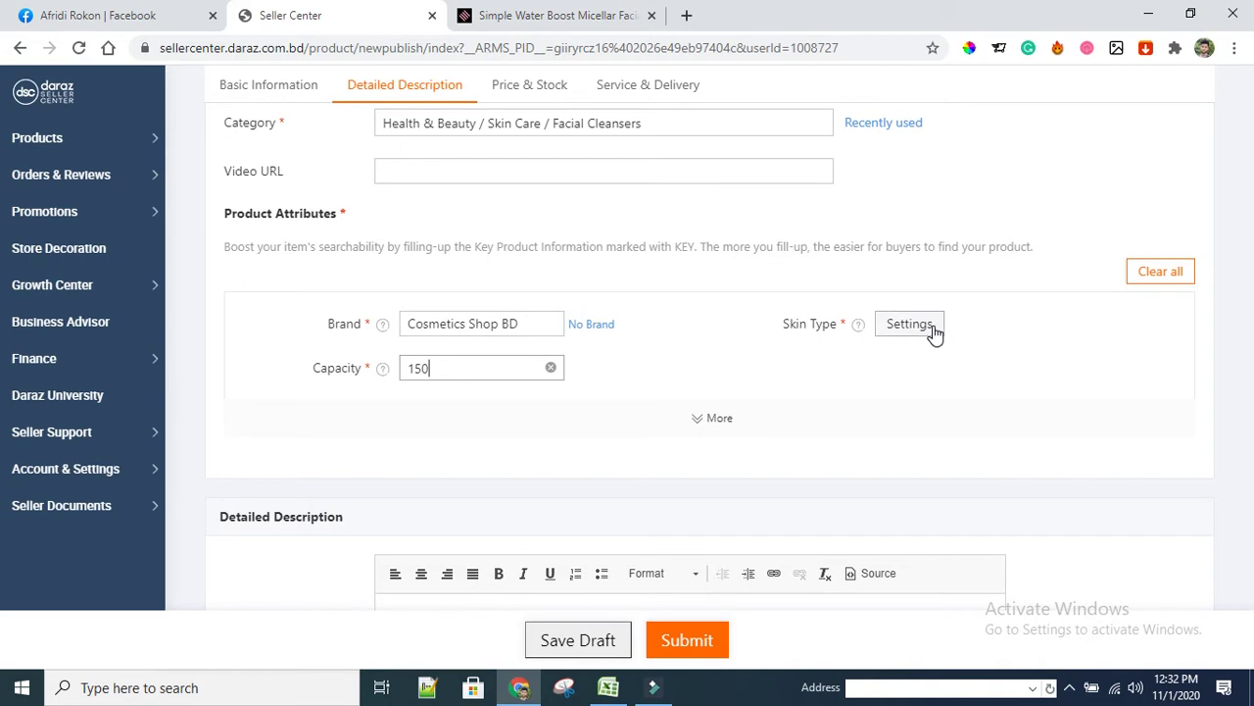
key(ctrl+Tab)
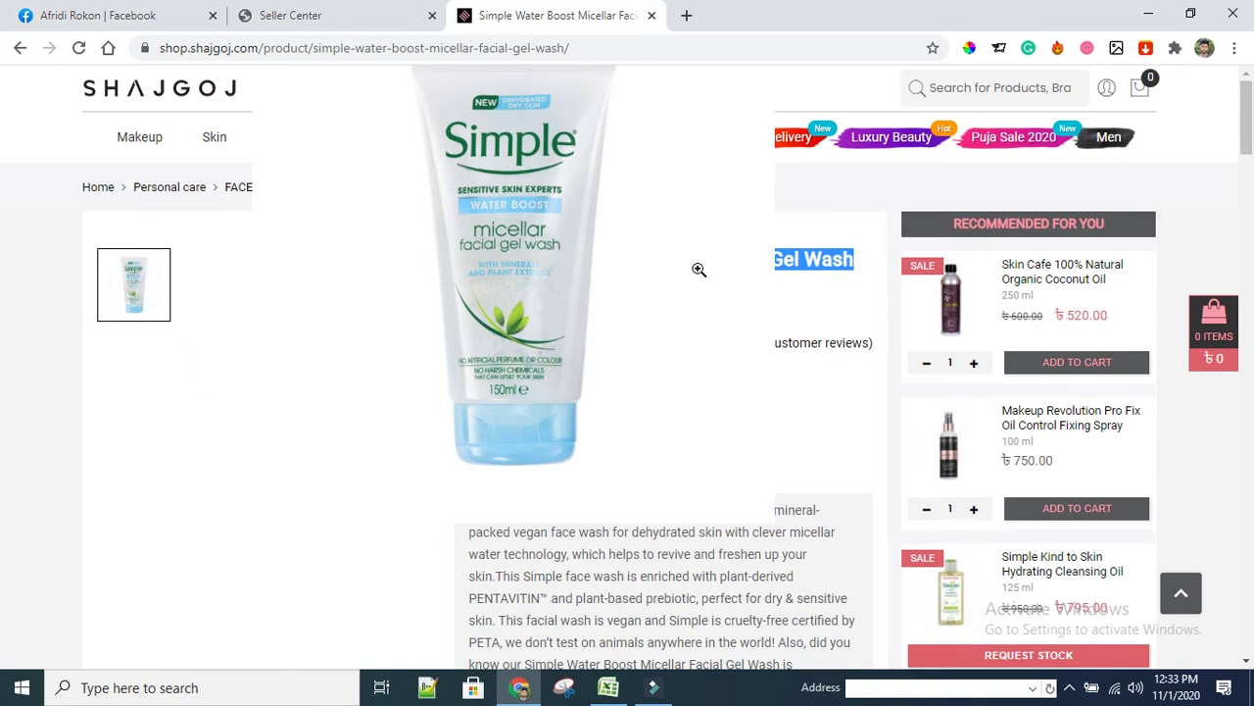
Zoom the Shajgoj page out to 75% to see more of it
scroll(742, 434, down, 2)
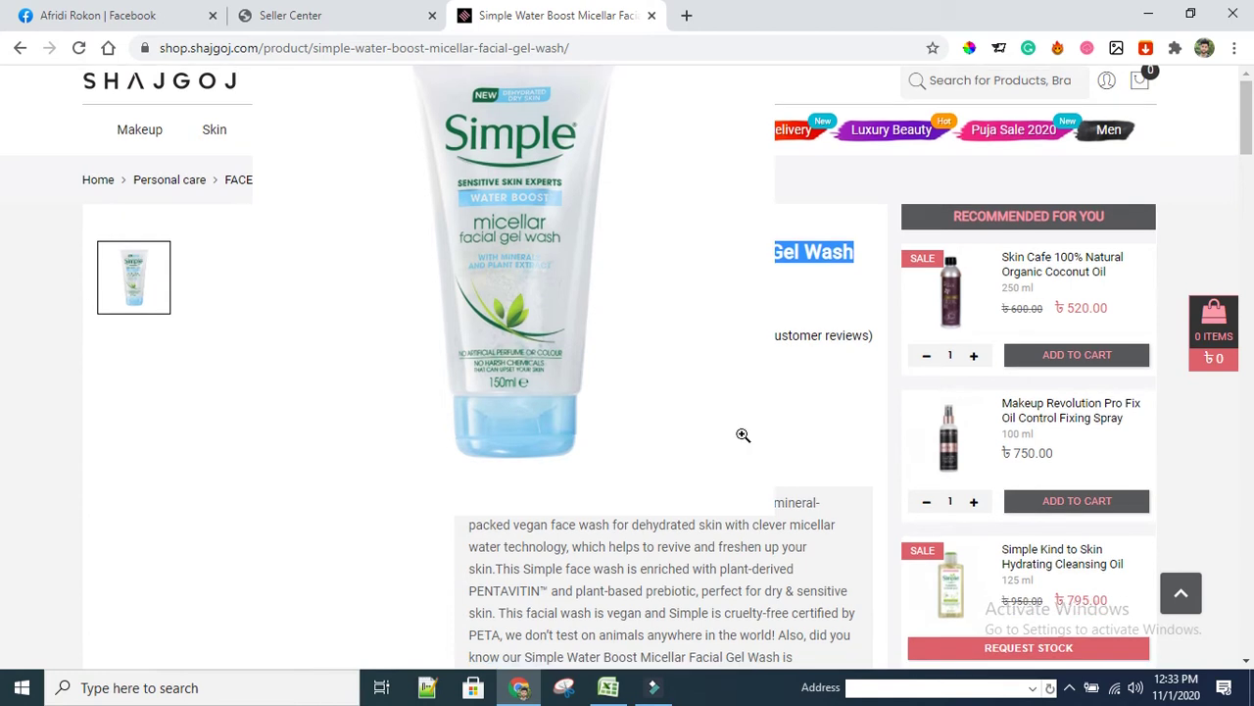
scroll(855, 425, up, 2)
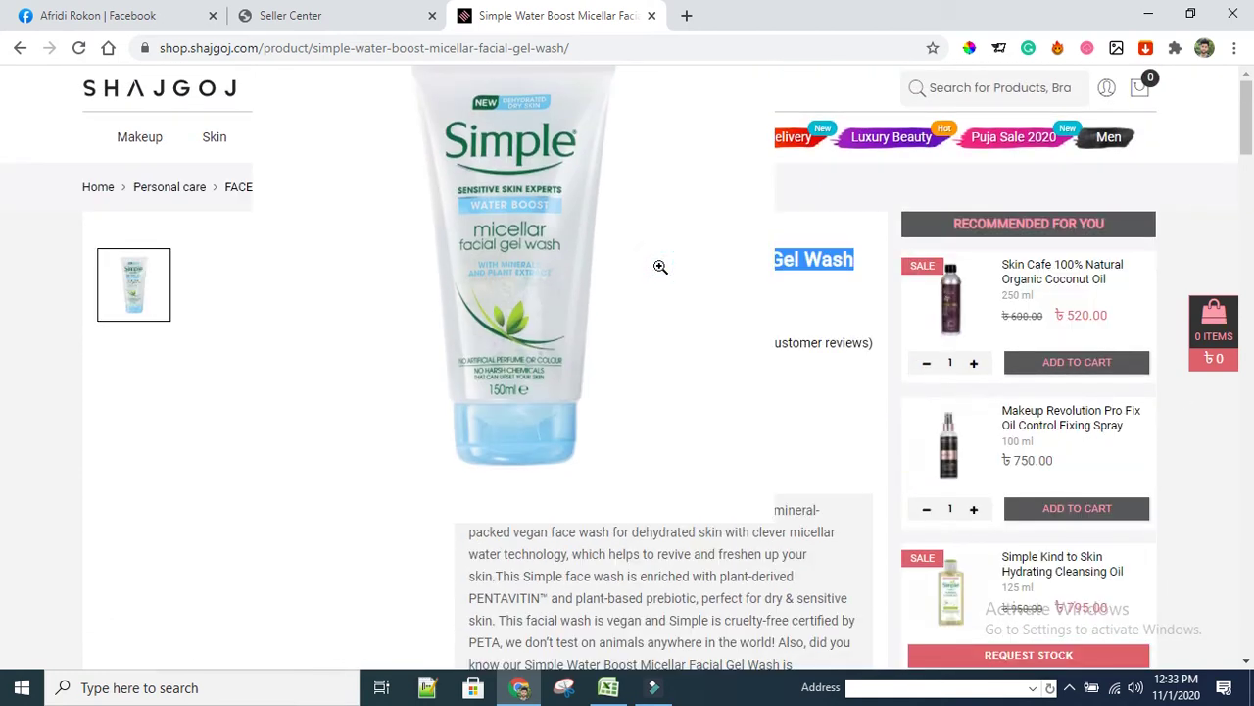
key(ctrl+minus)
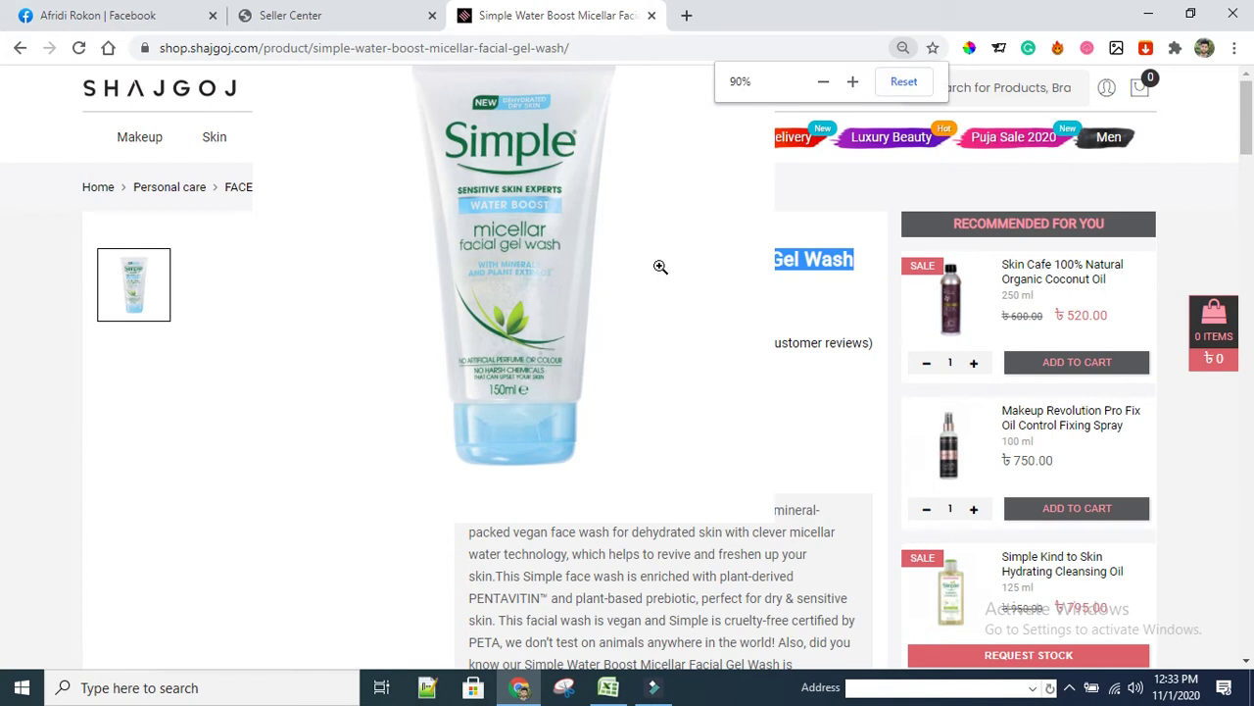
key(ctrl+minus)
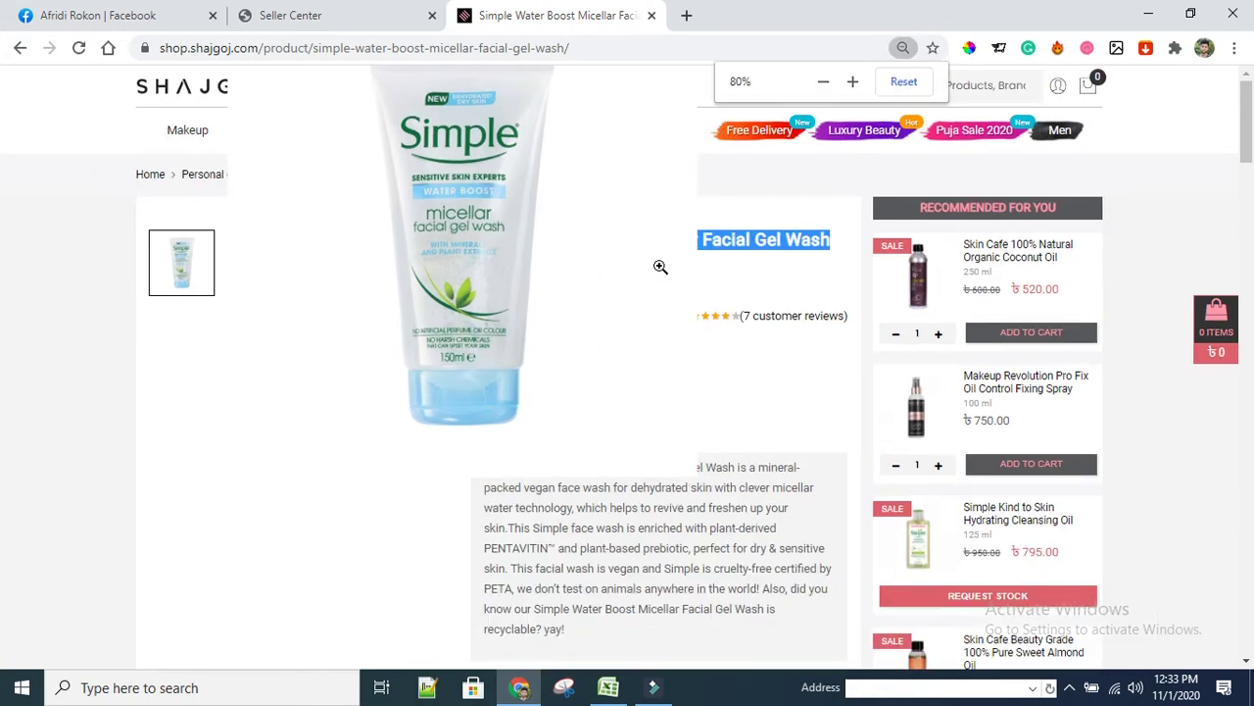
key(ctrl+minus)
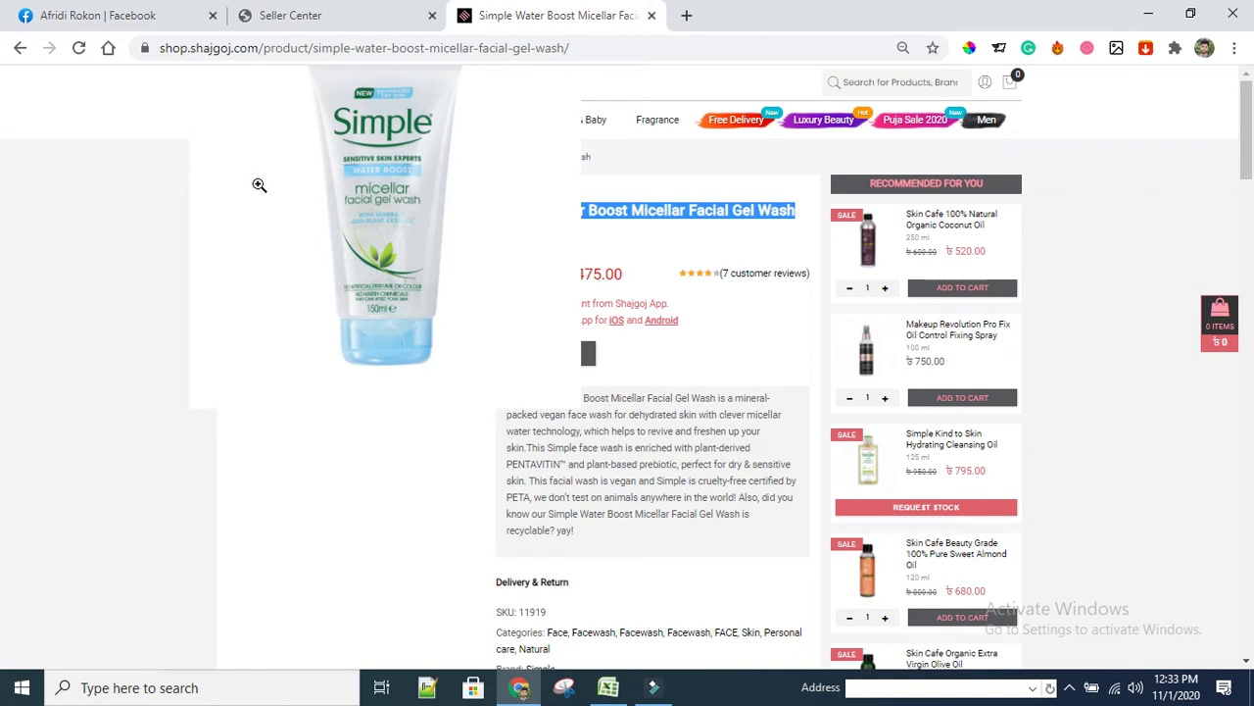
Reload the product page, restore 100% zoom and select the product title
click(80, 48)
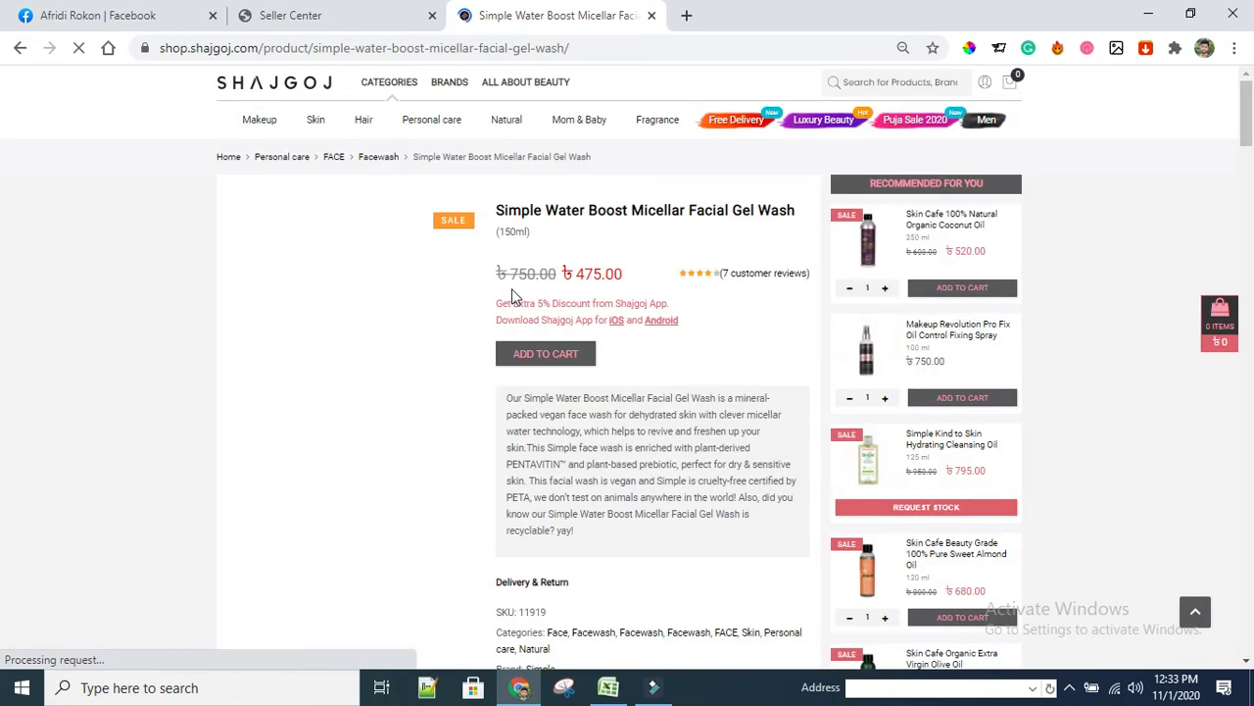
key(ctrl+minus)
key(ctrl+plus)
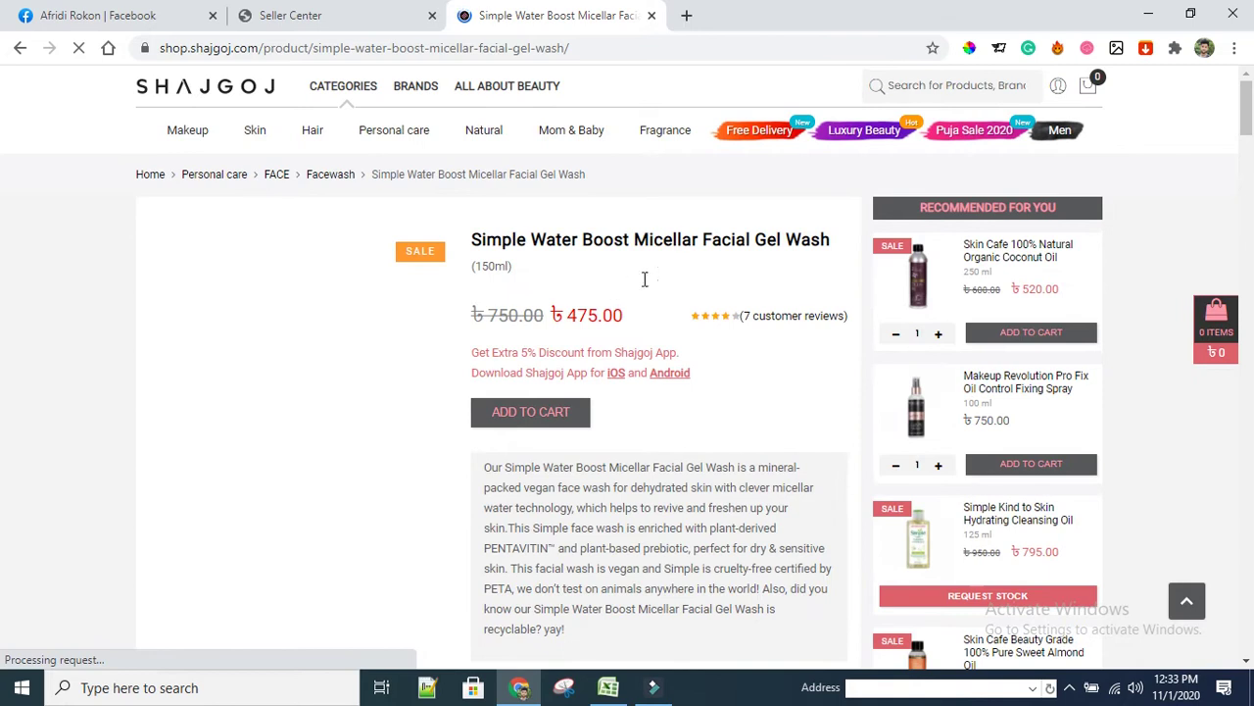
drag(473, 240, 794, 253)
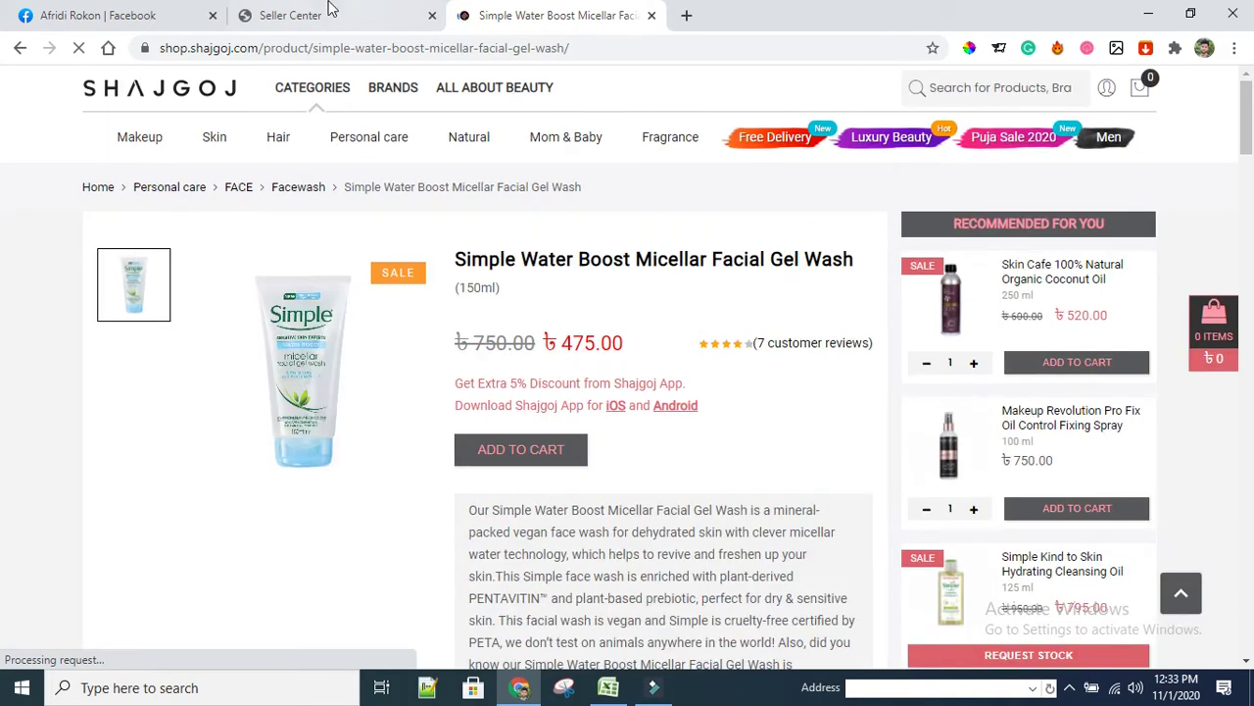
click(328, 15)
Set the Skin Type attribute to All Skin Types and confirm the selection
click(900, 329)
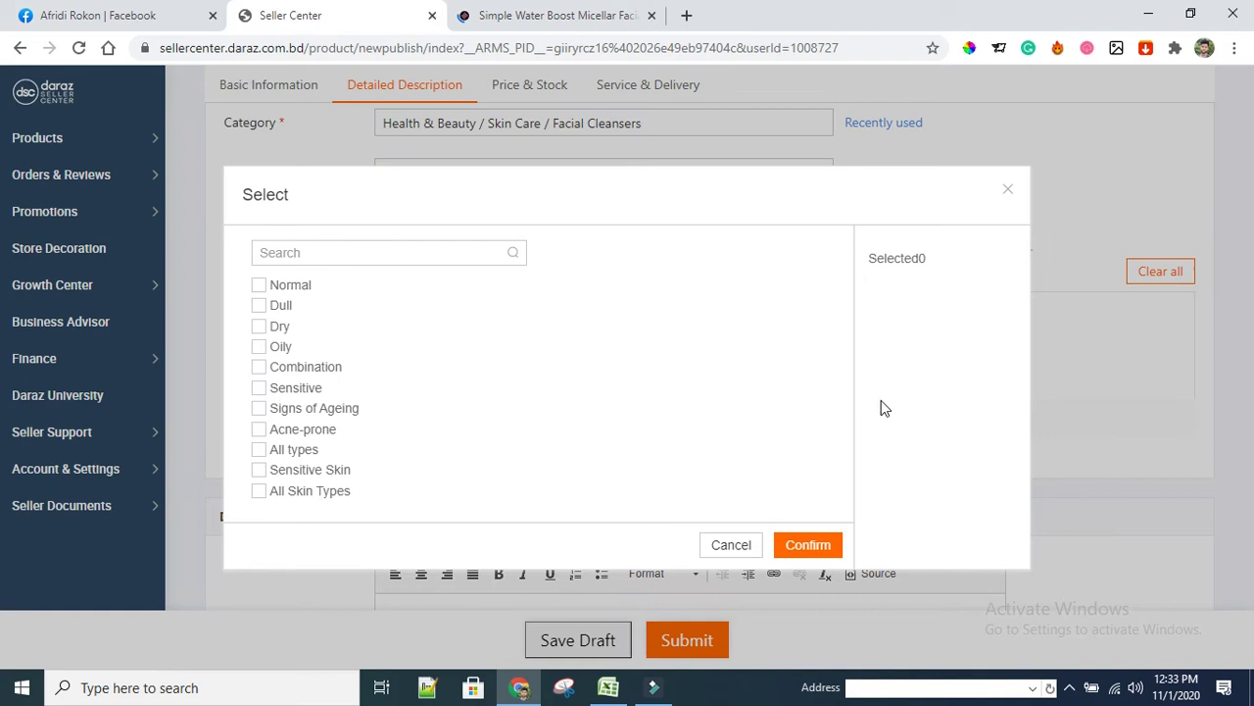
click(258, 490)
click(815, 550)
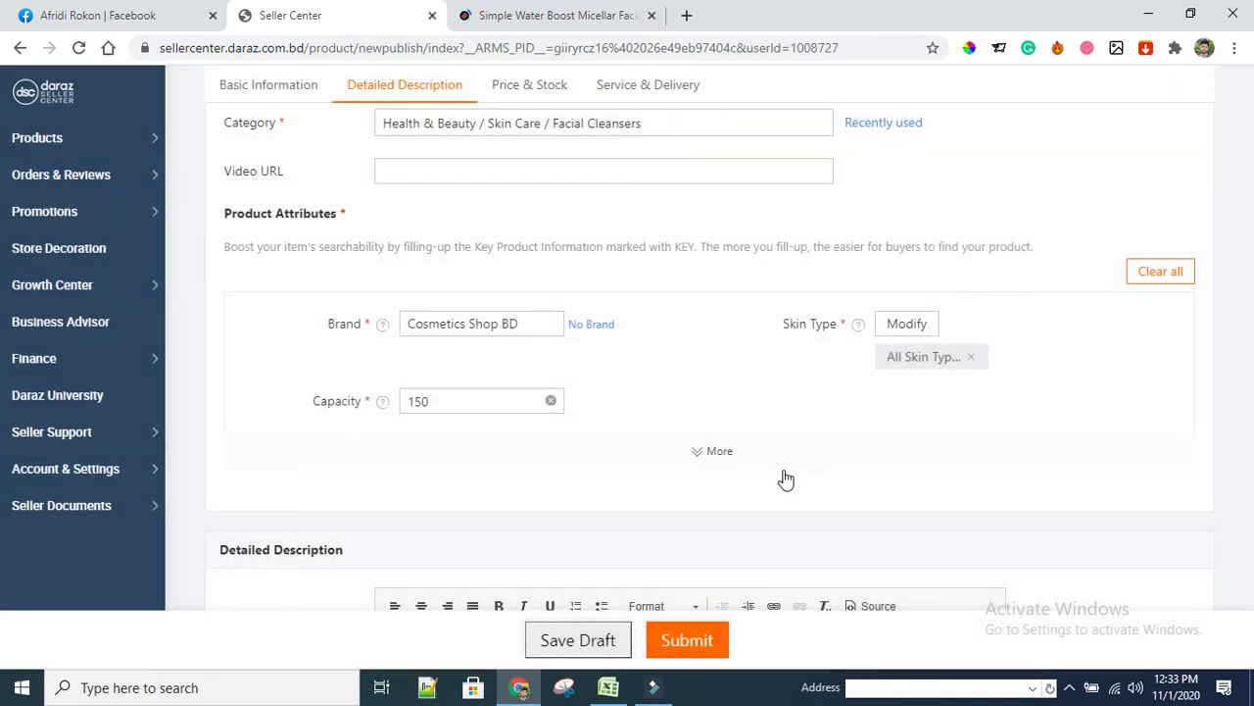
scroll(395, 350, down, 4)
Place the caret in Highlights, then locate the short description on the Shajgoj page
click(518, 353)
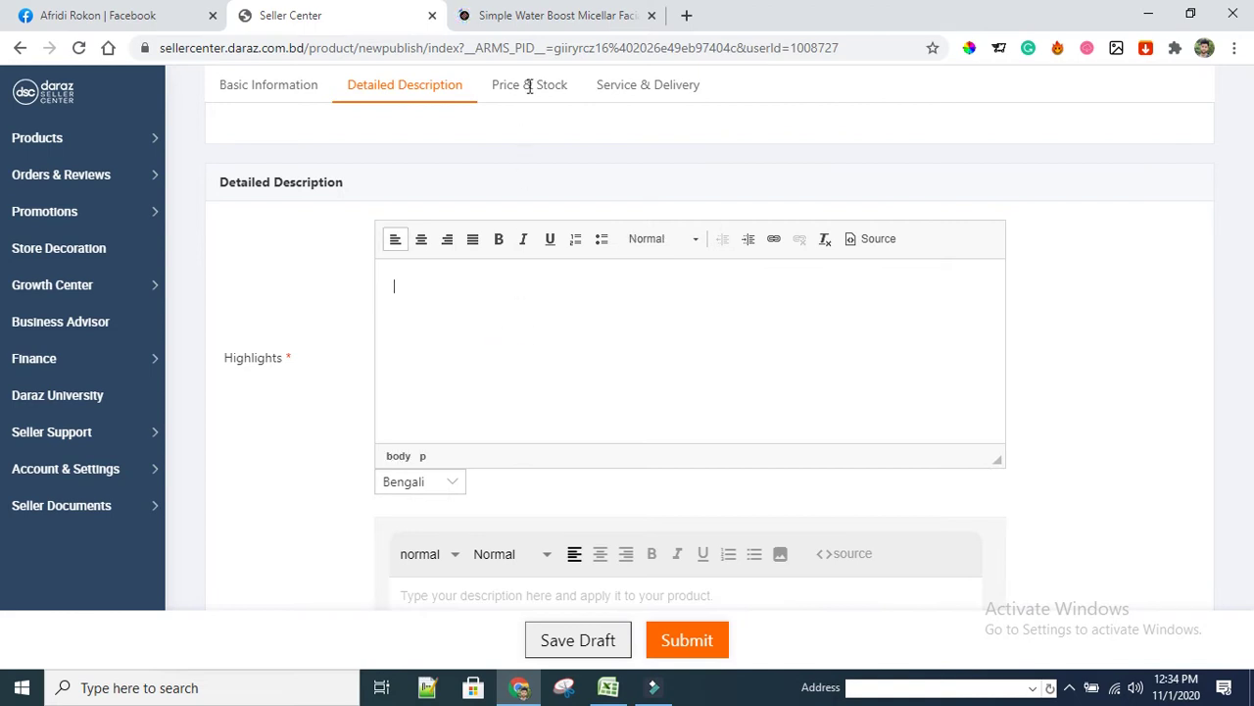
click(559, 19)
scroll(683, 517, down, 1)
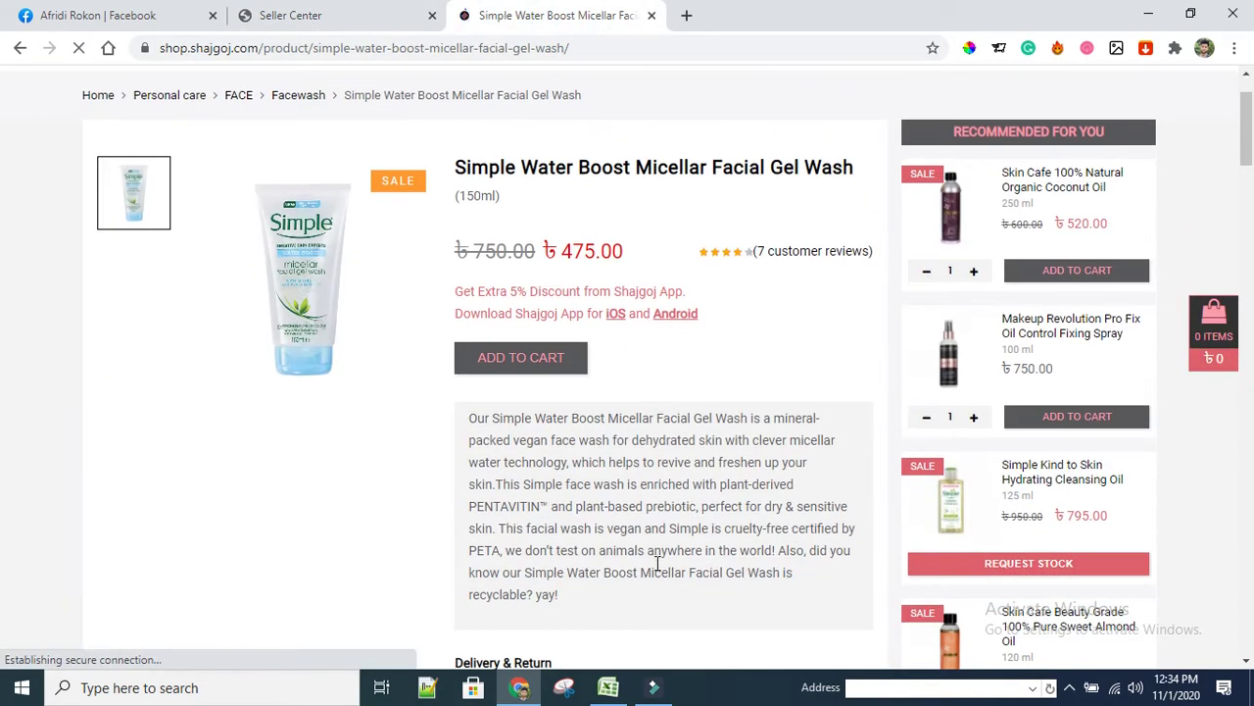
scroll(657, 563, down, 15)
scroll(392, 516, down, 1)
scroll(411, 518, up, 3)
scroll(313, 480, down, 2)
scroll(176, 445, up, 2)
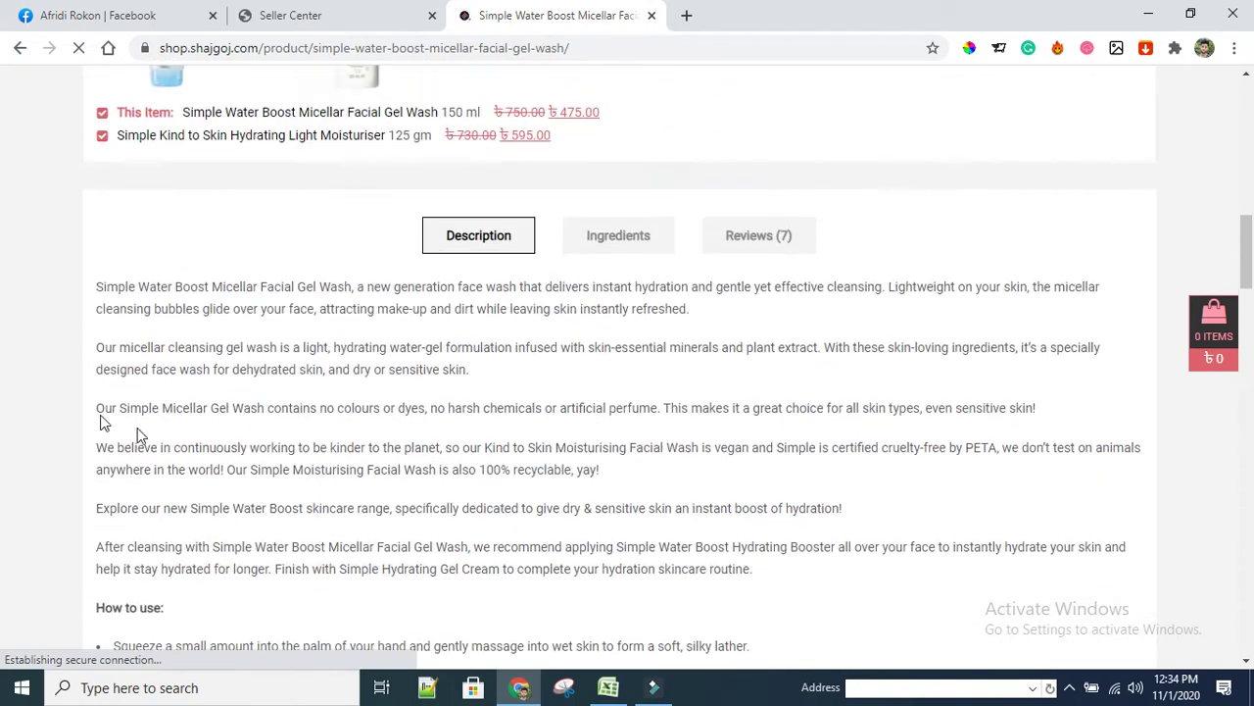
scroll(245, 490, down, 3)
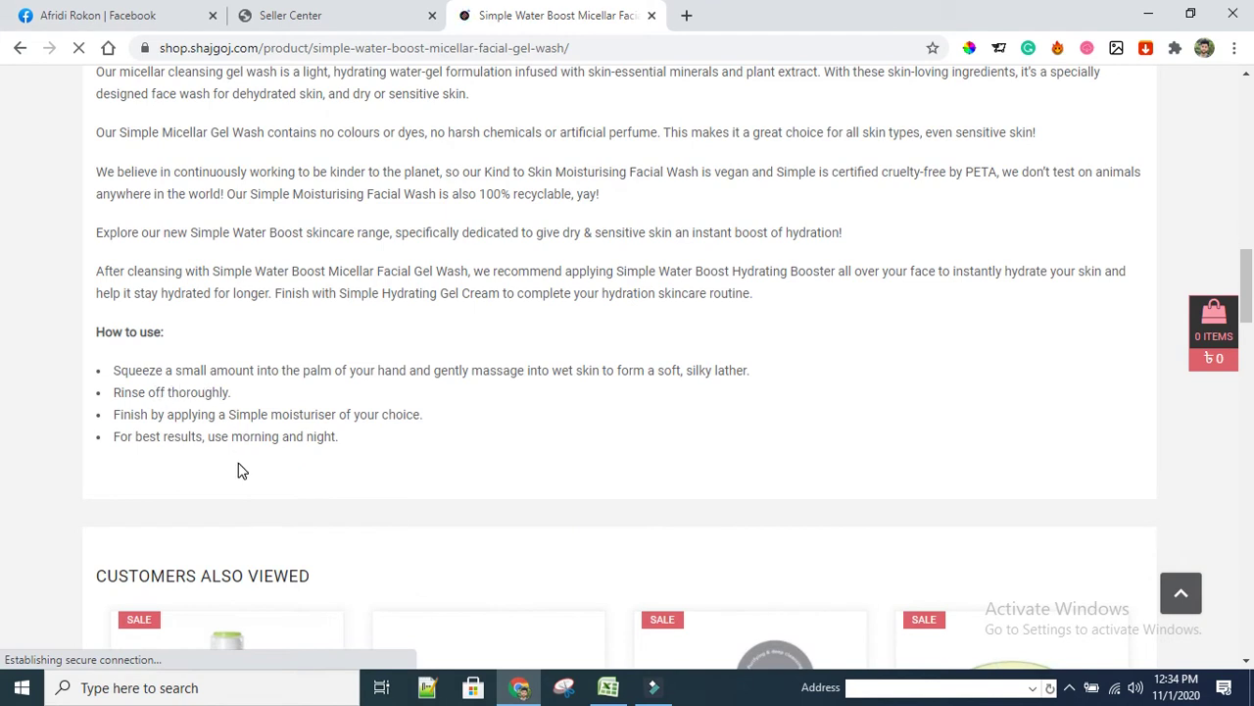
scroll(242, 470, up, 5)
scroll(529, 370, up, 3)
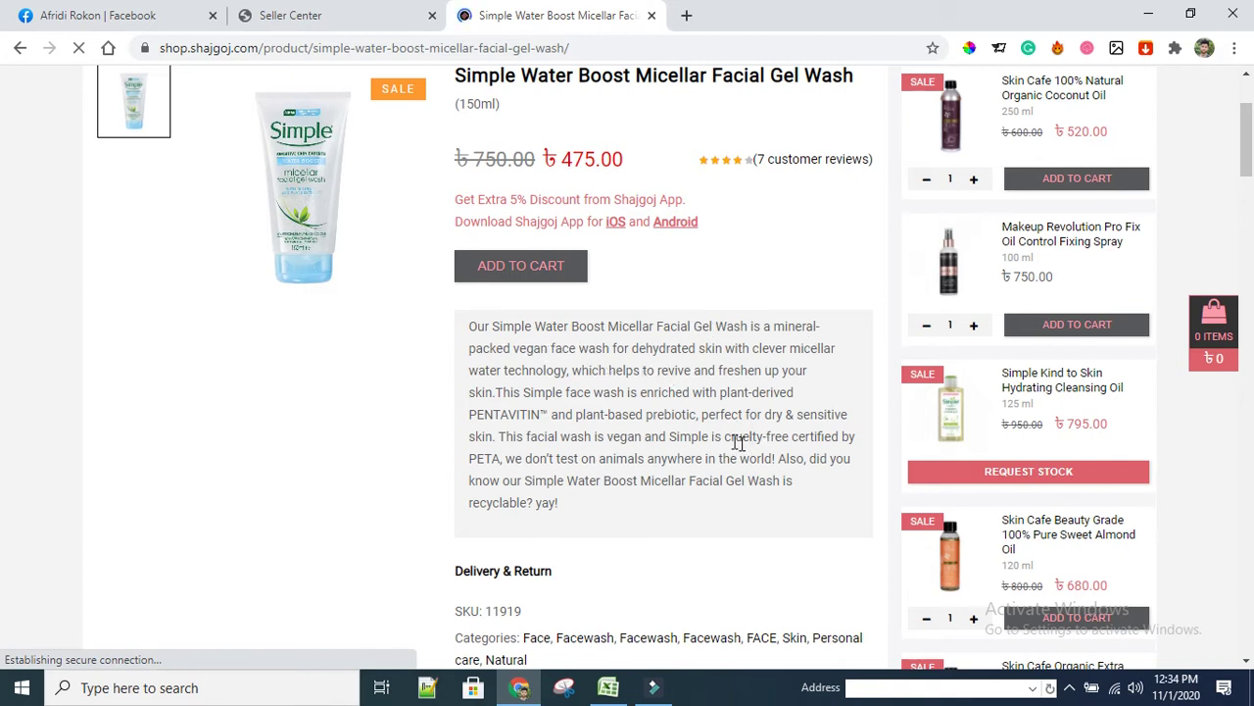
Copy Shajgoj's short description paragraph and go back to Seller Center
click(469, 324)
drag(544, 380, 572, 500)
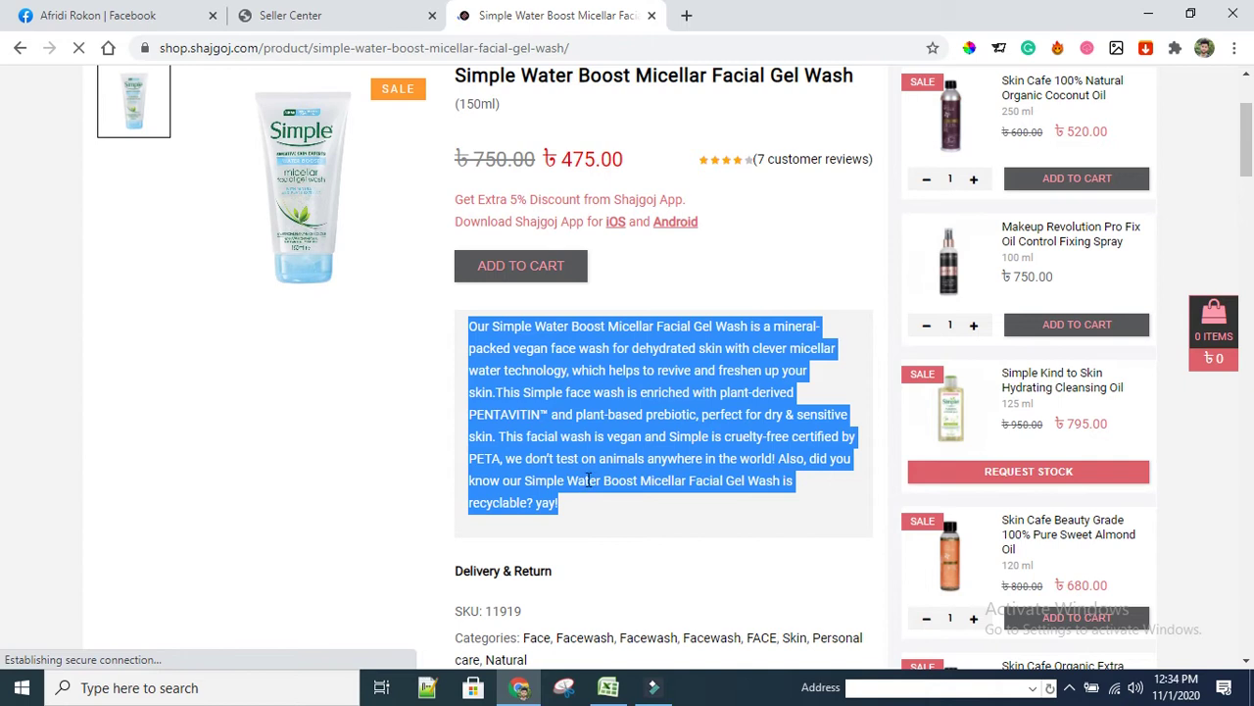
right_click(588, 485)
click(623, 495)
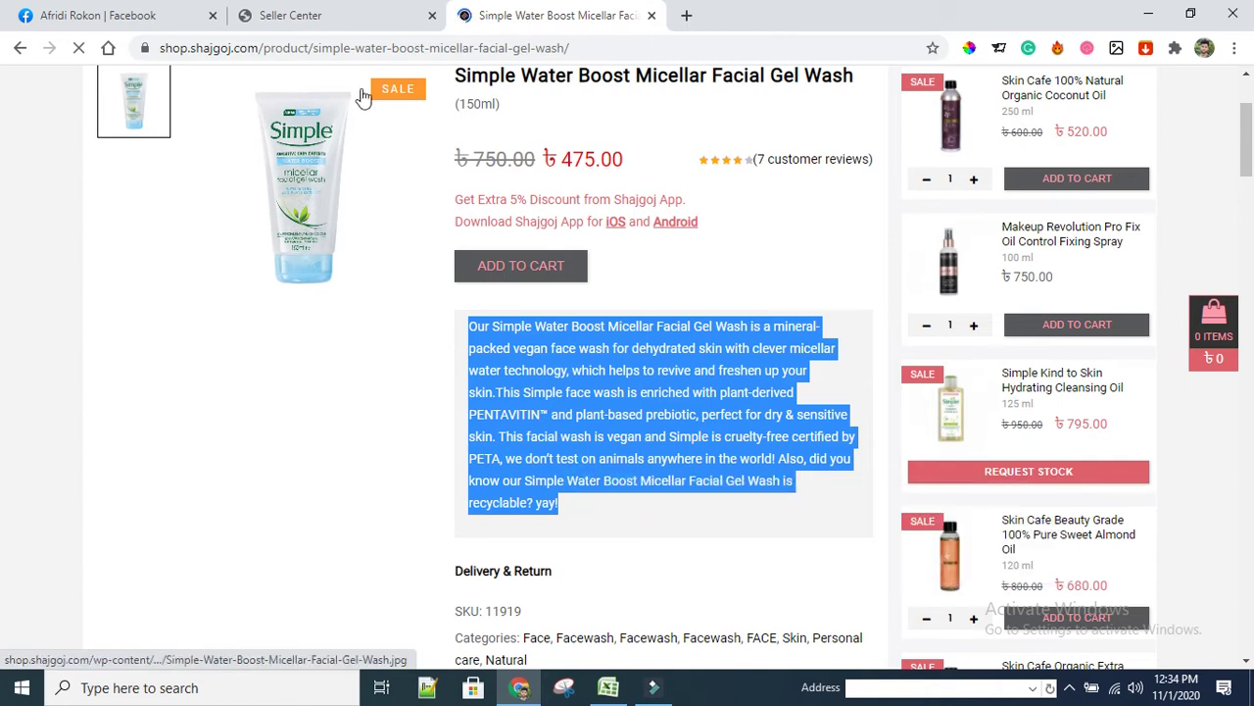
click(292, 16)
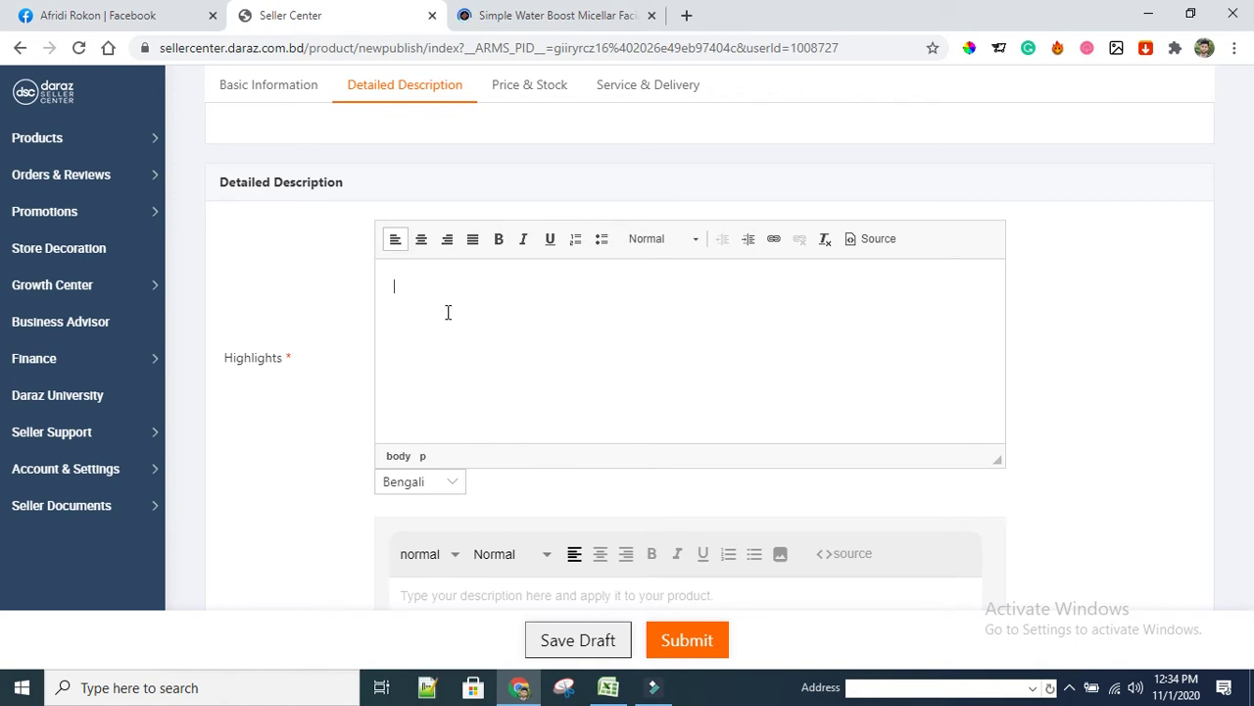
Paste the description into Highlights, splitting it at 'This Simple' and 'This facial wash'
key(ctrl+v)
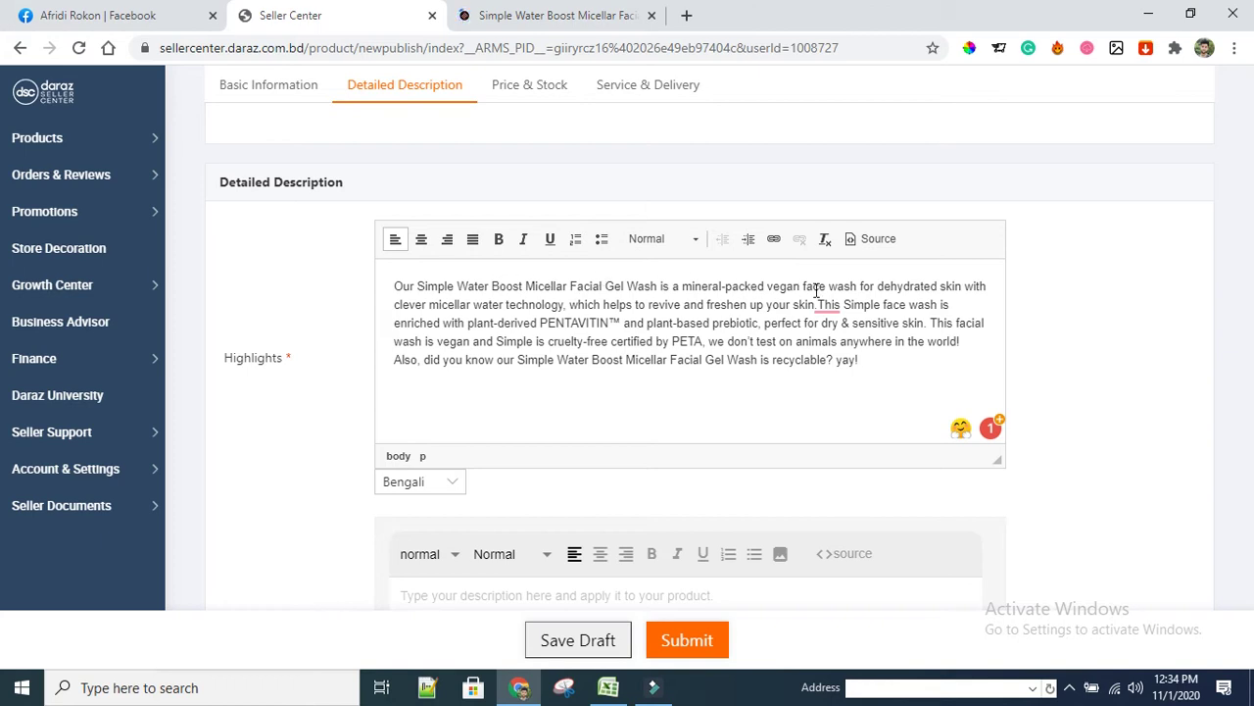
click(566, 306)
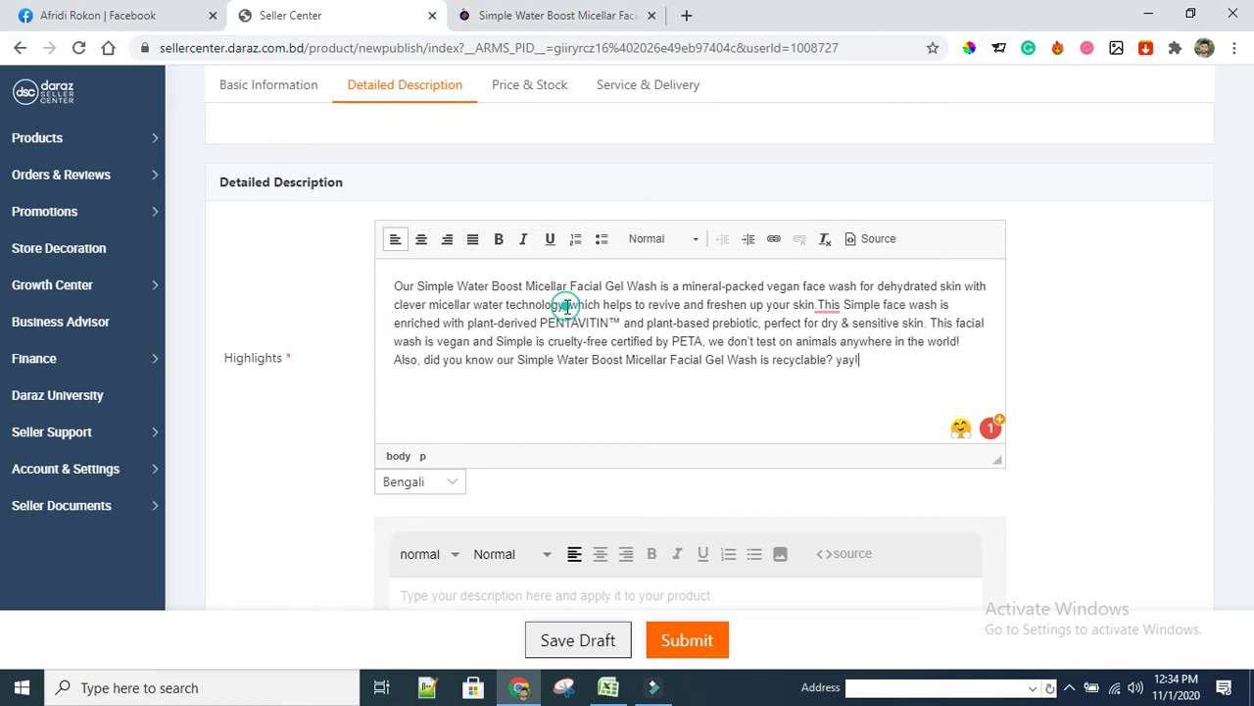
click(817, 305)
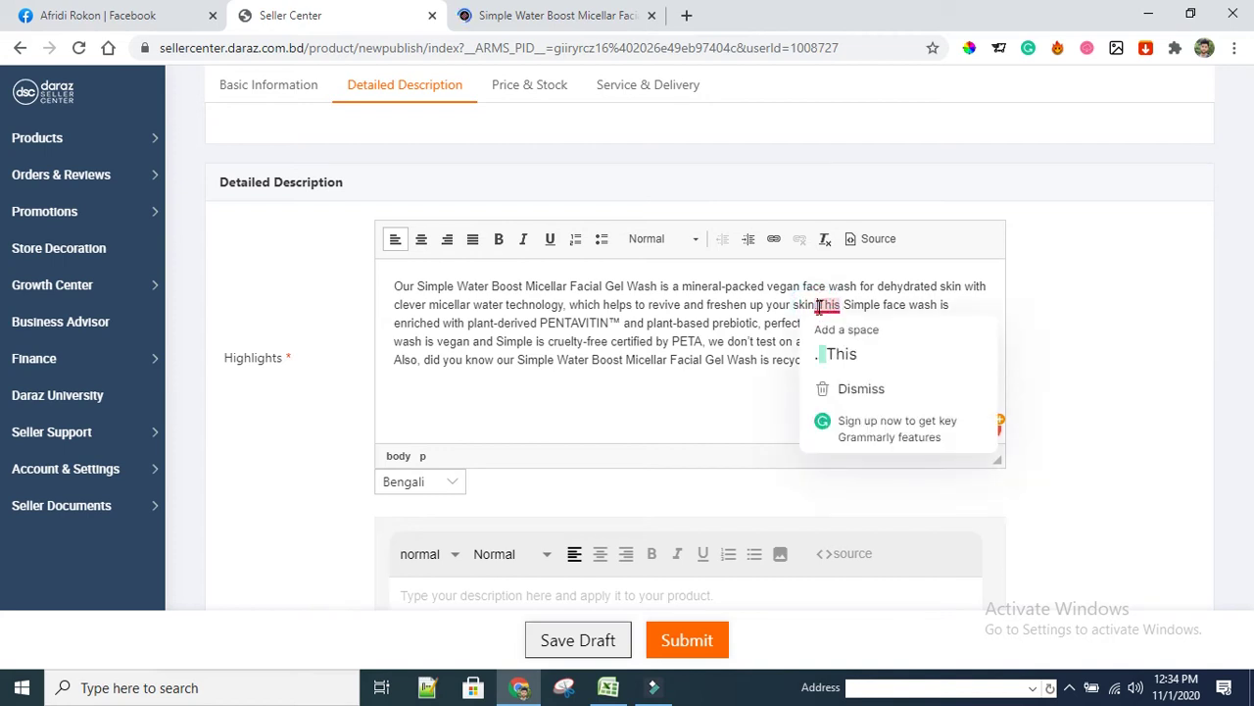
key(Return)
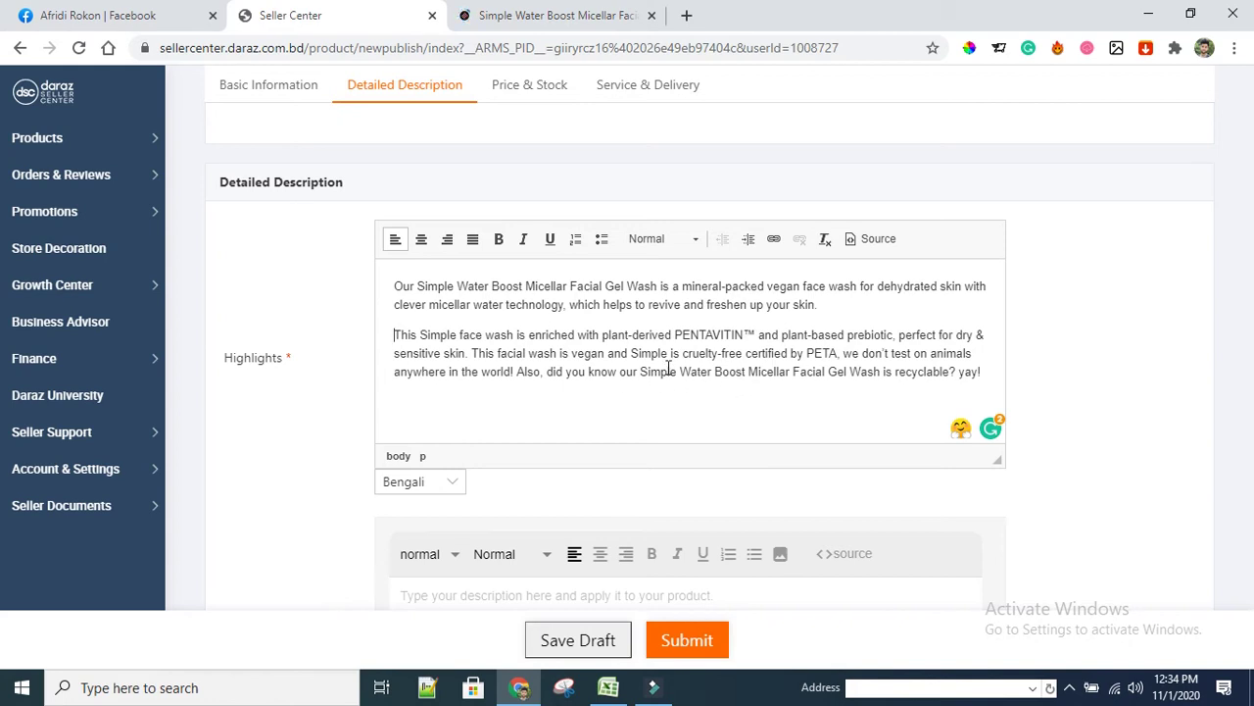
click(468, 354)
key(Return)
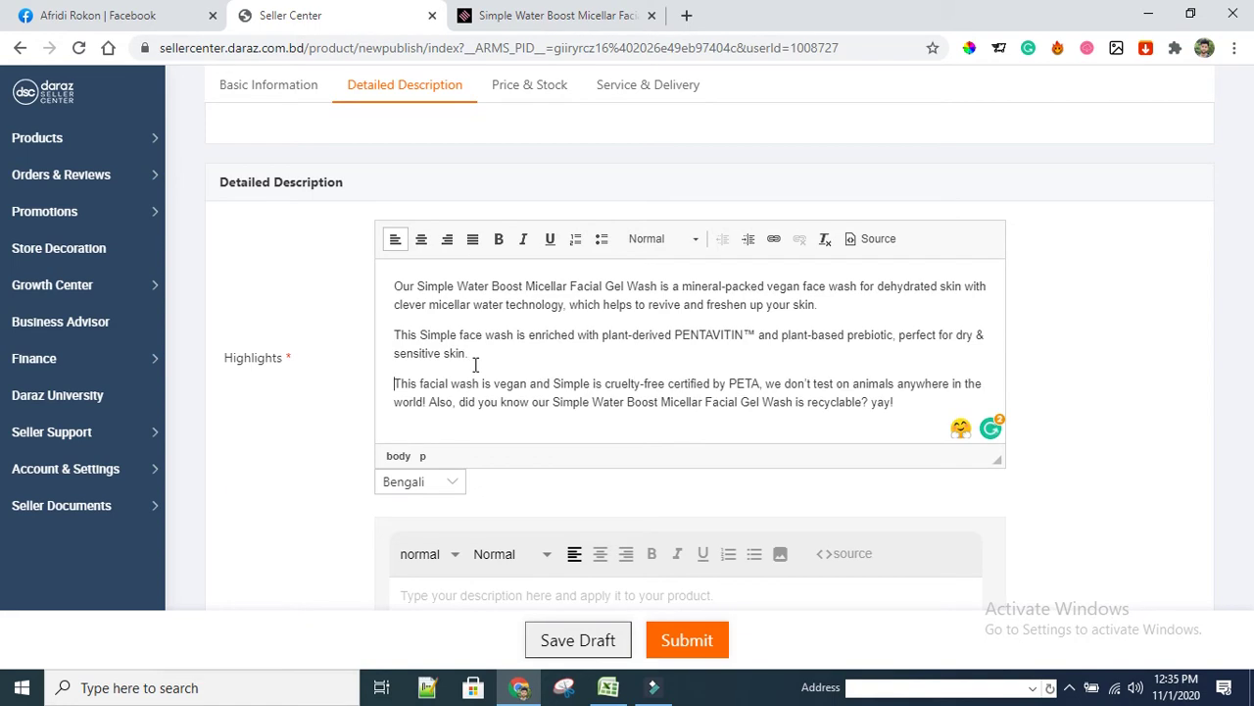
Format all three Highlights paragraphs as a bulleted list
scroll(512, 360, down, 1)
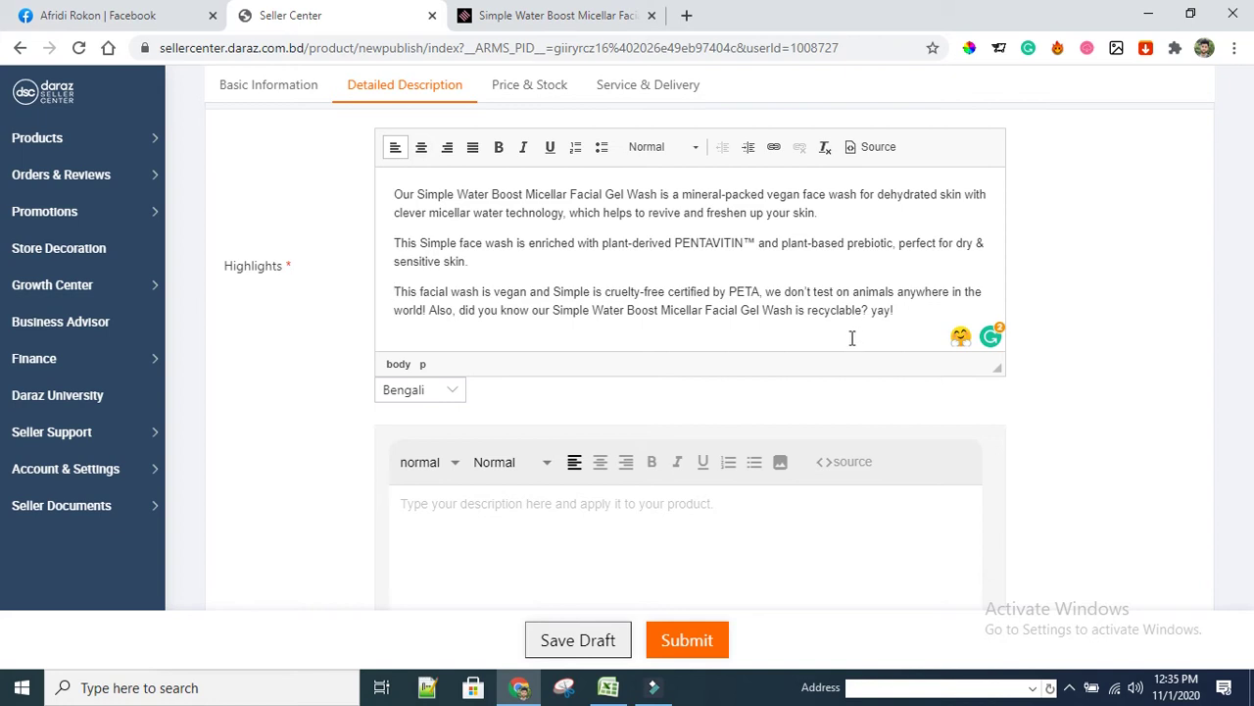
drag(395, 192, 958, 333)
click(600, 148)
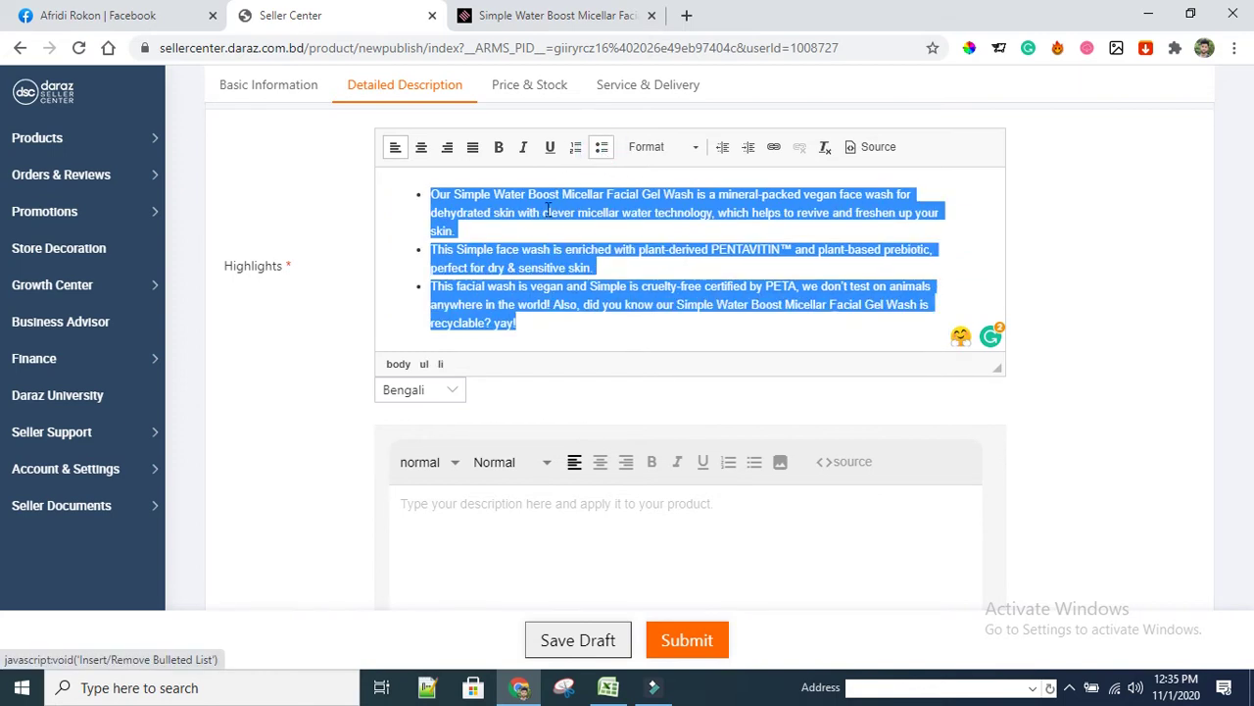
click(531, 253)
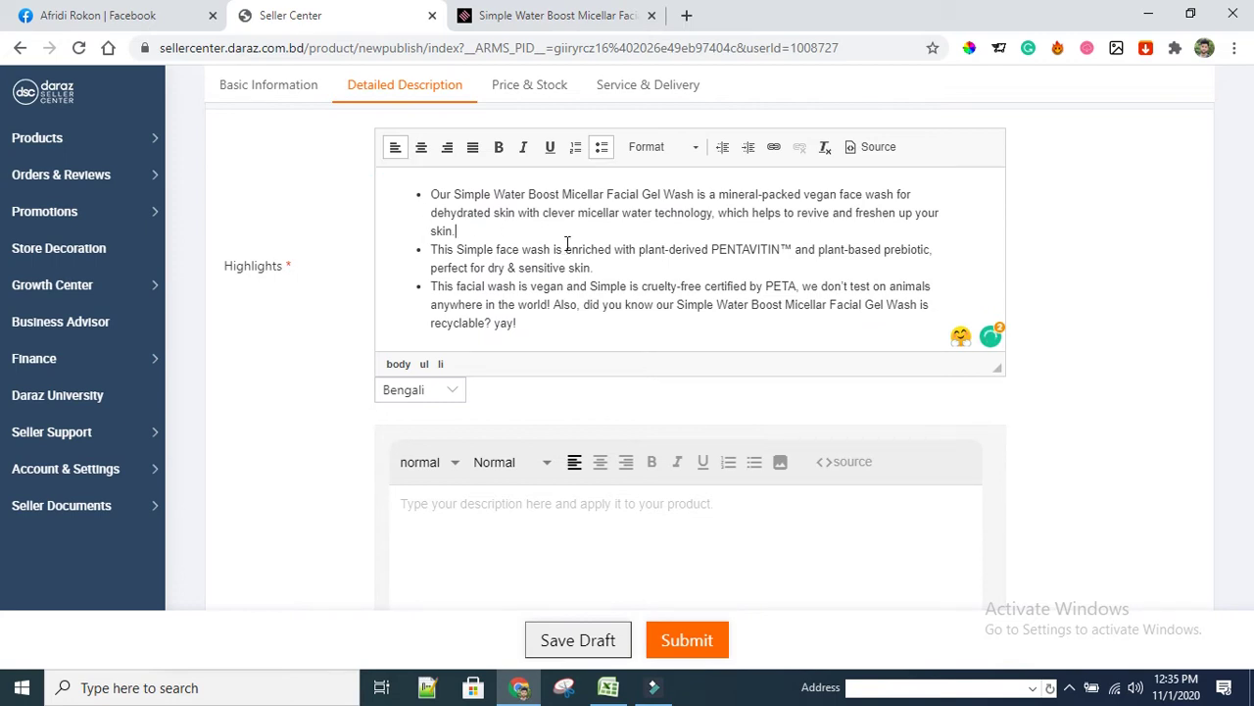
scroll(566, 244, down, 2)
Copy Shajgoj's full Description text through the How to use list
click(554, 15)
scroll(420, 330, down, 8)
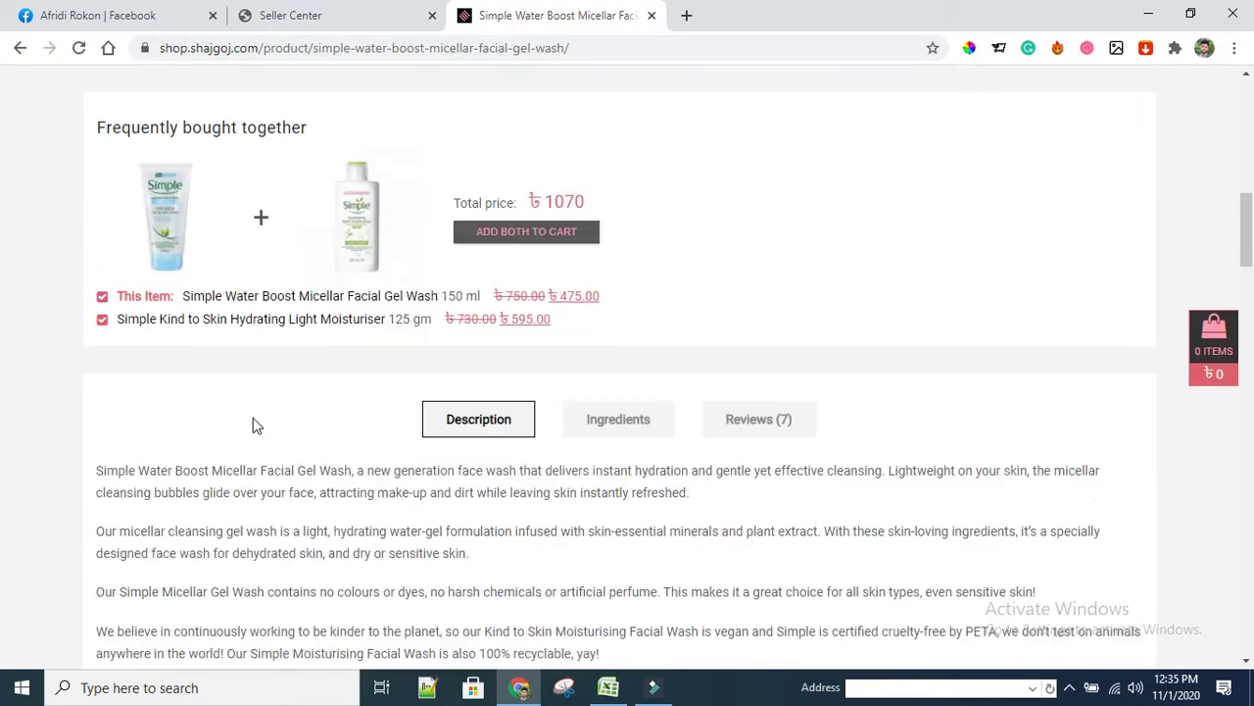
scroll(253, 425, down, 4)
scroll(300, 372, up, 2)
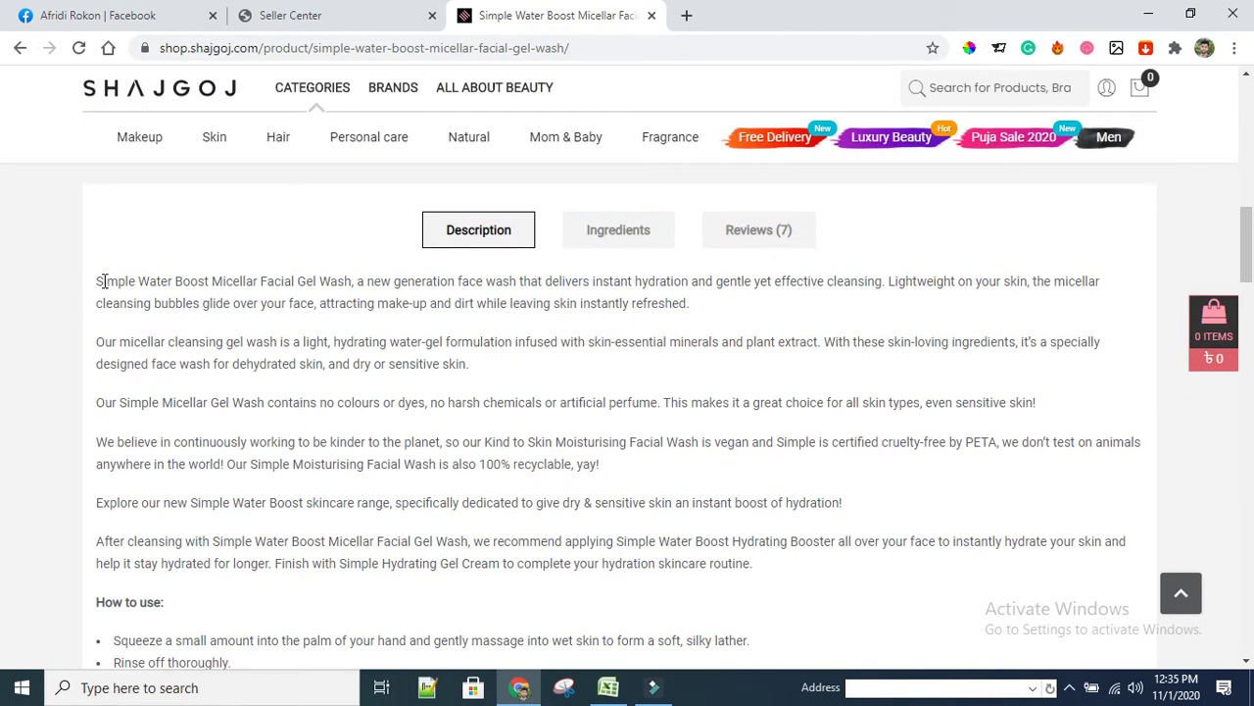
drag(97, 280, 336, 593)
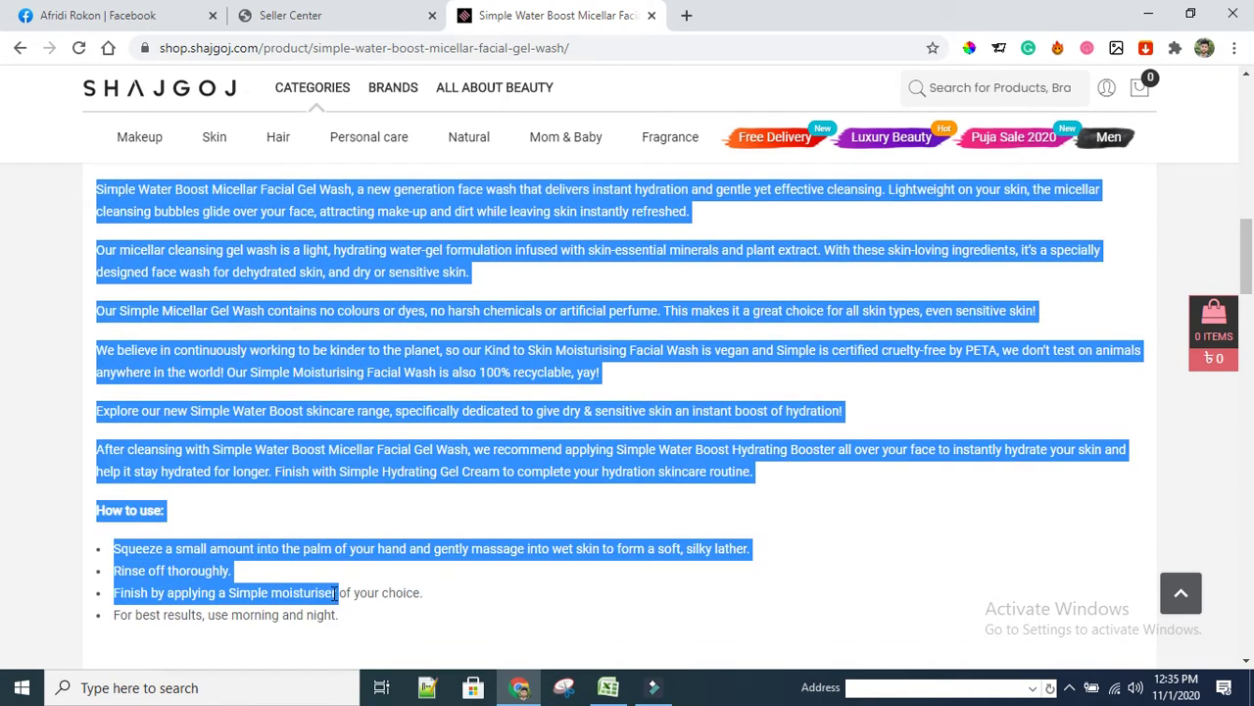
click(339, 609)
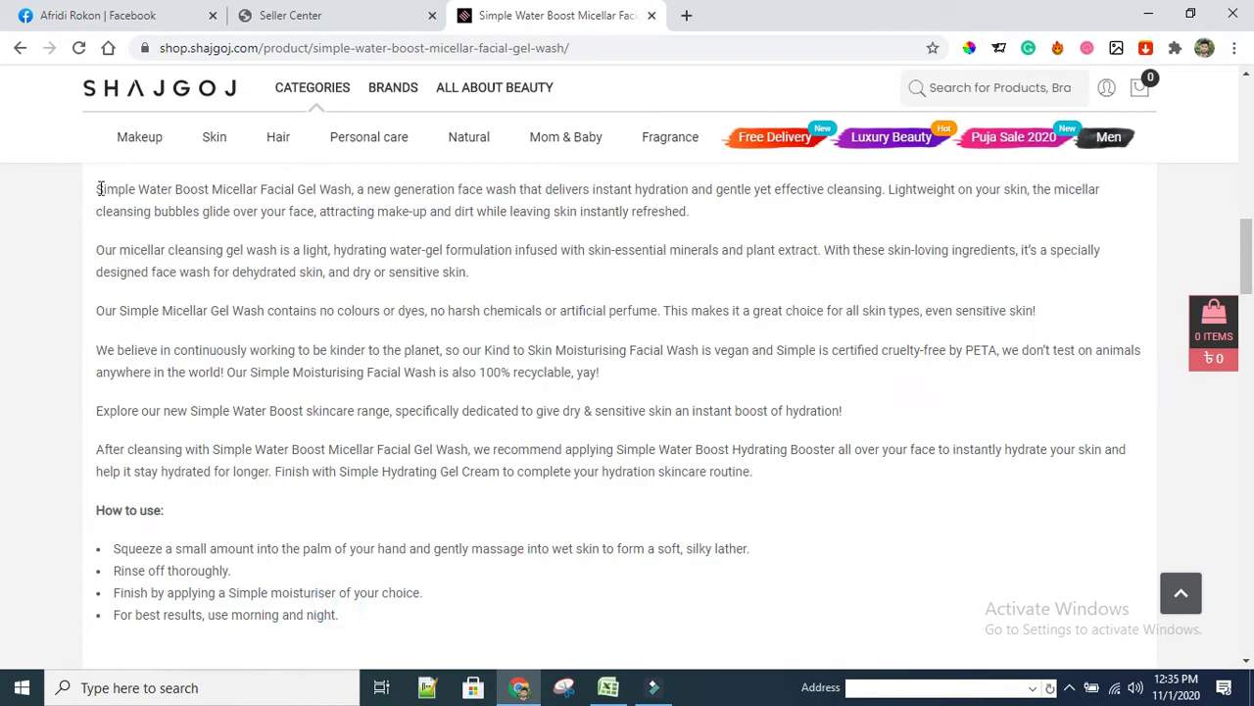
drag(99, 189, 399, 623)
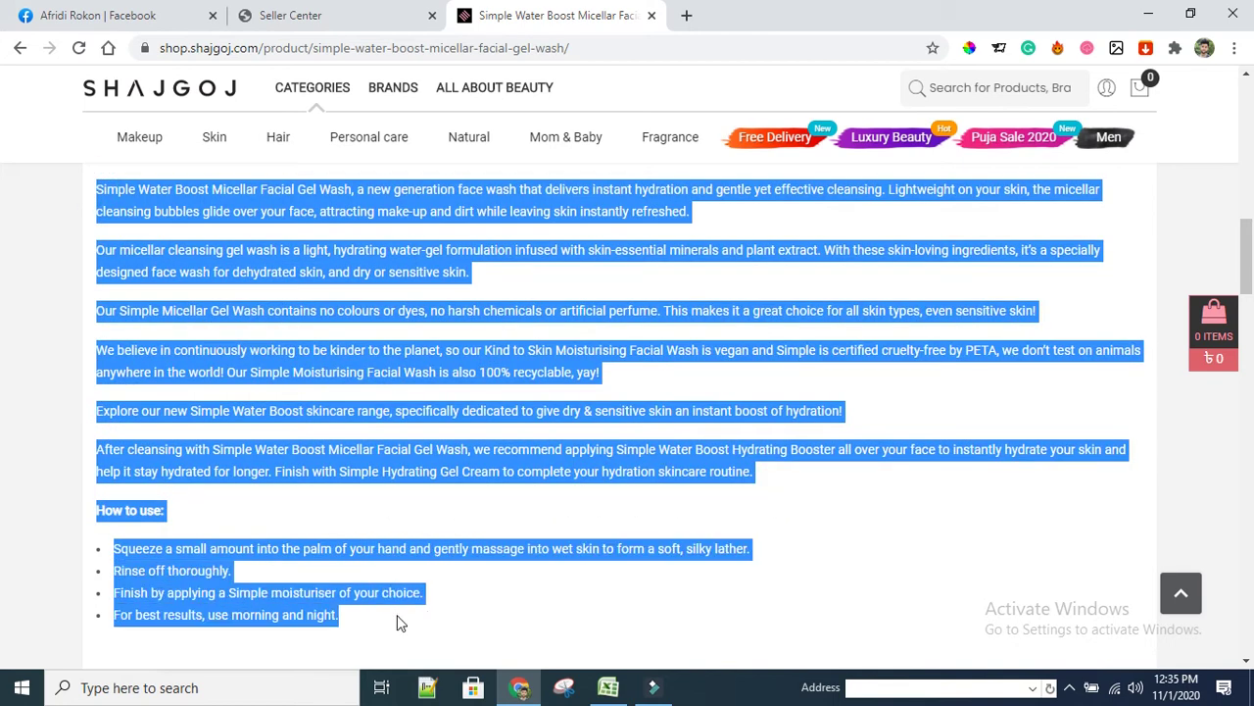
right_click(400, 593)
click(434, 502)
Back in Seller Center, place the caret in the Product Description editor
click(315, 16)
scroll(350, 402, down, 2)
scroll(350, 402, down, 2)
scroll(470, 392, up, 1)
click(496, 307)
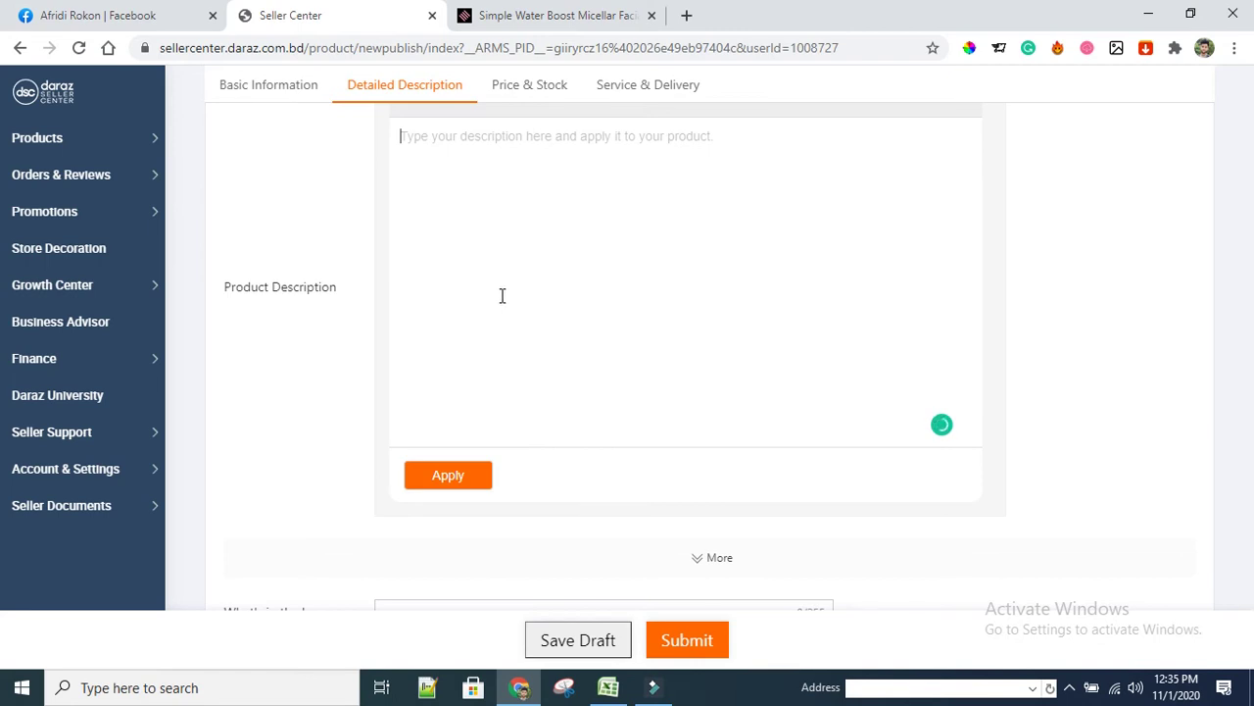
Paste the full description and remove bullets from the Squeeze and Rinse off thoroughly steps
key(ctrl+v)
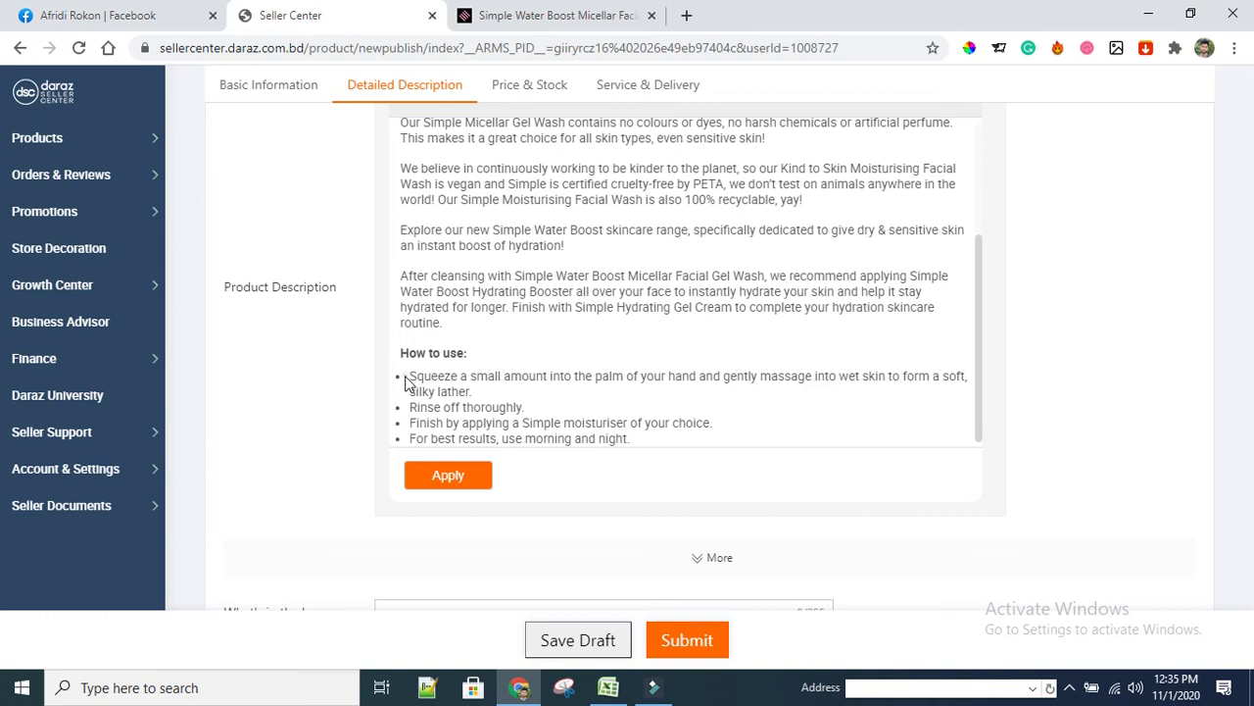
click(411, 377)
key(BackSpace)
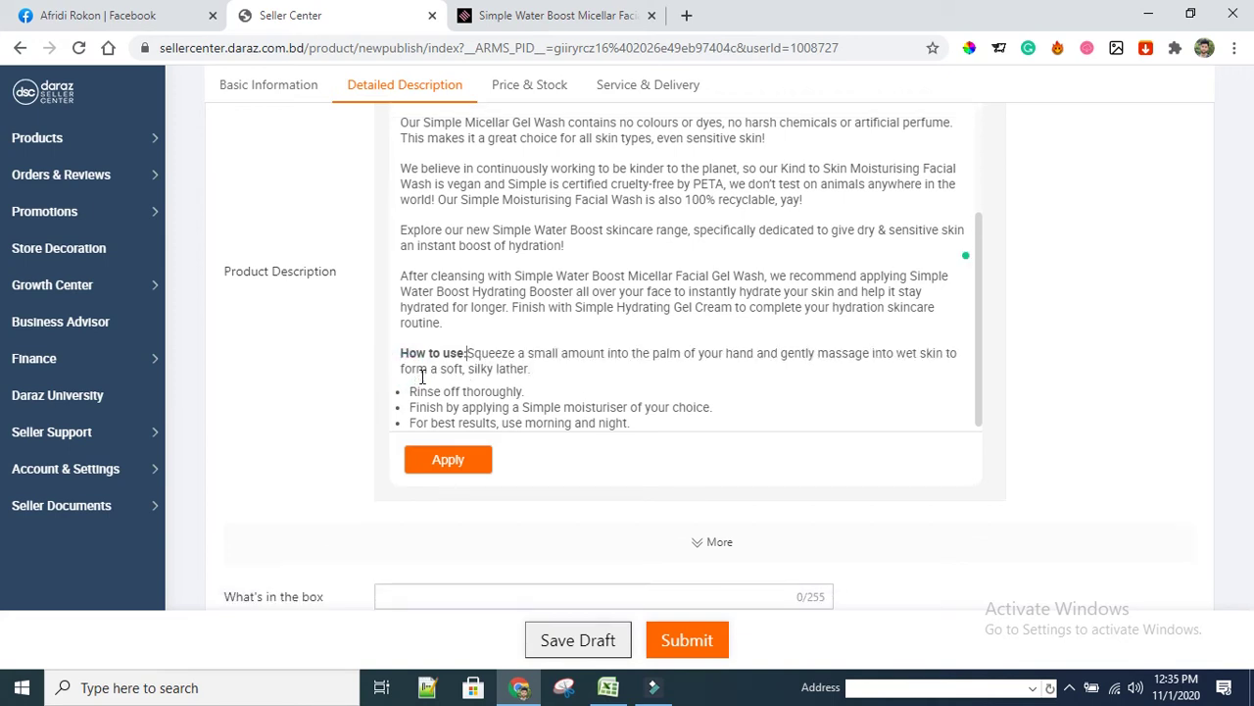
key(Return)
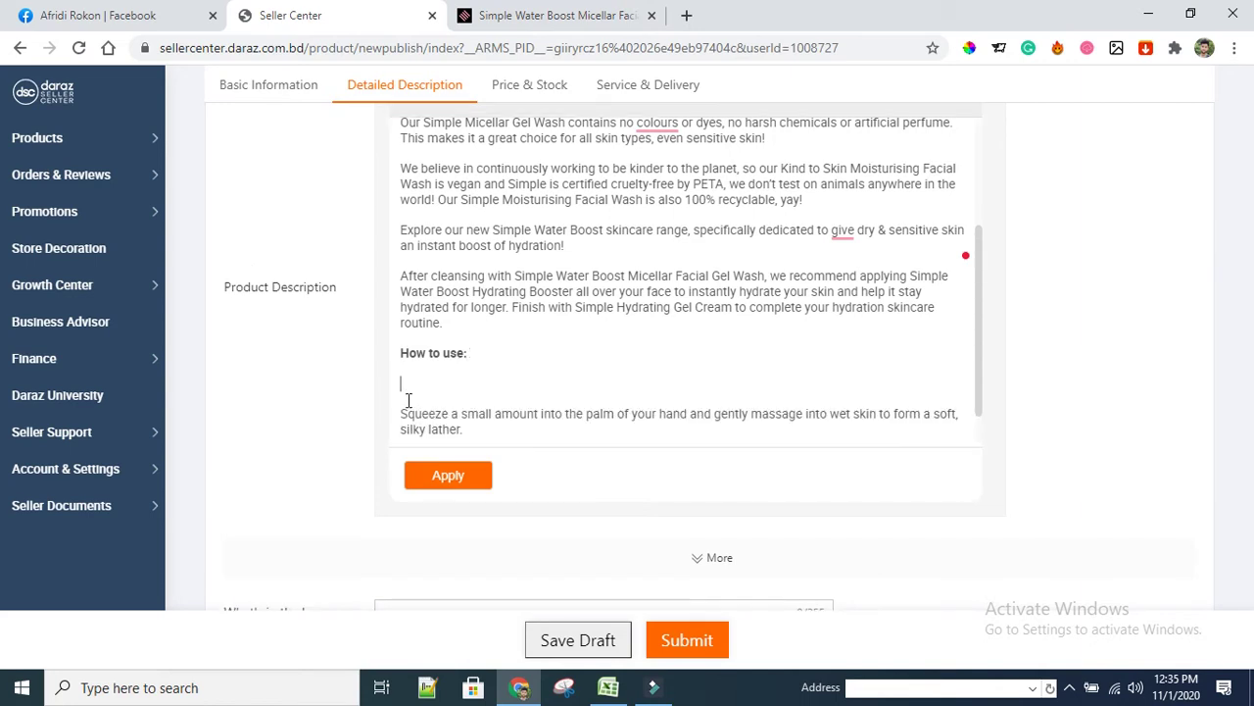
scroll(454, 381, down, 1)
click(410, 405)
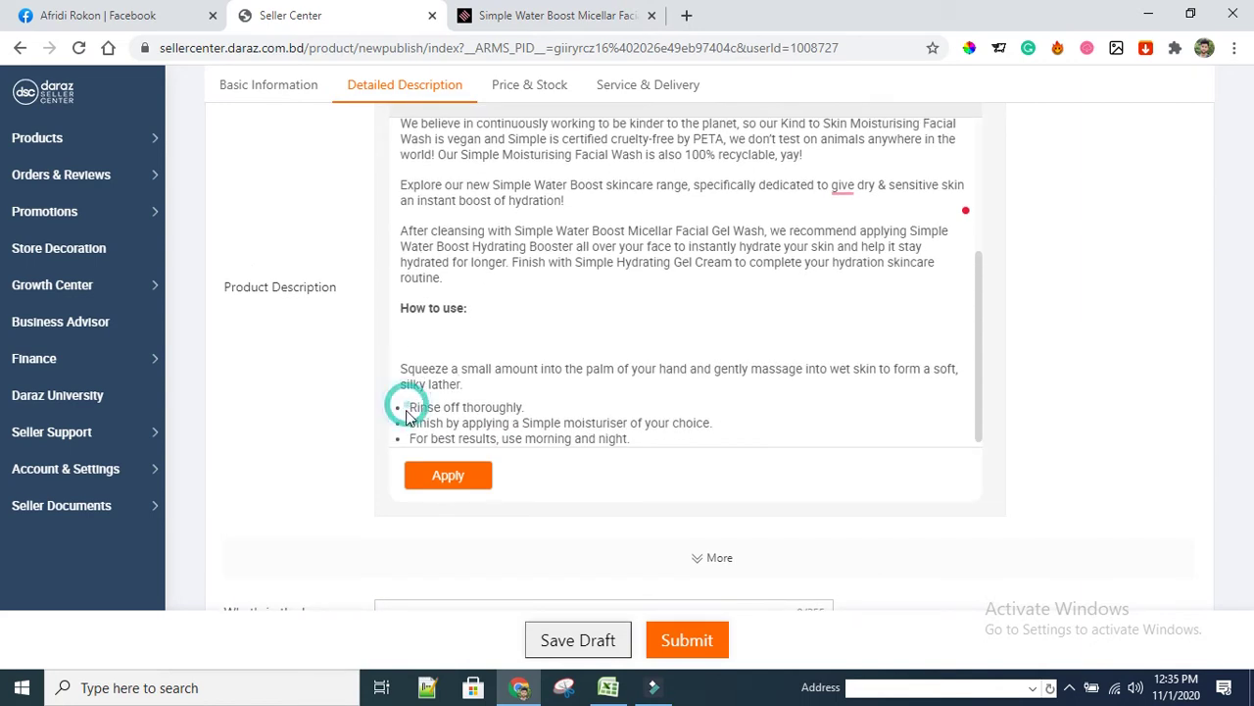
click(411, 405)
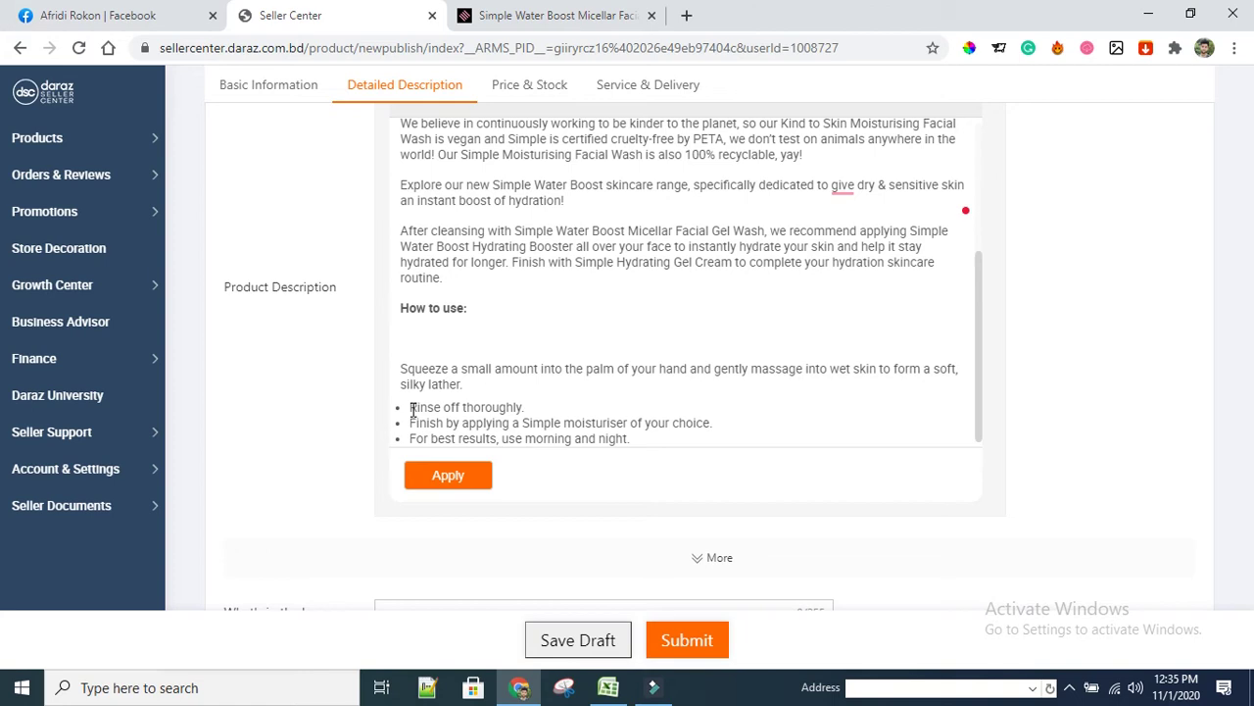
key(BackSpace)
Turn the Finish and For best results bullets into separate plain paragraphs
click(411, 413)
click(409, 410)
click(410, 409)
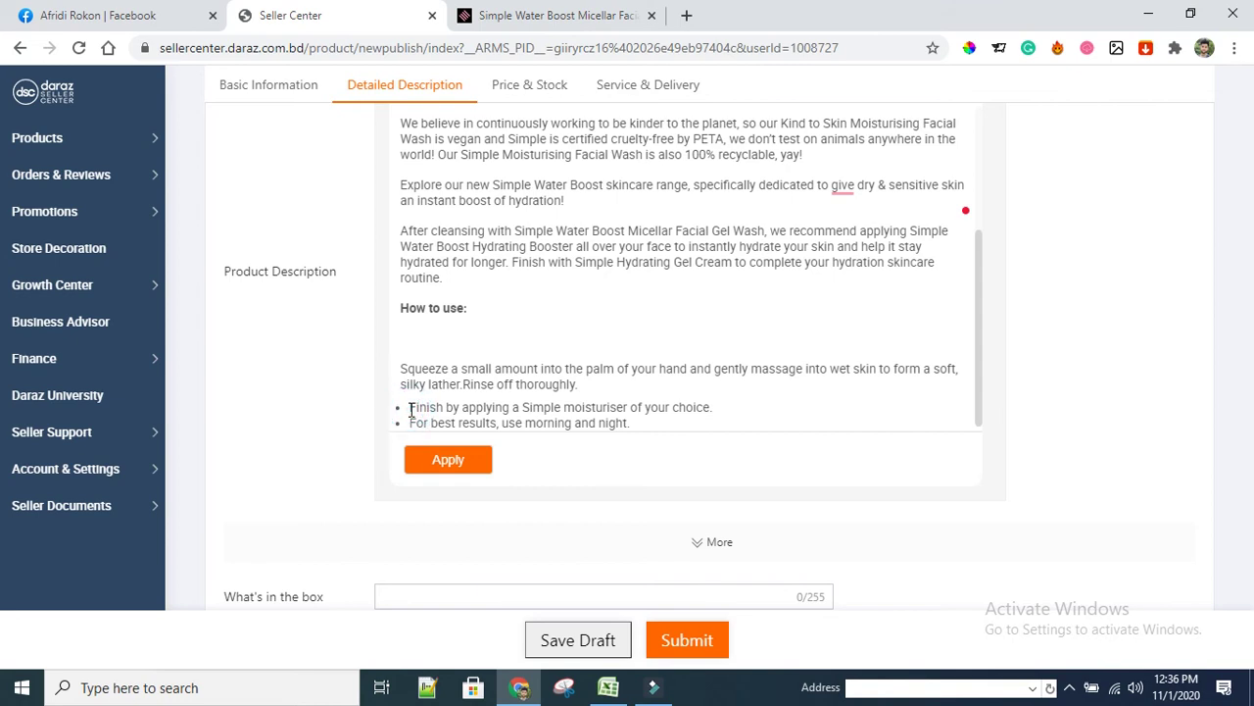
key(BackSpace)
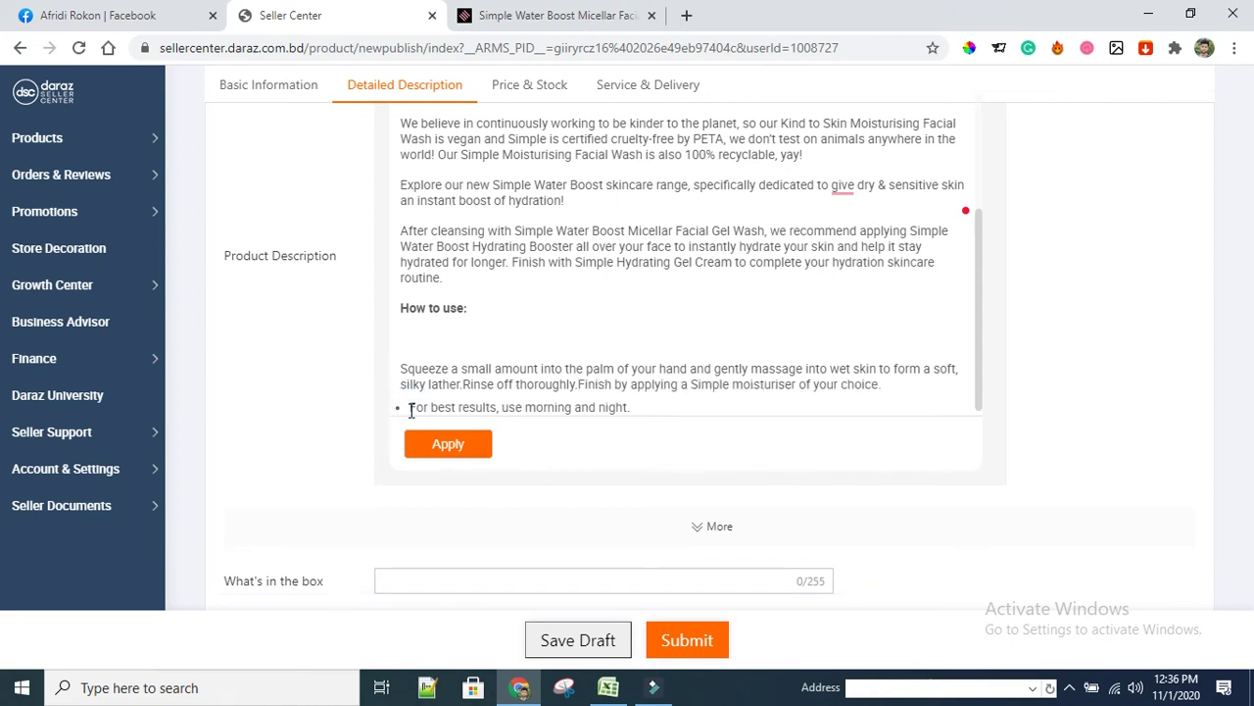
key(Return)
key(Return)
click(410, 424)
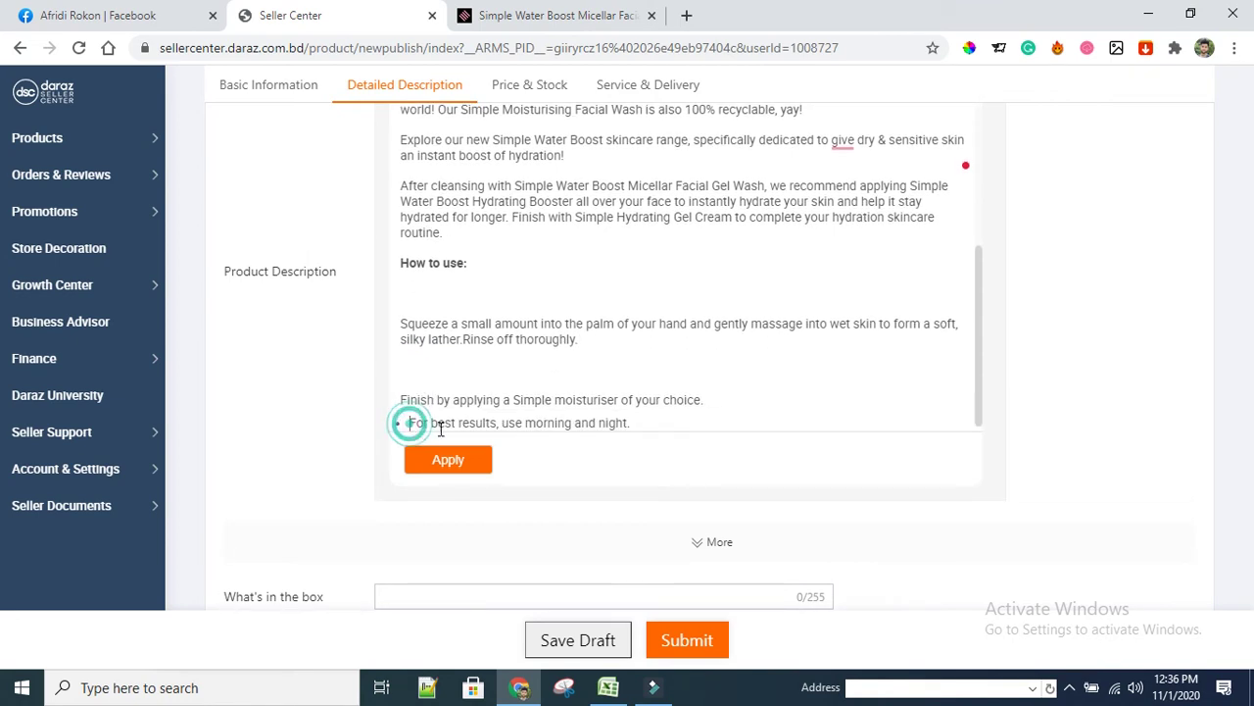
key(BackSpace)
key(Return)
key(Return)
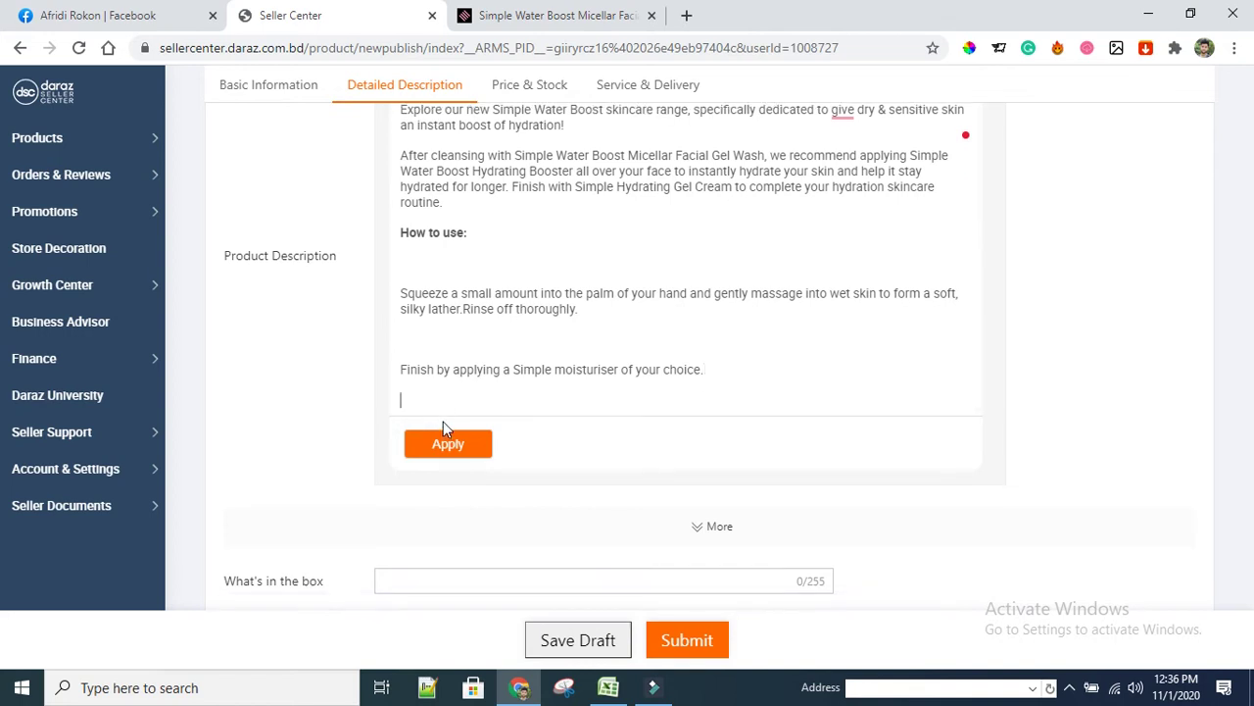
Delete the empty lines before For best results and before the Finish step
scroll(701, 331, down, 1)
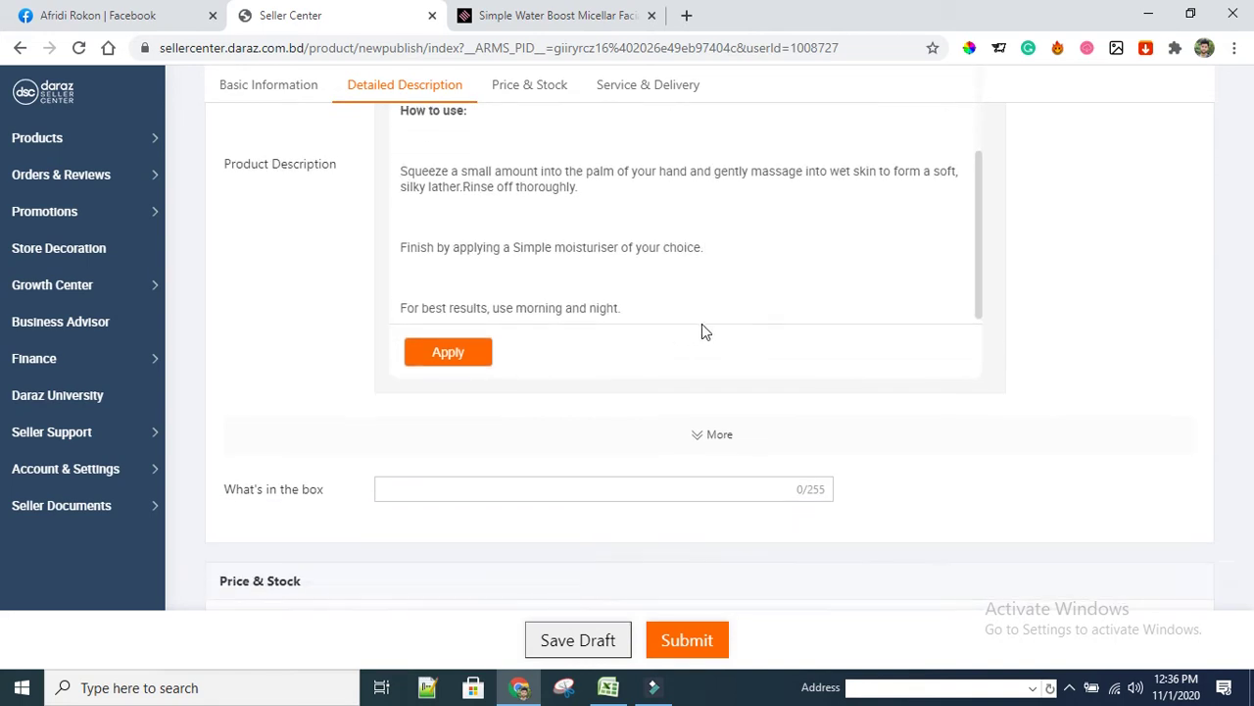
scroll(713, 278, down, 2)
scroll(613, 296, up, 2)
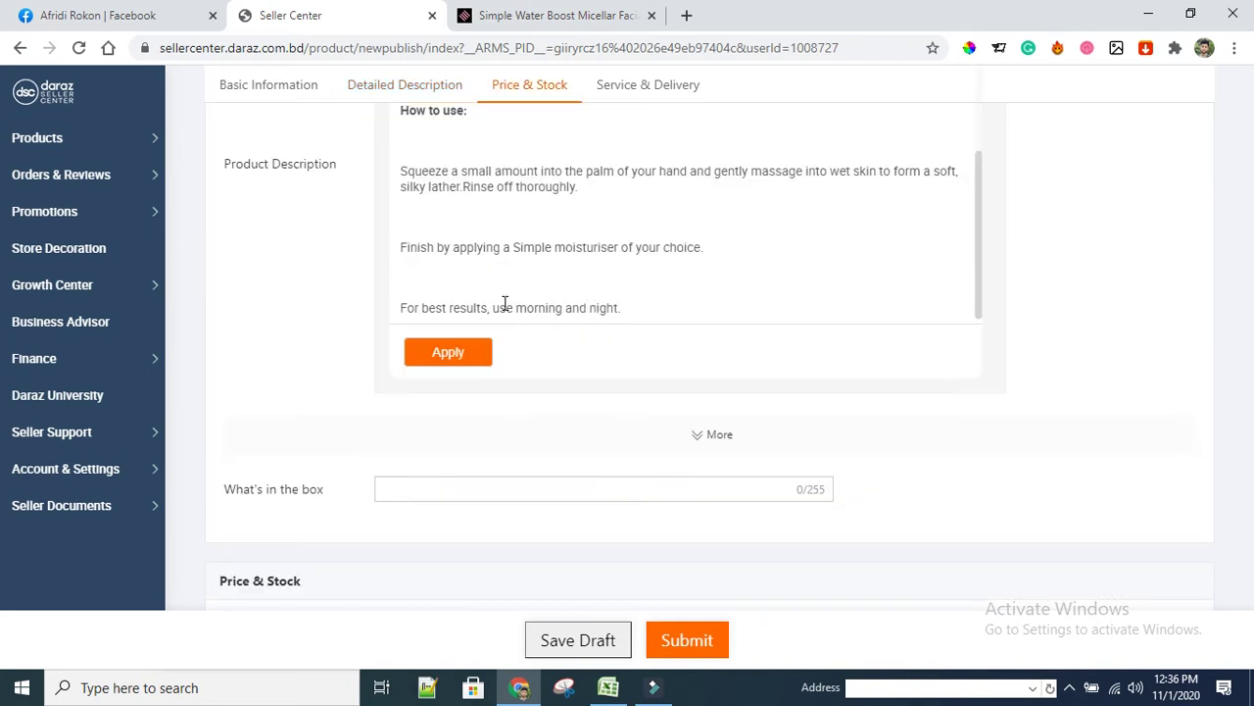
click(409, 281)
key(BackSpace)
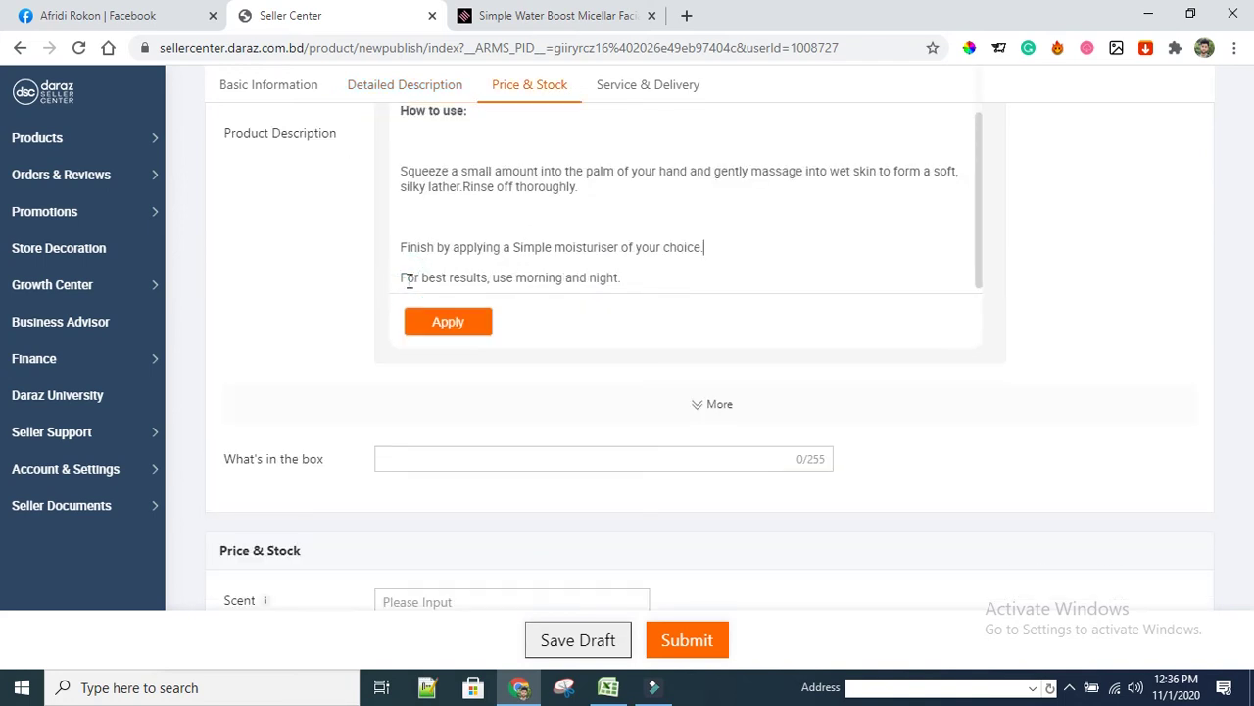
click(406, 217)
key(BackSpace)
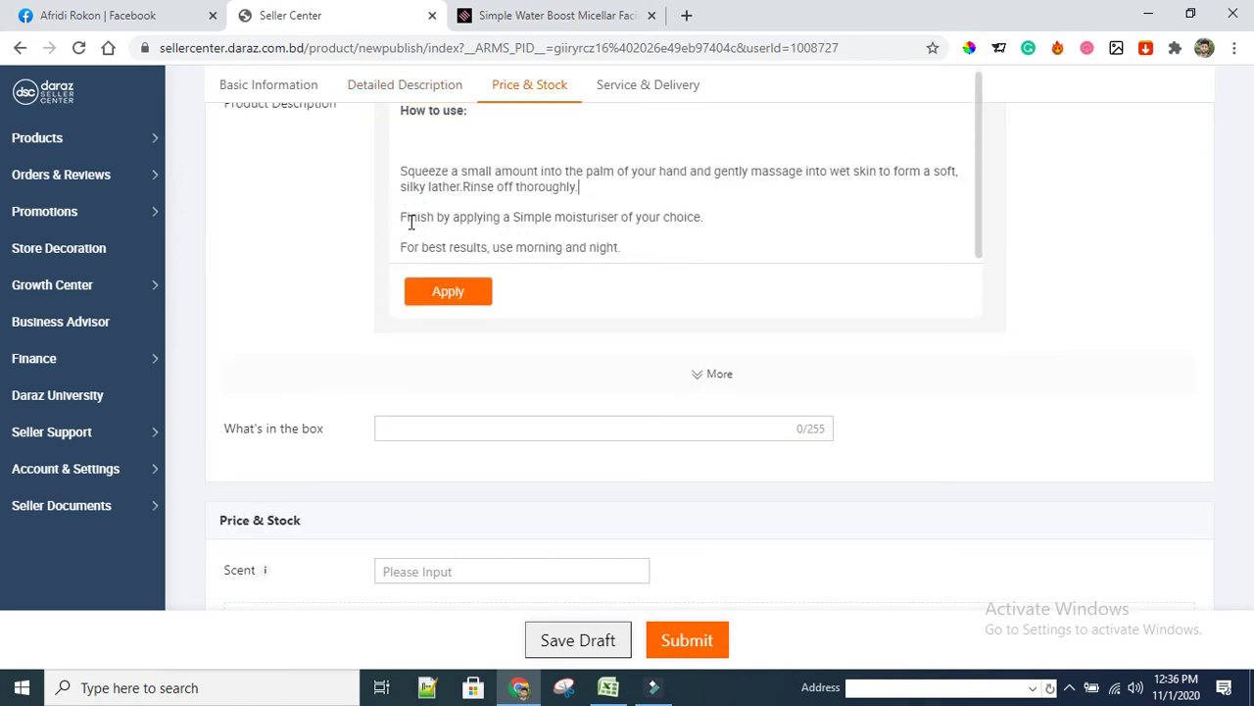
scroll(816, 226, up, 5)
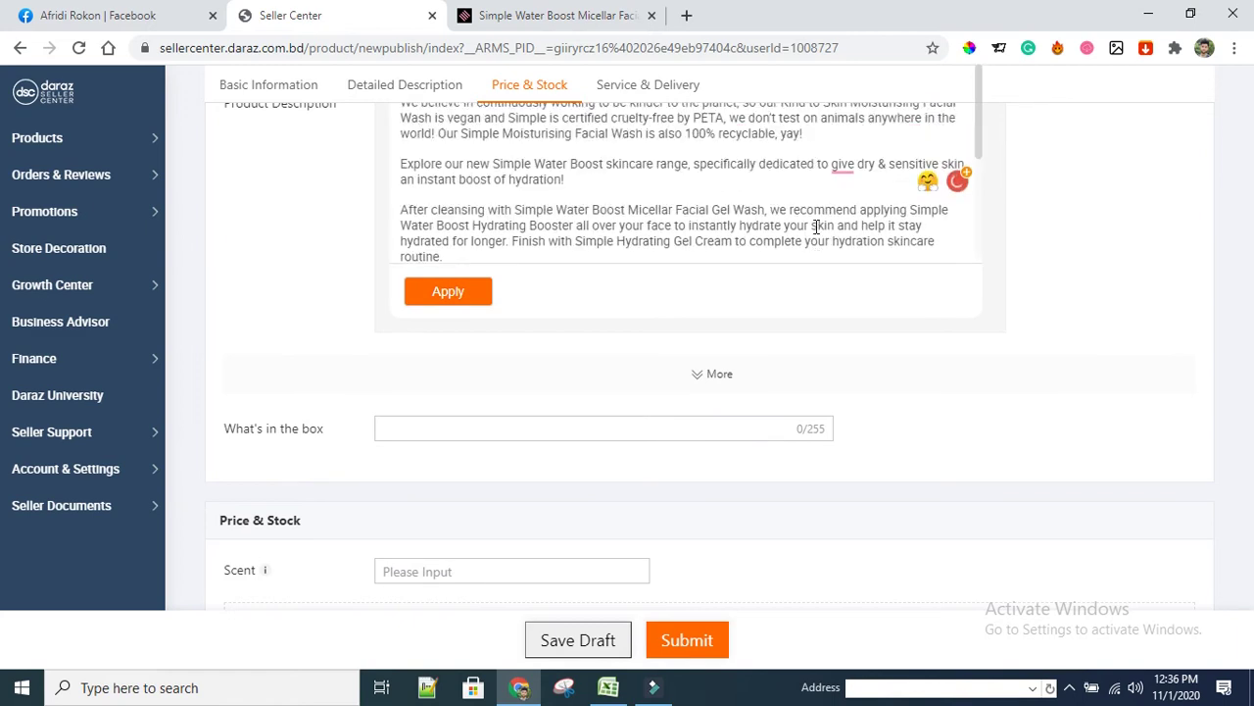
scroll(902, 287, up, 5)
scroll(784, 294, down, 10)
scroll(751, 303, up, 10)
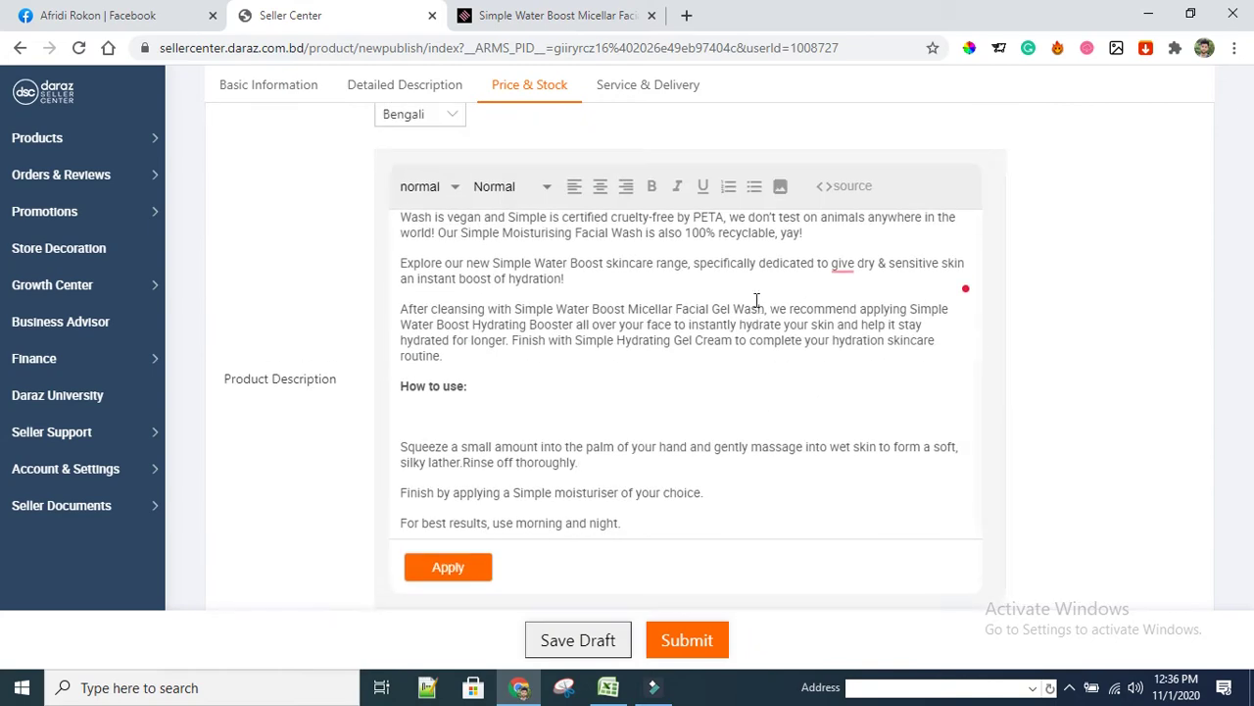
Save the full-size Shajgoj product image to the Desktop as a JPEG
click(584, 16)
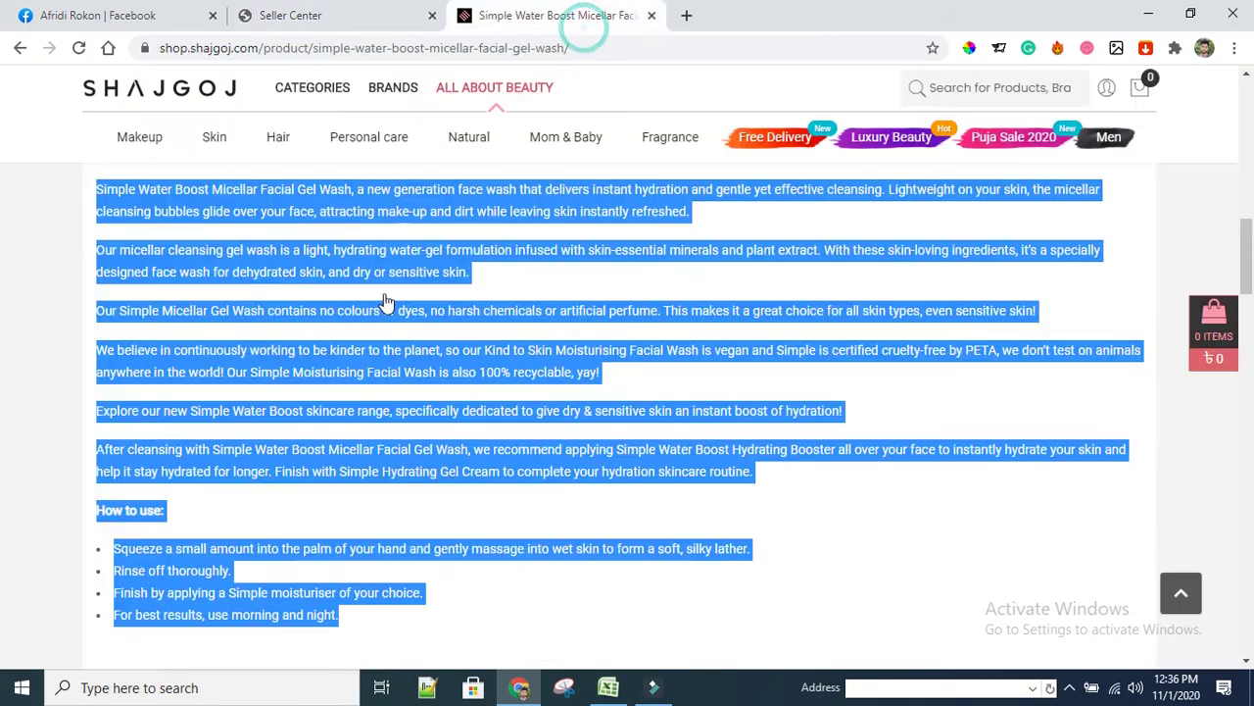
scroll(314, 353, up, 10)
scroll(312, 348, up, 3)
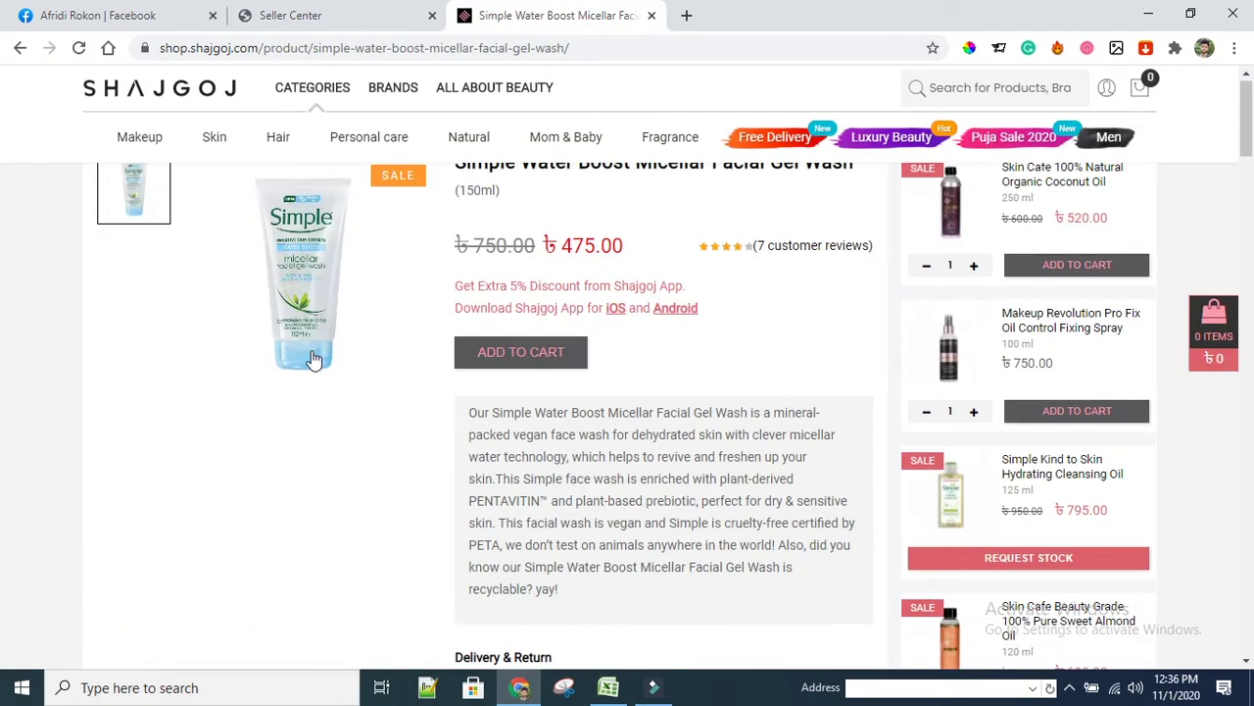
scroll(308, 338, up, 1)
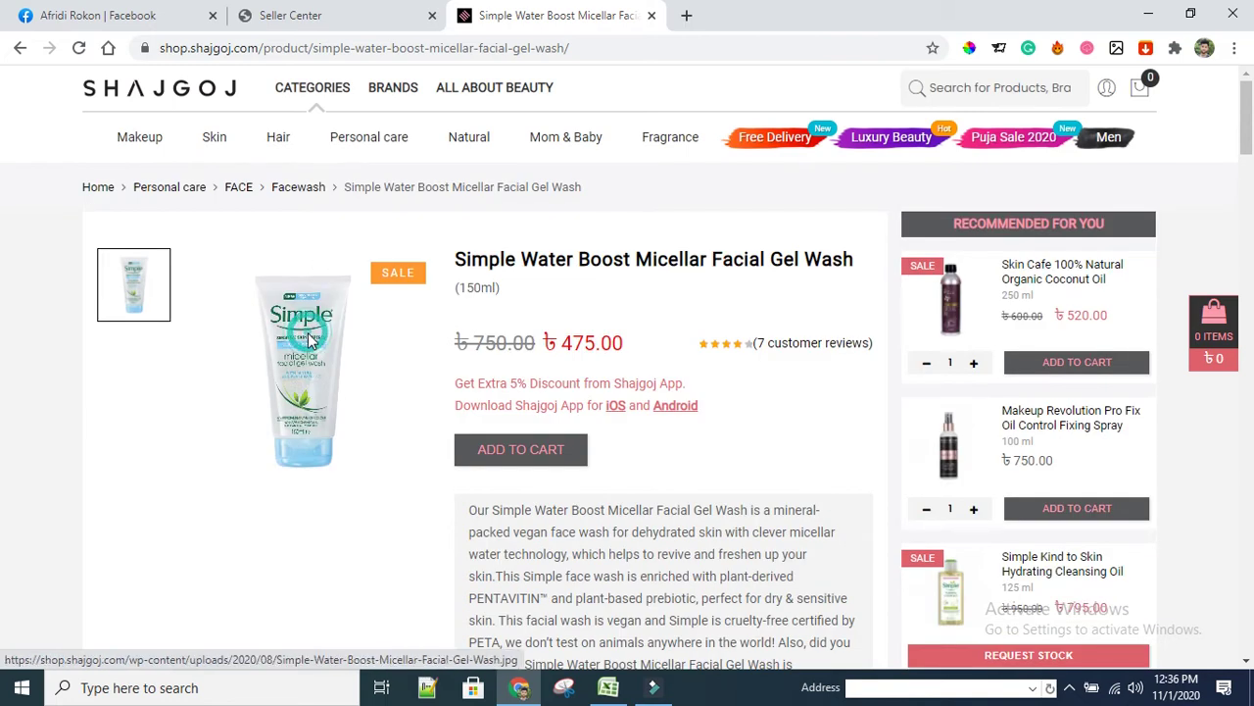
click(310, 339)
right_click(600, 298)
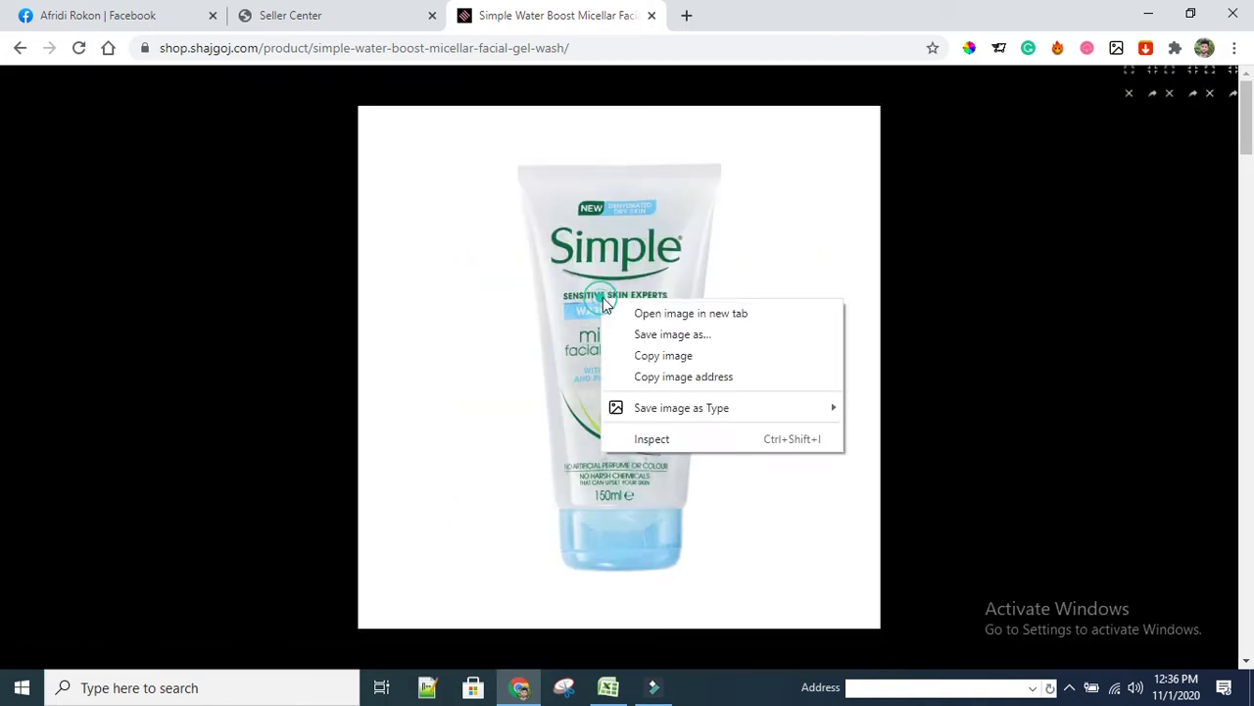
click(683, 334)
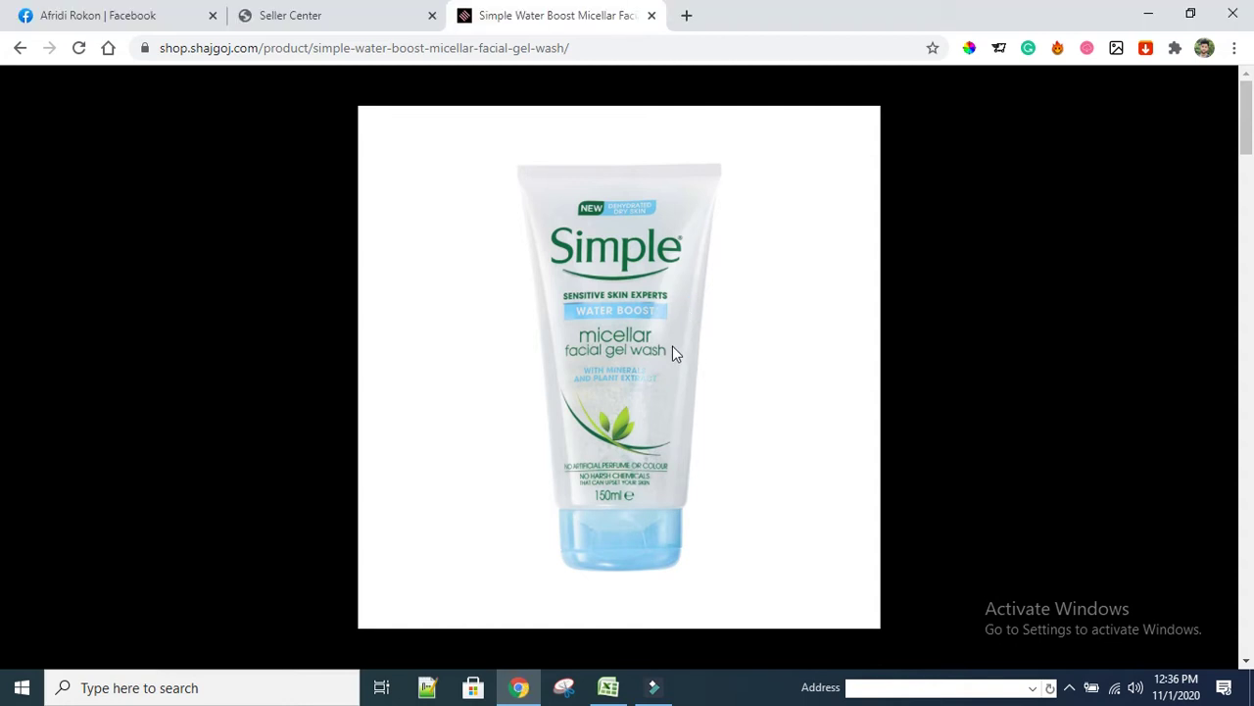
key(ctrl+s)
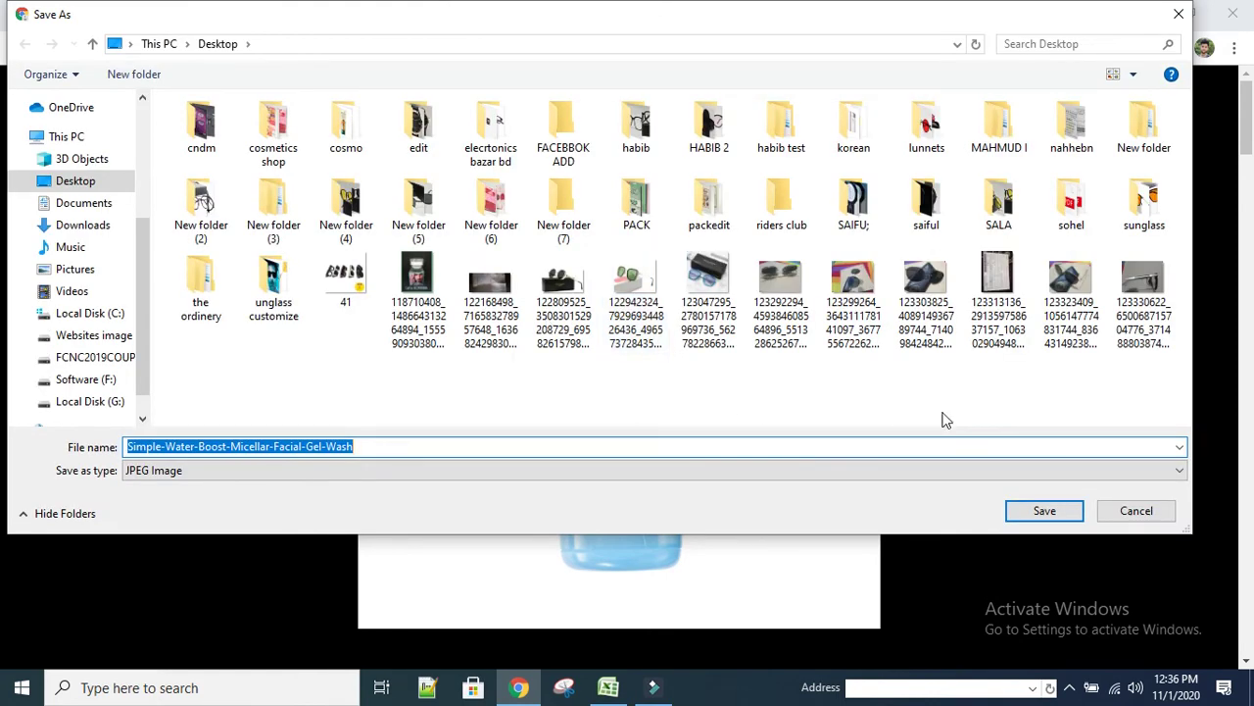
click(1041, 510)
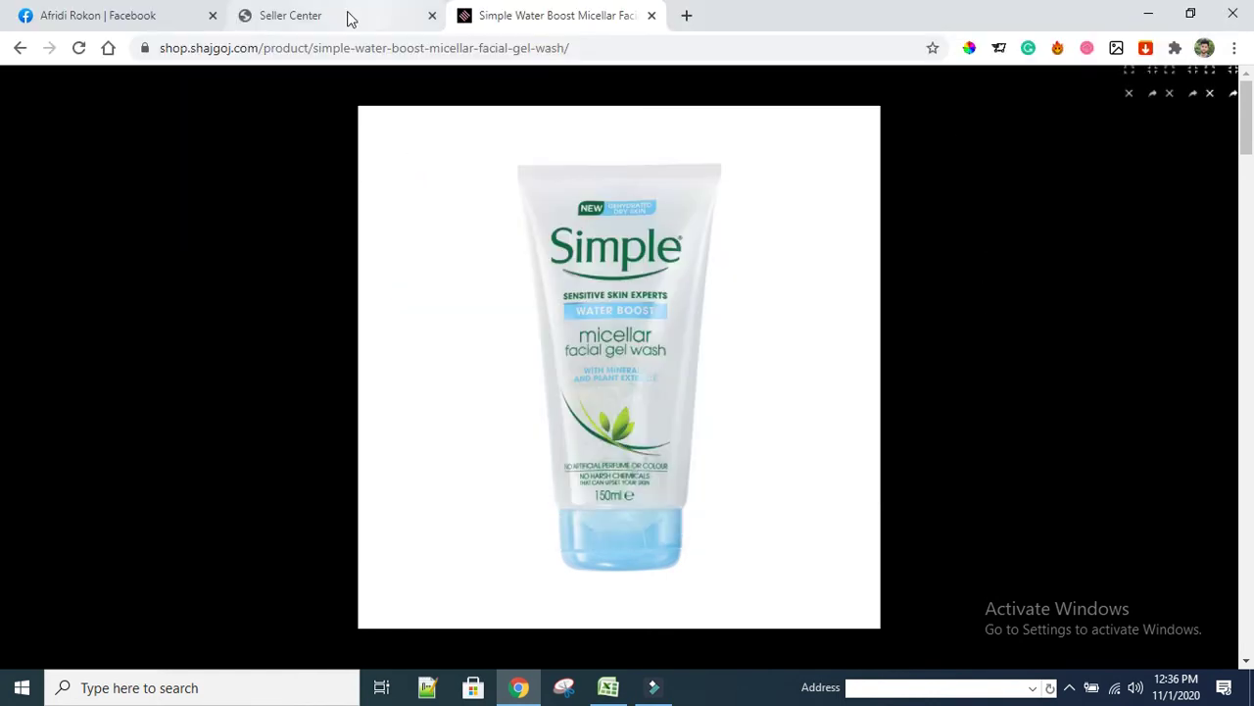
click(350, 18)
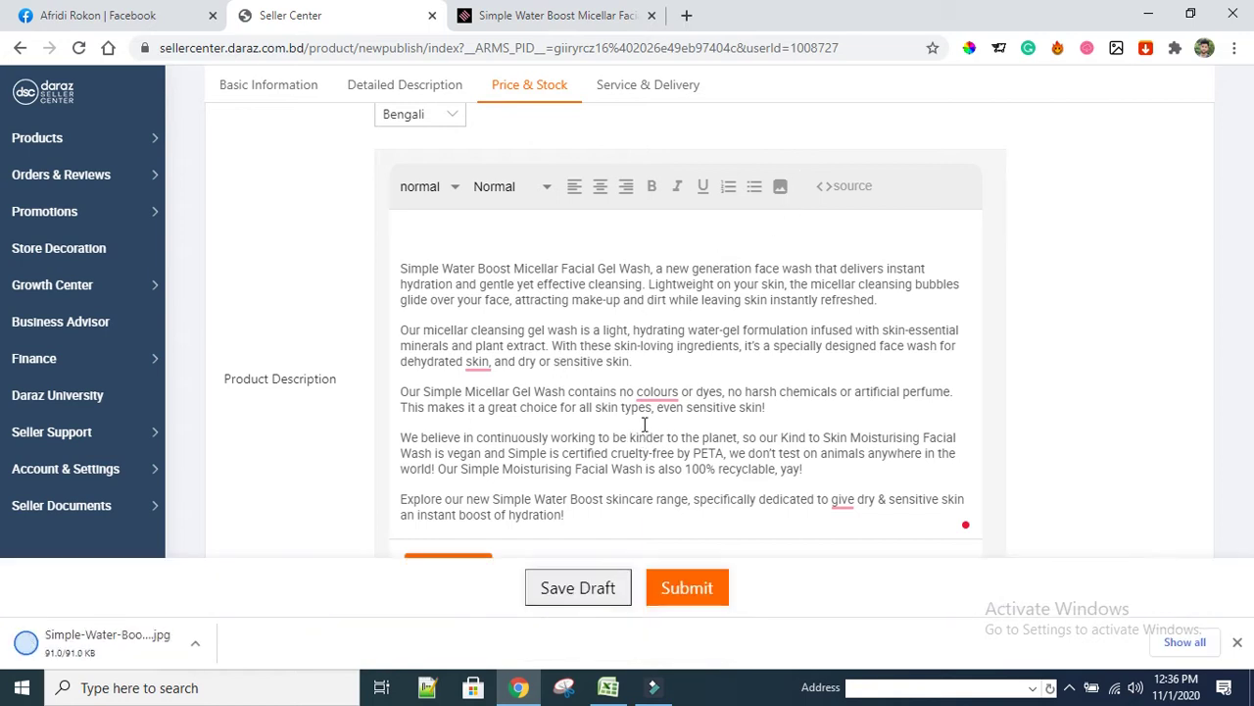
Insert the saved Simple-Water-Boost image into Product Description after 'Rinse off thoroughly'
scroll(644, 424, up, 1)
click(783, 280)
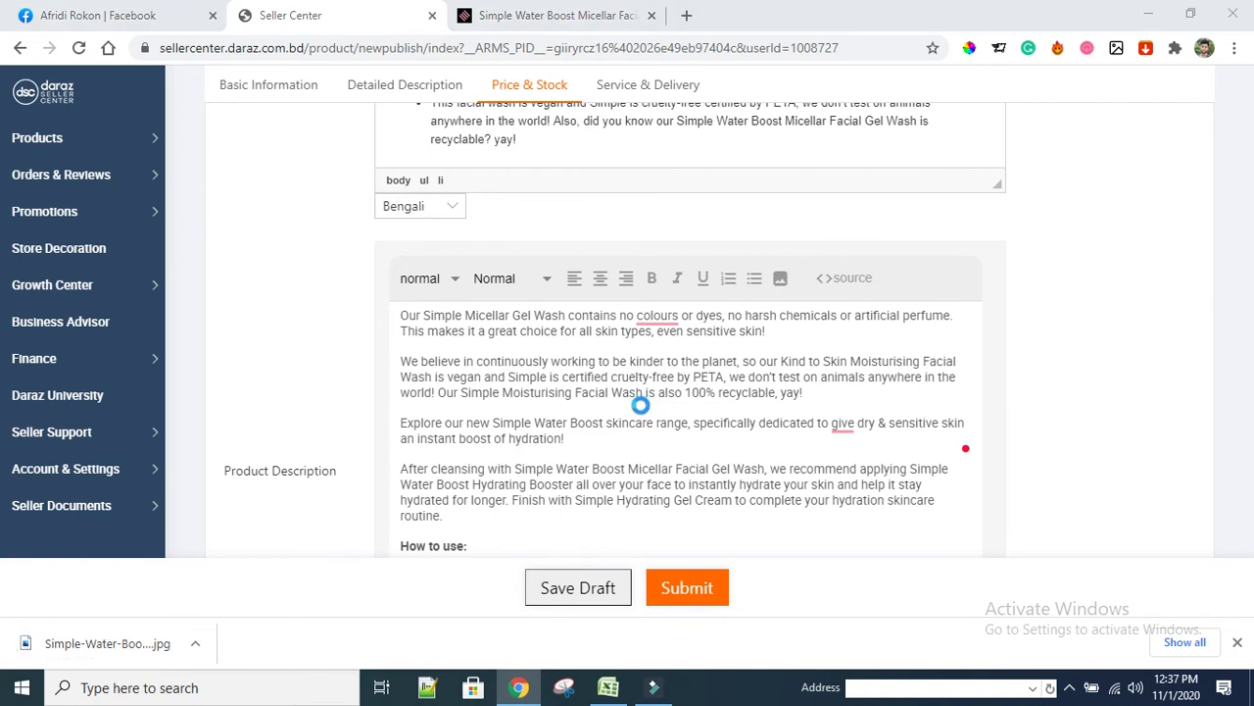
scroll(642, 407, down, 1)
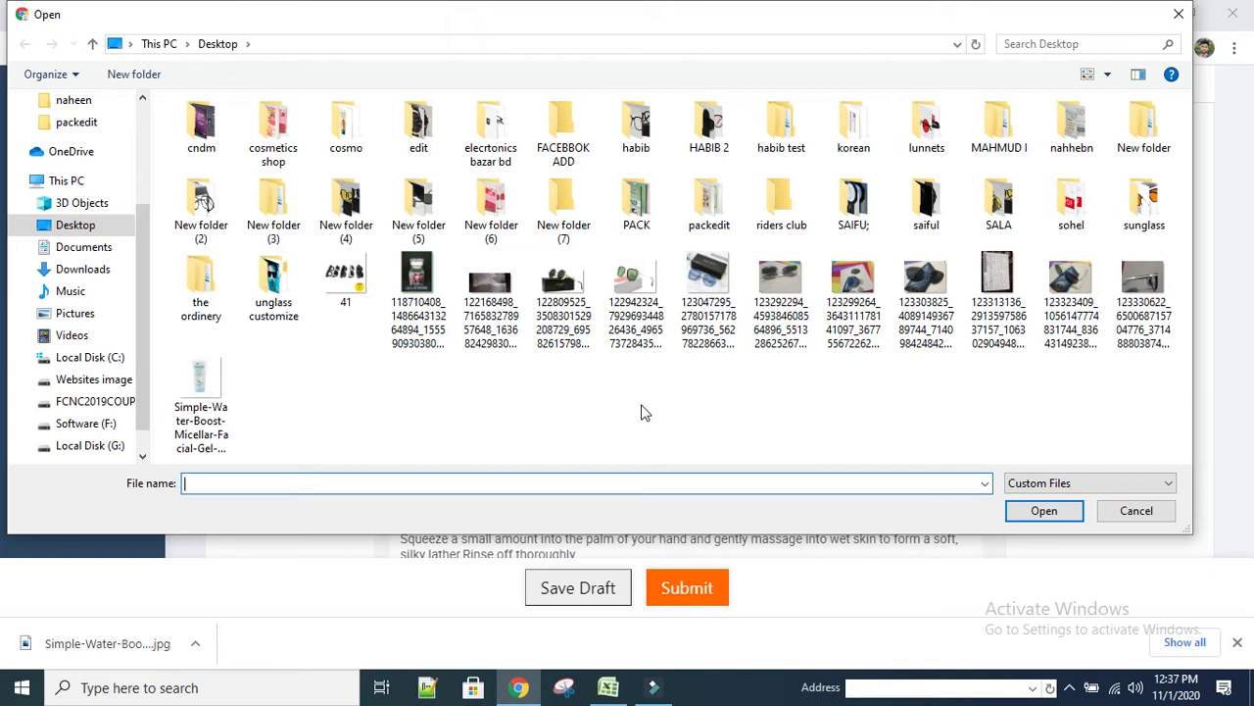
click(201, 382)
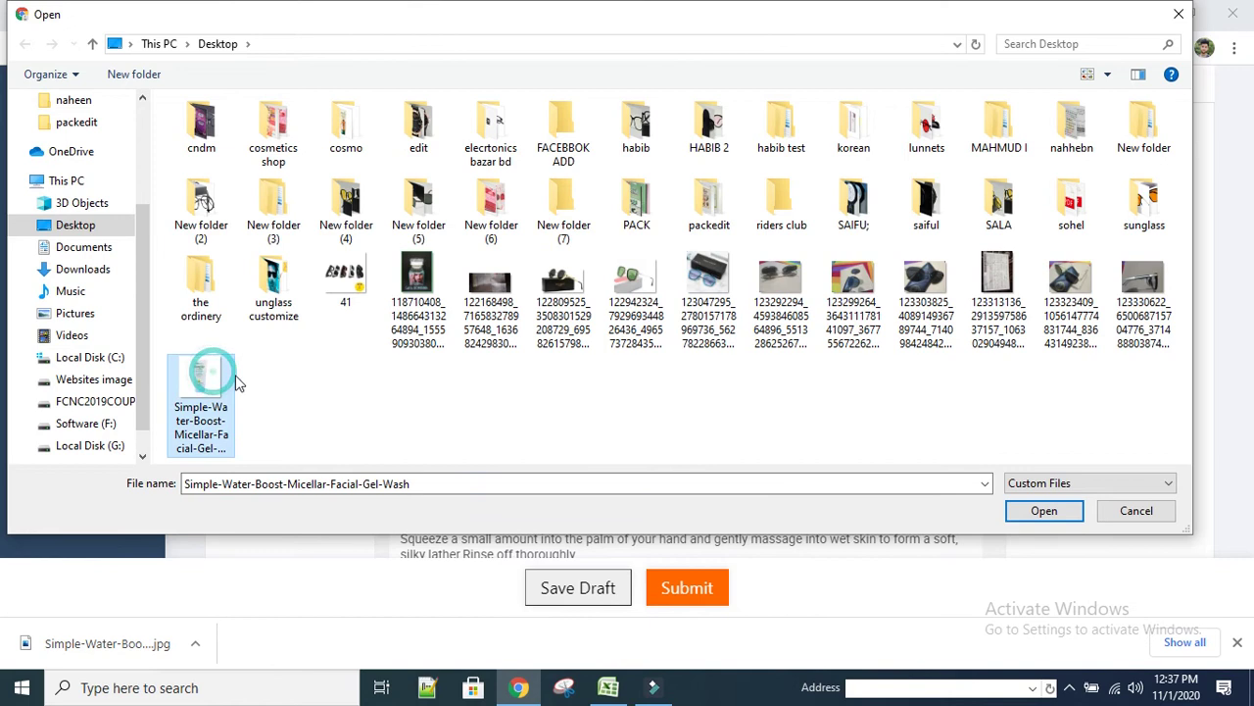
click(1060, 514)
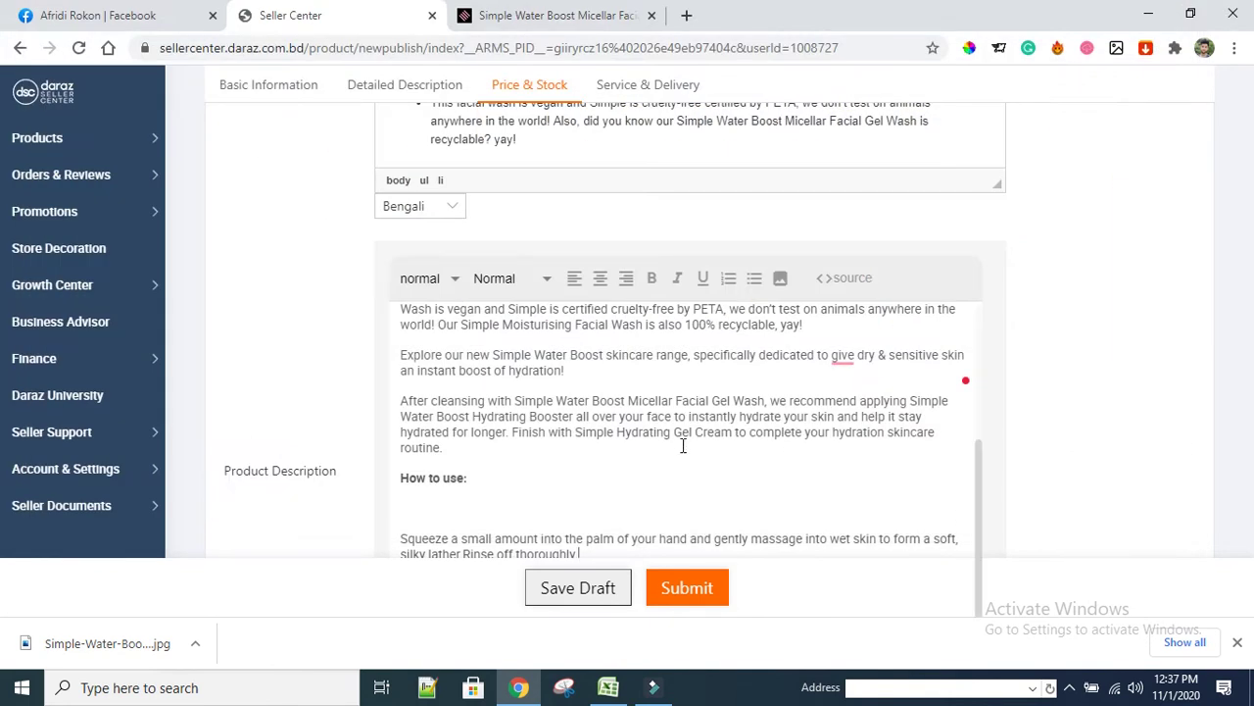
scroll(683, 446, down, 1)
scroll(672, 448, up, 5)
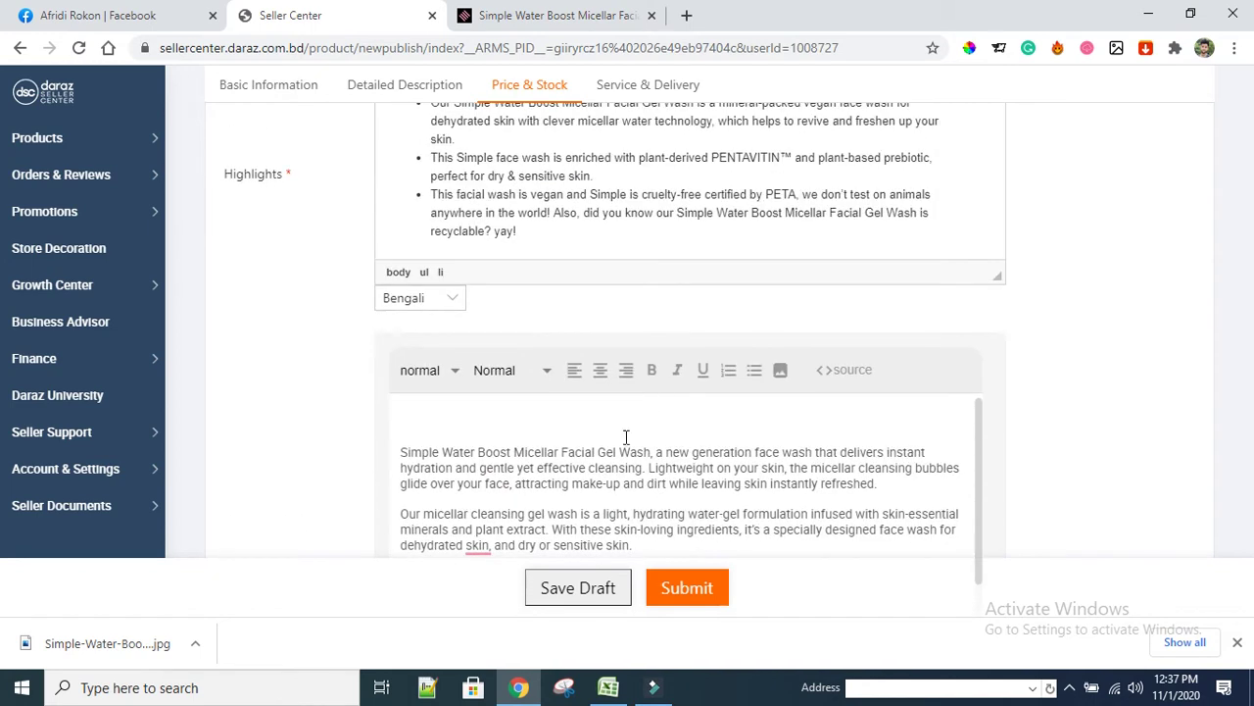
scroll(767, 463, down, 8)
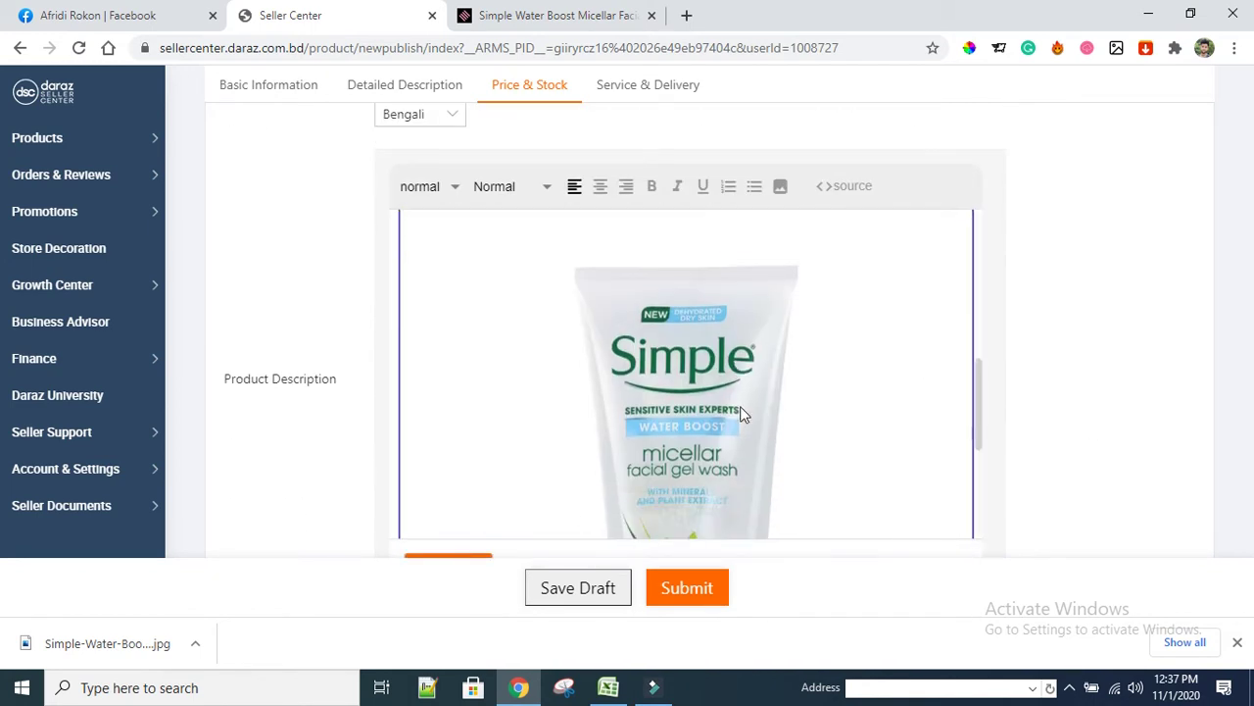
scroll(771, 426, down, 2)
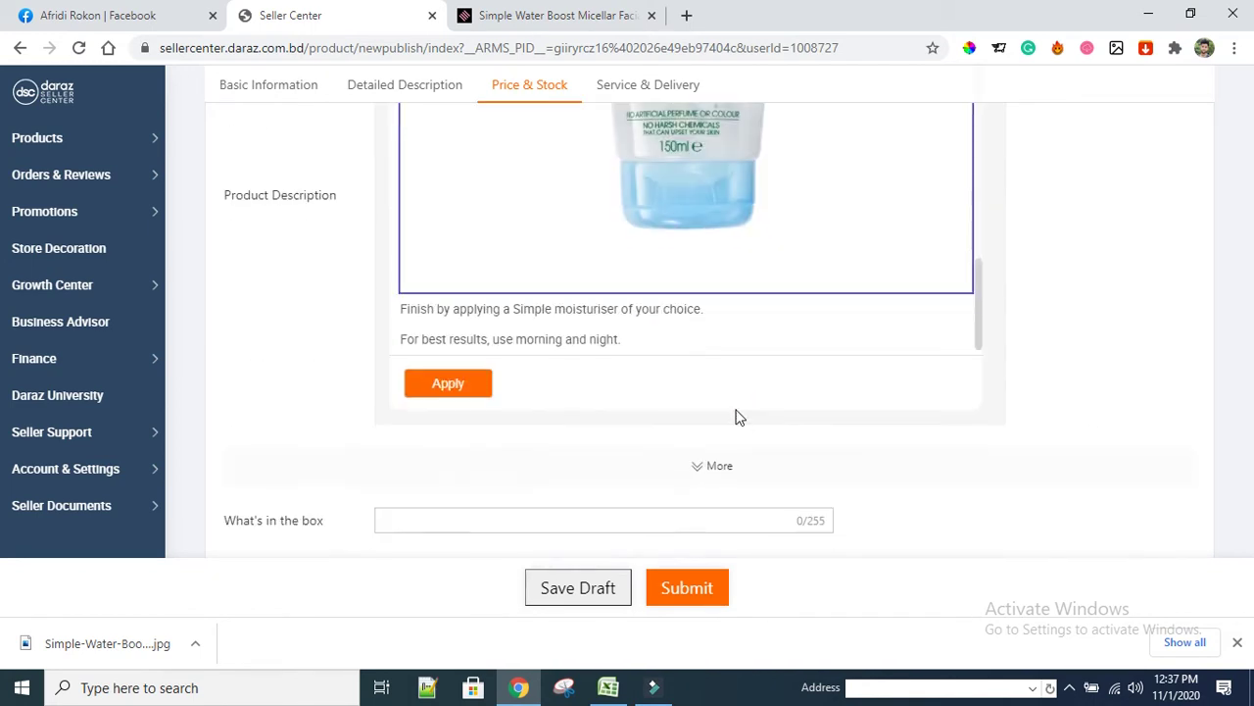
scroll(683, 336, up, 3)
scroll(496, 388, up, 3)
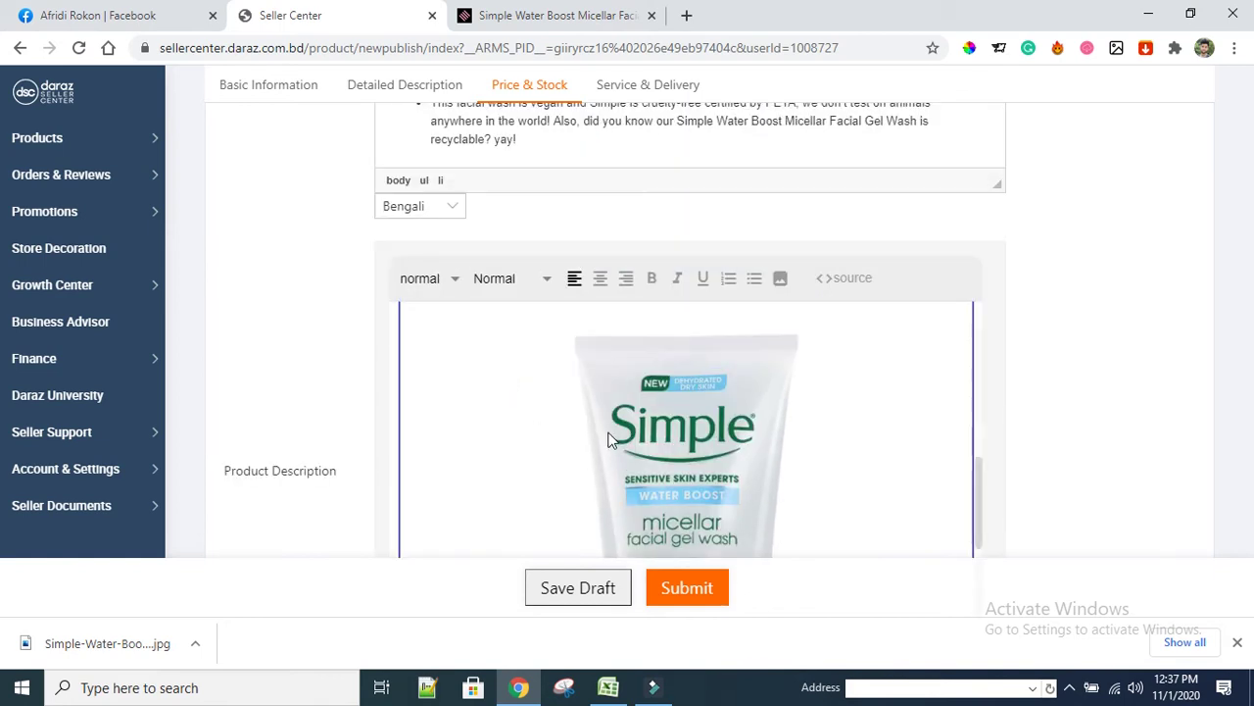
scroll(610, 435, up, 4)
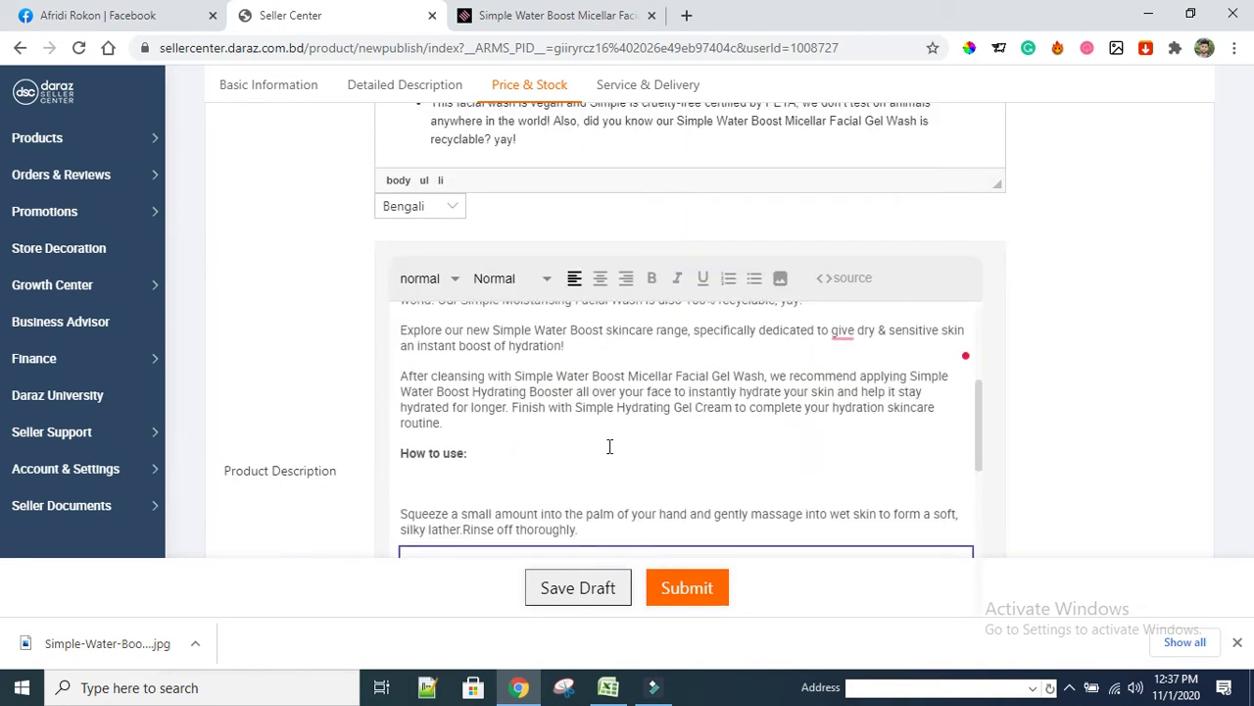
scroll(610, 447, down, 2)
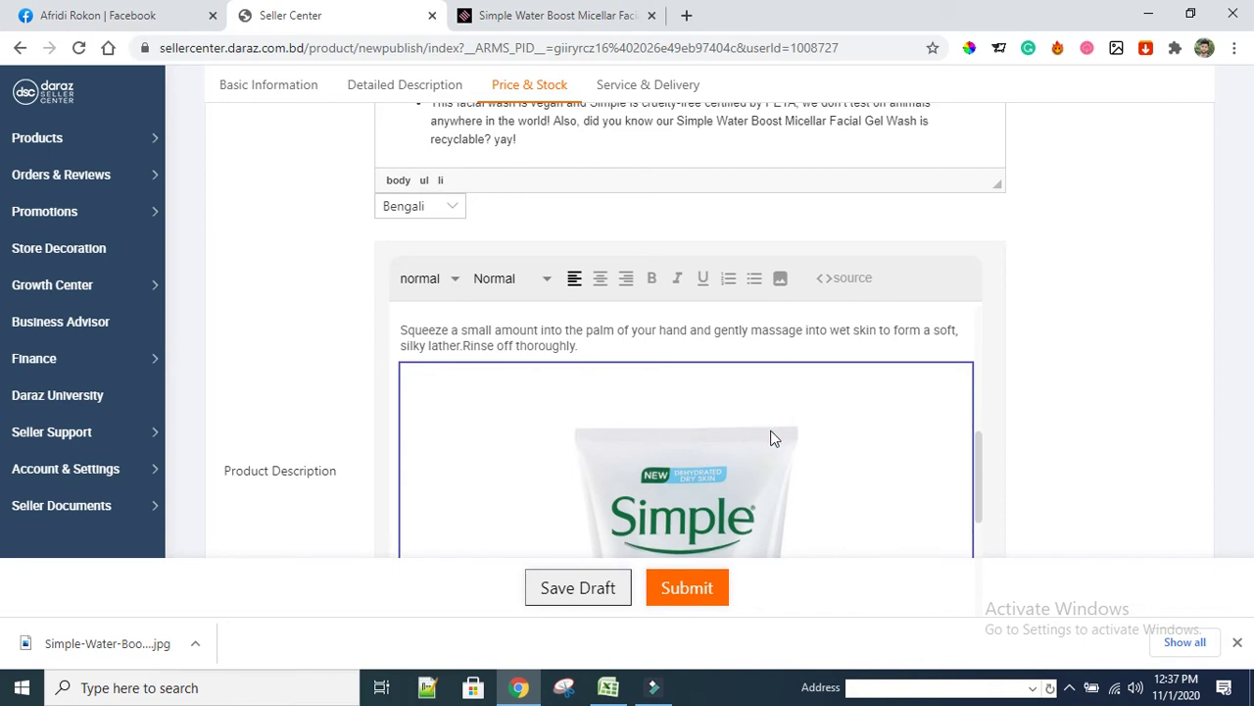
scroll(770, 438, down, 2)
scroll(716, 336, up, 3)
scroll(698, 336, up, 2)
scroll(697, 336, up, 3)
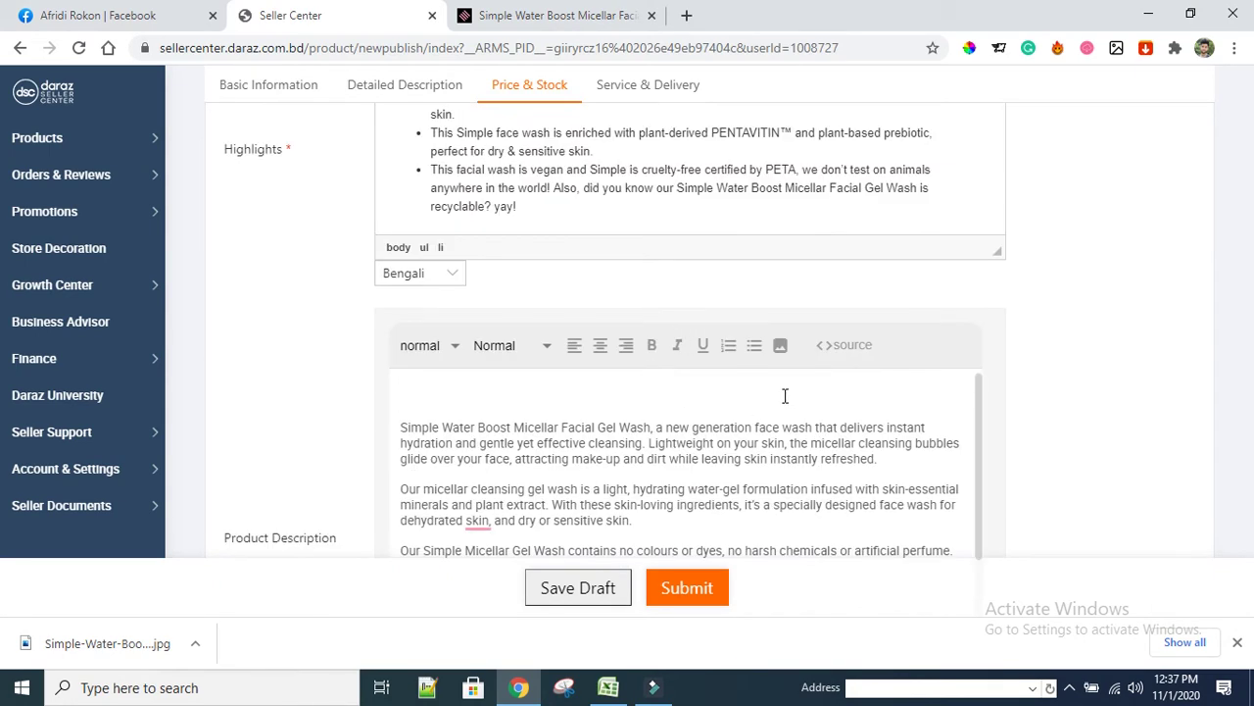
Insert the Simple-Water-Boost photo above the opening paragraph of Product Description
click(903, 457)
click(781, 345)
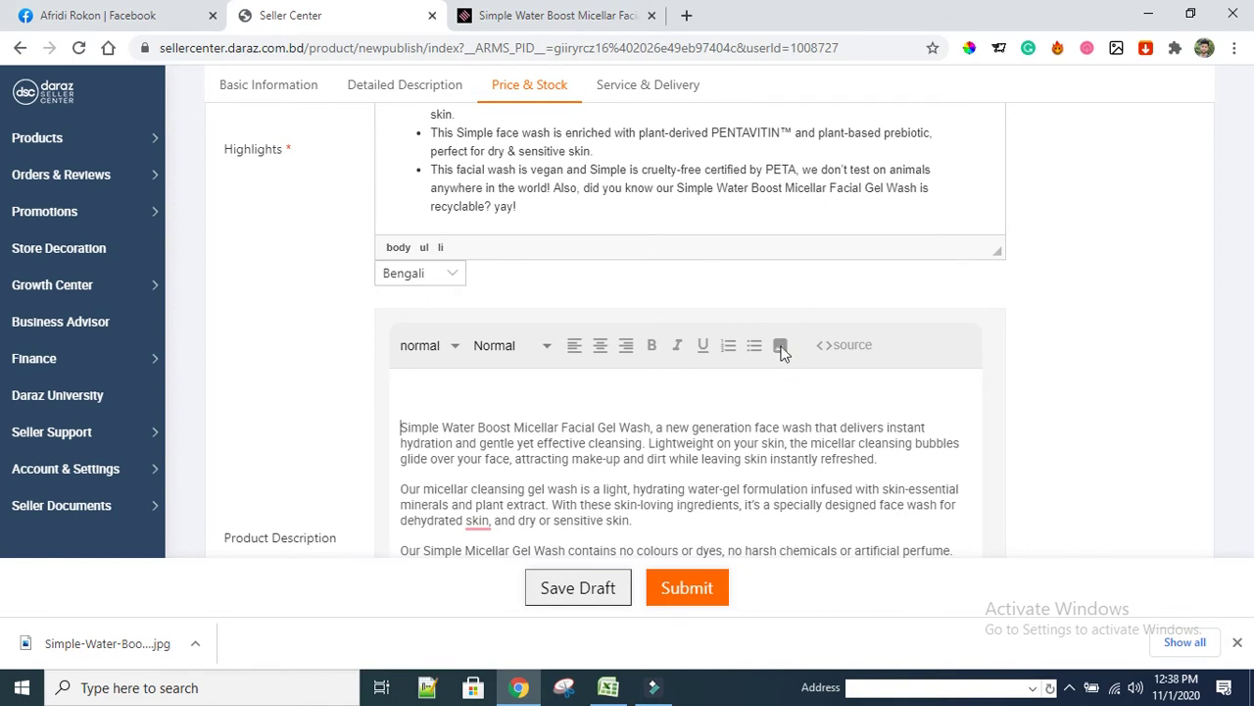
click(782, 350)
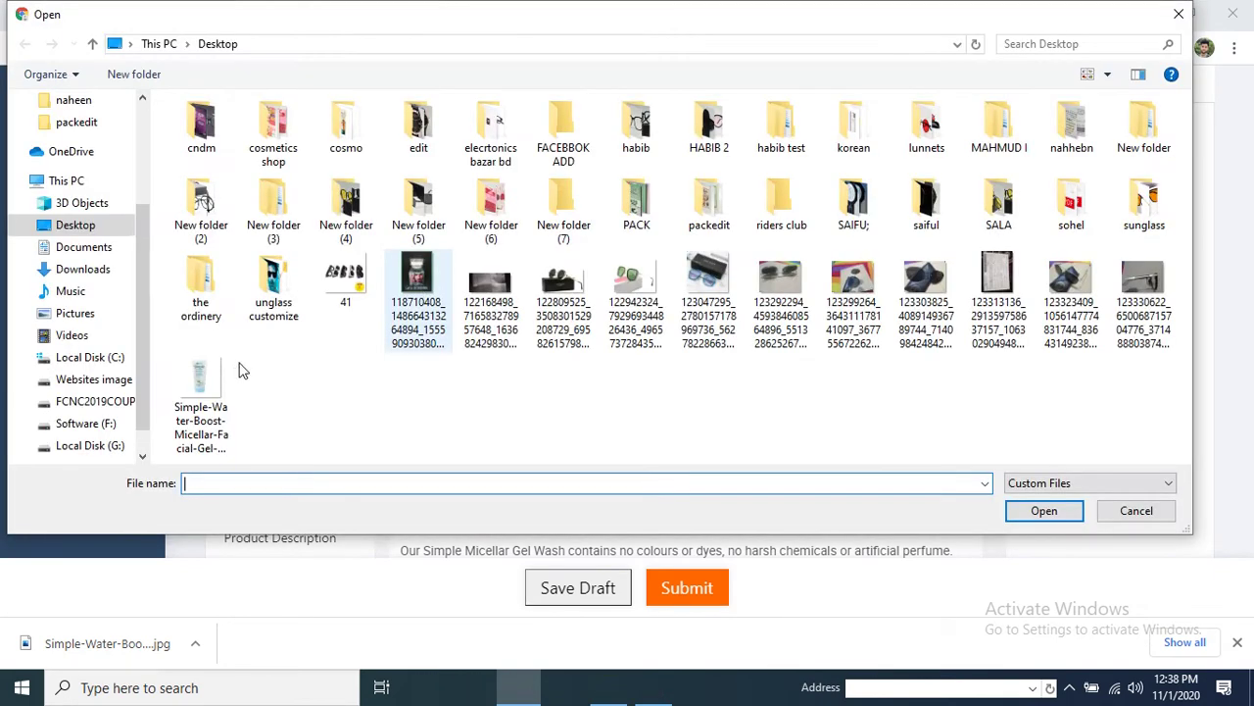
click(205, 376)
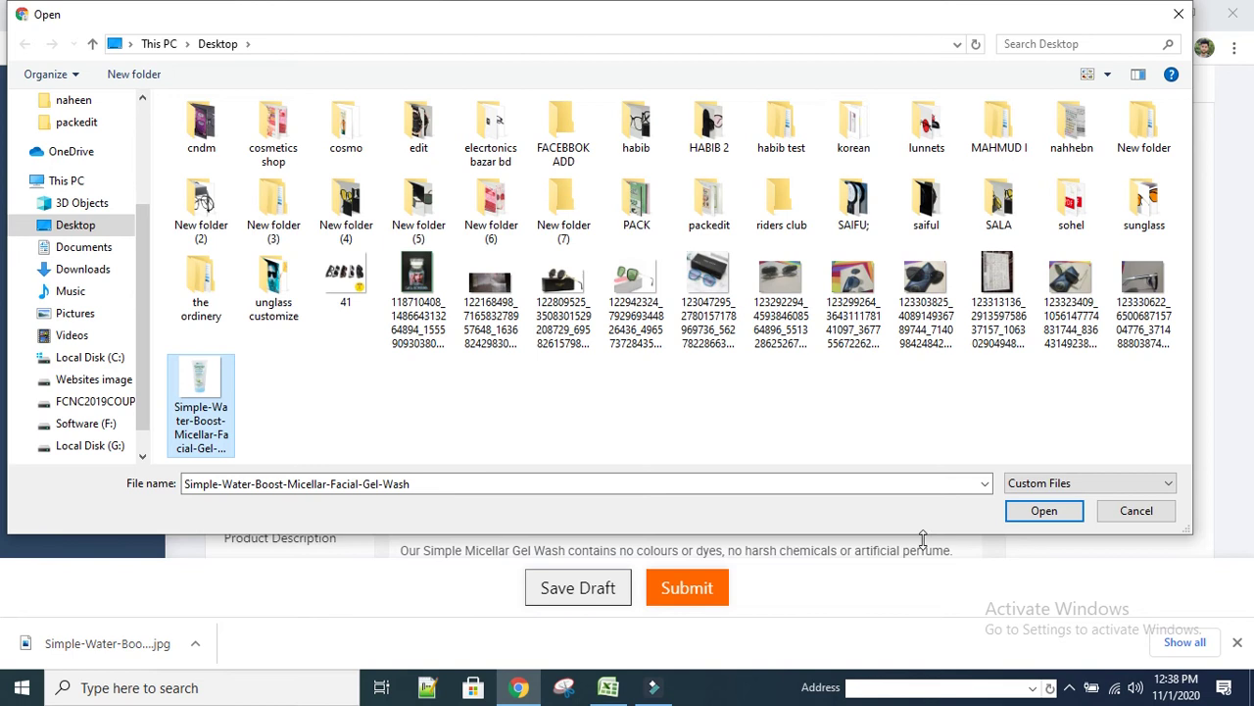
click(1040, 510)
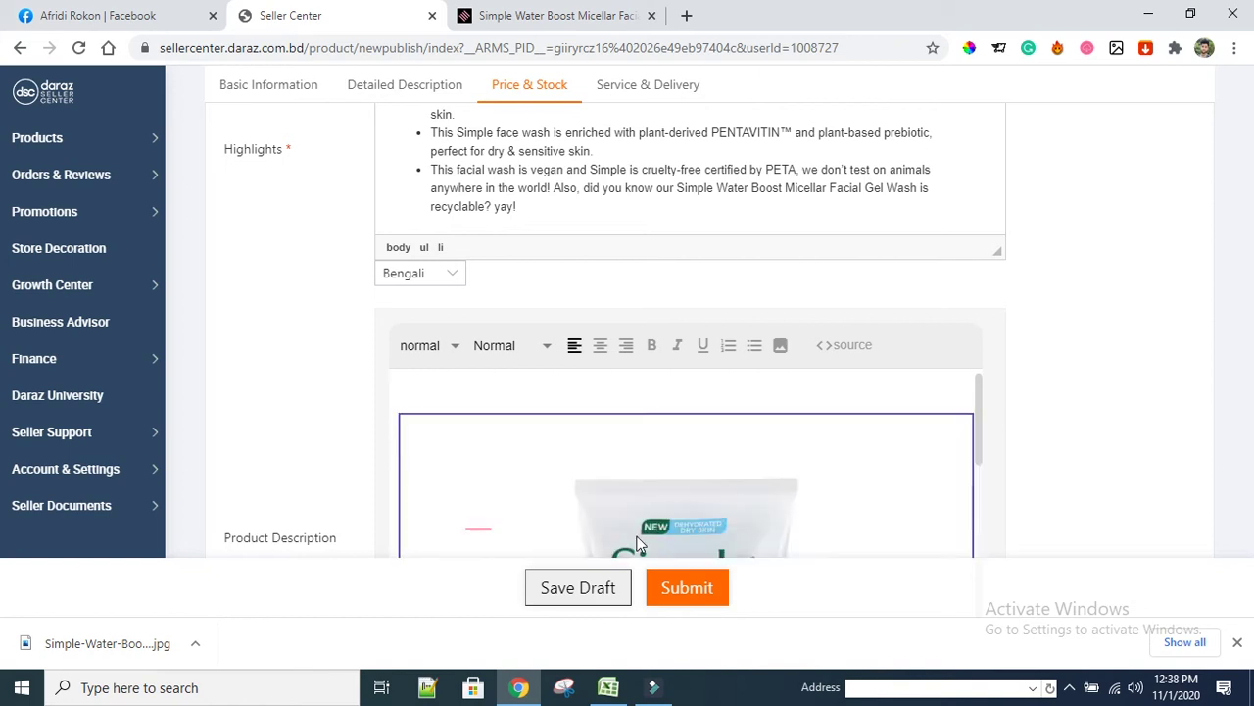
scroll(744, 485, down, 4)
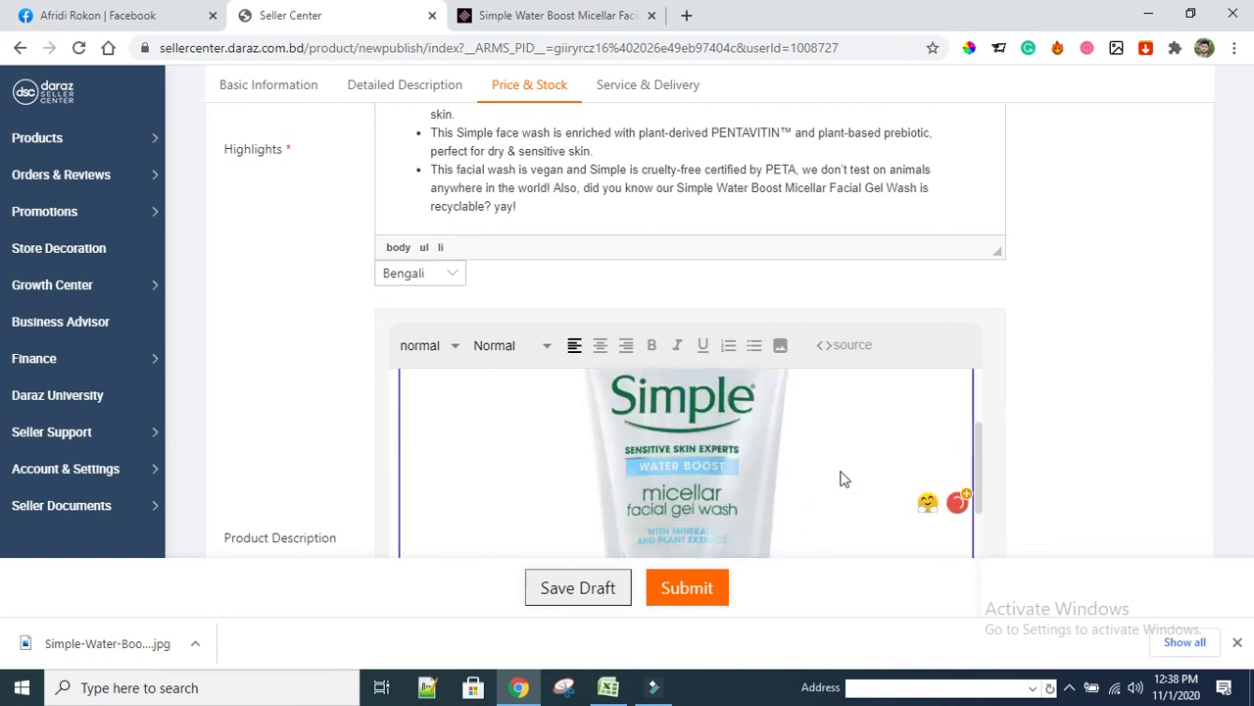
scroll(882, 481, down, 6)
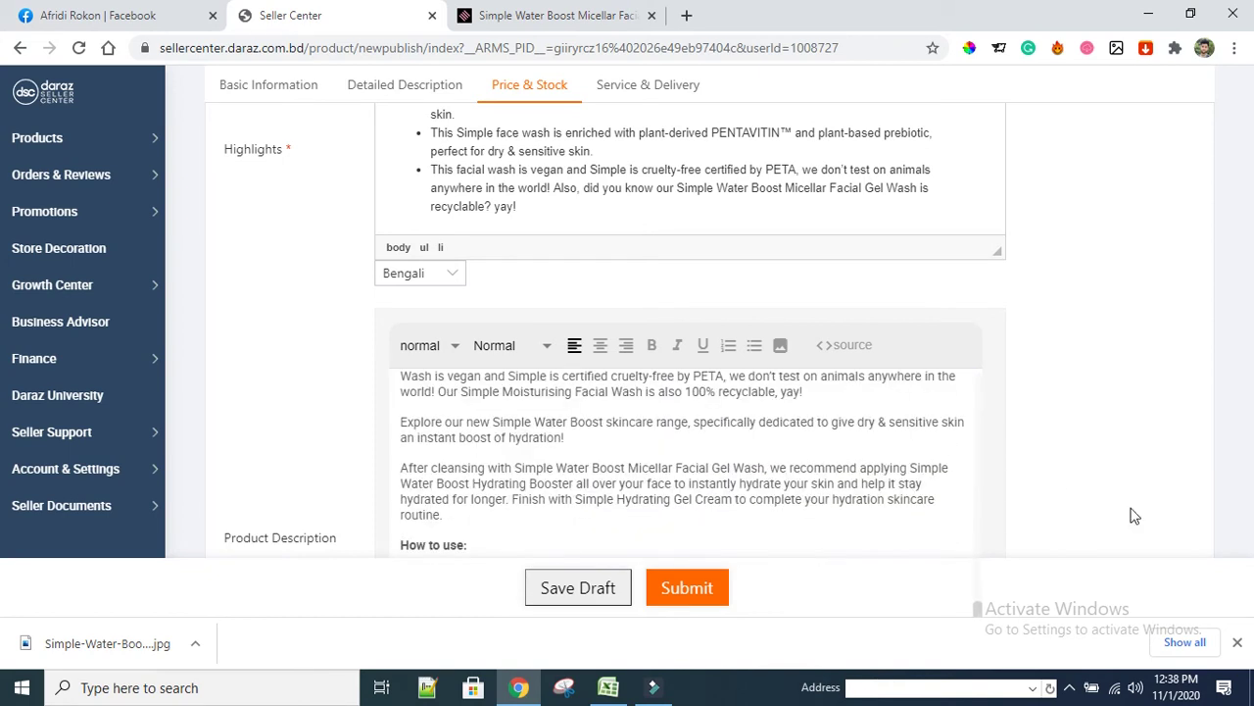
scroll(1176, 373, down, 2)
Copy the Product Name and paste it into What's in the box
scroll(353, 353, down, 3)
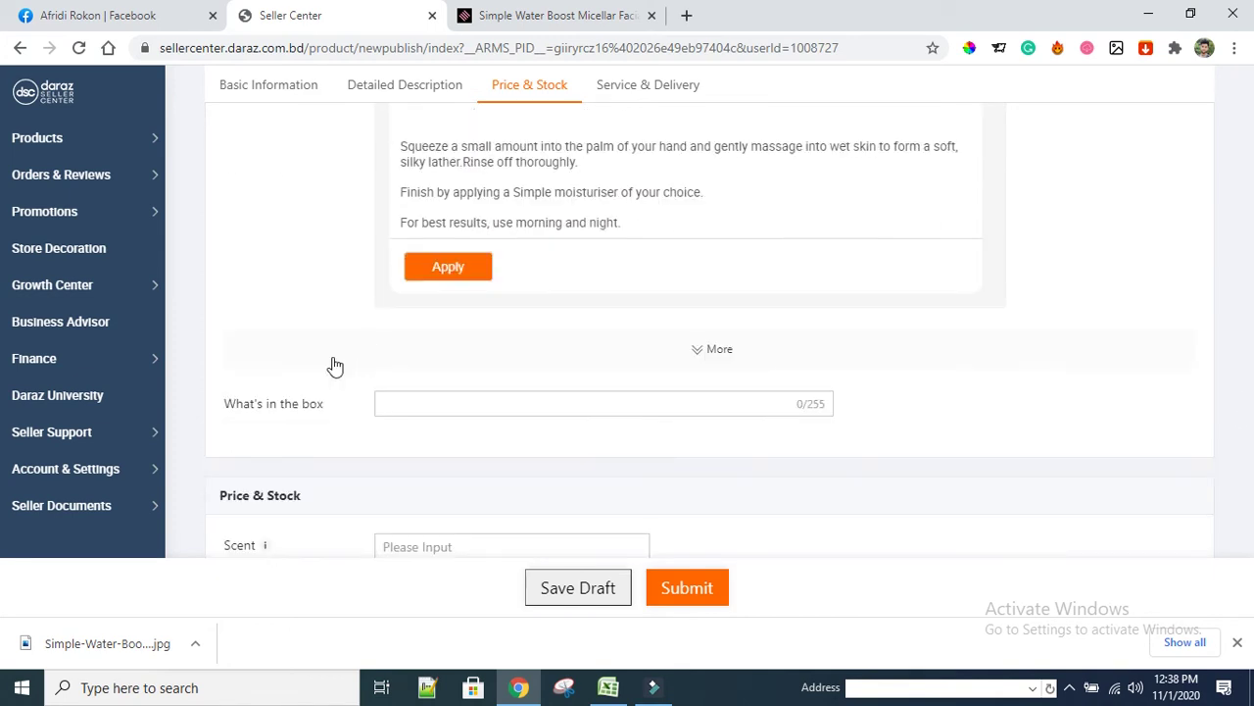
scroll(265, 300, up, 15)
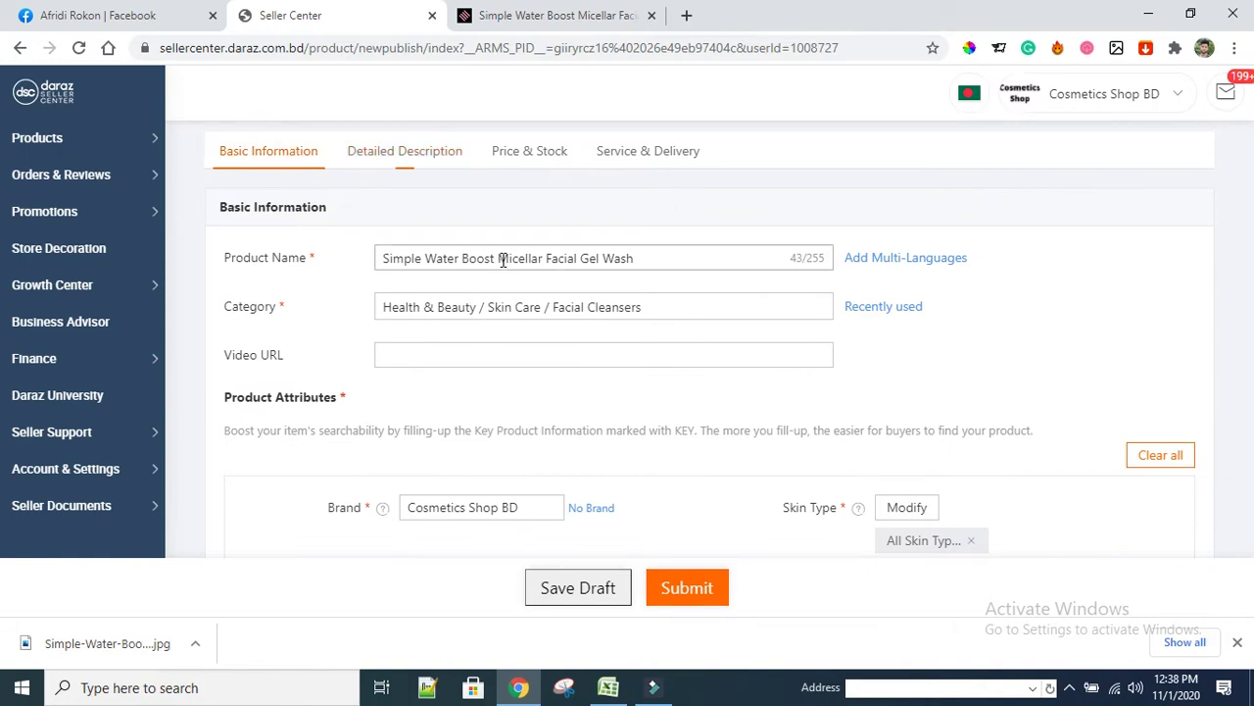
triple_click(498, 257)
right_click(535, 264)
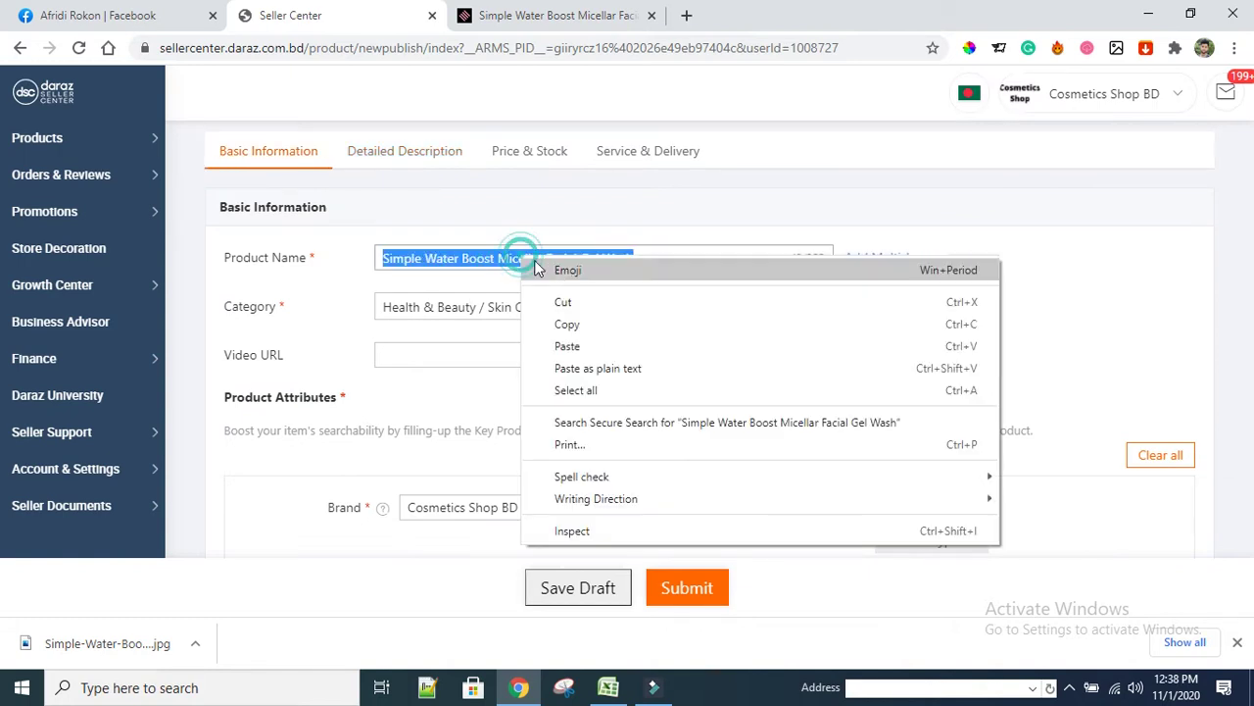
click(568, 323)
scroll(274, 440, down, 7)
scroll(282, 444, down, 5)
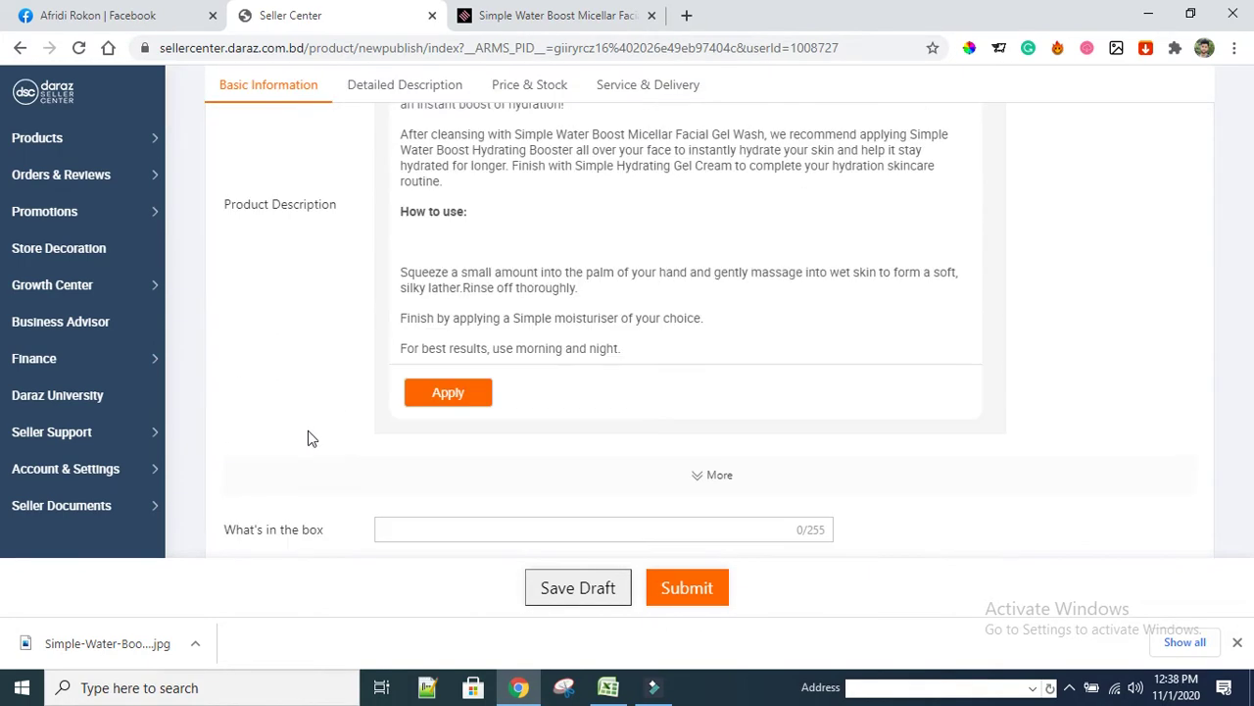
click(408, 245)
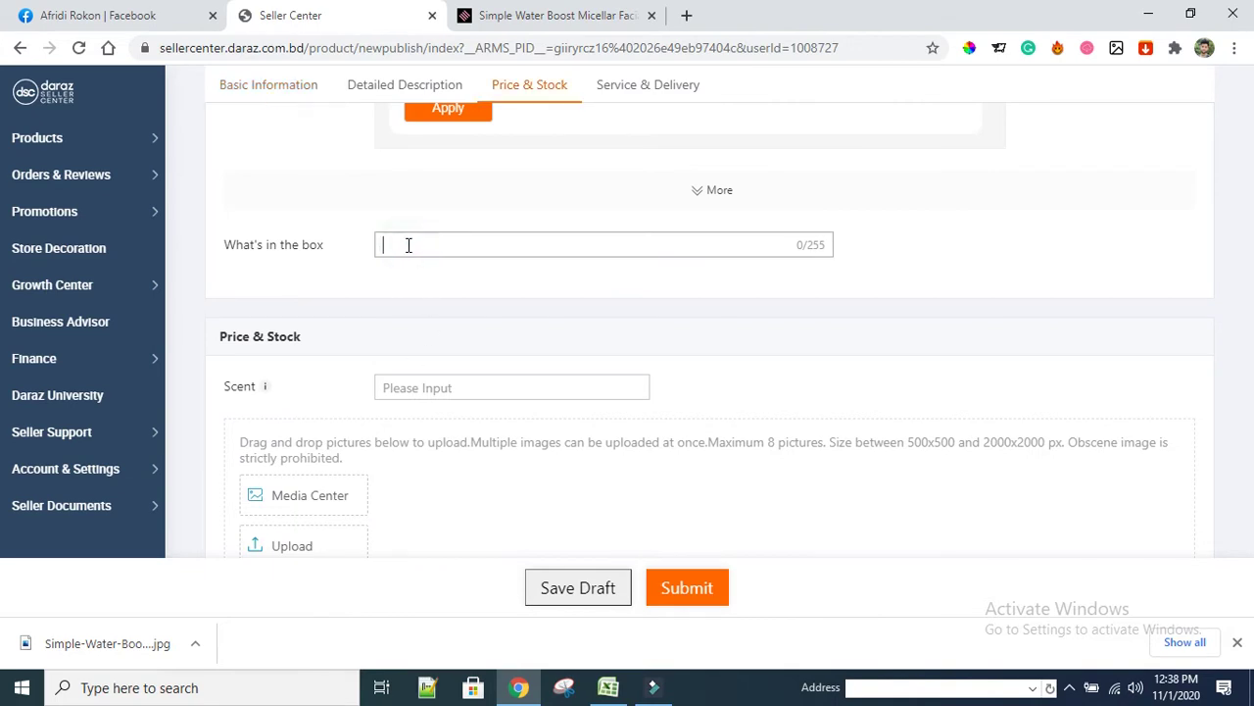
key(ctrl+v)
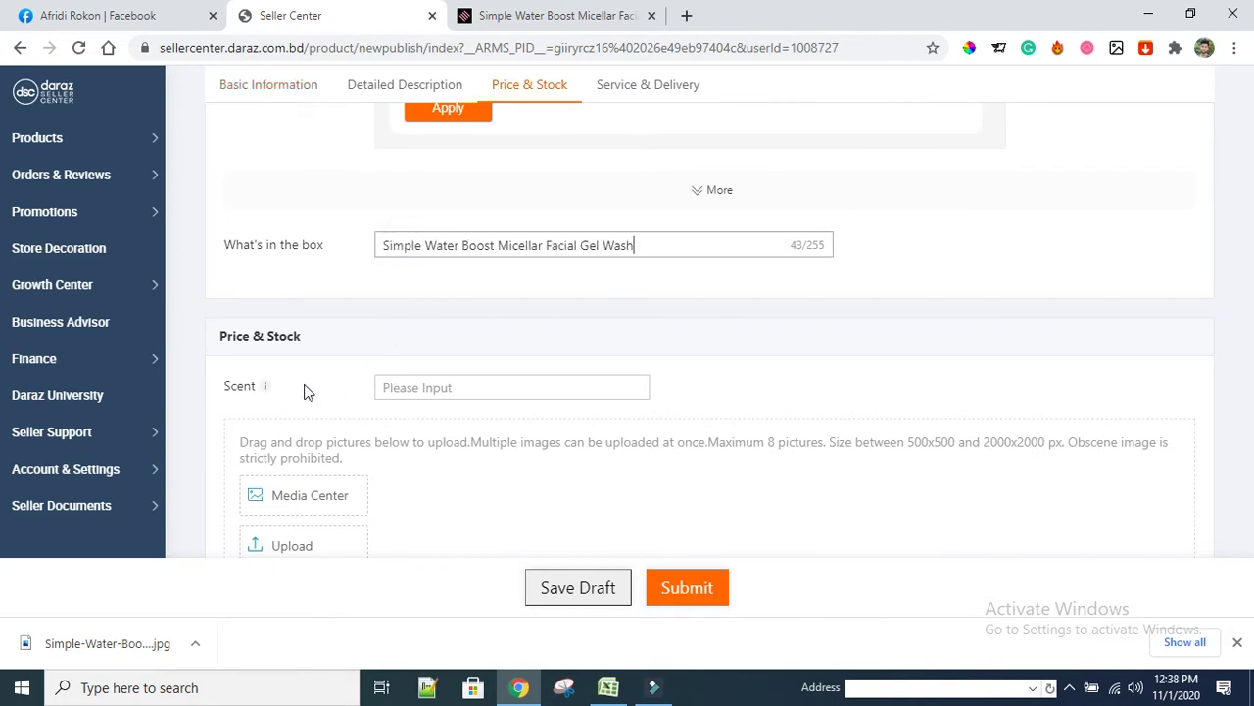
Set the Scent attribute to Fresh
click(440, 379)
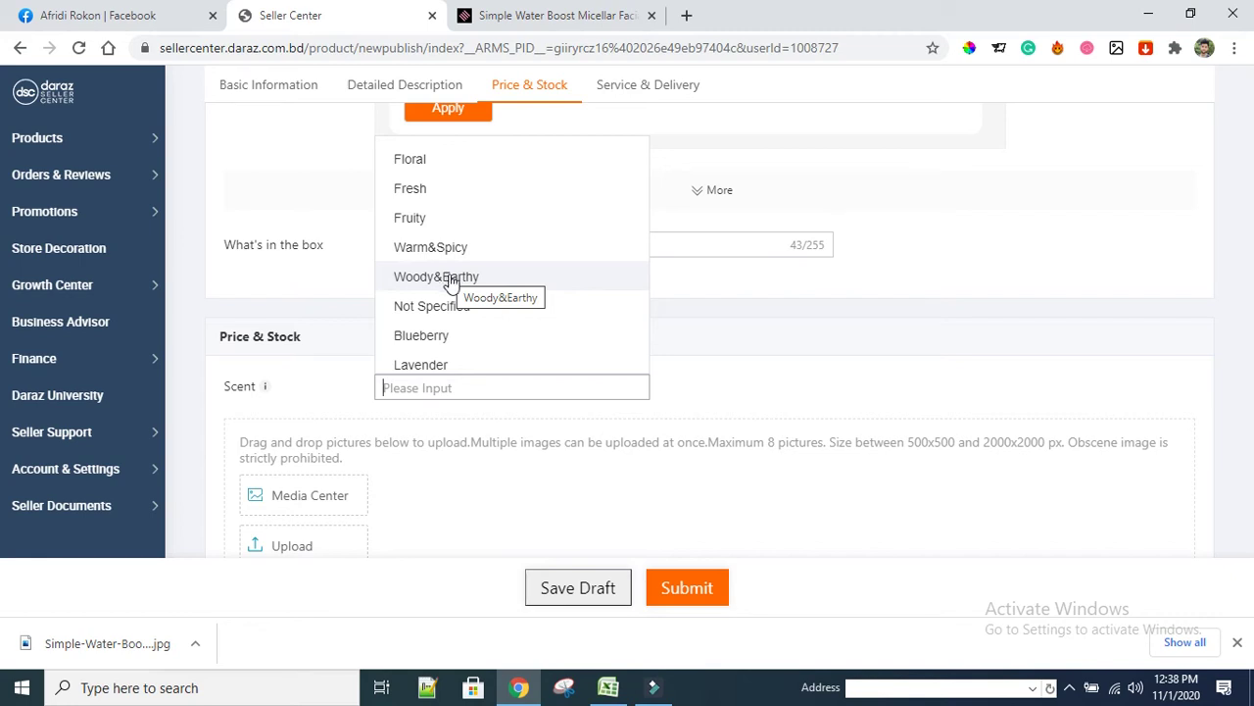
scroll(441, 280, down, 2)
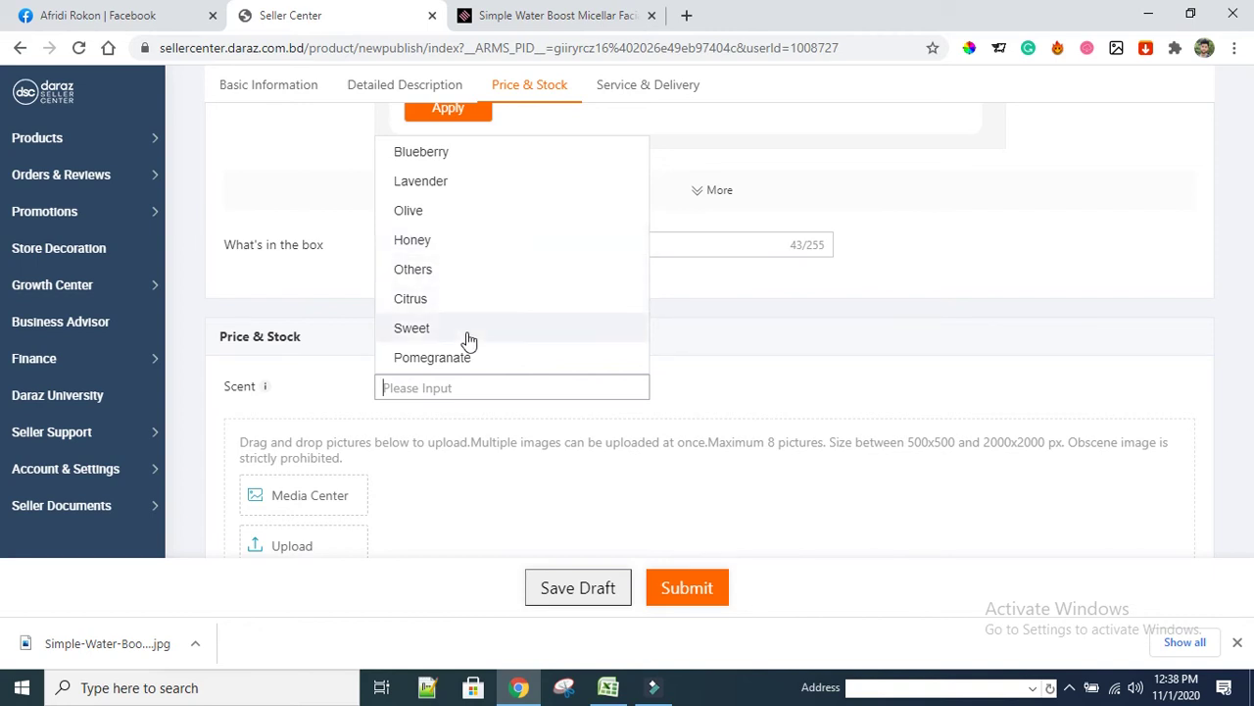
scroll(467, 342, up, 4)
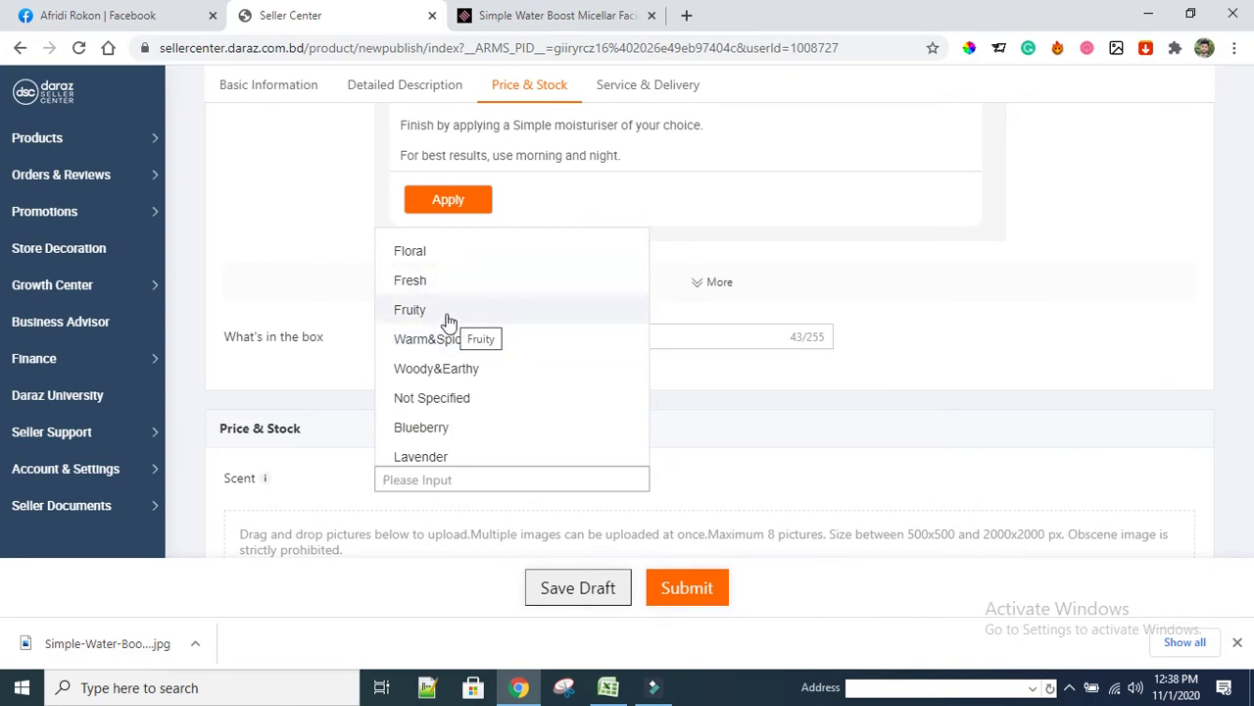
click(529, 15)
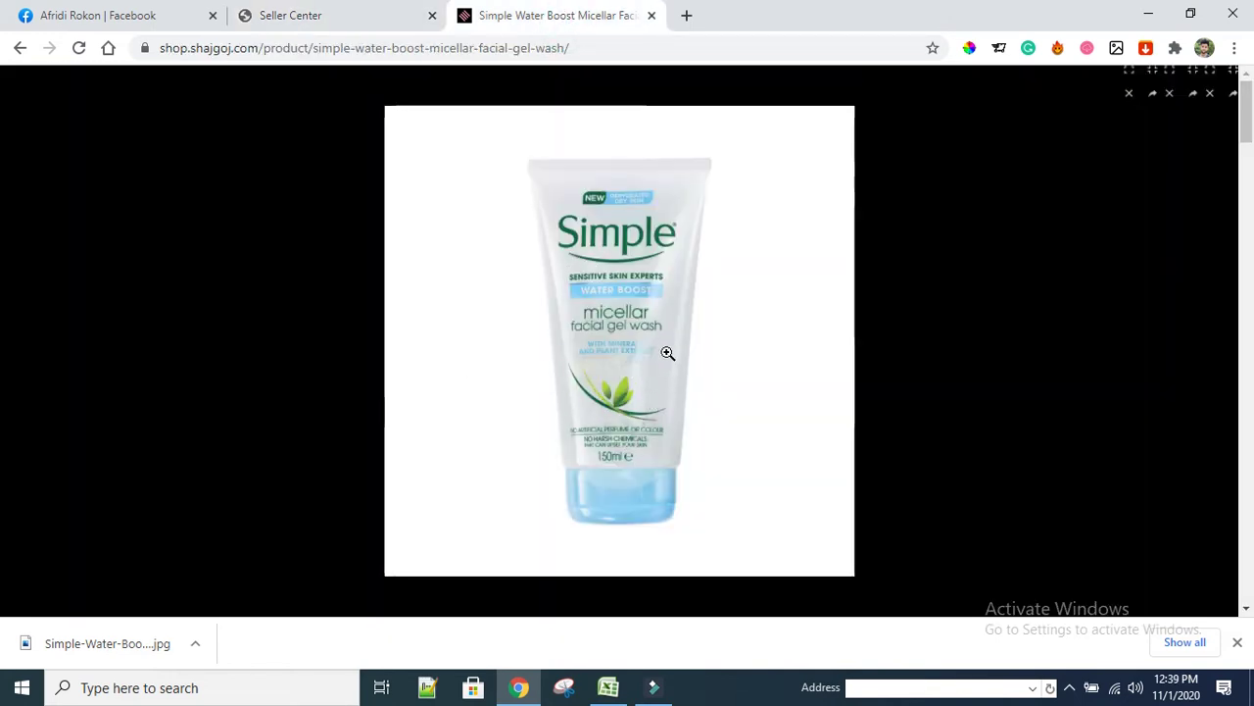
click(351, 27)
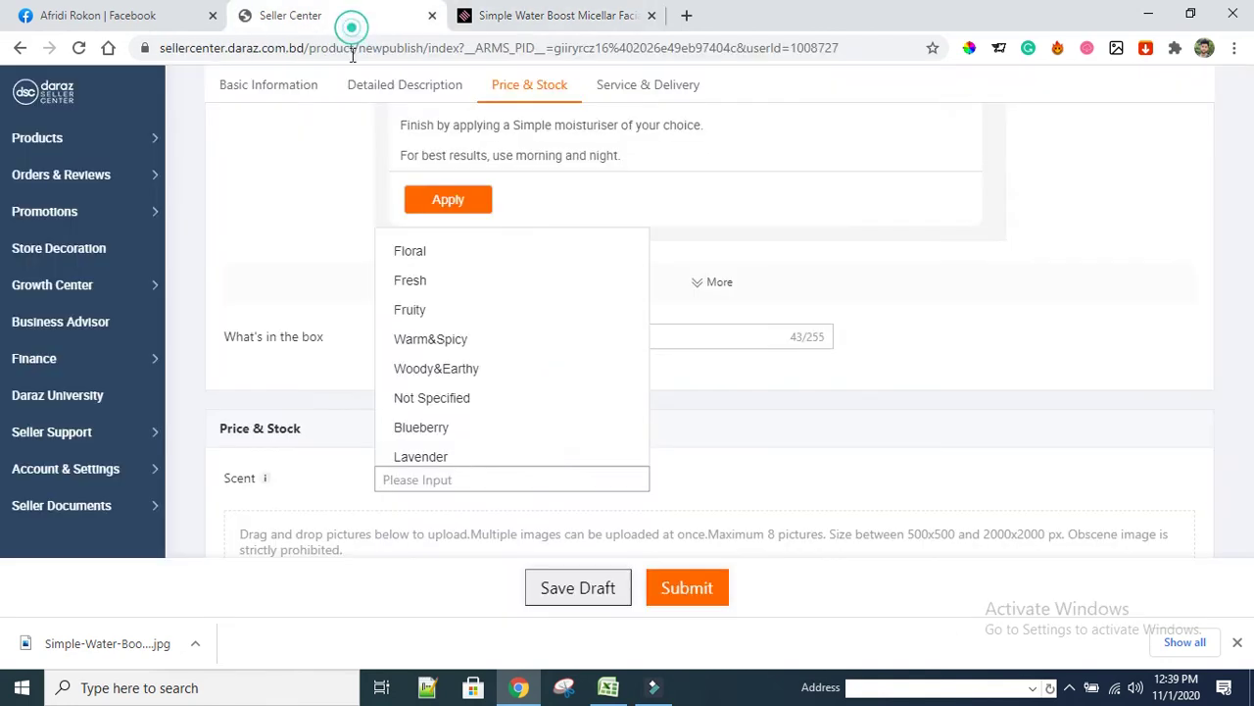
click(409, 284)
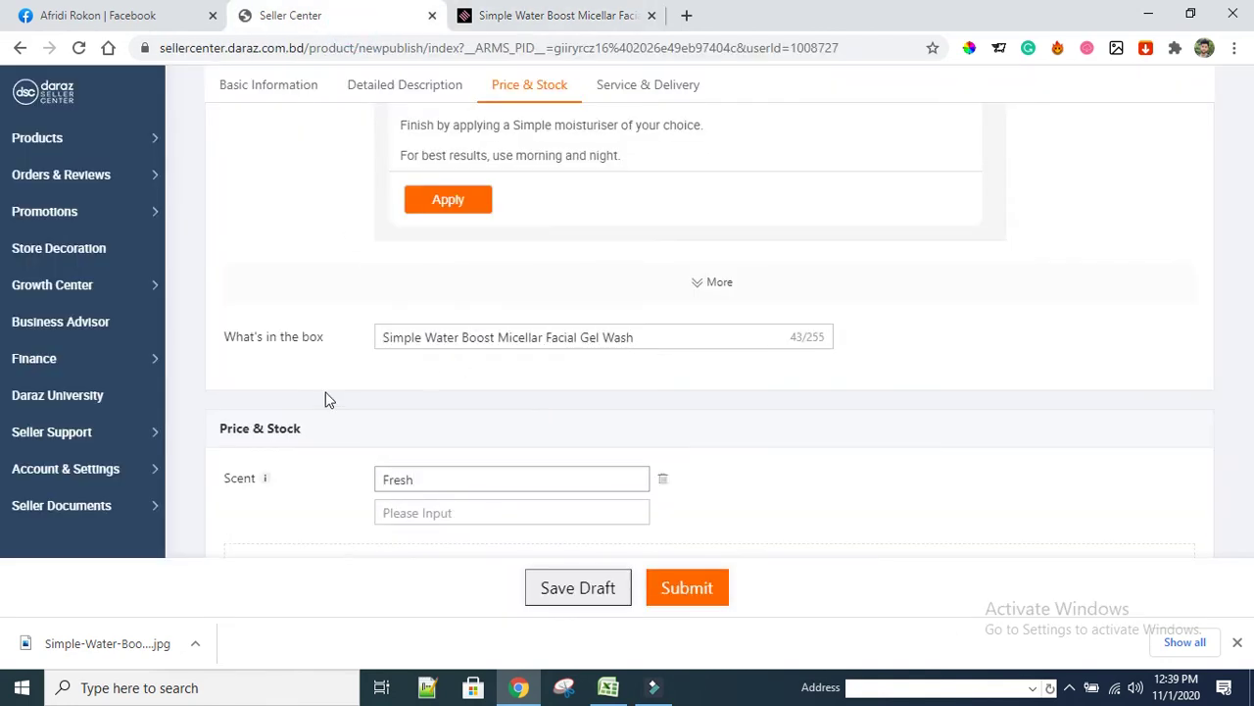
scroll(334, 403, down, 1)
scroll(341, 410, down, 2)
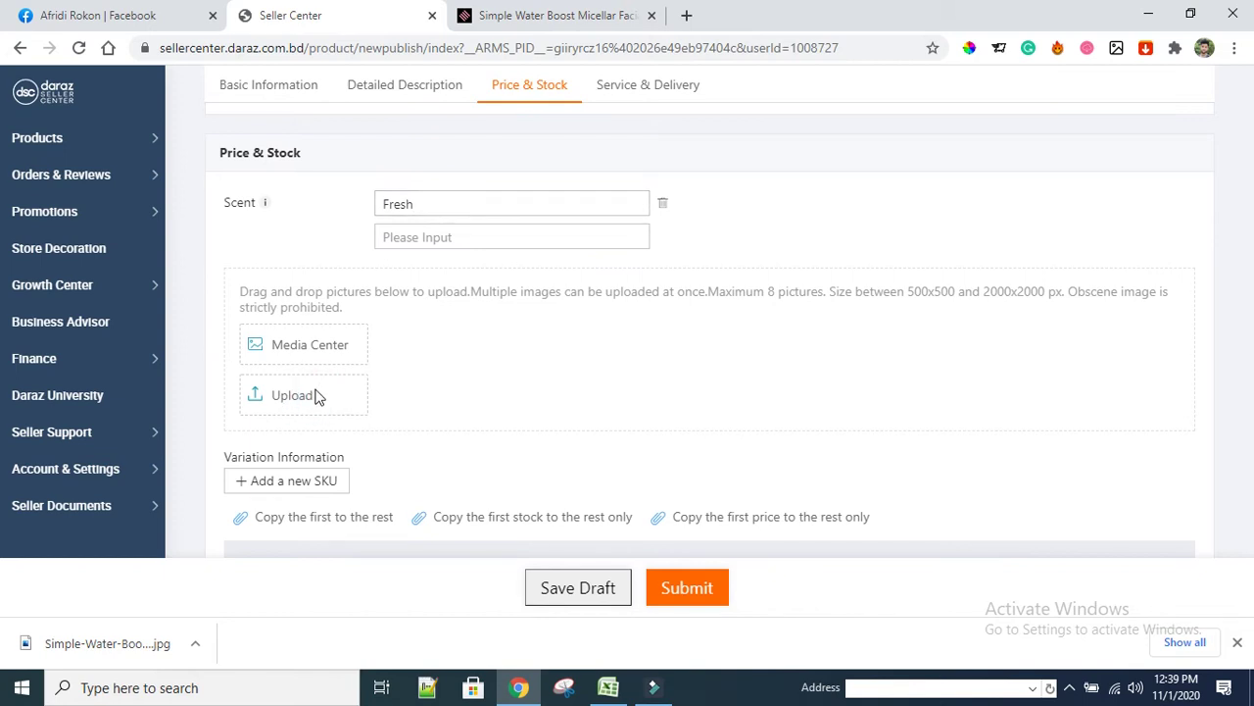
Upload the Simple-Water-Boost photo as the Main Image, then open a new browser tab
click(341, 402)
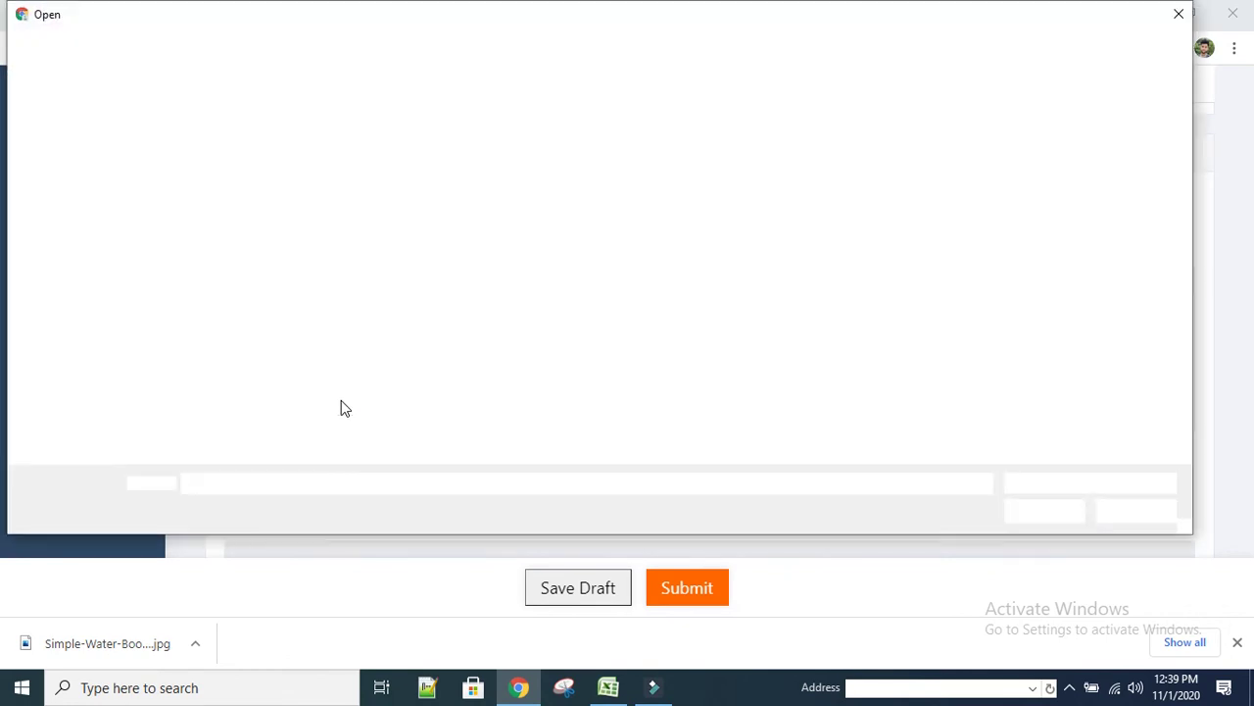
click(208, 402)
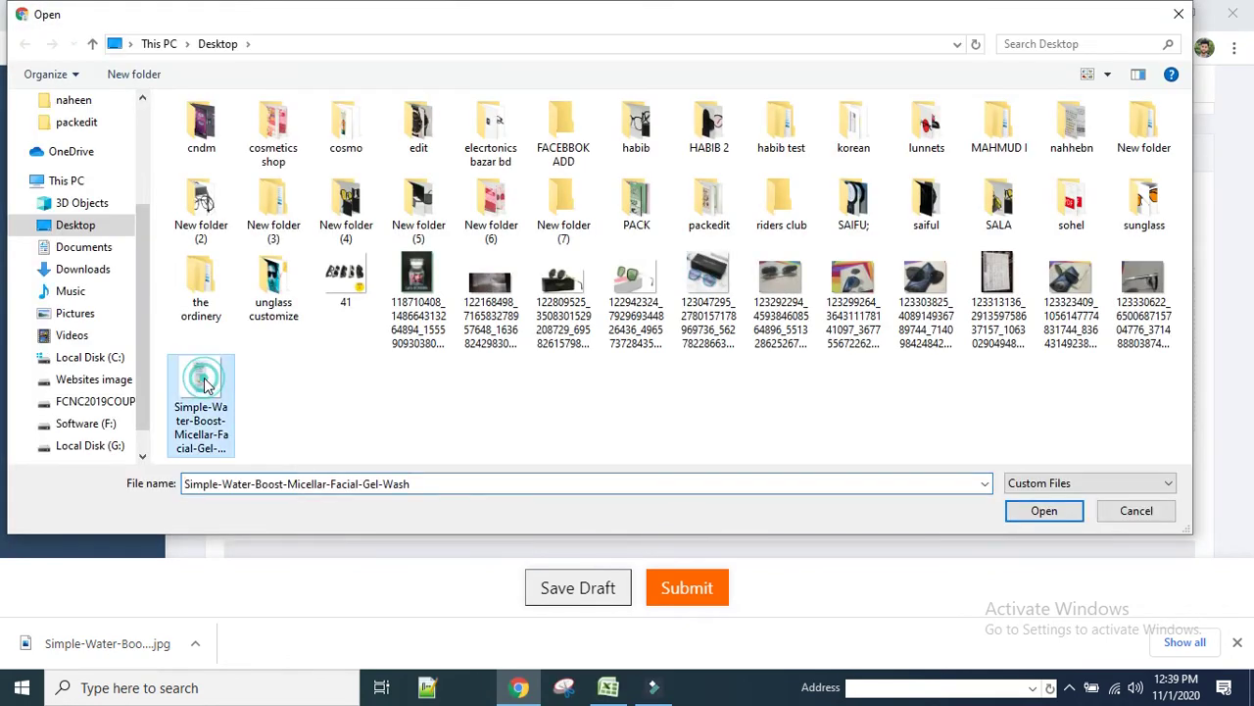
click(1044, 511)
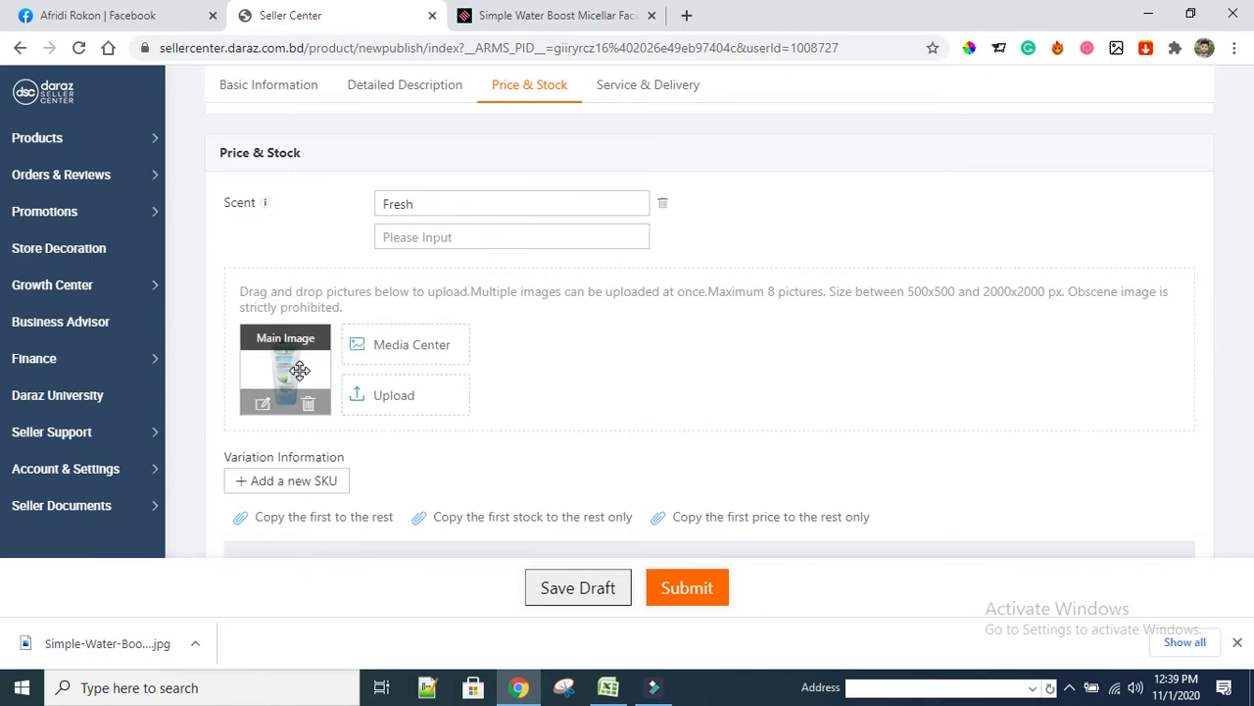
click(686, 15)
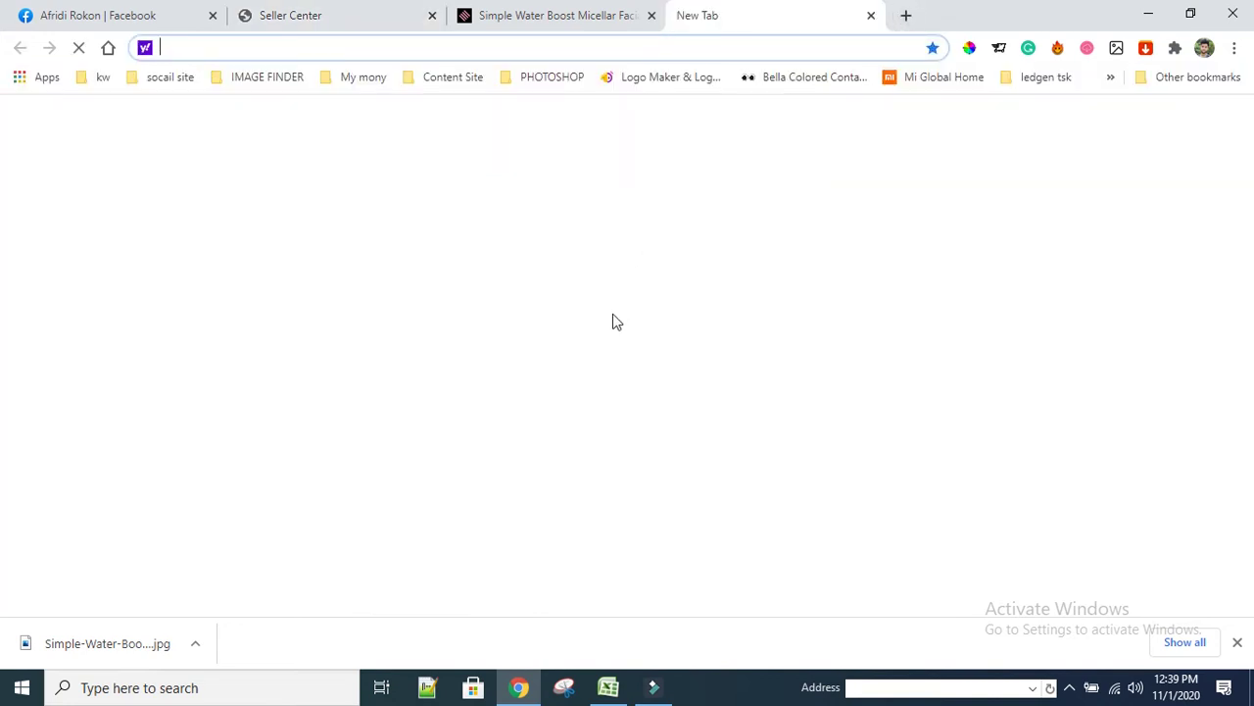
Copy the Simple Water Boost Micellar Facial Gel Wash title from the Shajgoj product page
click(1236, 642)
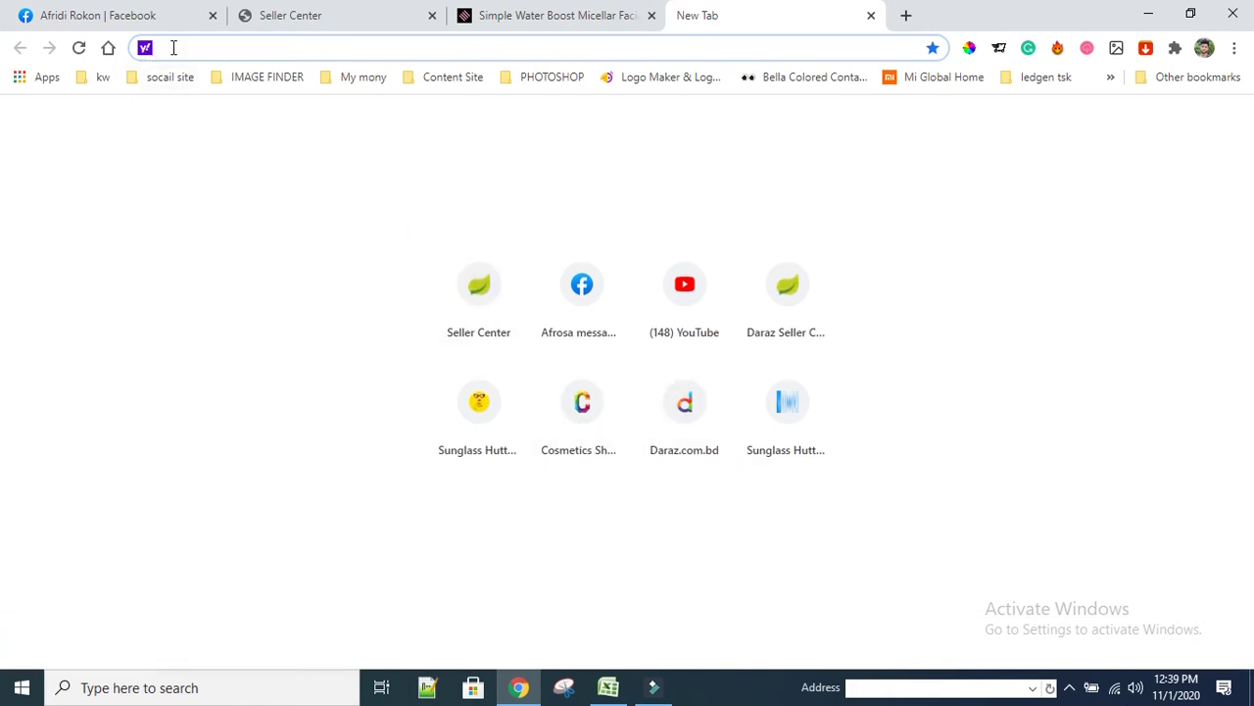
click(347, 50)
click(555, 20)
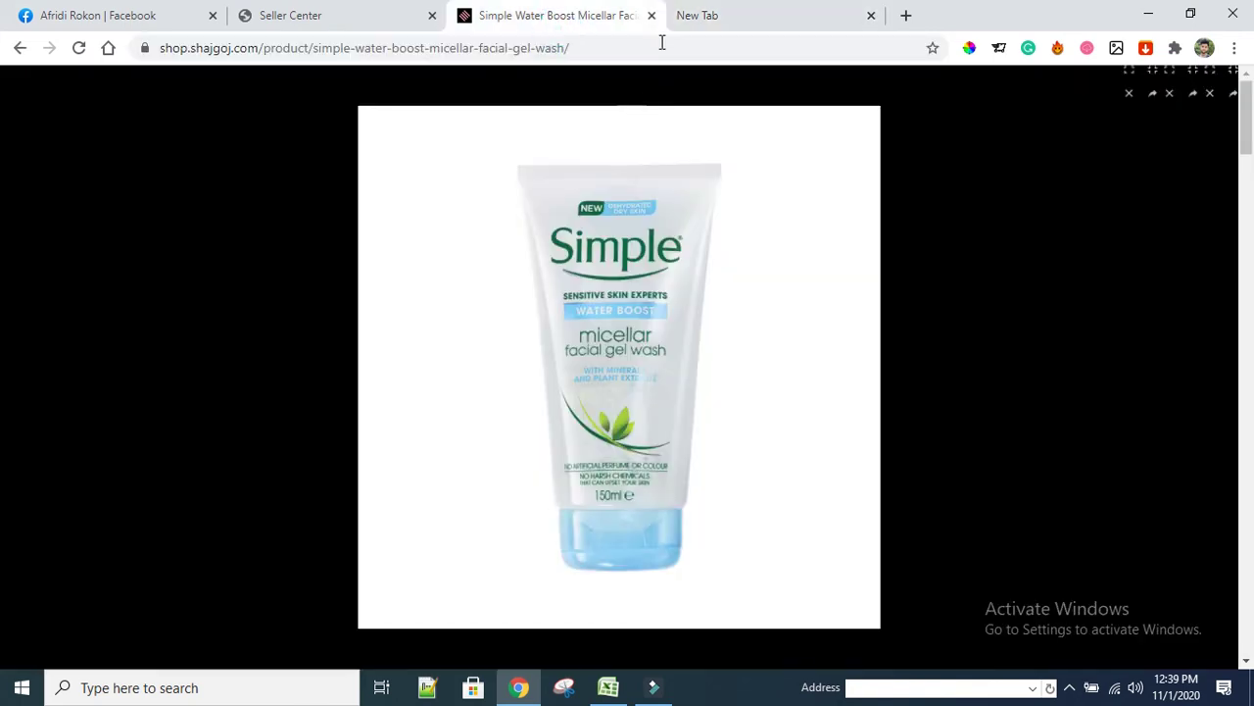
click(1005, 190)
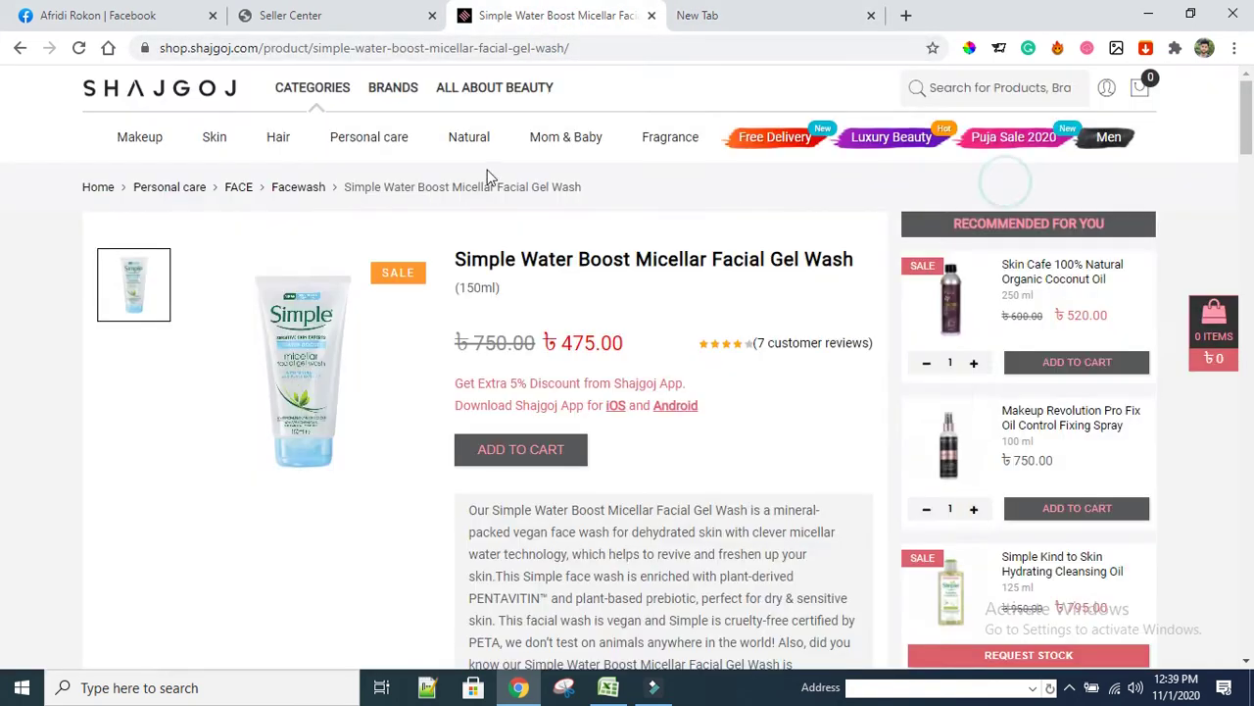
drag(459, 249, 840, 266)
right_click(831, 267)
click(857, 276)
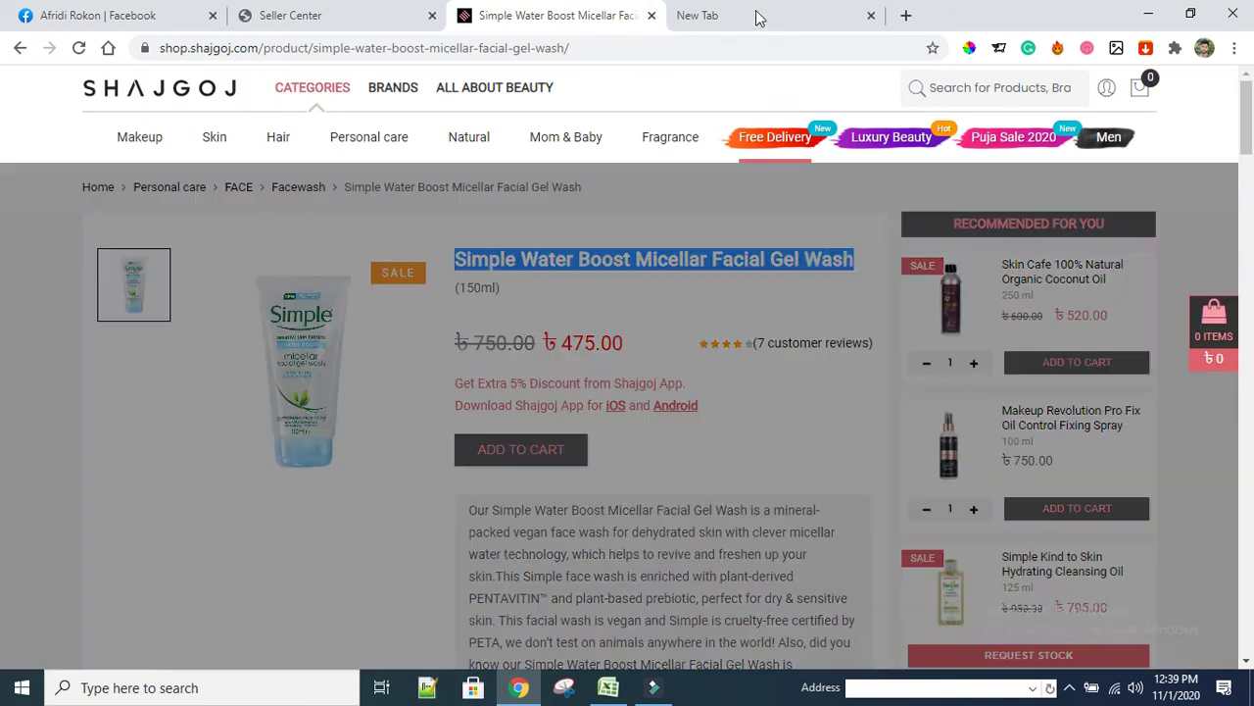
Search Yahoo for the copied product title and switch to image results
click(697, 14)
key(ctrl+v)
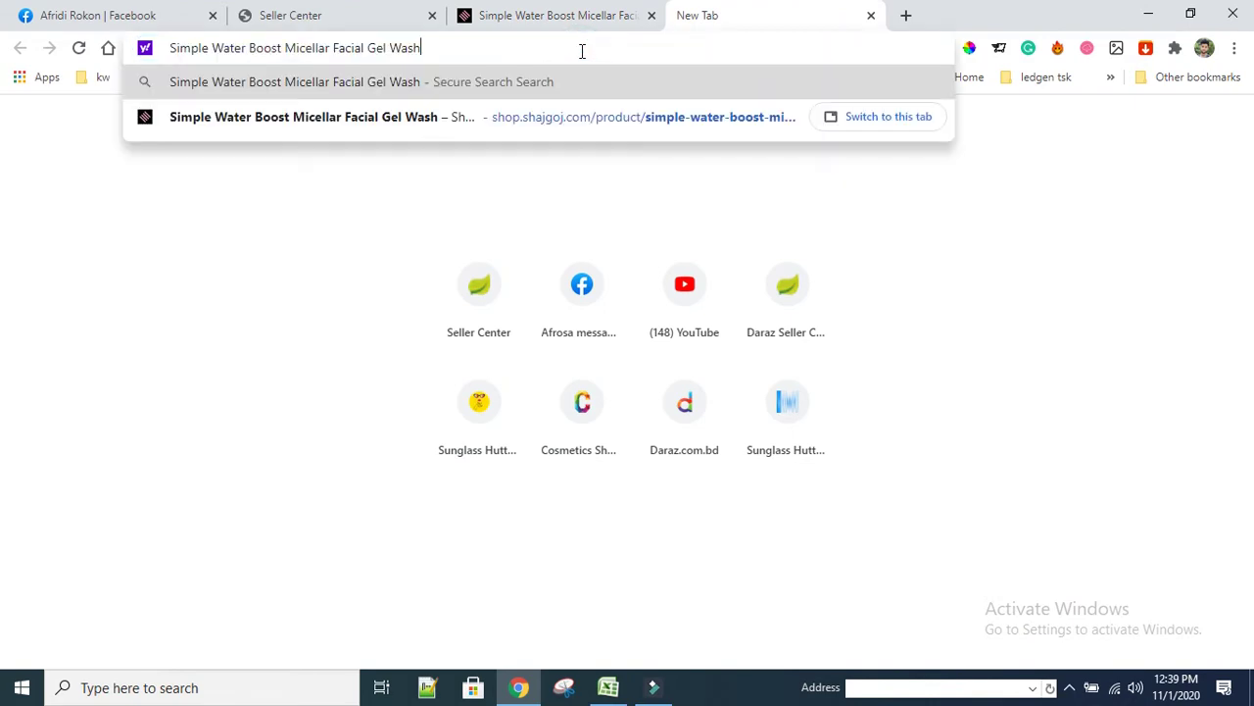
key(Return)
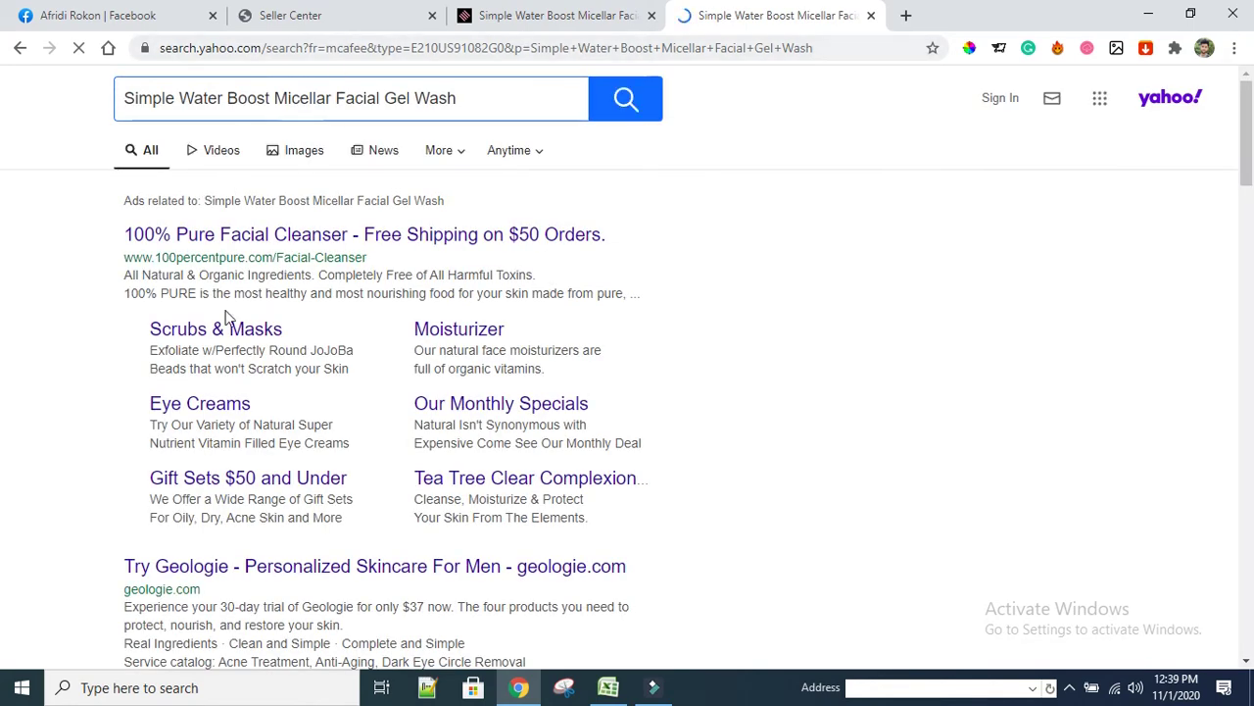
click(285, 155)
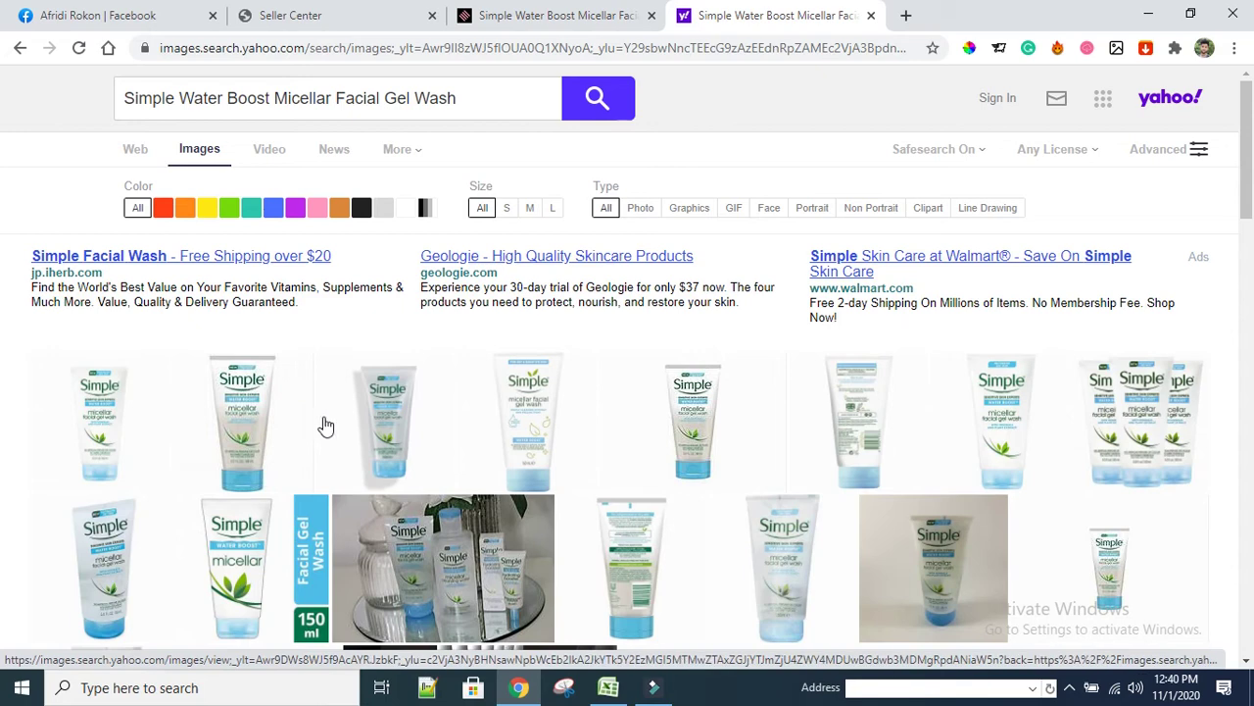
Browse the Yahoo image results and preview the hand-held Simple gel wash photo
scroll(340, 487, down, 1)
scroll(340, 487, down, 3)
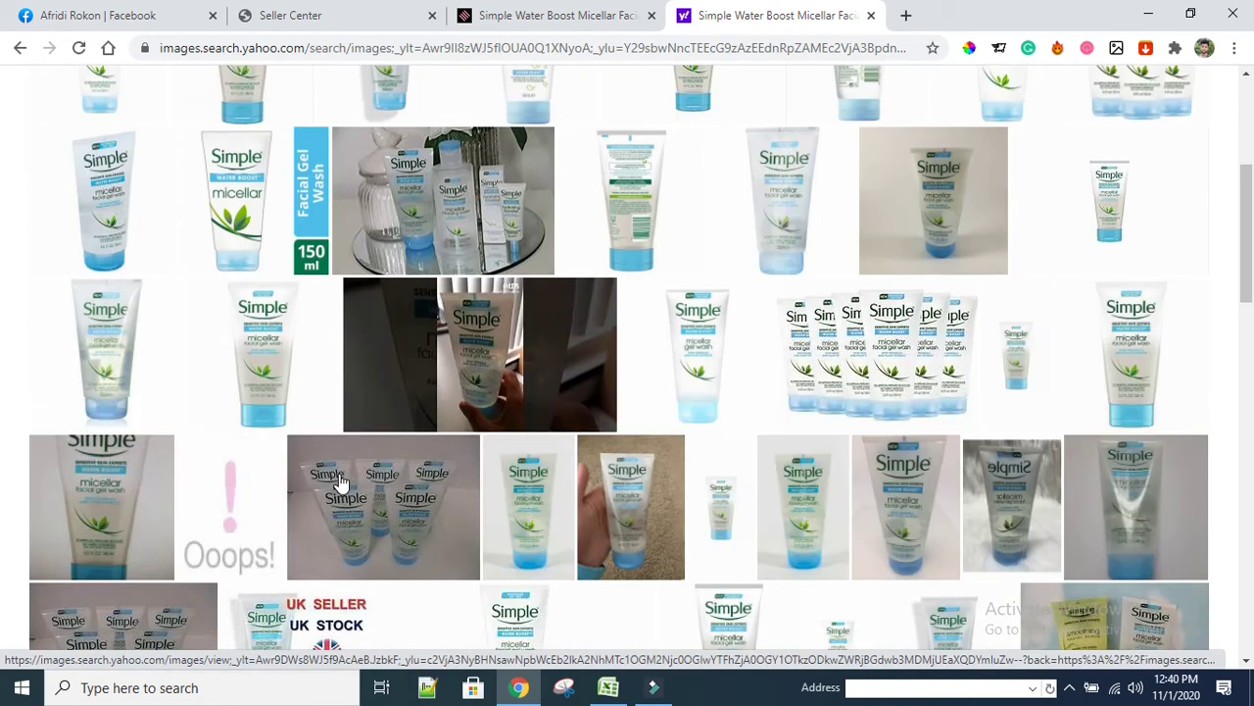
scroll(340, 490, down, 2)
scroll(340, 495, down, 2)
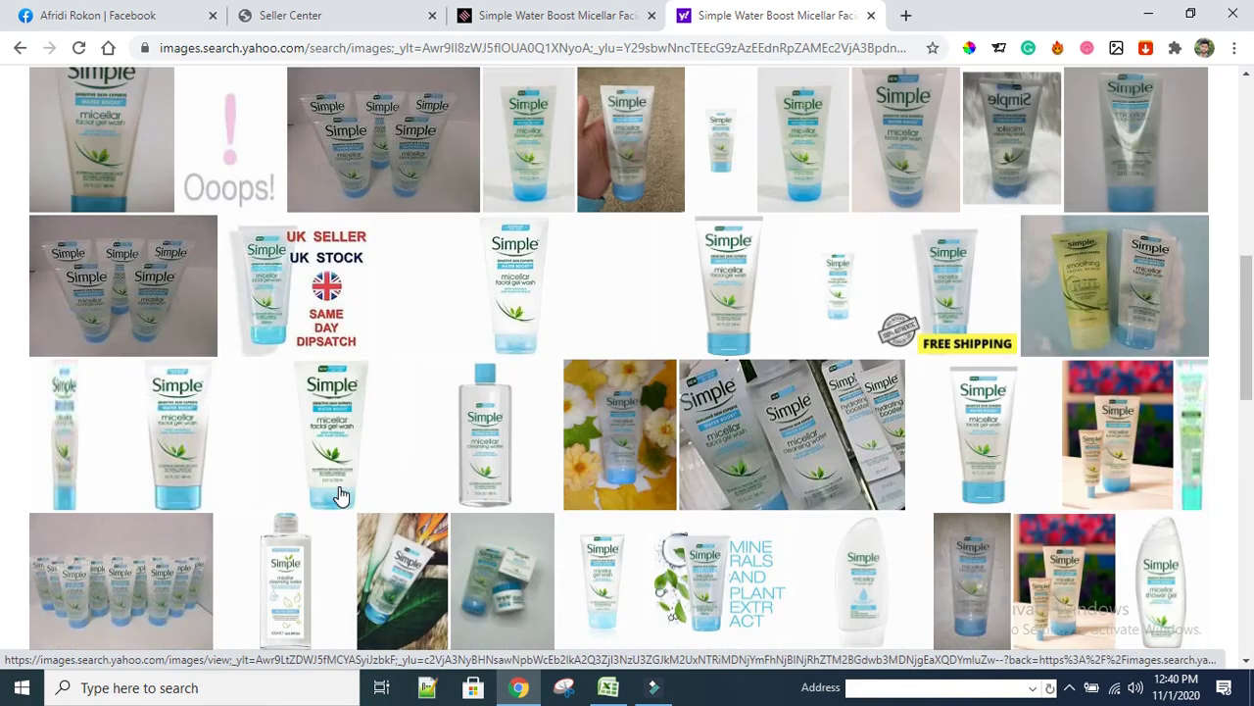
scroll(340, 495, down, 2)
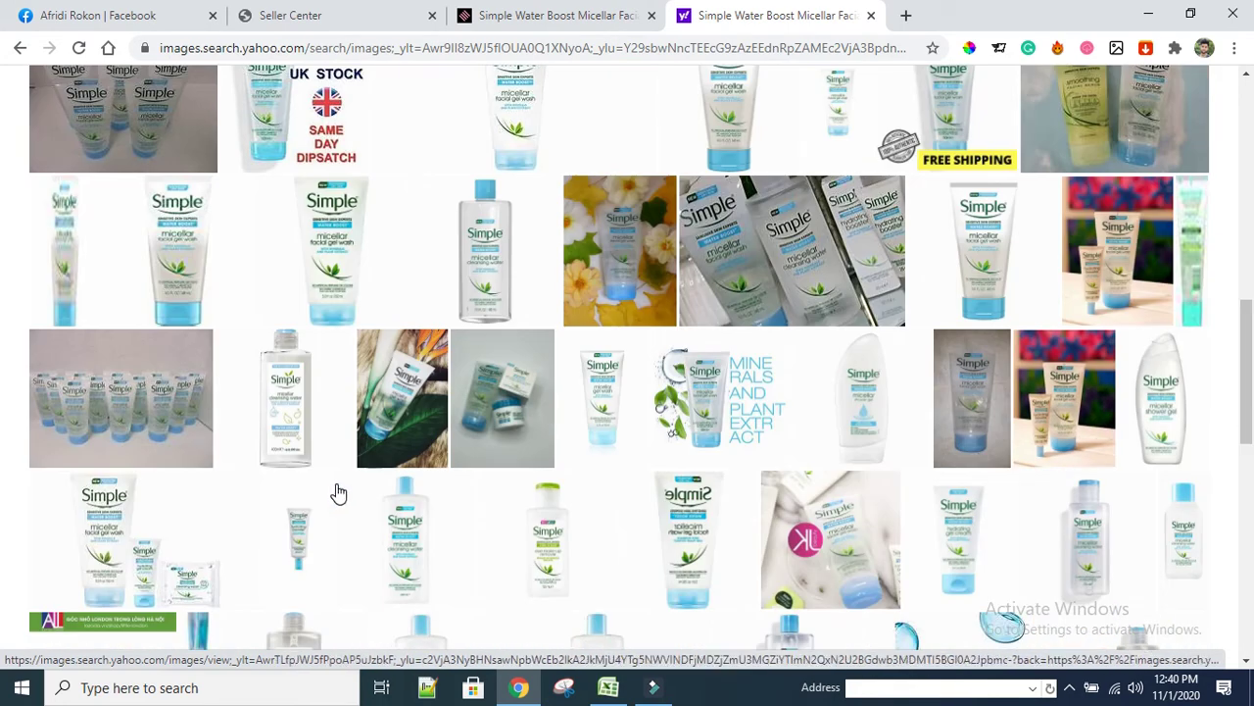
scroll(338, 492, down, 2)
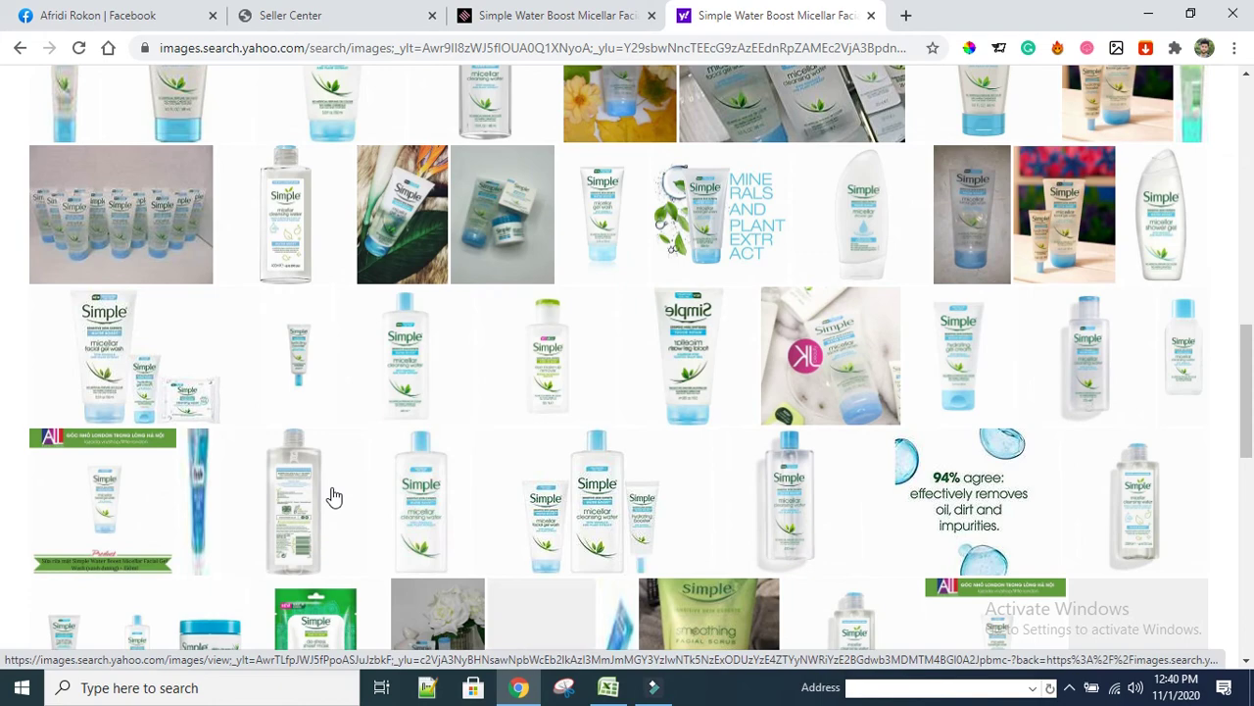
scroll(331, 495, down, 3)
scroll(331, 493, up, 4)
scroll(331, 493, up, 10)
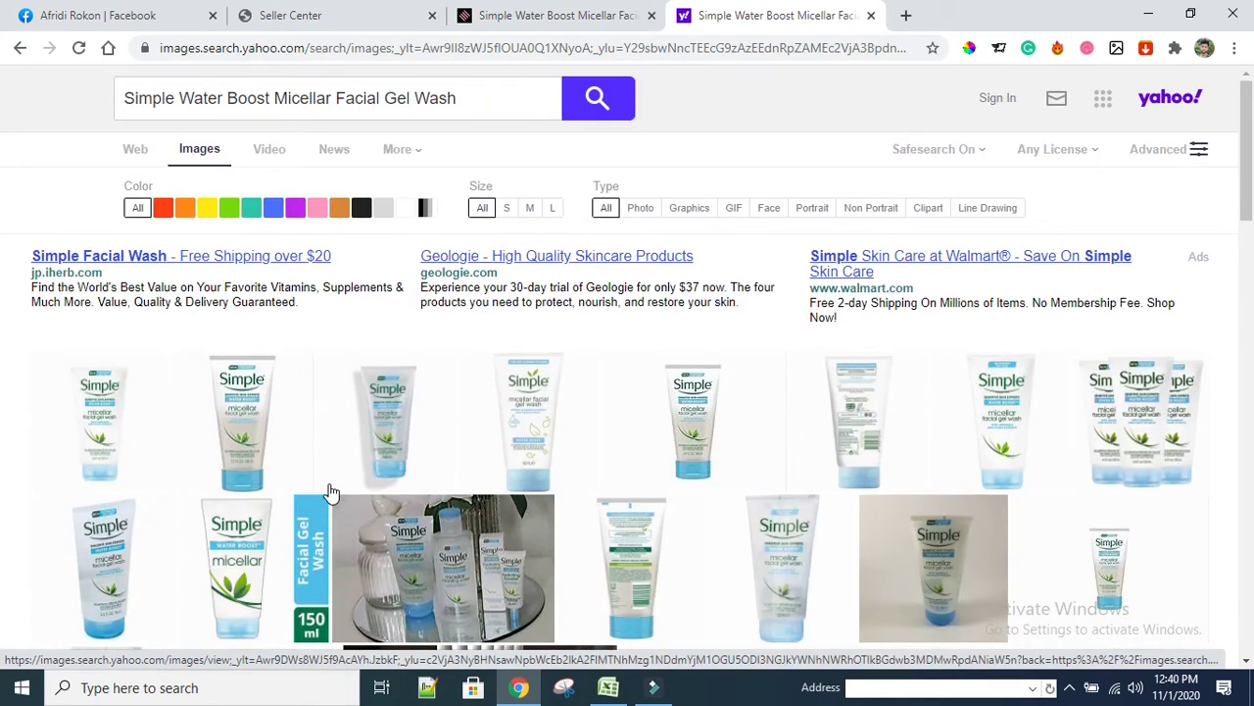
scroll(333, 493, down, 2)
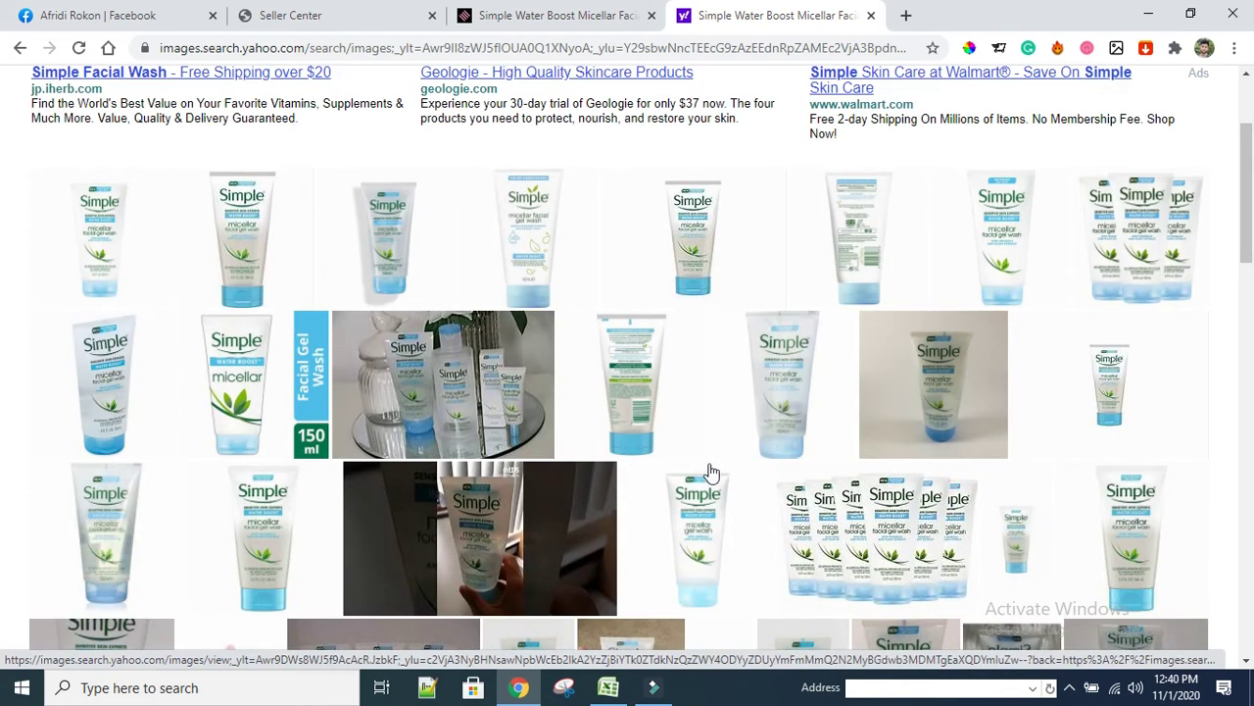
scroll(627, 485, down, 3)
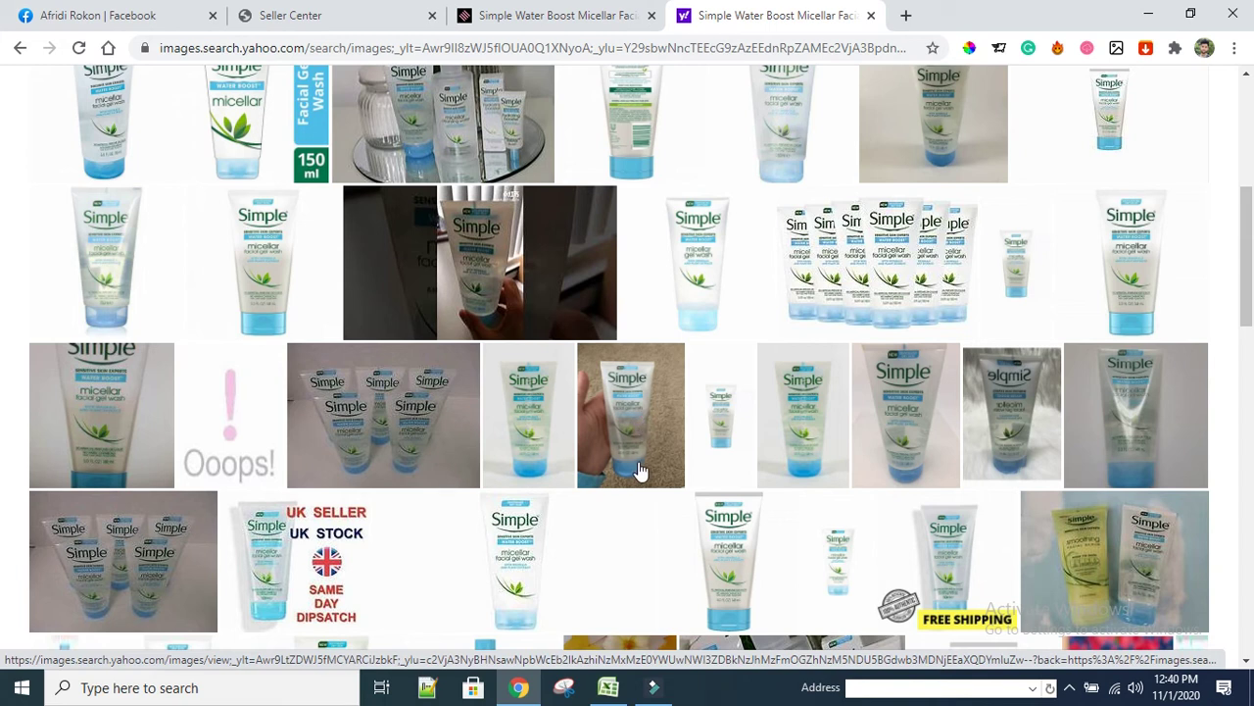
click(629, 442)
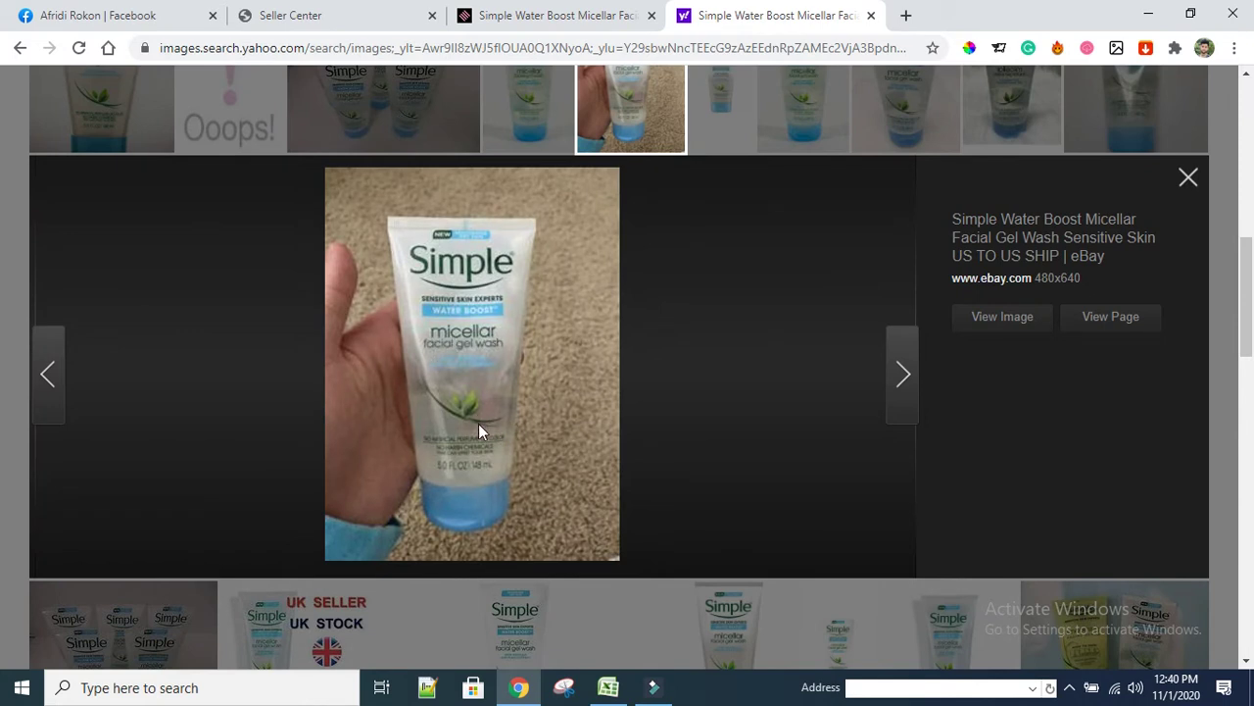
Compare with the enlarged Shajgoj photo, then preview Walmart's Simple gel wash image
click(588, 26)
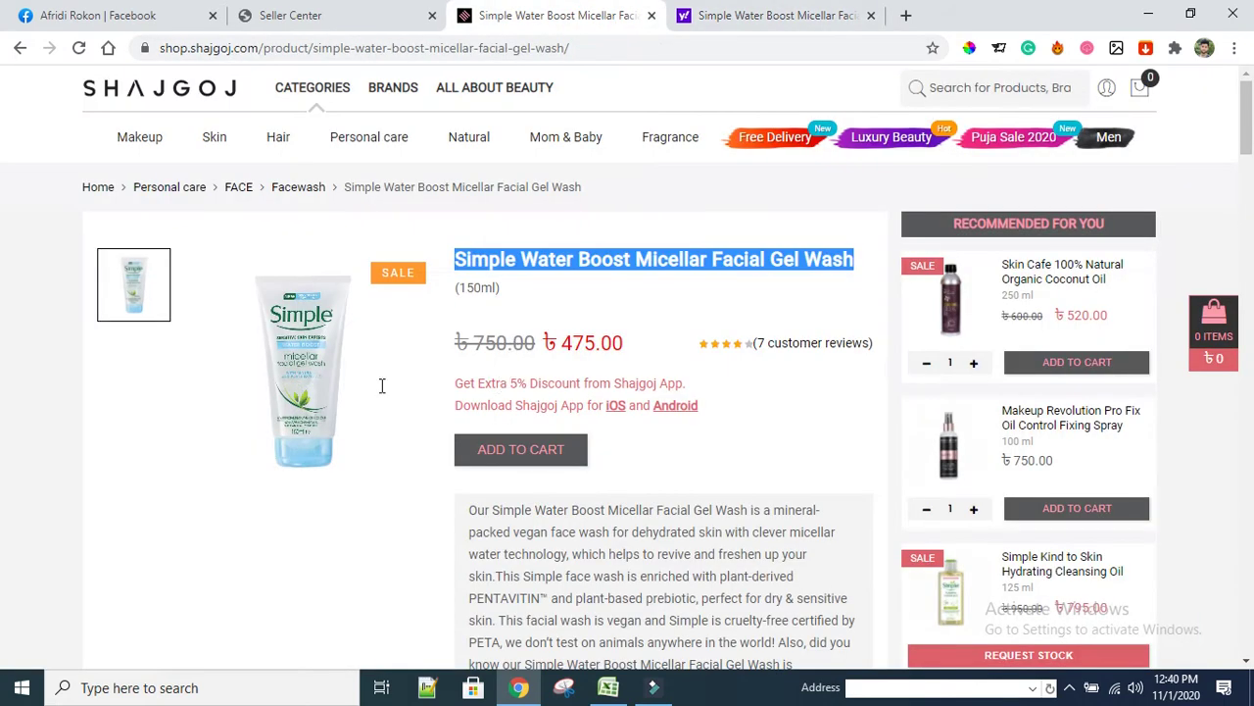
click(299, 373)
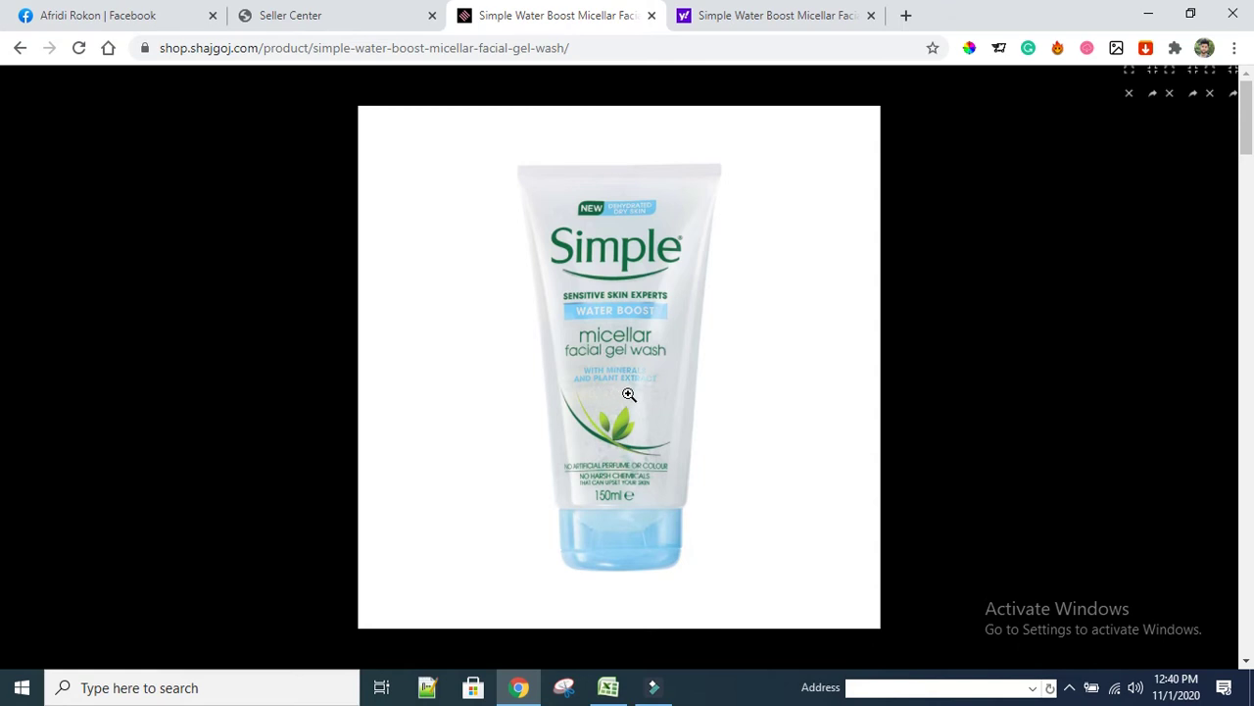
click(808, 14)
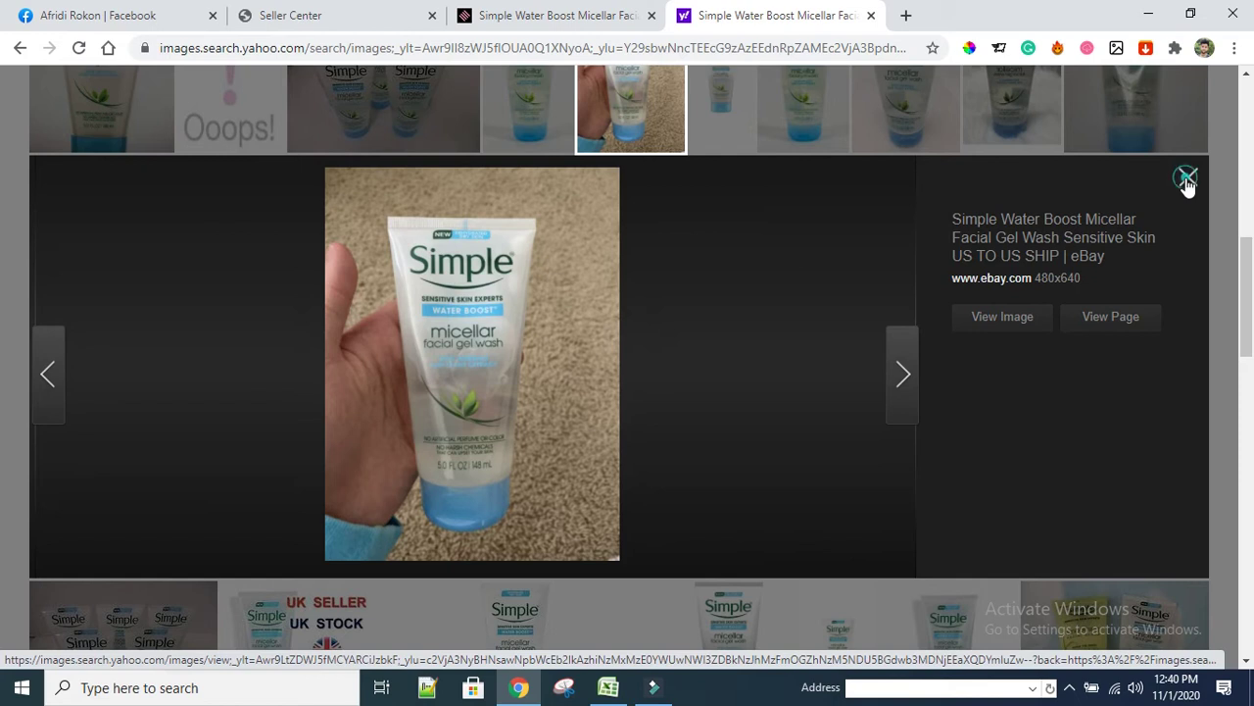
scroll(659, 287, up, 1)
click(659, 286)
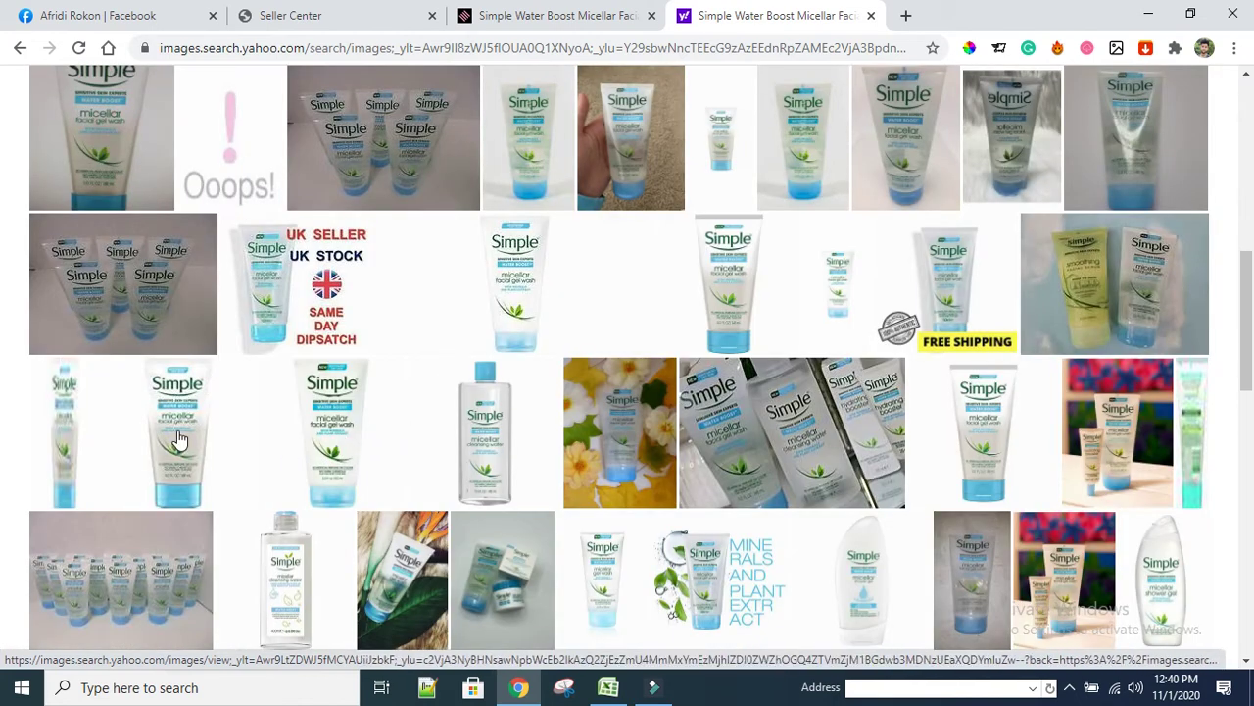
scroll(189, 438, down, 3)
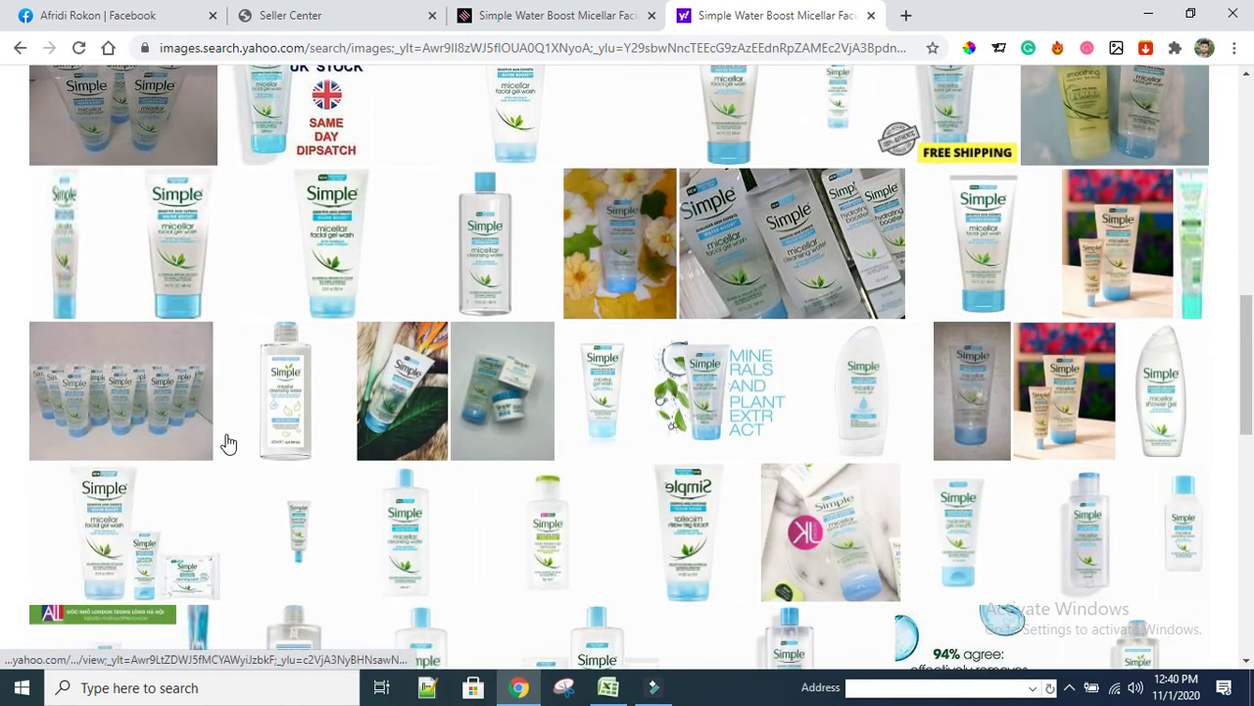
scroll(231, 441, down, 1)
scroll(252, 431, down, 1)
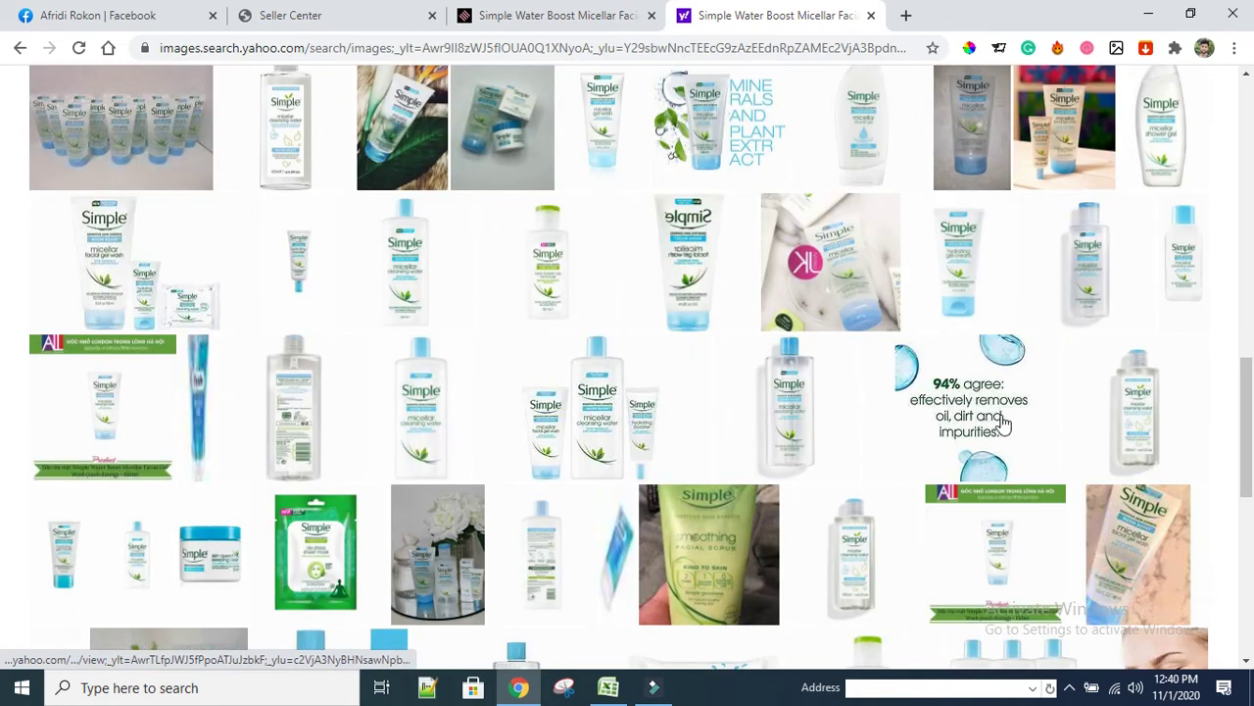
scroll(613, 428, down, 2)
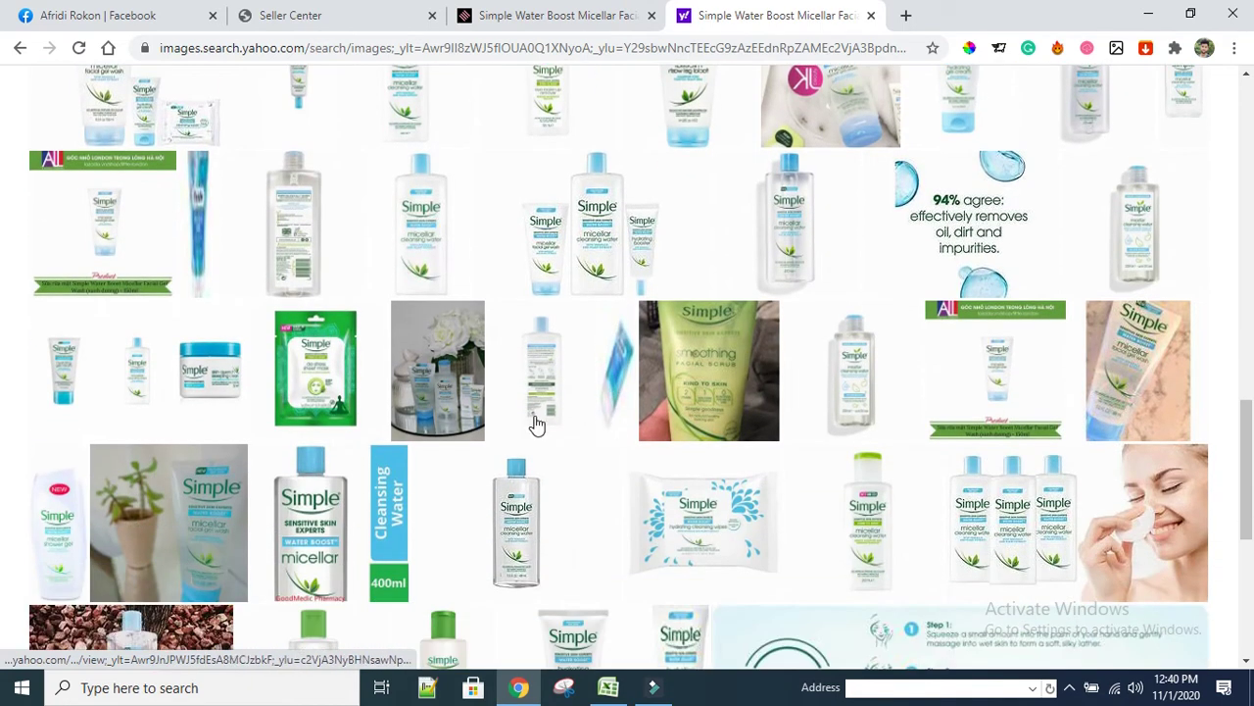
click(1148, 365)
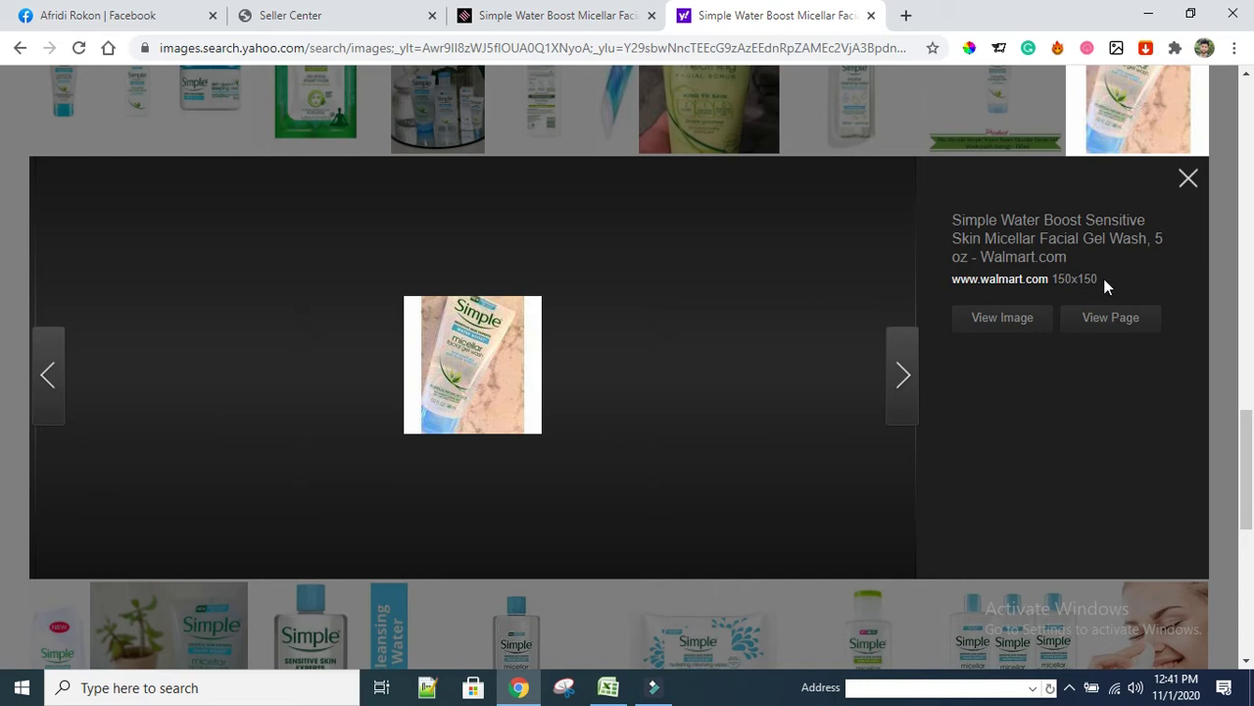
Close the Yahoo preview and scroll Seller Center to the variation's Price field, then return to Shajgoj
click(1188, 180)
click(559, 15)
click(317, 18)
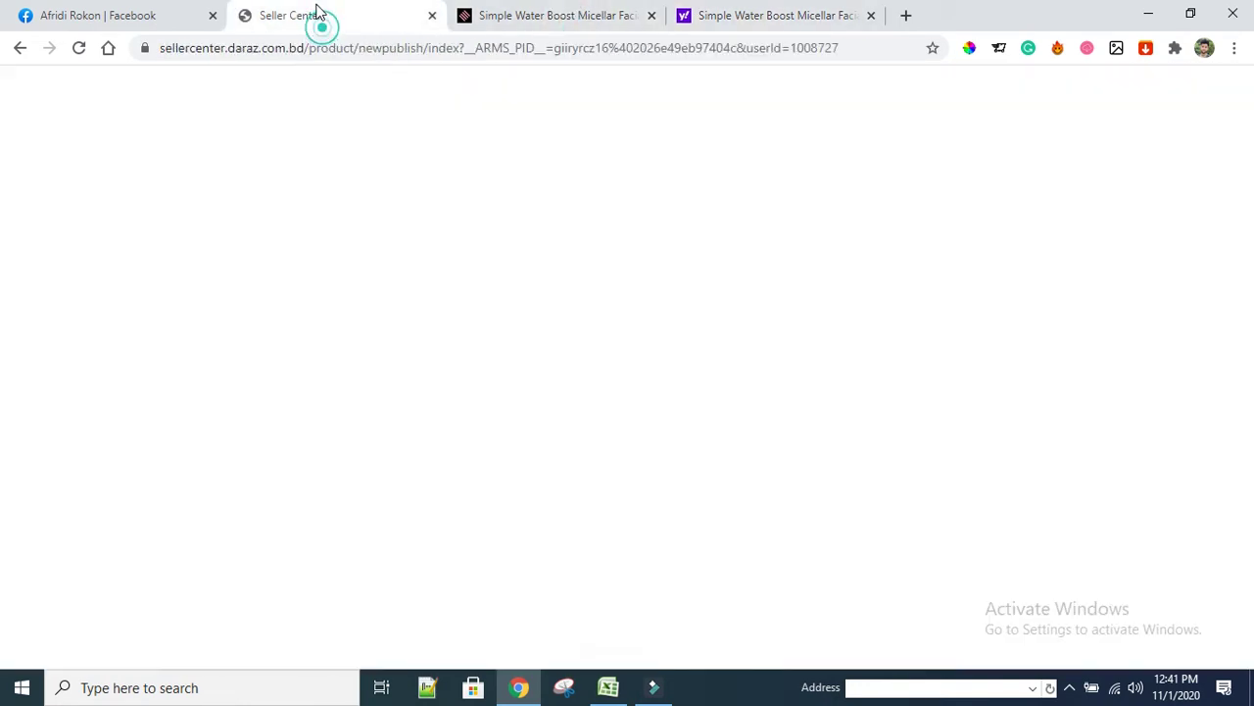
scroll(330, 370, down, 2)
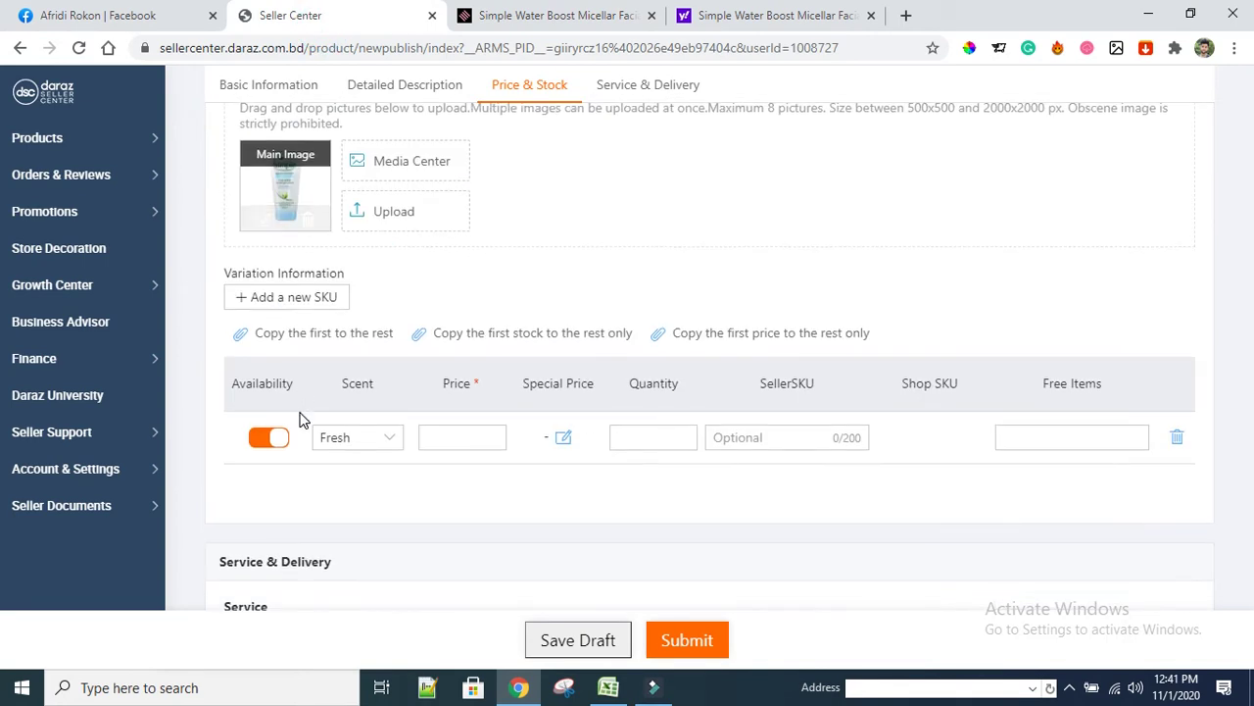
click(457, 437)
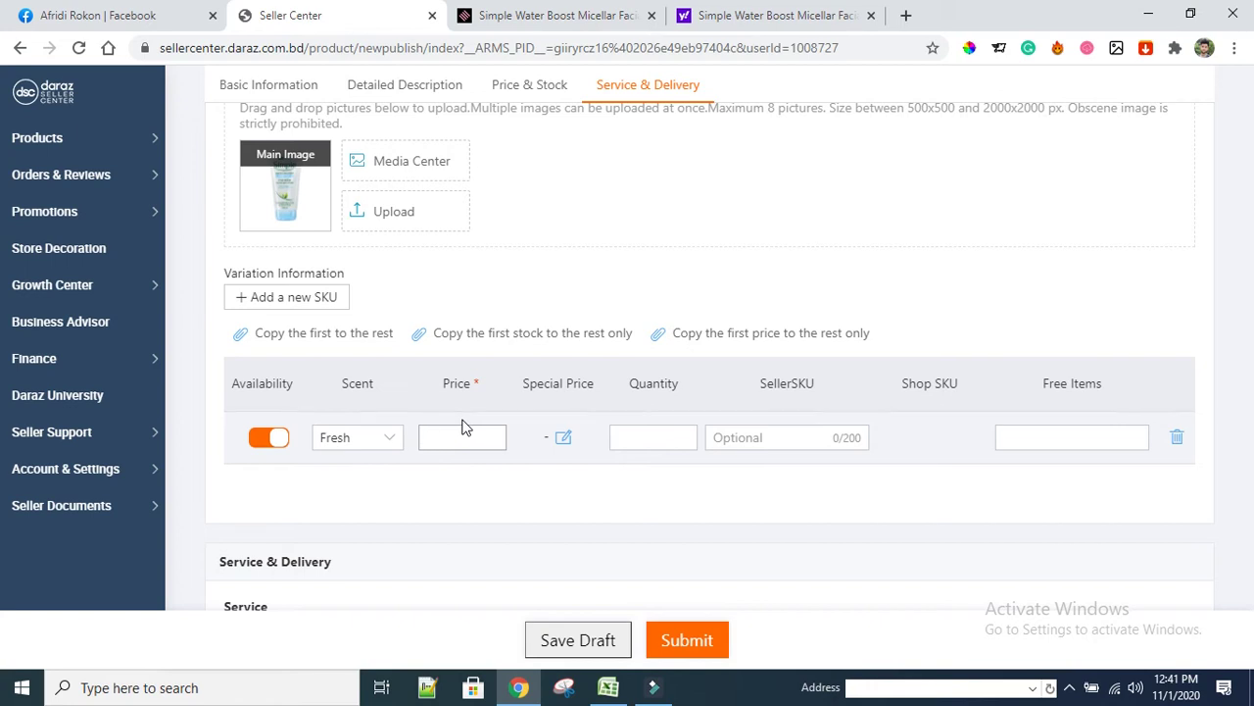
click(559, 14)
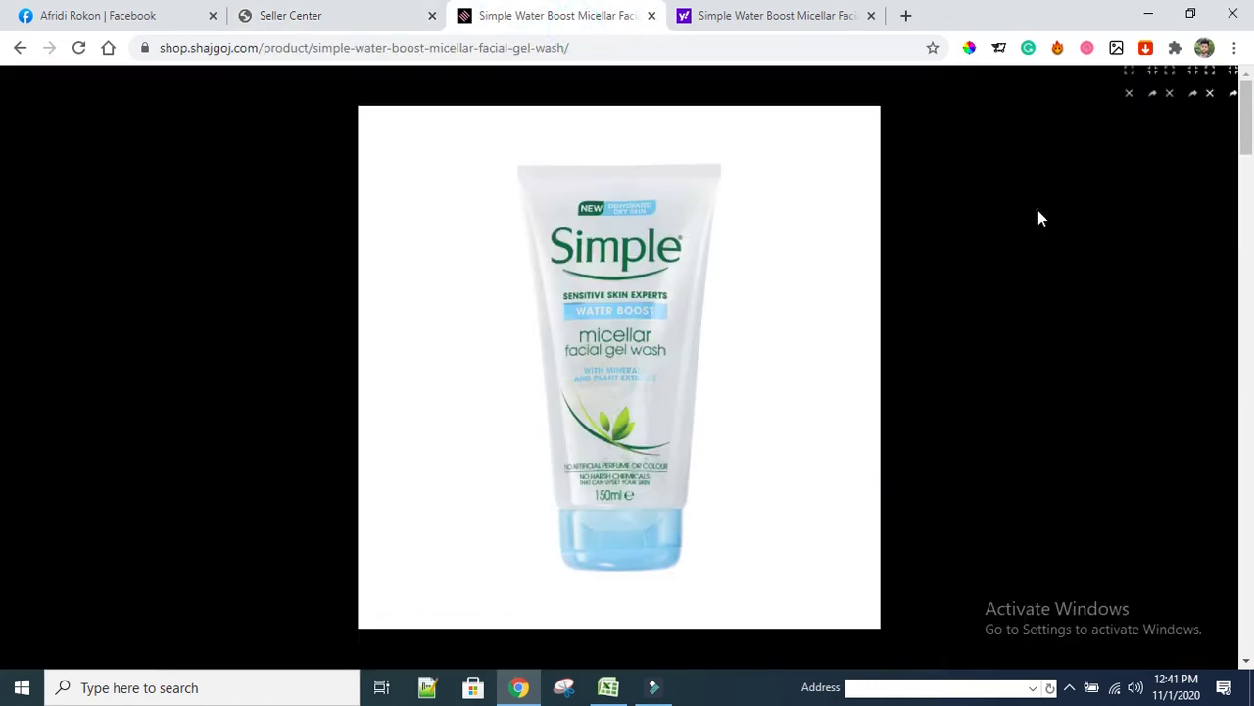
Close the Shajgoj lightbox and check the ৳475.00 sale price beside the ৳750.00 regular price
click(1039, 210)
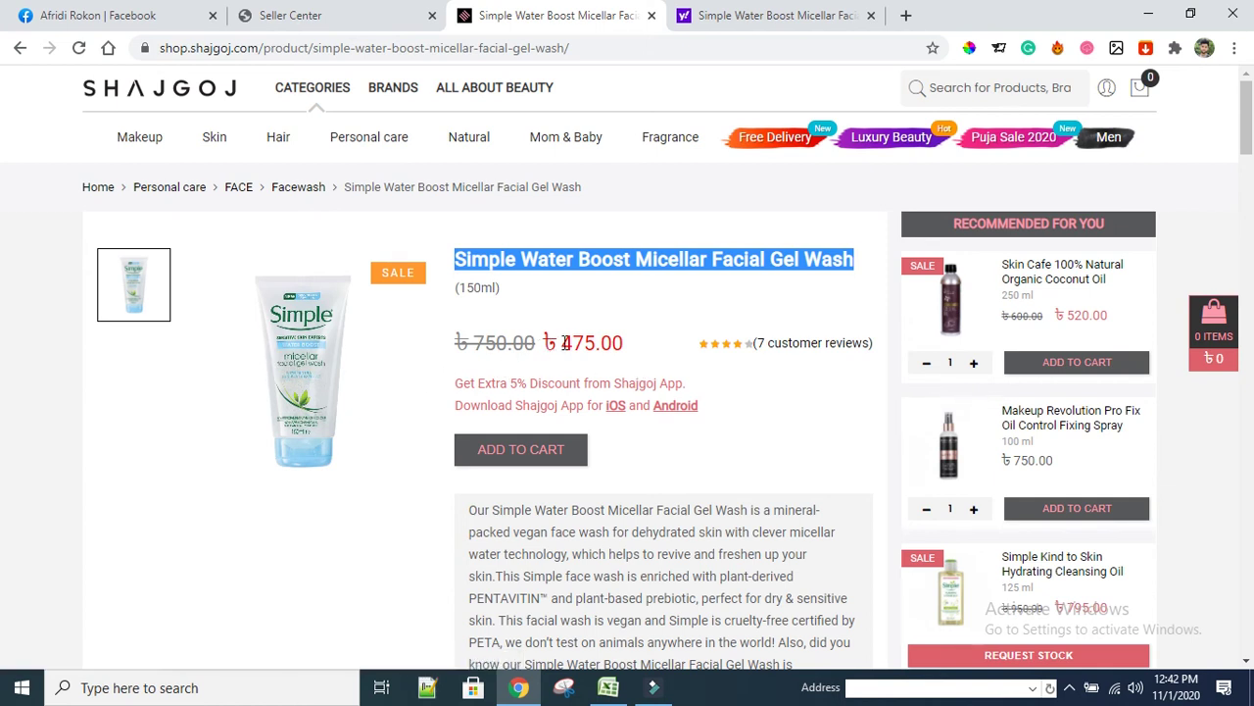
drag(564, 342, 600, 343)
click(579, 343)
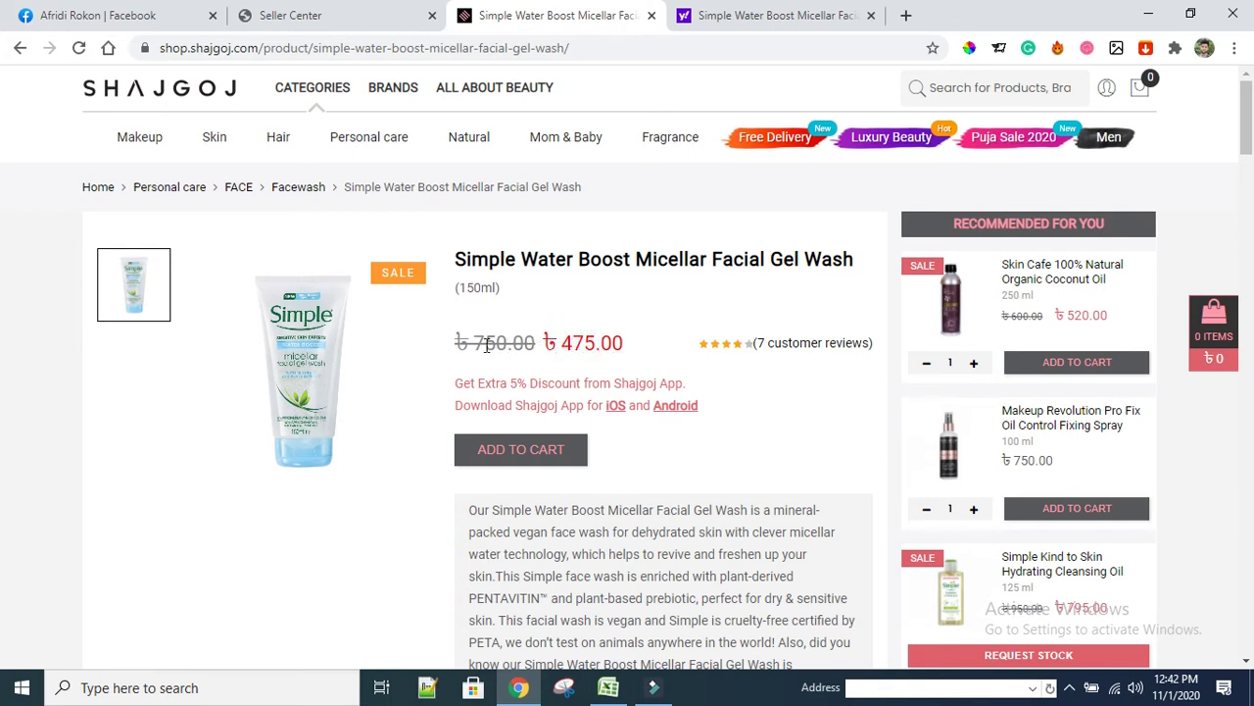
Enter 750 as the variation's price in Seller Center
click(282, 17)
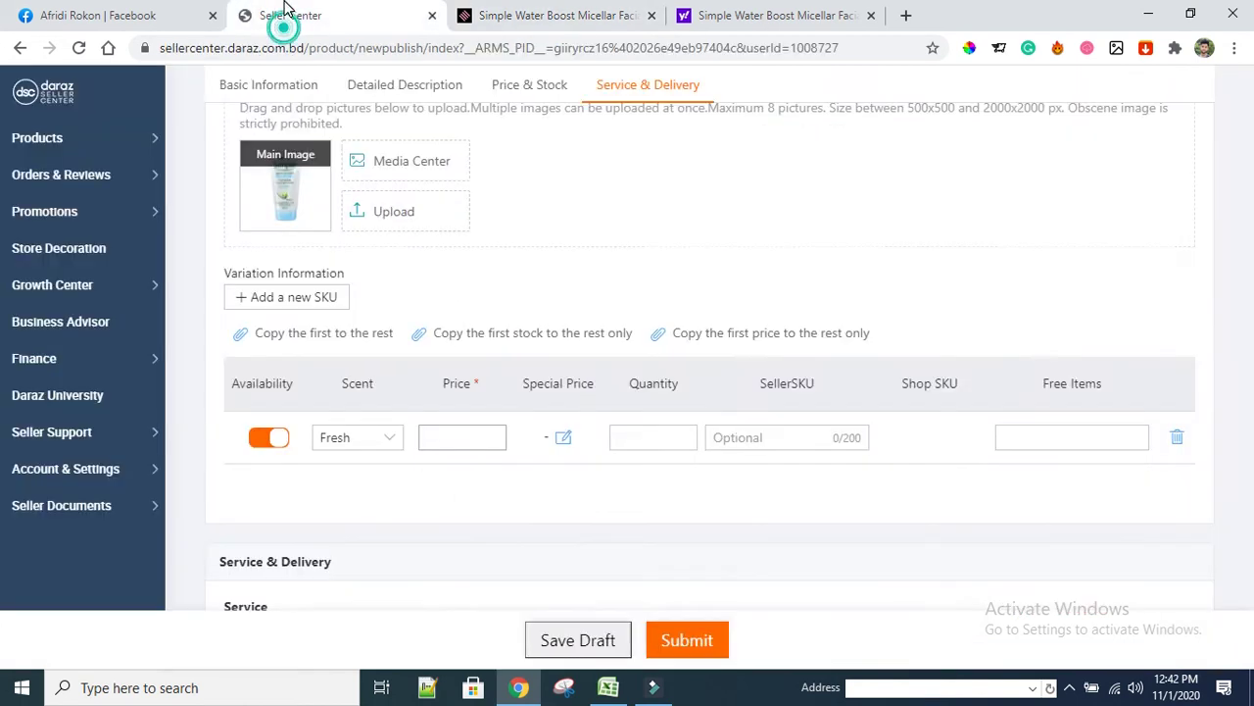
click(443, 431)
text(750)
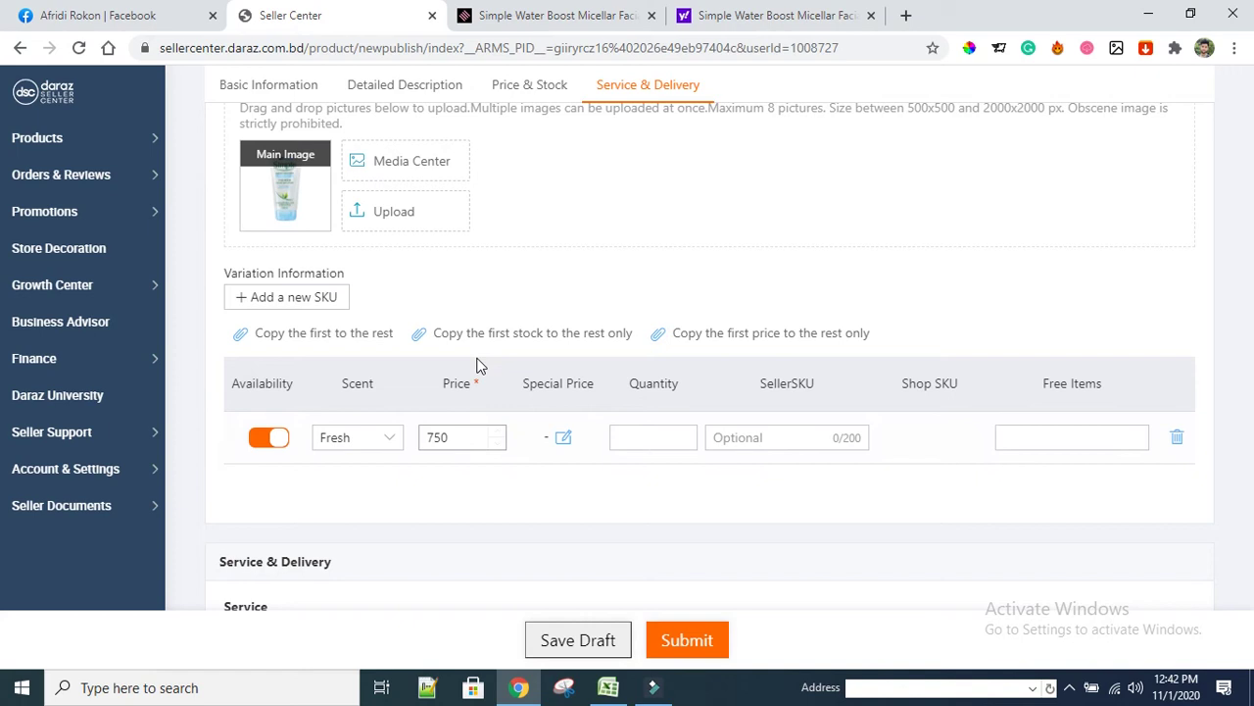
Open the Special Price popup and begin typing 52 after rechecking Shajgoj's prices
click(564, 438)
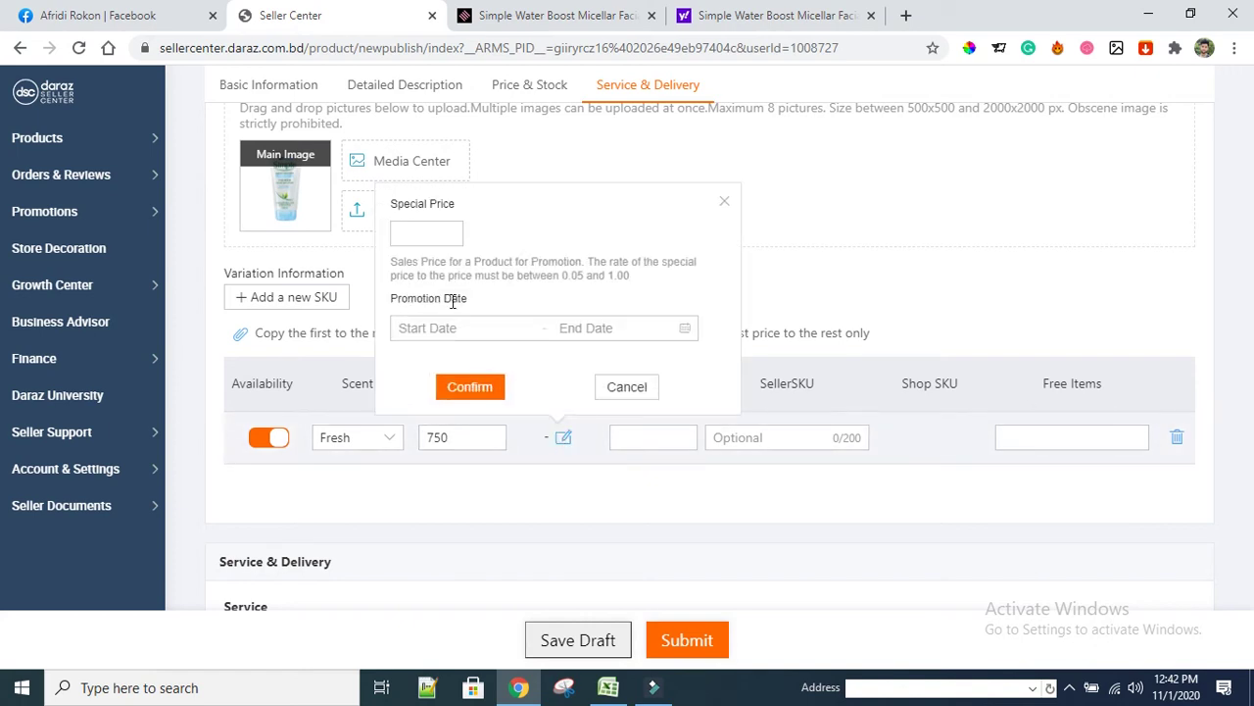
click(585, 28)
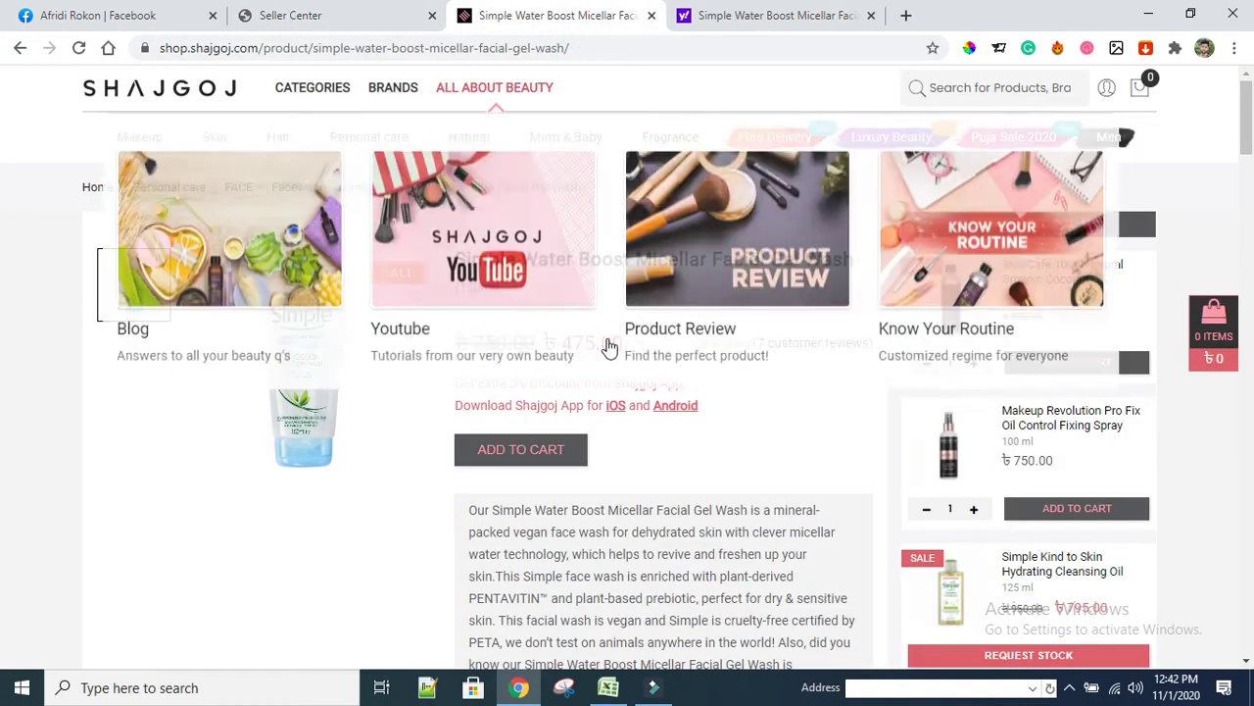
click(316, 20)
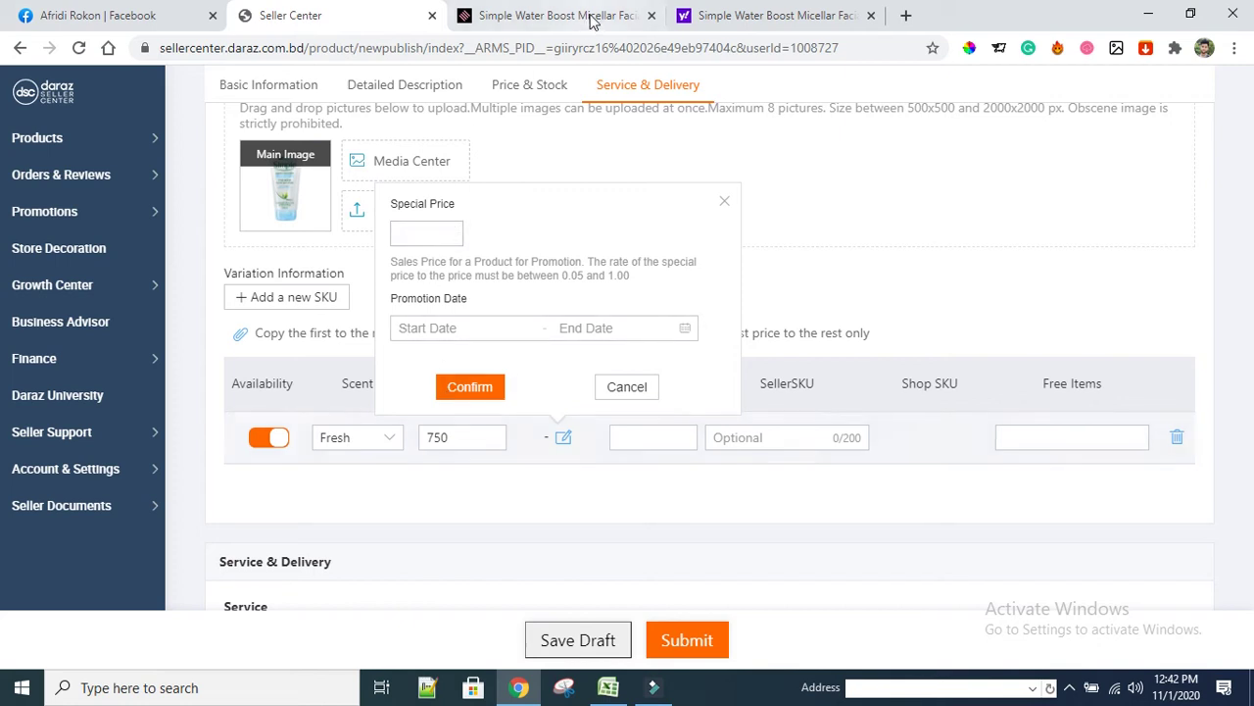
click(591, 19)
click(356, 20)
click(427, 230)
click(427, 230)
text(520)
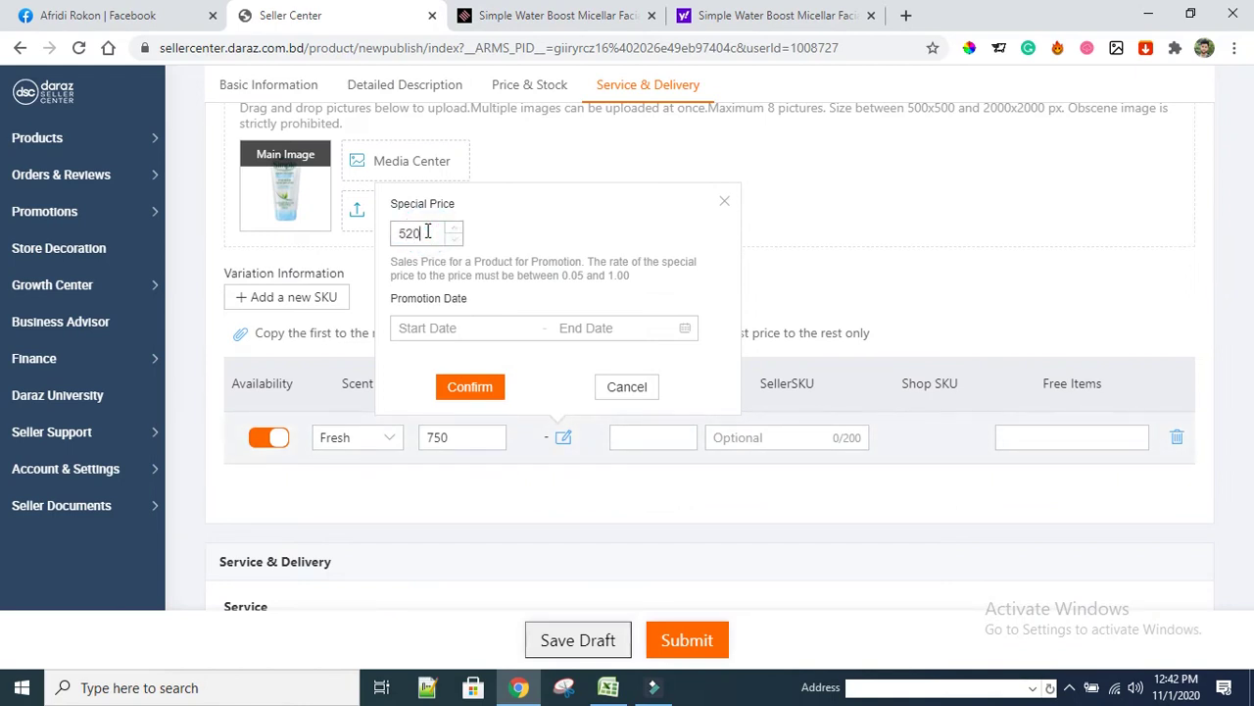
Advance the promotion date picker several years, mistakenly picking December 31, 2036
click(545, 326)
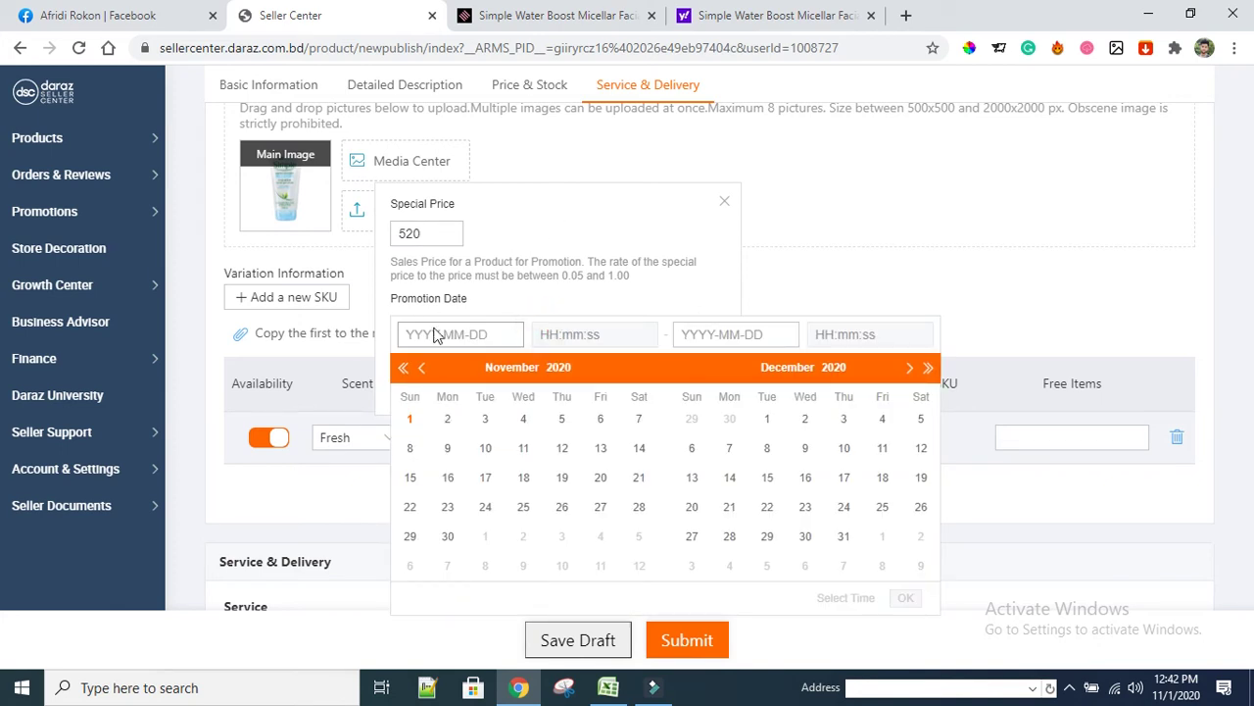
scroll(460, 480, up, 2)
scroll(461, 480, down, 2)
click(929, 370)
click(929, 370)
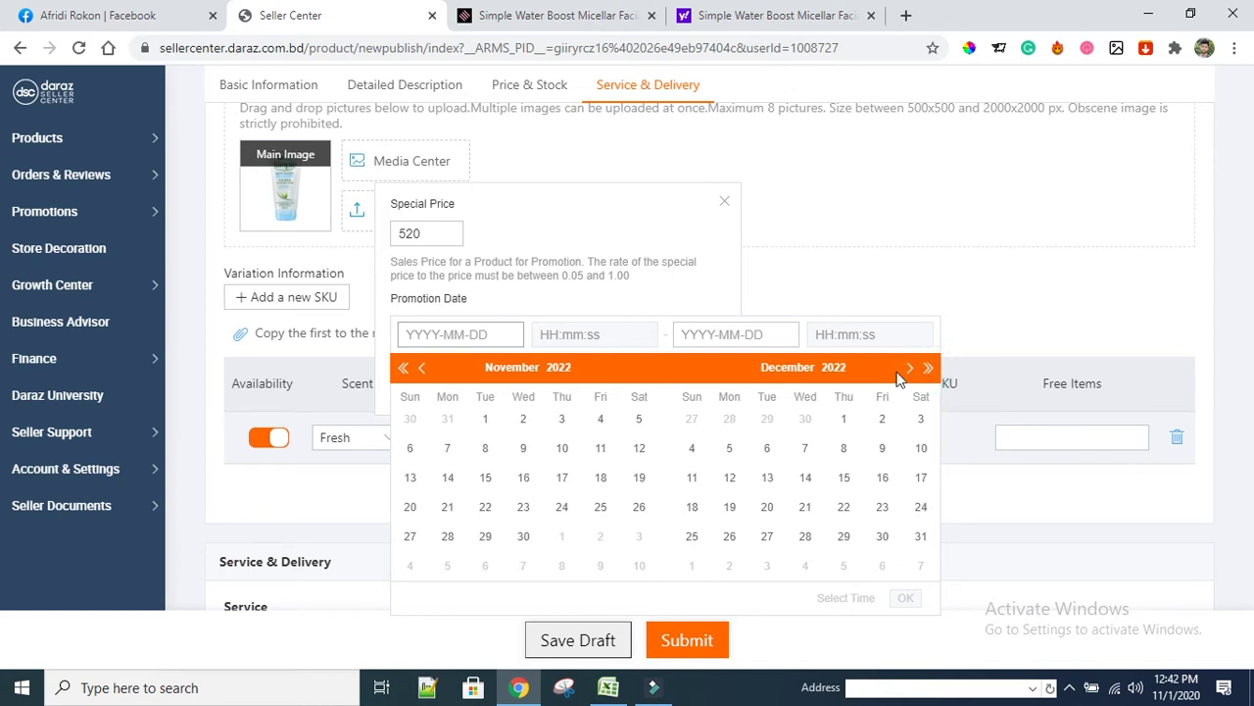
click(929, 371)
click(929, 371)
click(929, 371)
click(929, 370)
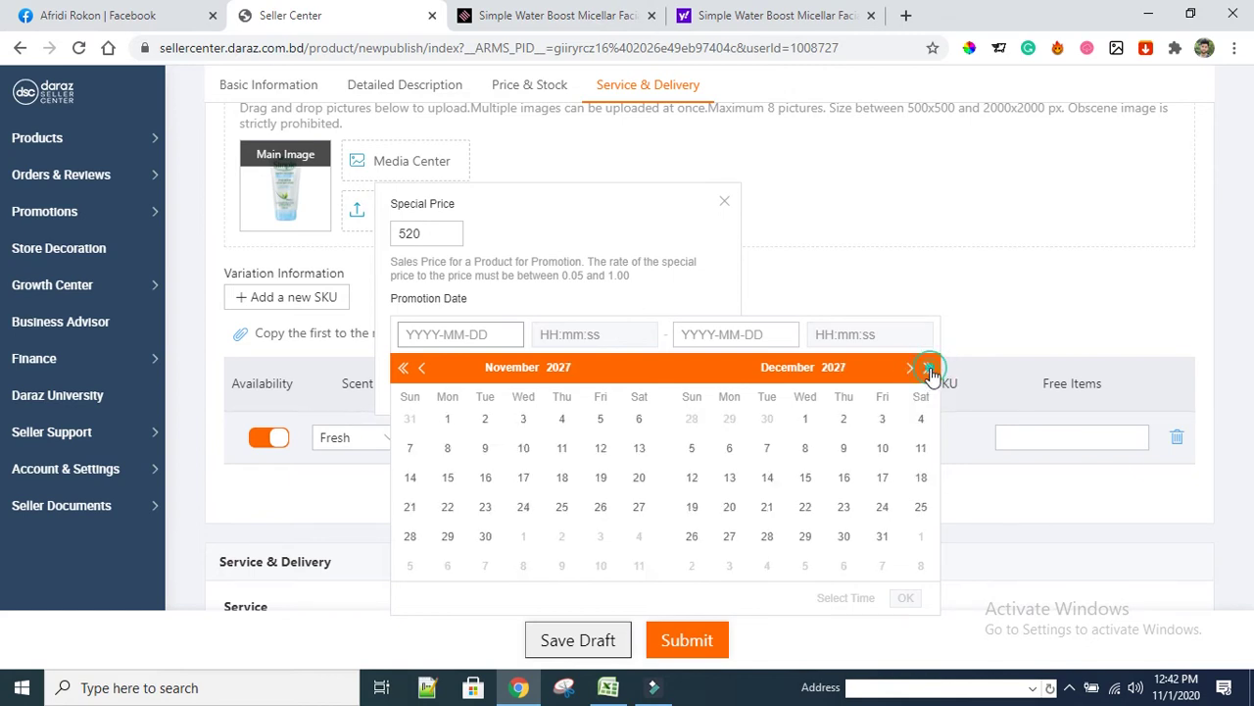
click(929, 371)
click(929, 370)
click(929, 371)
click(929, 370)
click(929, 370)
click(929, 370)
click(929, 370)
click(929, 371)
click(929, 371)
click(929, 371)
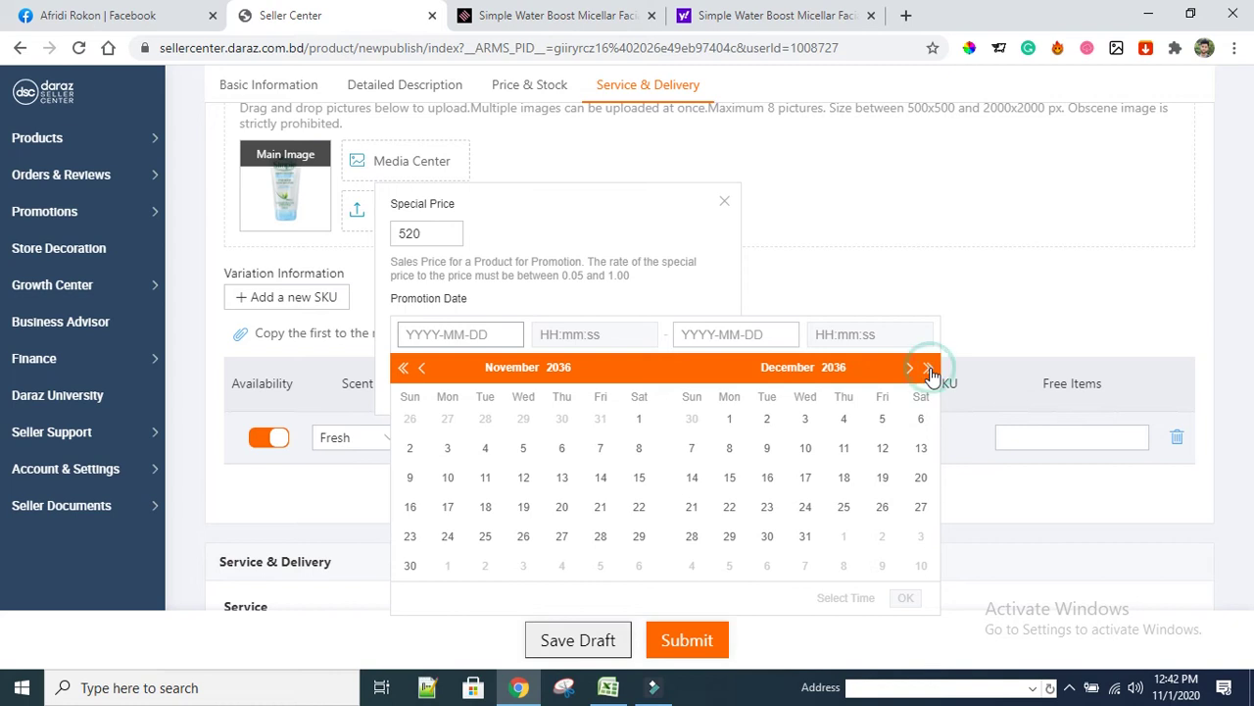
click(805, 536)
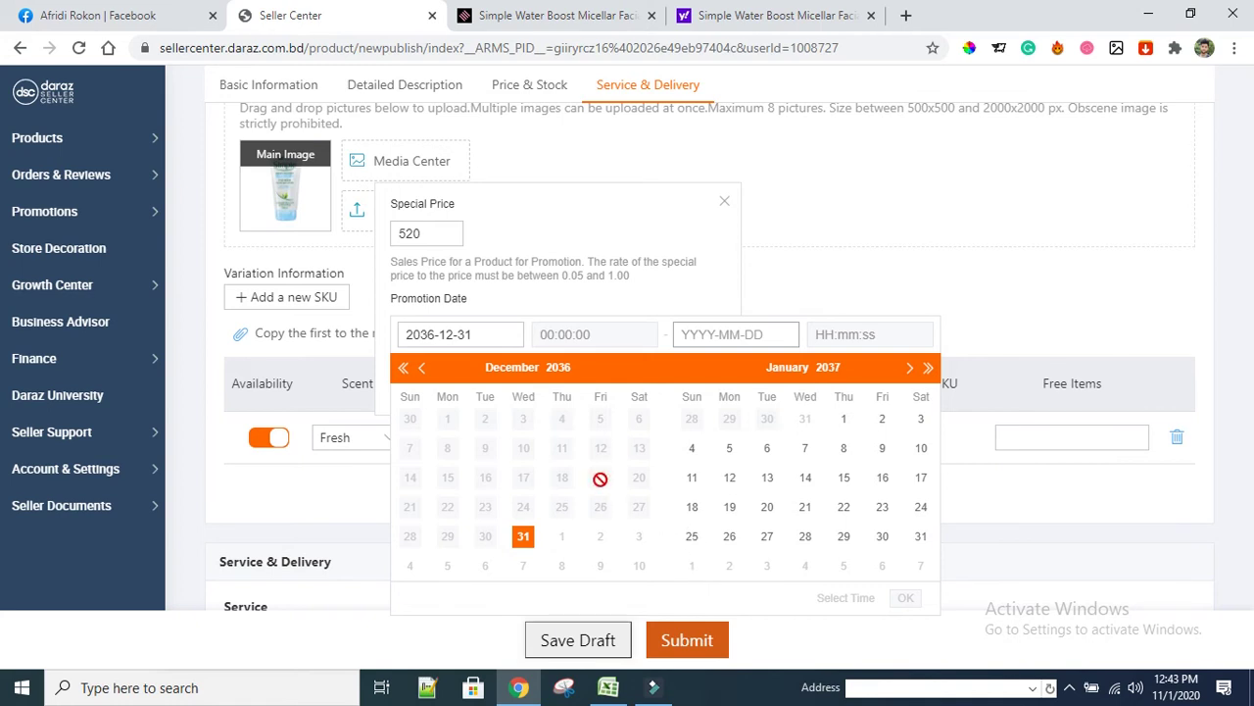
scroll(538, 446, up, 4)
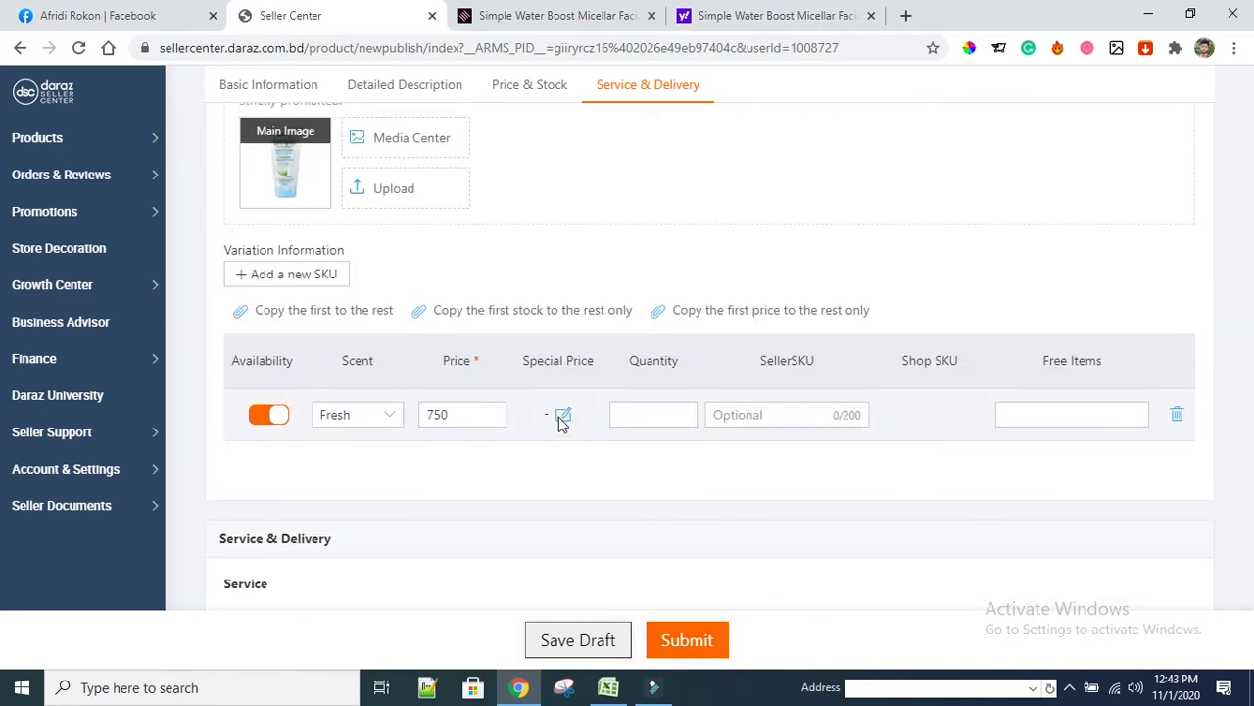
Confirm the Fresh variant's special price 520 for 2020-11-01 to 2030-12-31, then go to Quantity
click(562, 417)
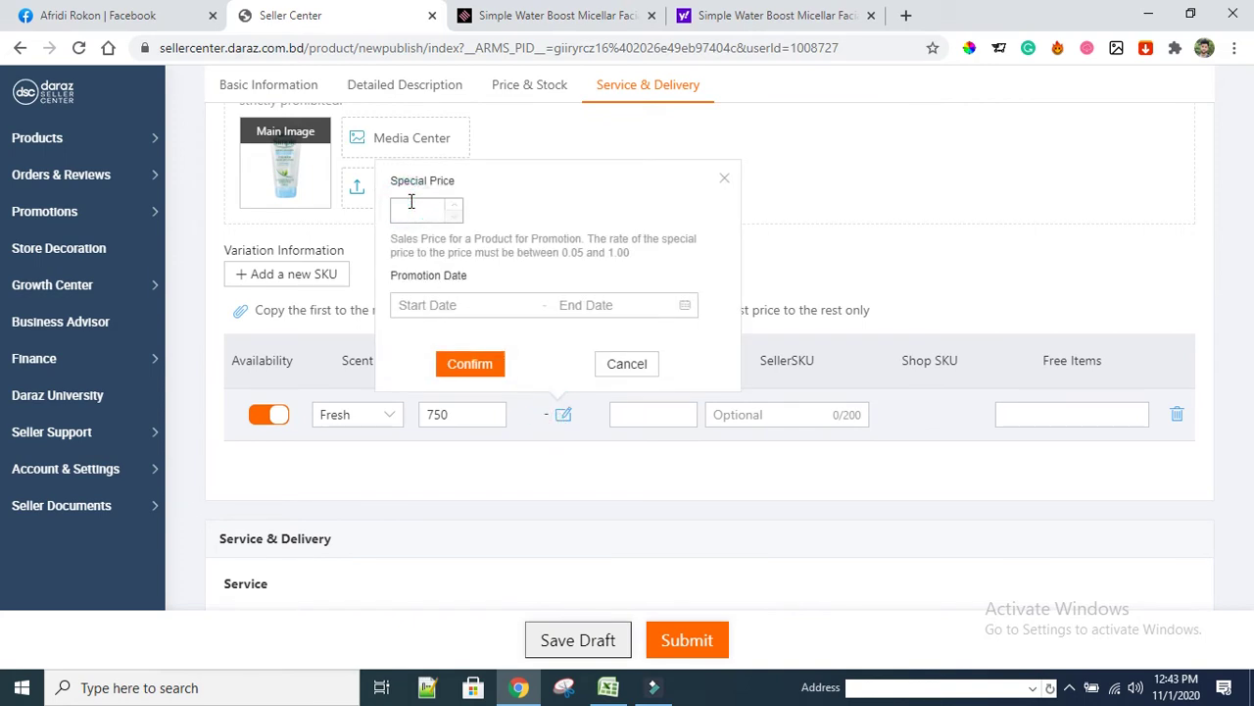
click(534, 300)
click(410, 396)
click(925, 345)
click(925, 345)
click(926, 345)
click(925, 345)
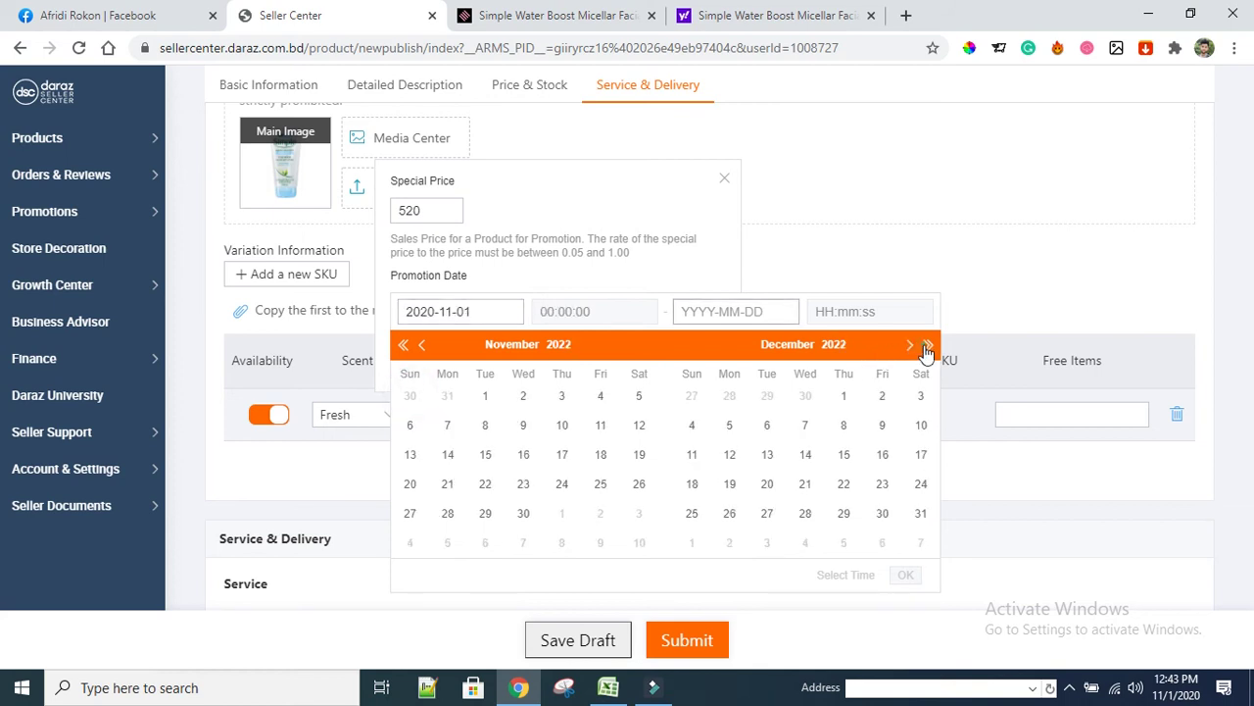
click(925, 345)
click(925, 345)
click(925, 345)
click(925, 345)
click(925, 345)
click(768, 514)
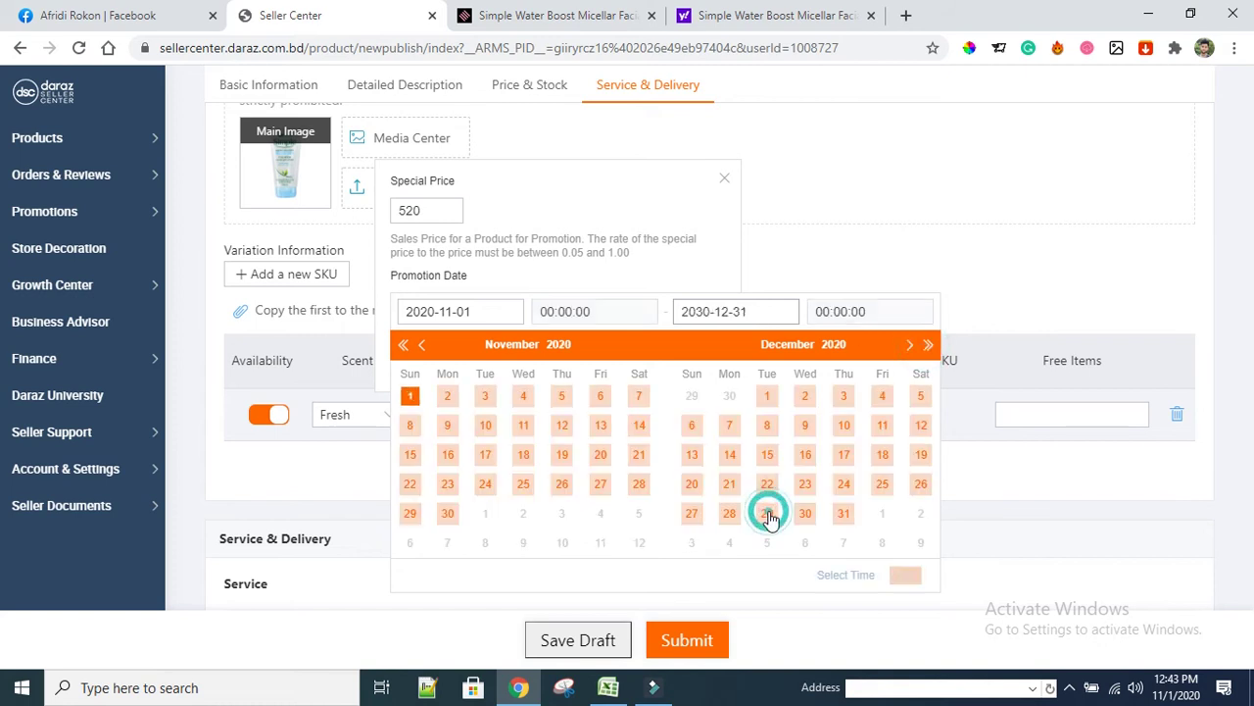
scroll(1078, 481, down, 1)
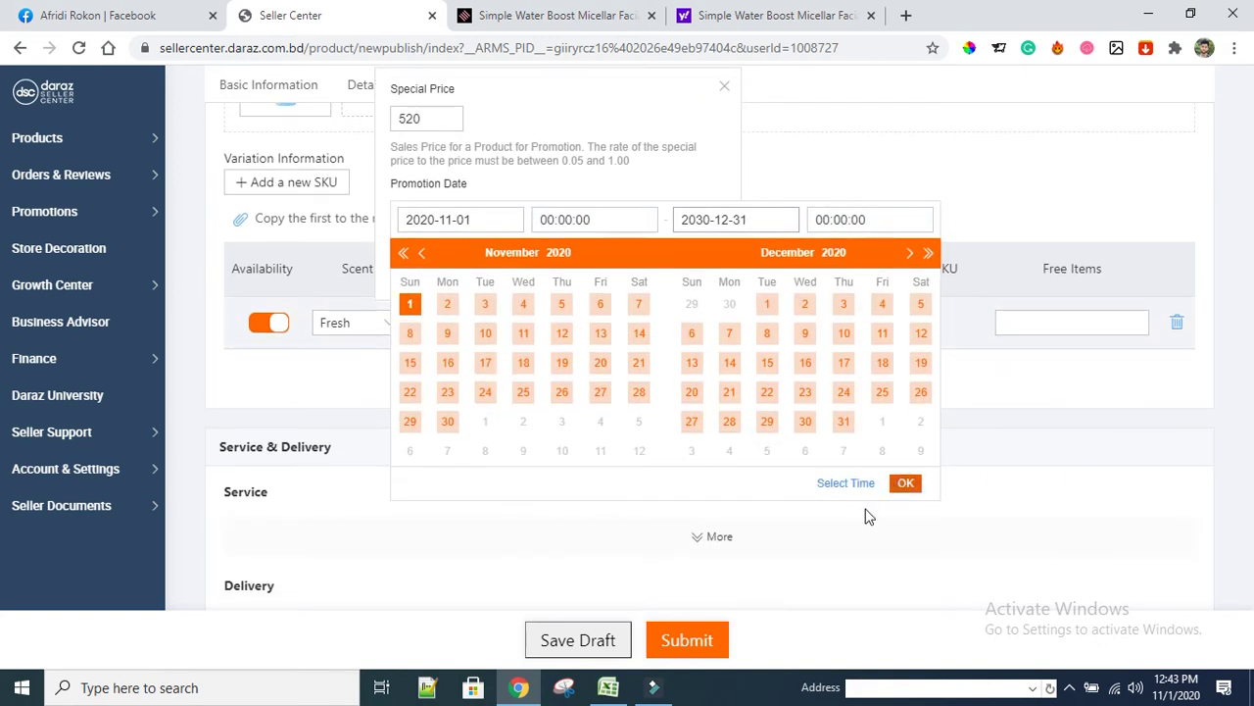
click(682, 647)
click(907, 483)
click(458, 276)
click(661, 329)
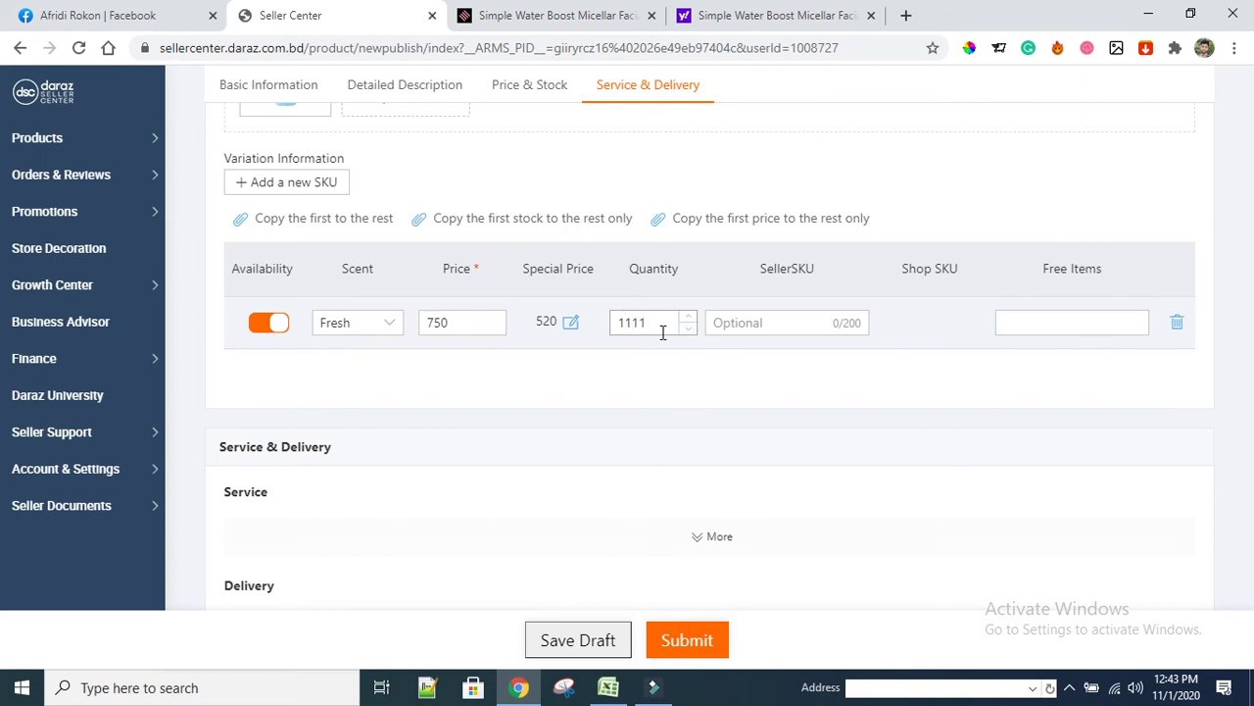
Enter package weight 0.3 kg and dimensions 12 × 12 × 12 cm
scroll(620, 383, down, 2)
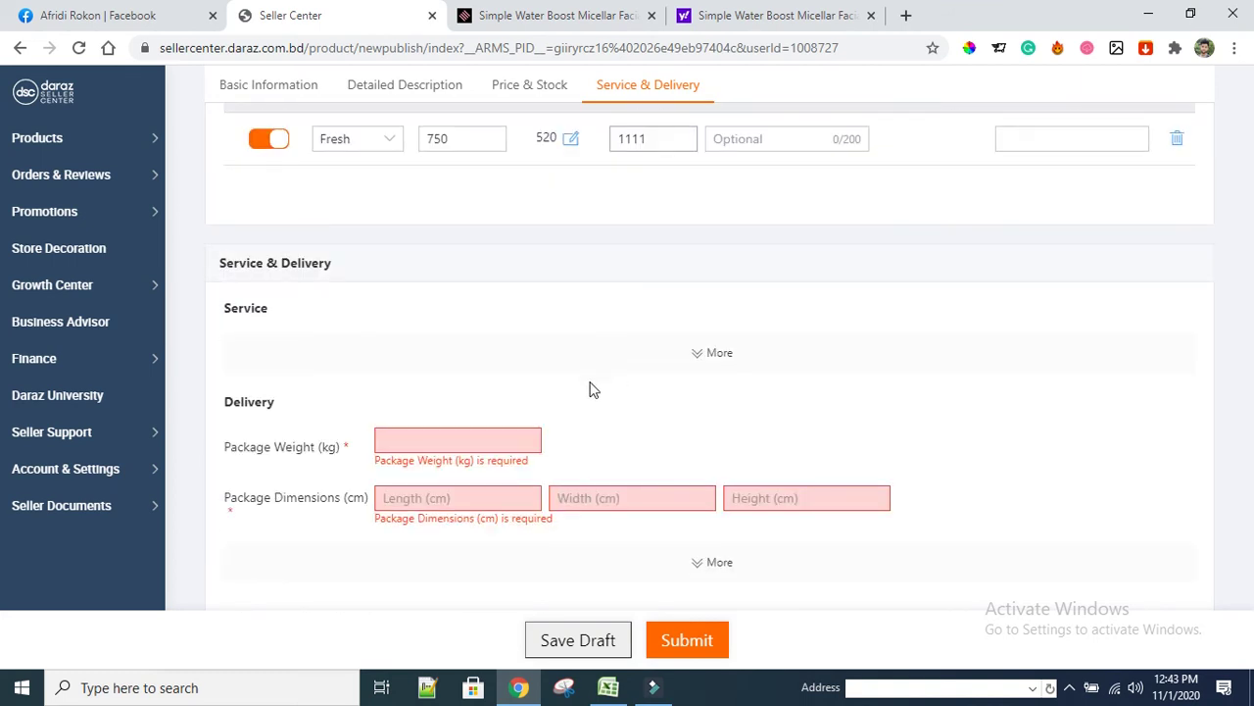
click(419, 437)
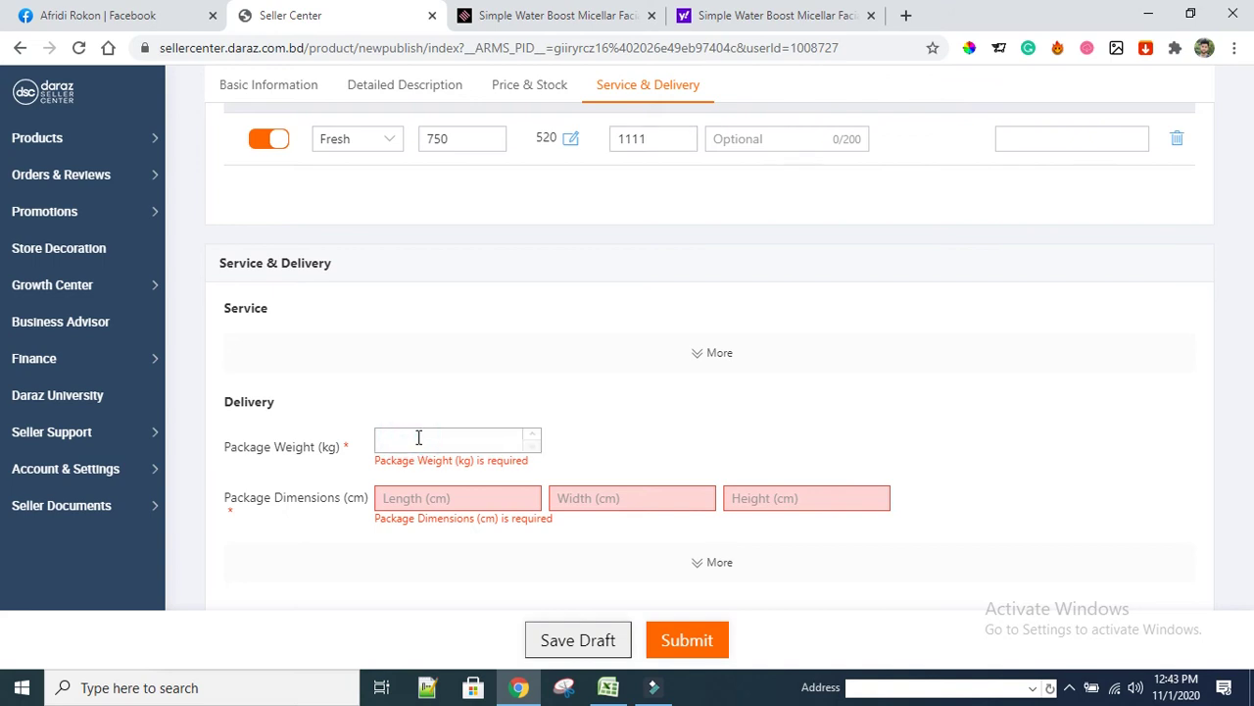
text(0.3)
click(440, 500)
text(12)
text(12)
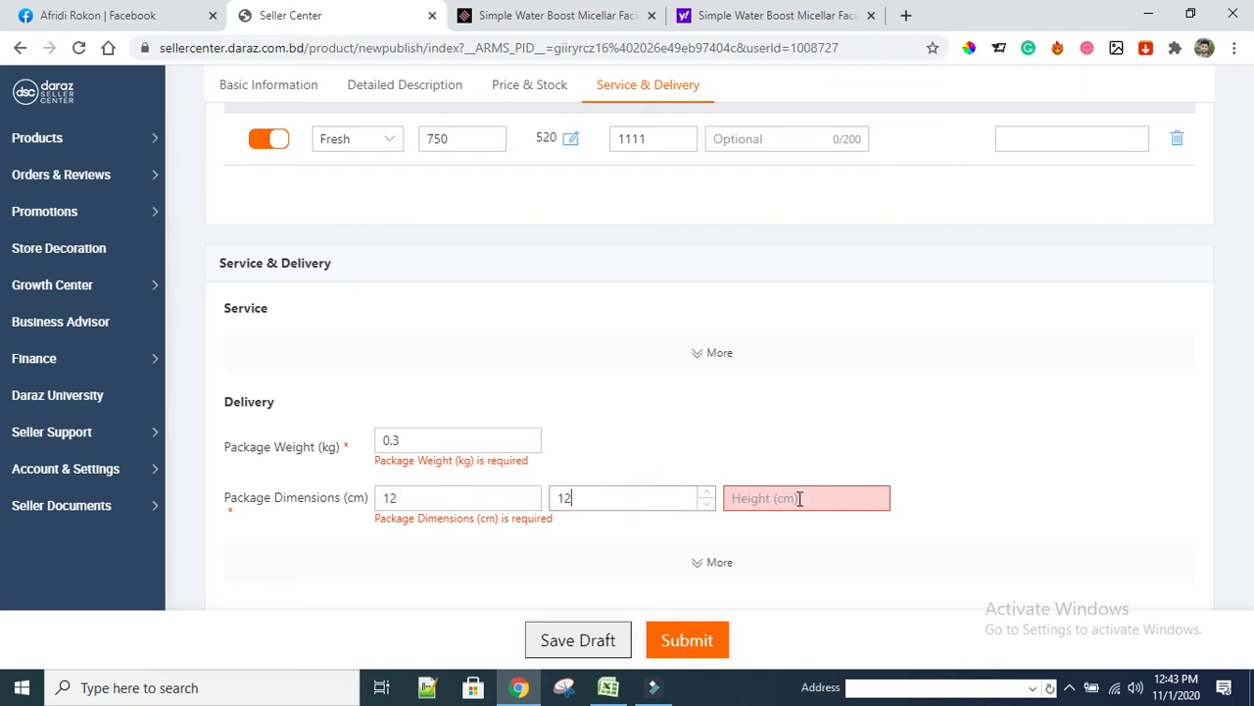
click(798, 497)
text(12)
Submit the completed product listing
scroll(611, 500, down, 2)
scroll(614, 496, up, 5)
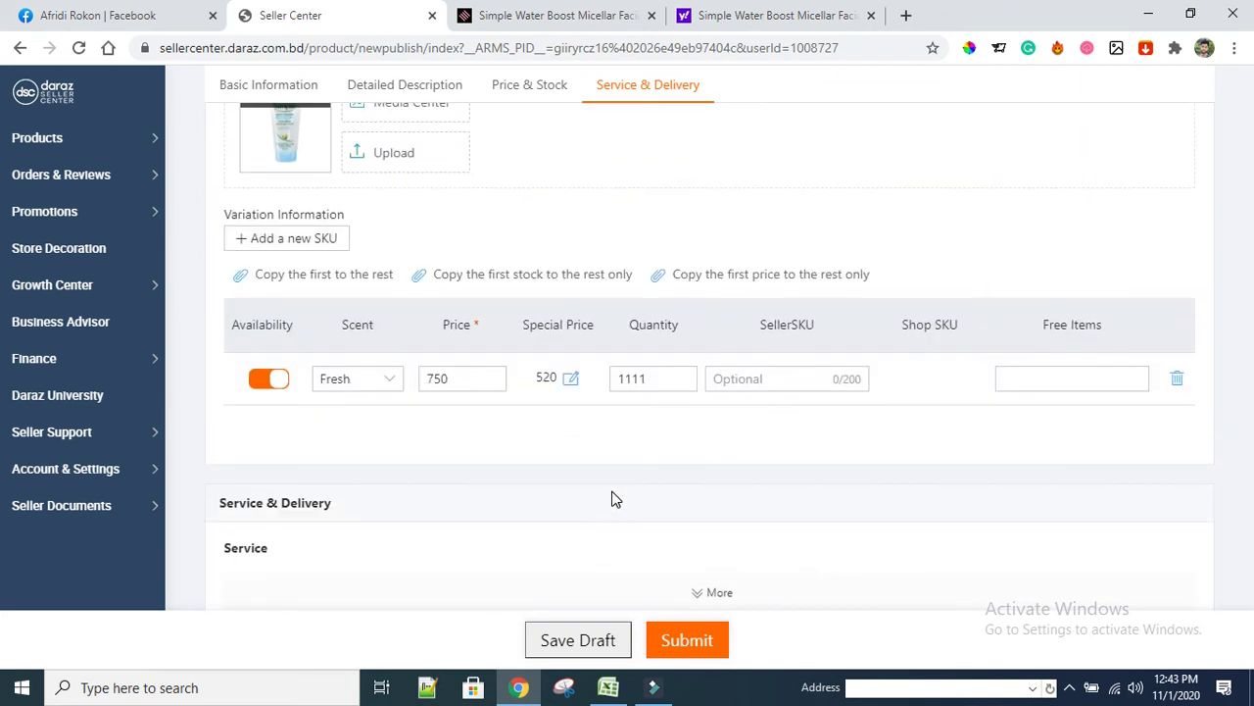
scroll(658, 498, down, 5)
click(670, 638)
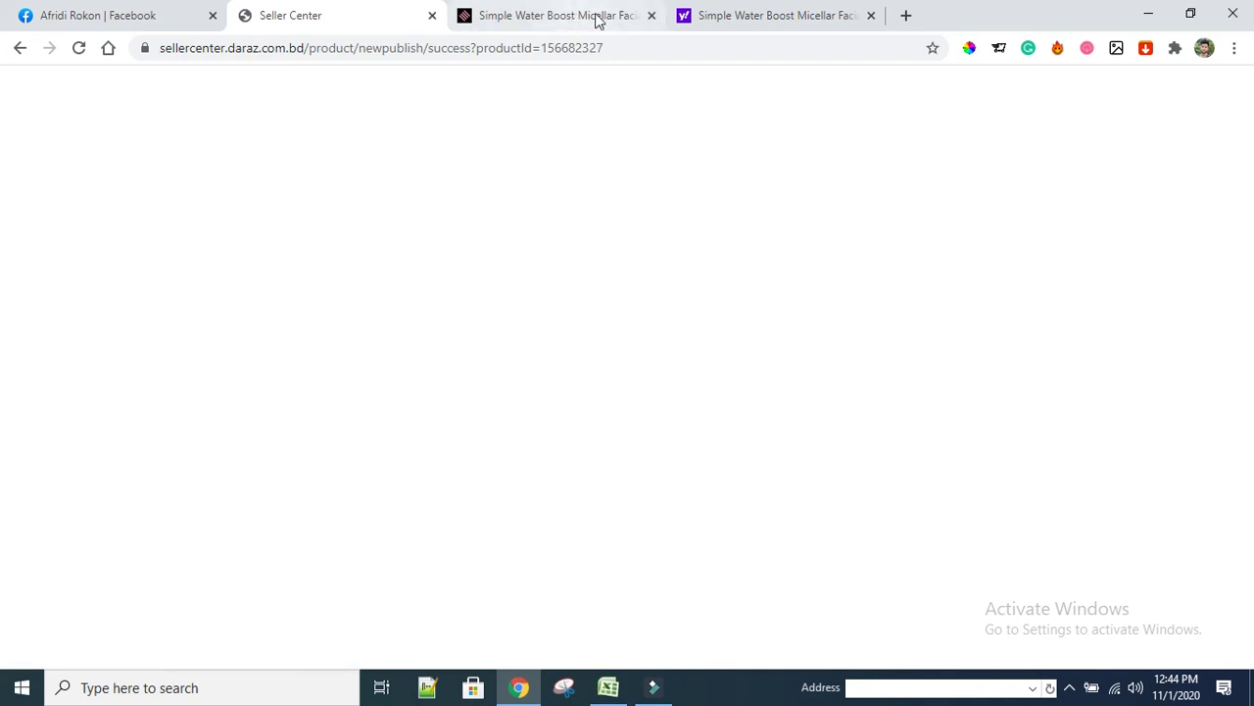
Close the Shajgoj and Yahoo tabs and open google.com in a new tab
click(648, 17)
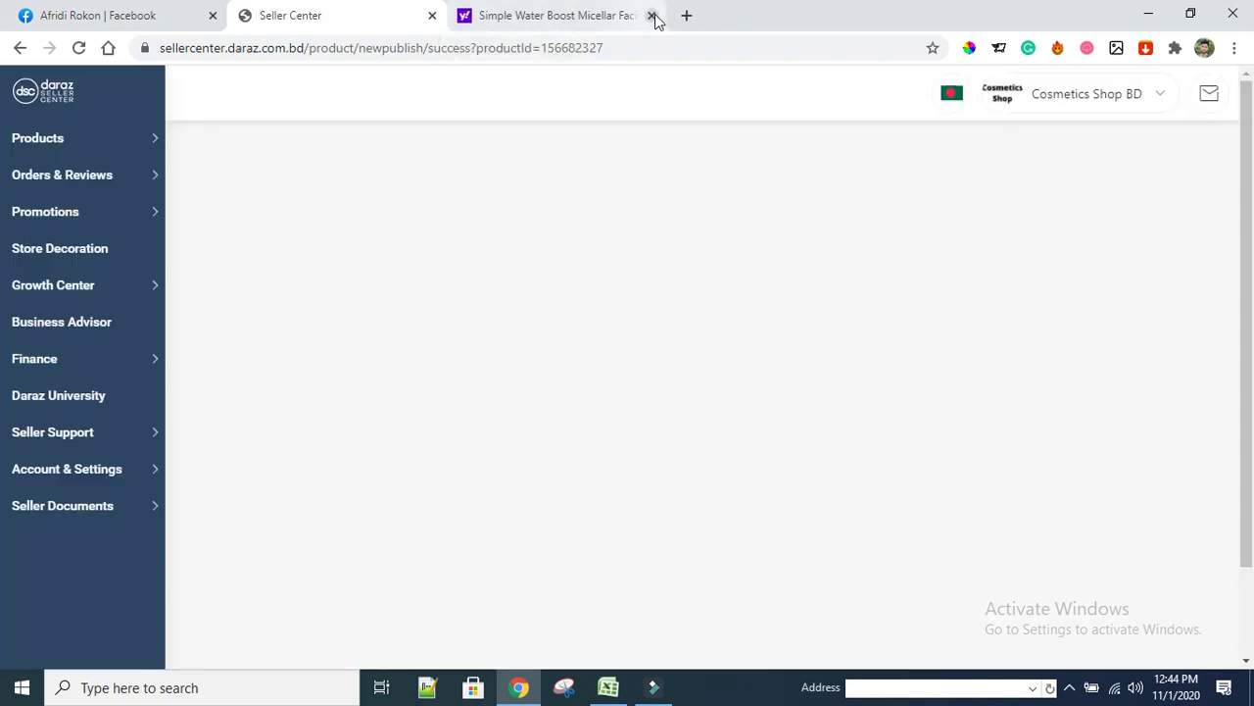
click(651, 17)
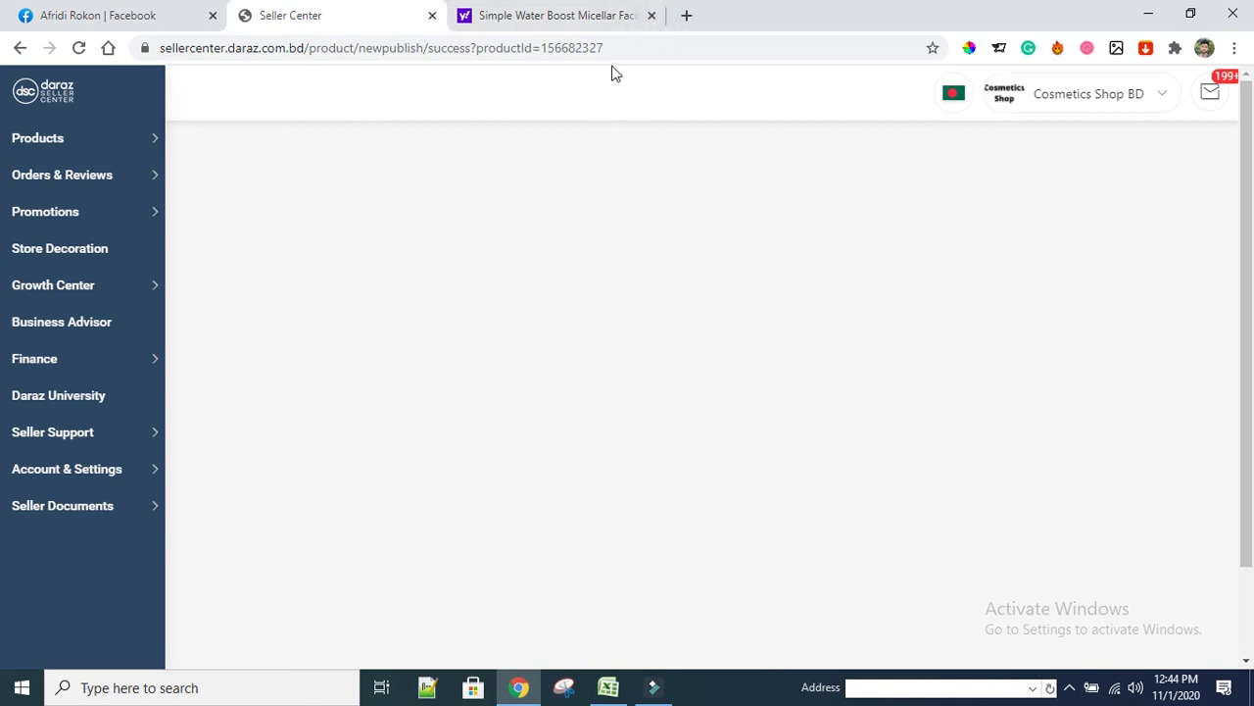
click(463, 15)
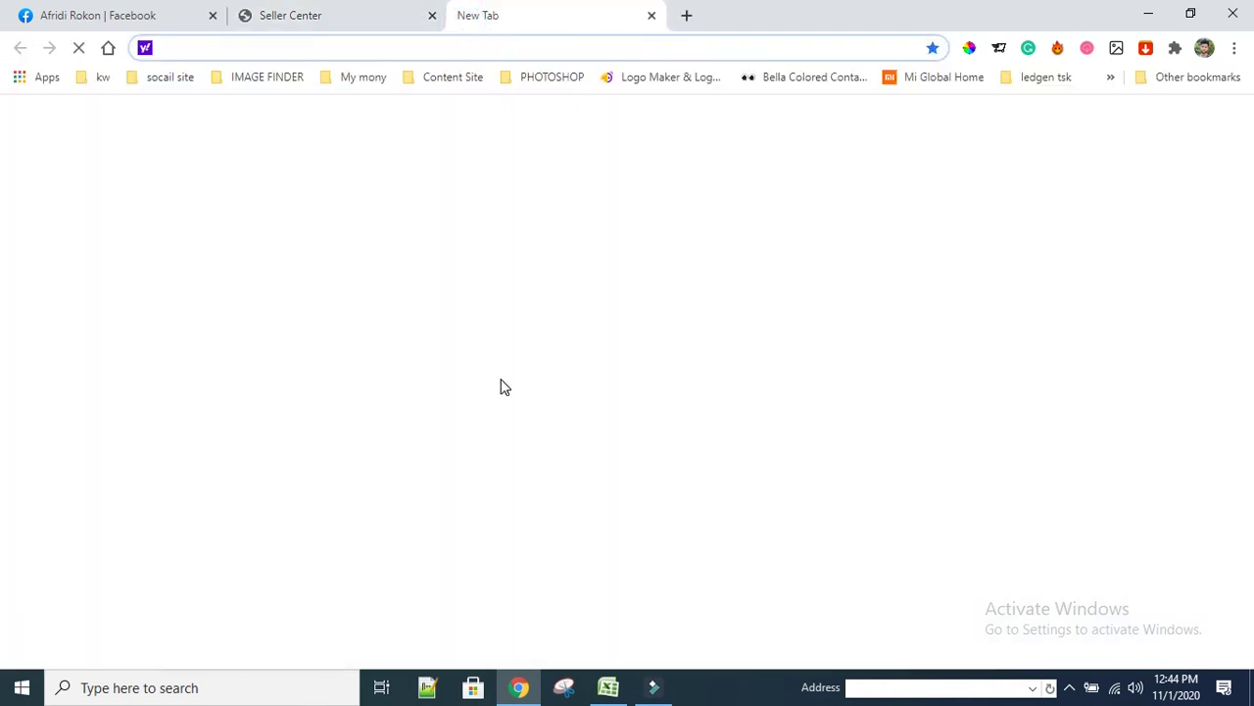
click(372, 51)
text(g)
key(Return)
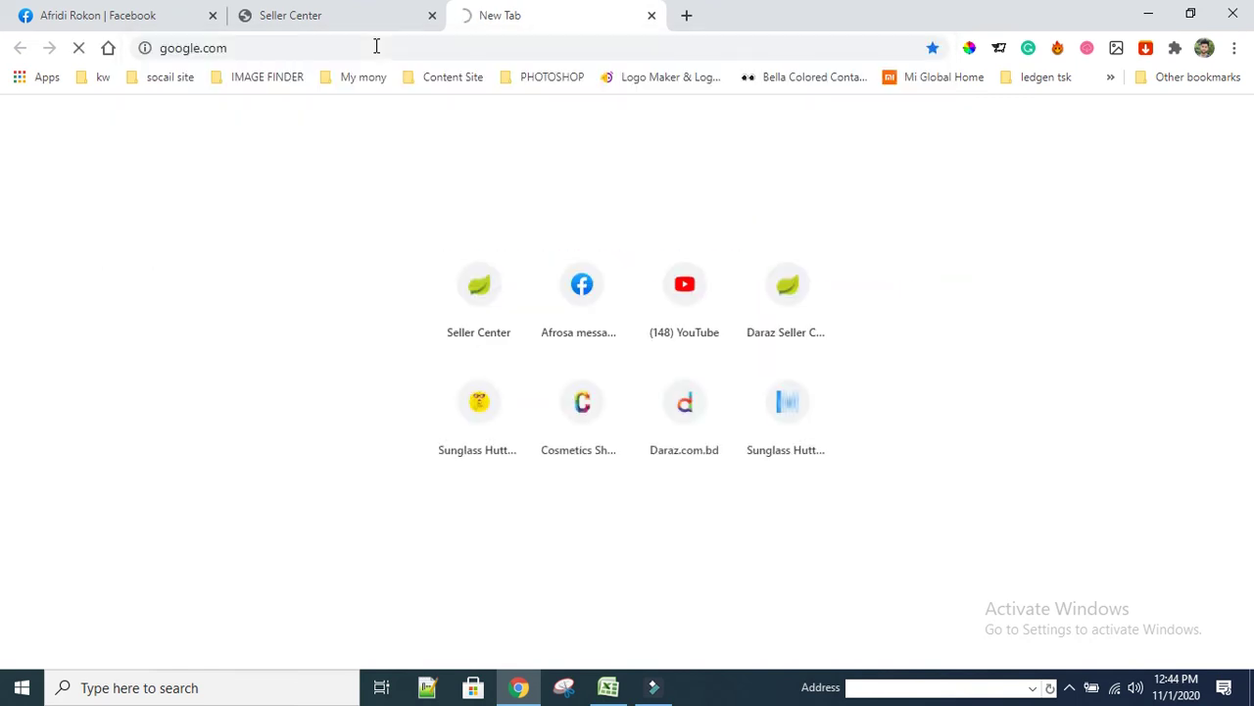
Check Seller Center's publish confirmation, then bring the Excel product-links sheet forward
click(393, 12)
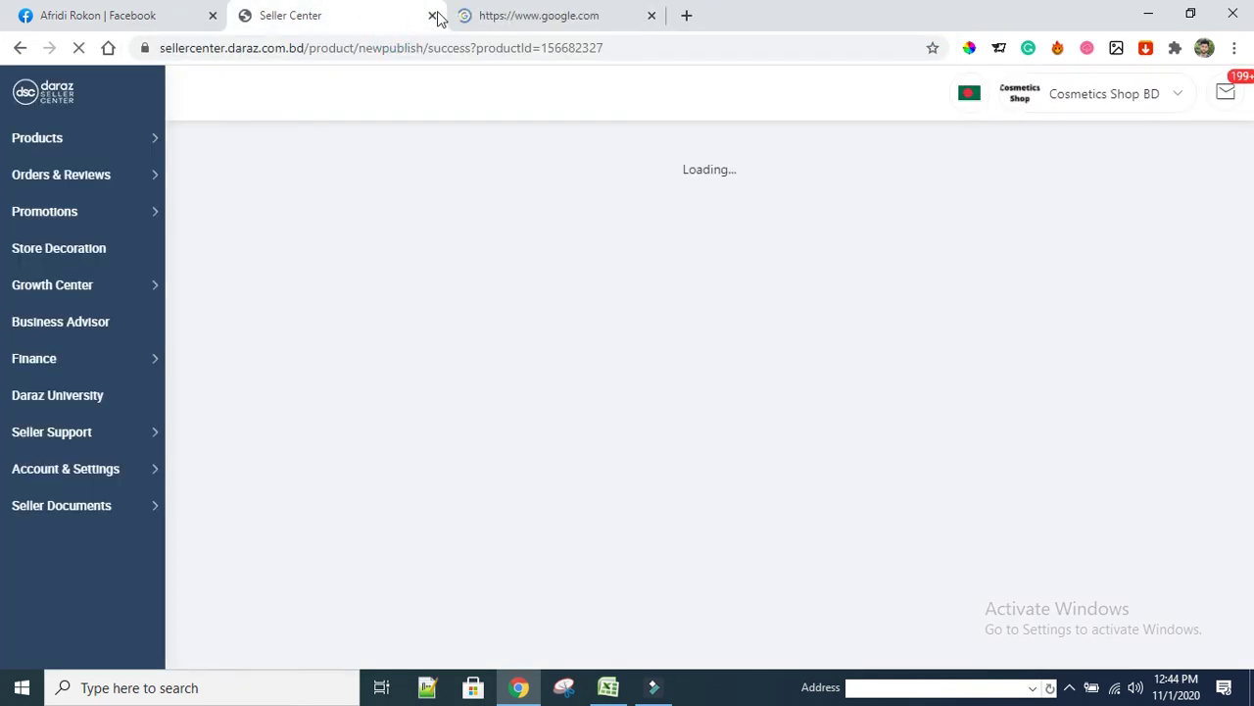
click(574, 24)
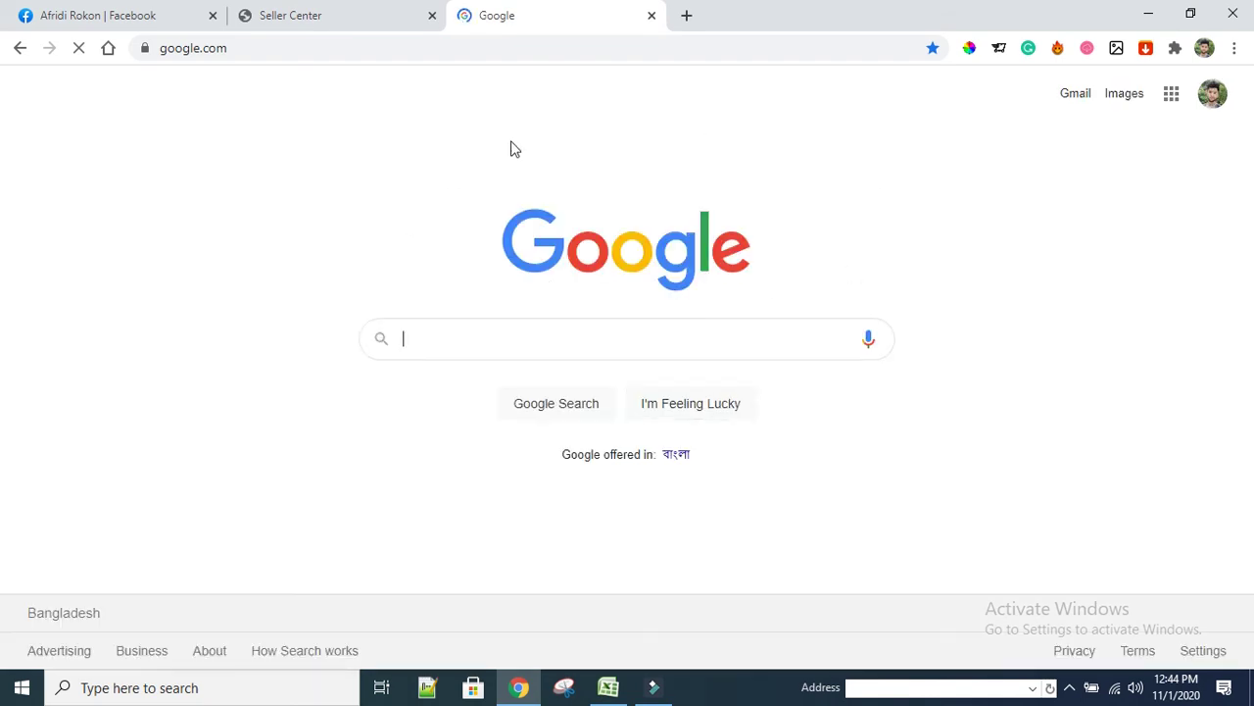
click(297, 17)
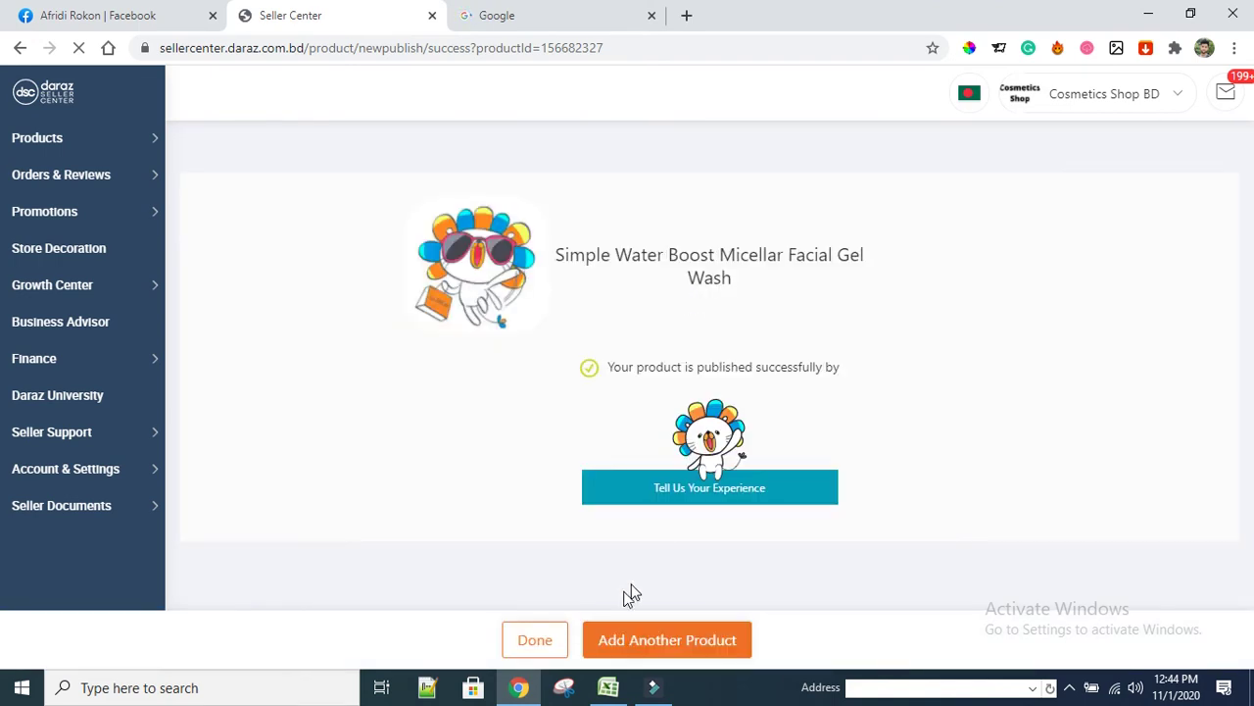
click(608, 686)
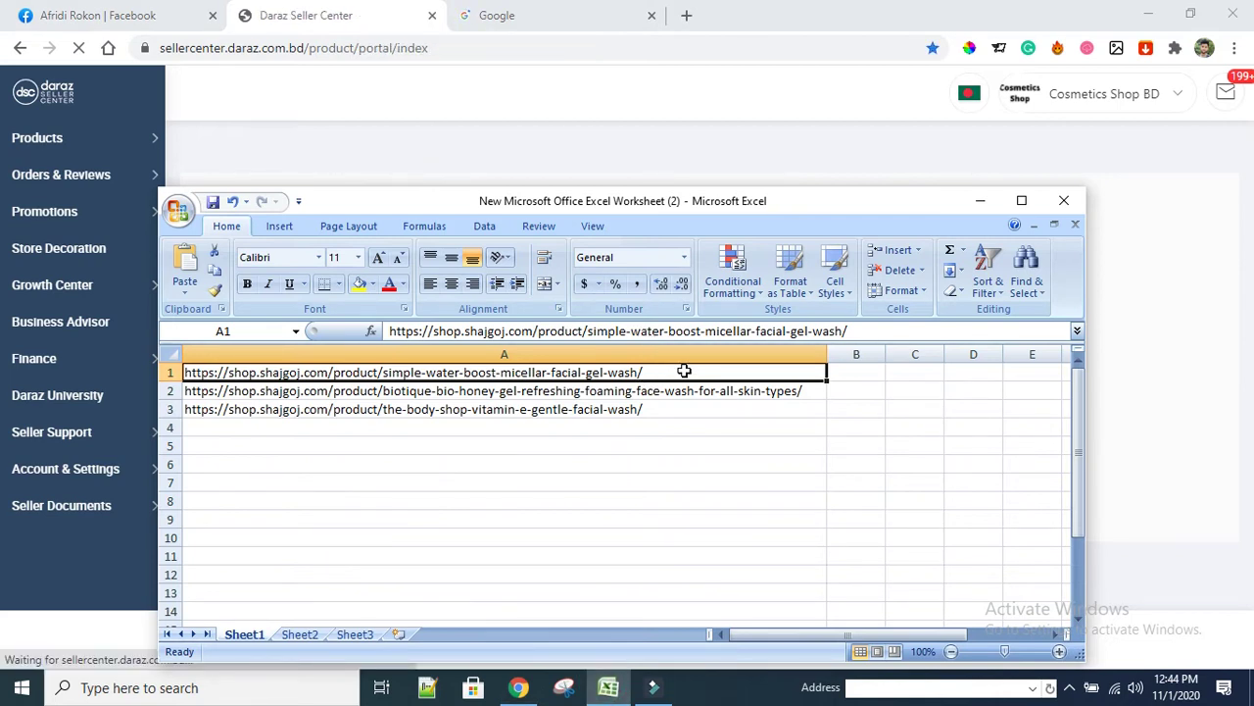
Copy the Biotique Bio Honey Gel face wash URL from Excel cell A2 into a new browser tab
click(286, 391)
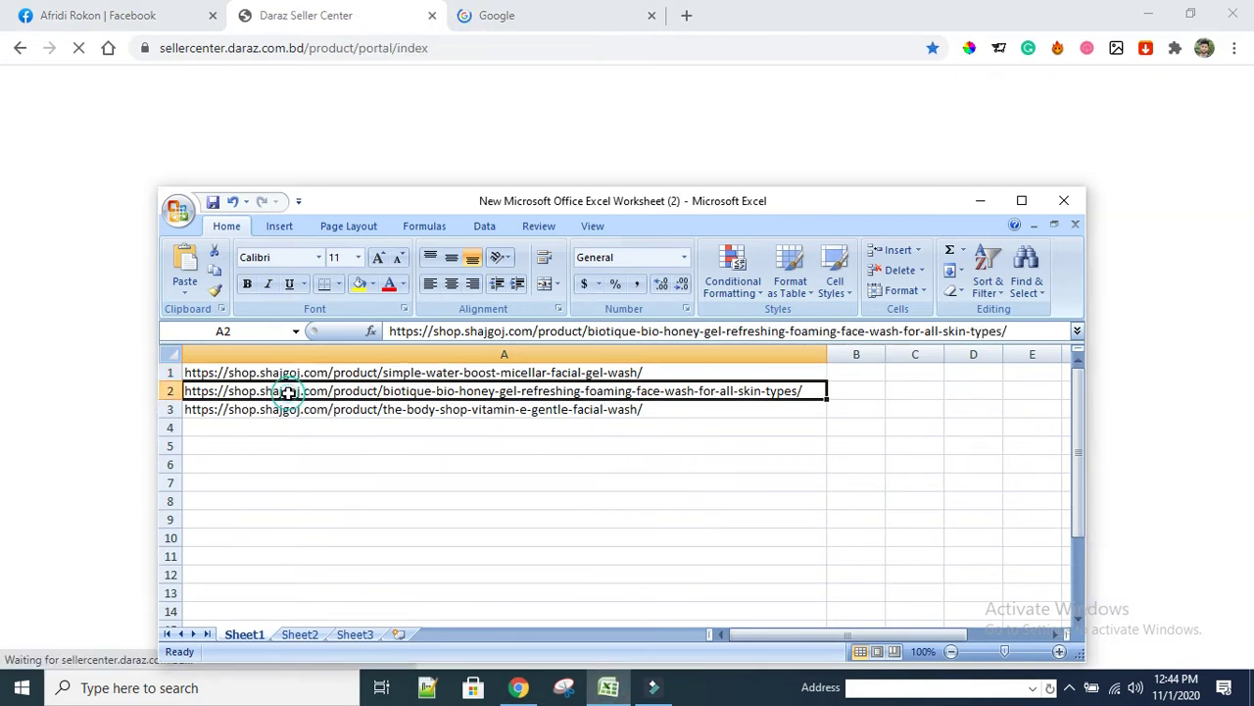
right_click(288, 392)
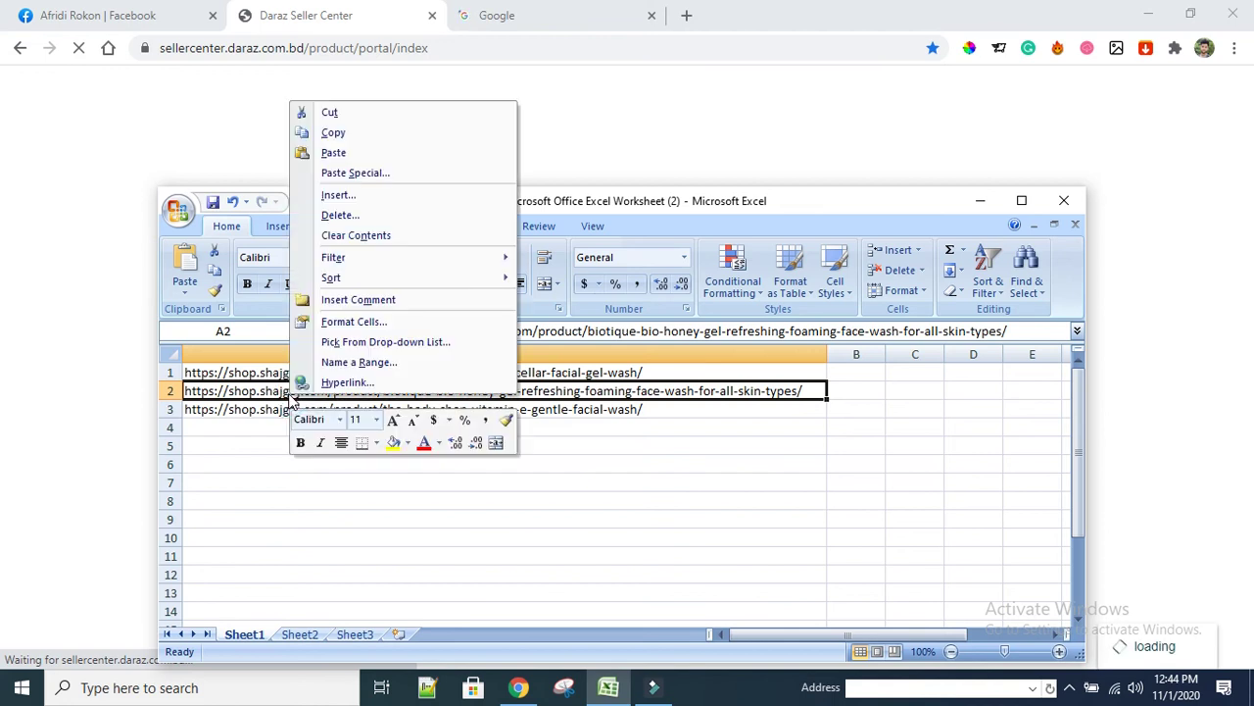
click(344, 133)
click(686, 15)
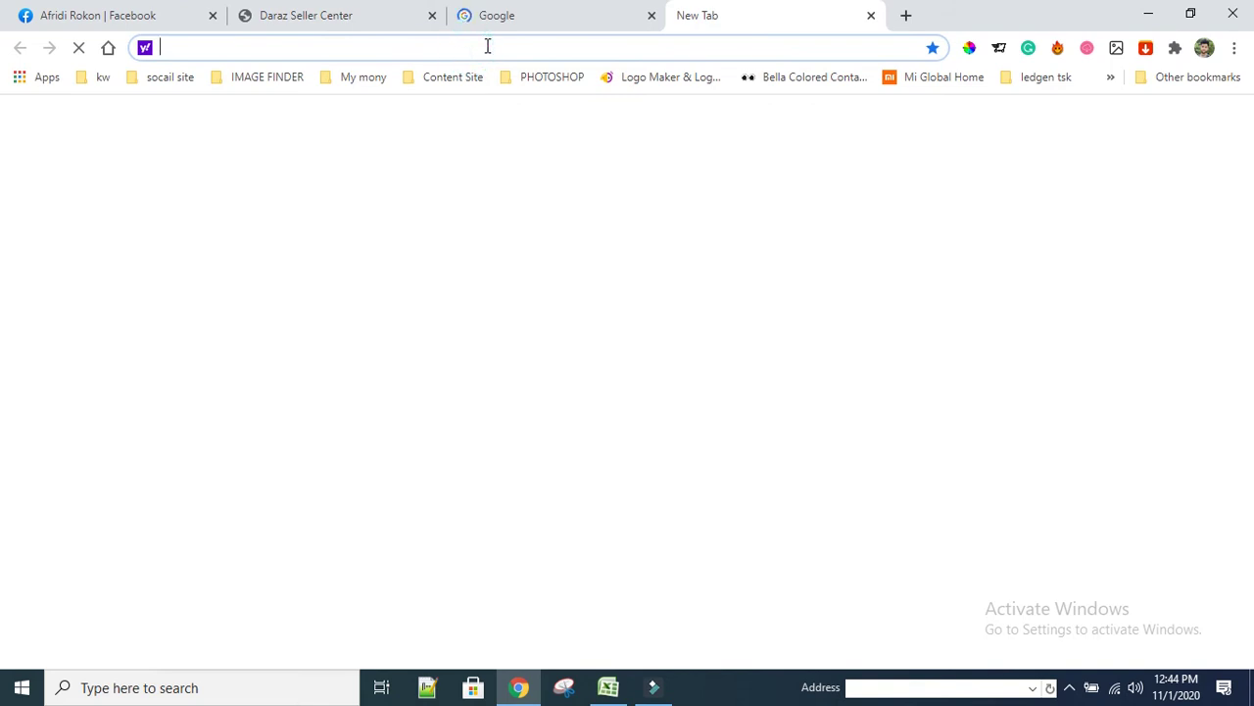
Load the Biotique Bio Honey Gel face wash page from the copied link and scroll through it
key(ctrl+v)
key(Return)
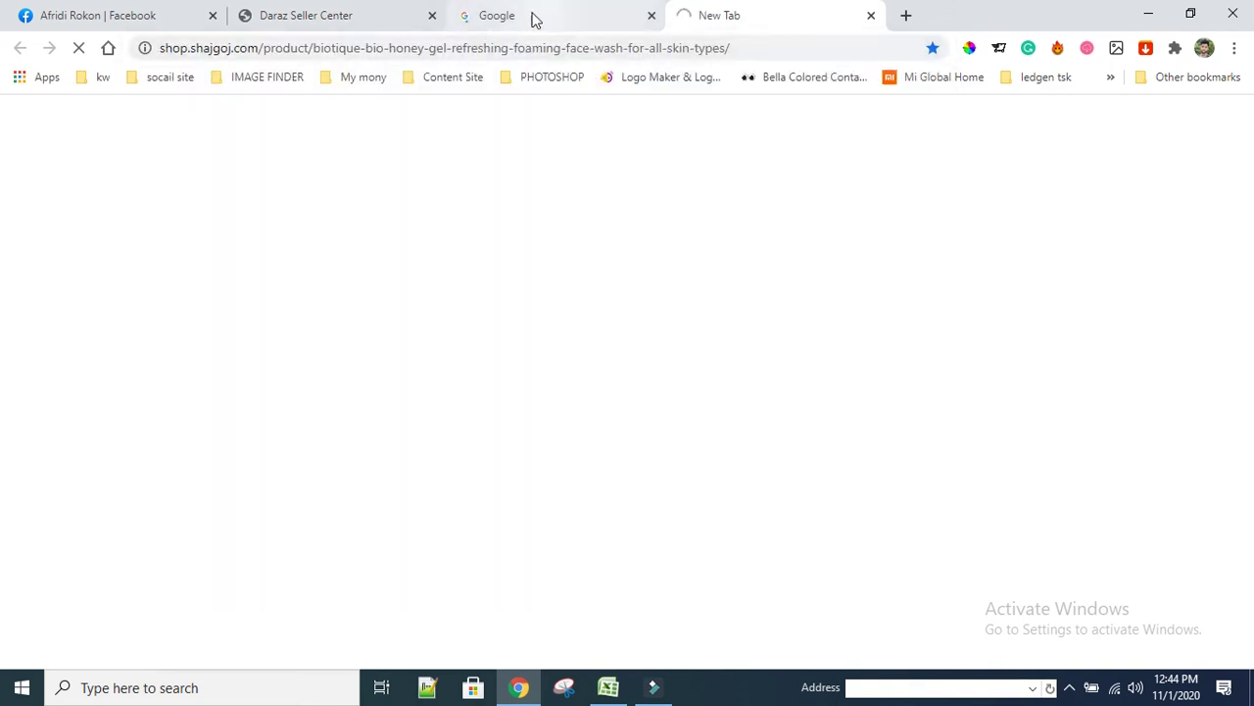
click(534, 18)
click(741, 11)
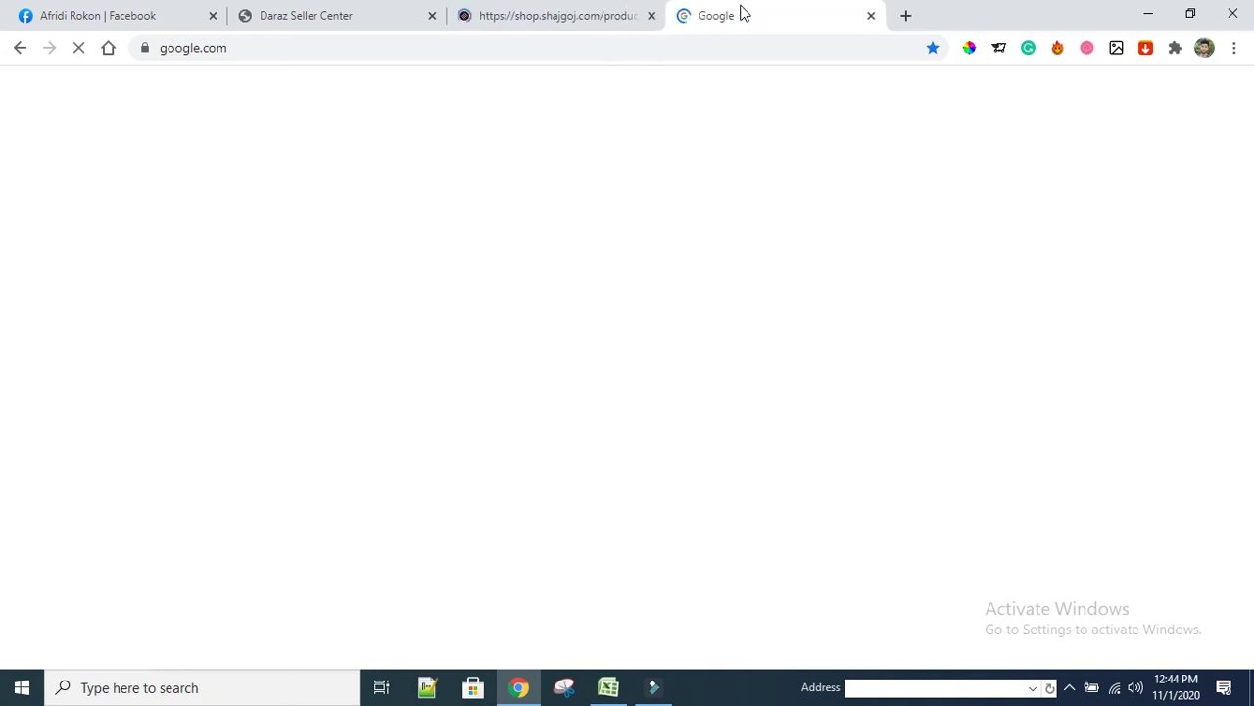
click(602, 14)
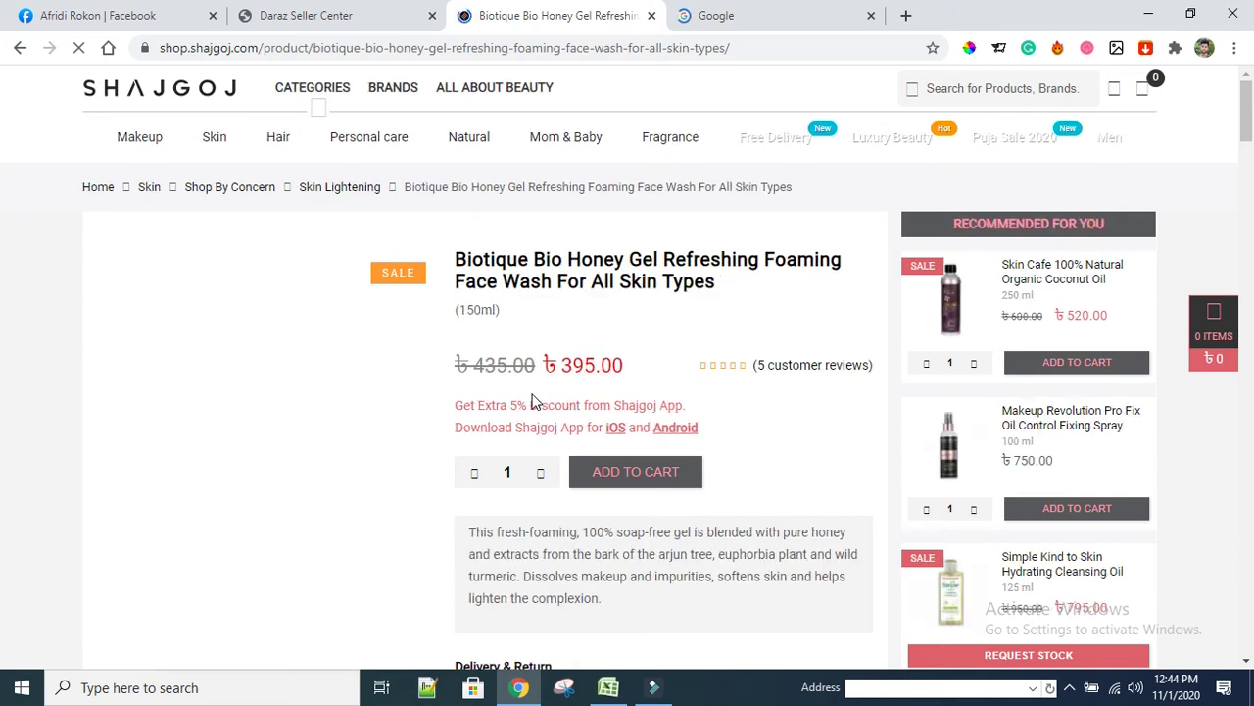
scroll(583, 443, down, 1)
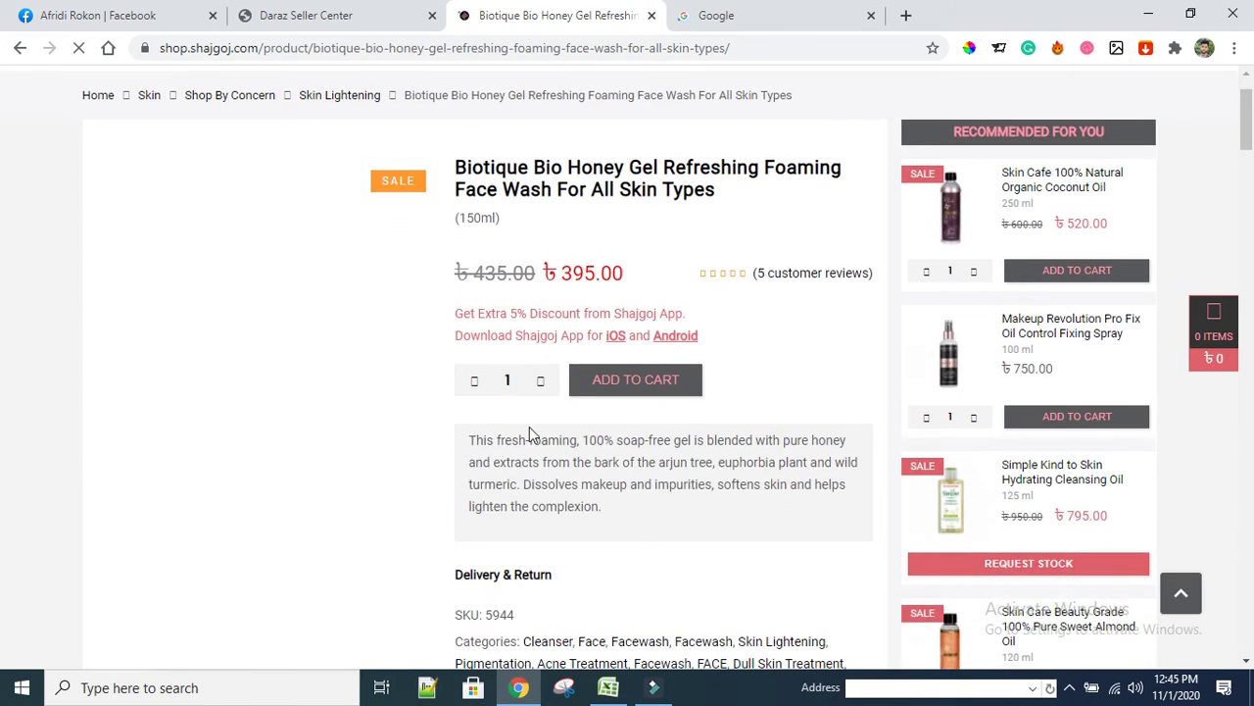
scroll(540, 422, down, 7)
scroll(366, 468, down, 3)
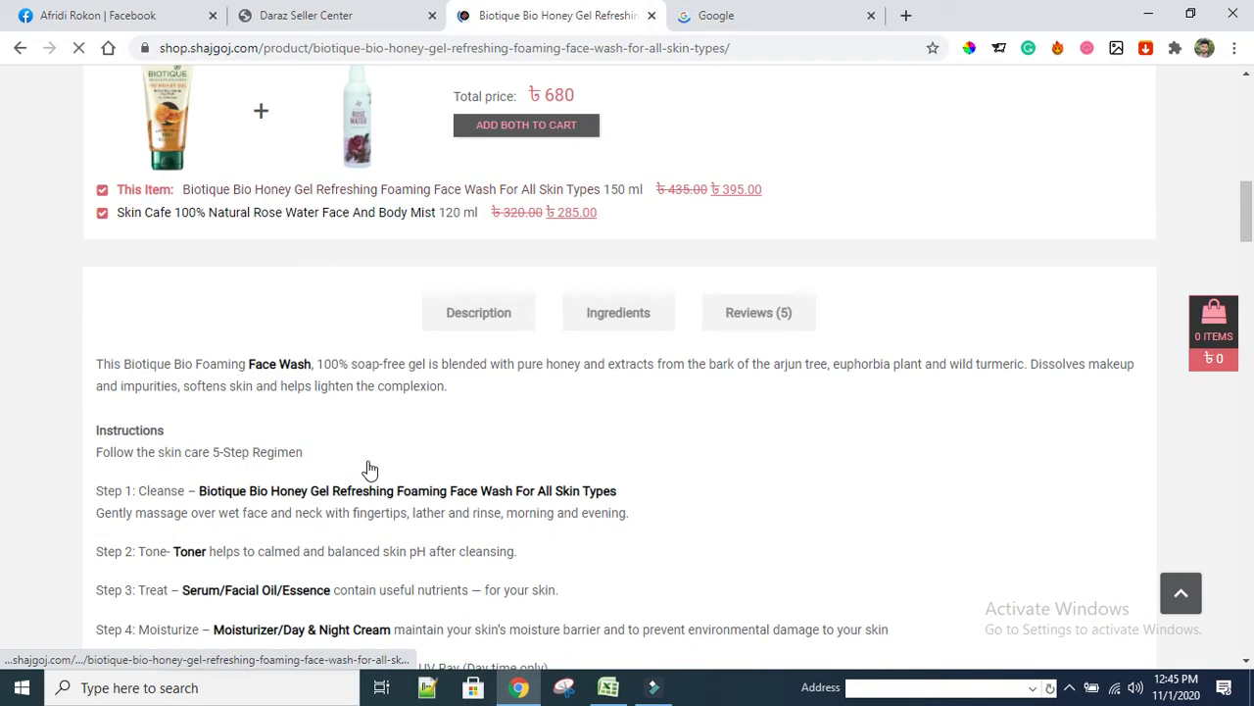
scroll(476, 470, down, 3)
scroll(494, 468, up, 3)
scroll(495, 468, up, 12)
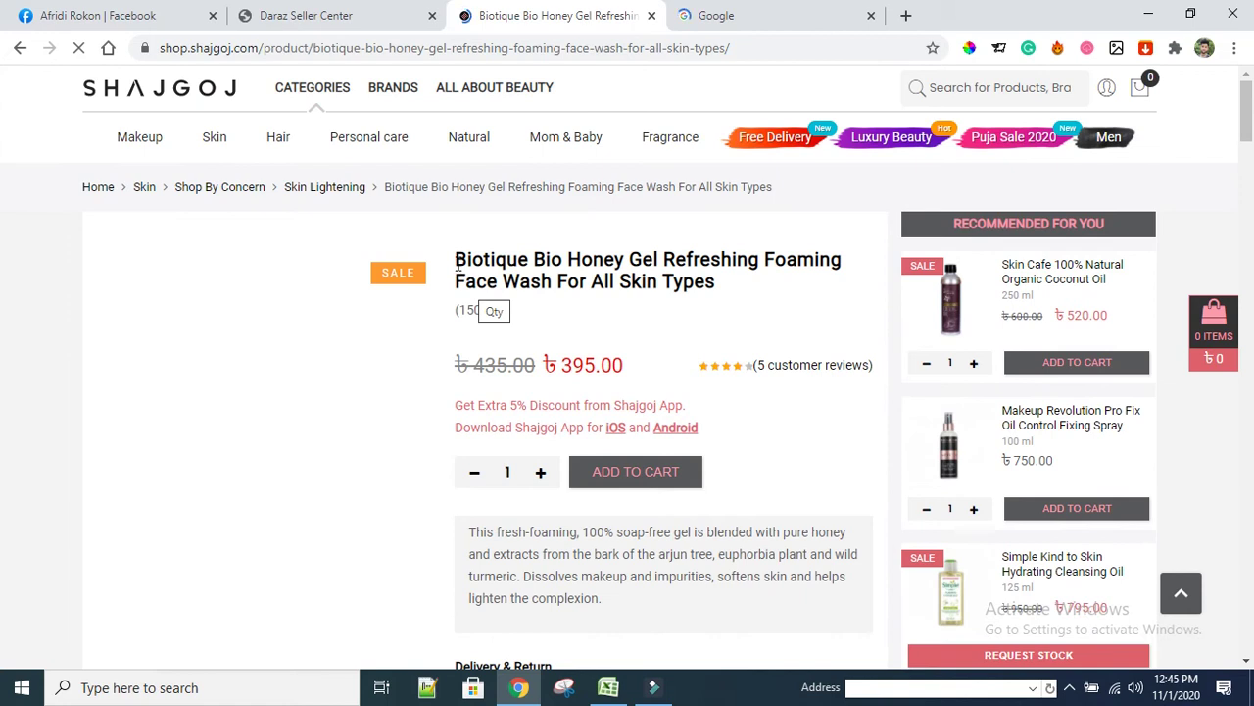
Copy the Biotique product's full title and return to the Seller Center product list
click(456, 257)
drag(711, 292, 709, 283)
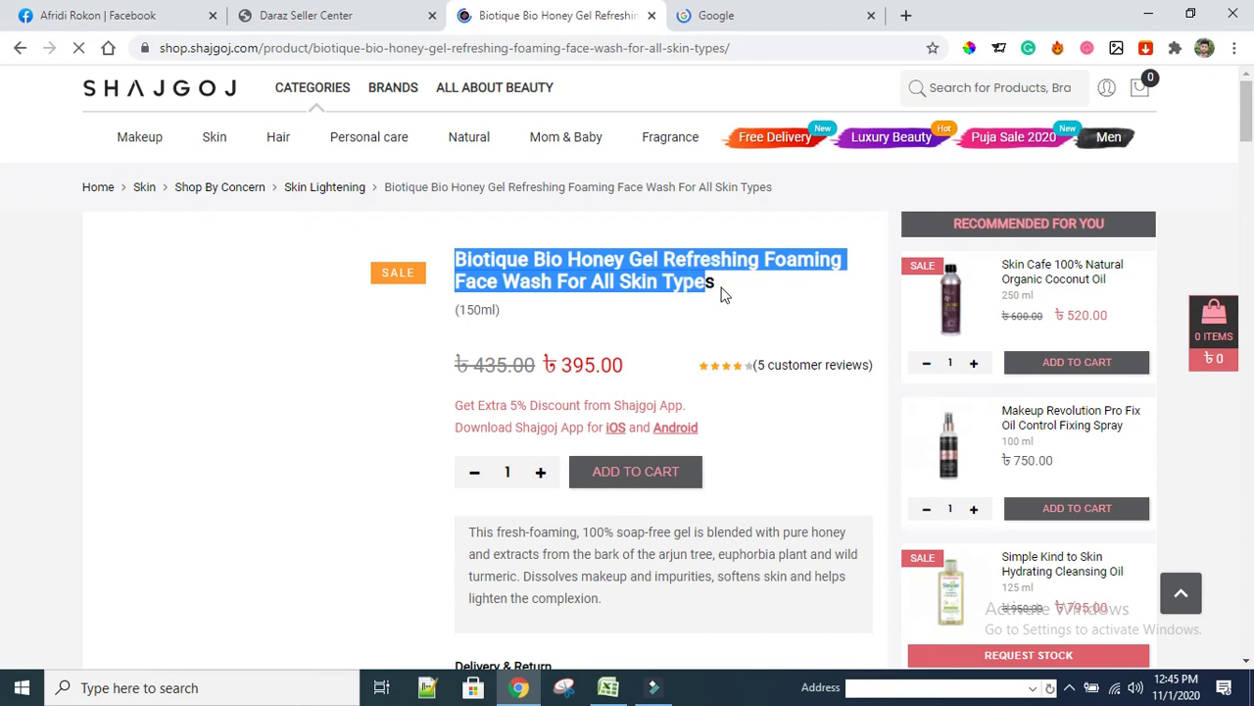
drag(723, 294, 725, 292)
right_click(556, 259)
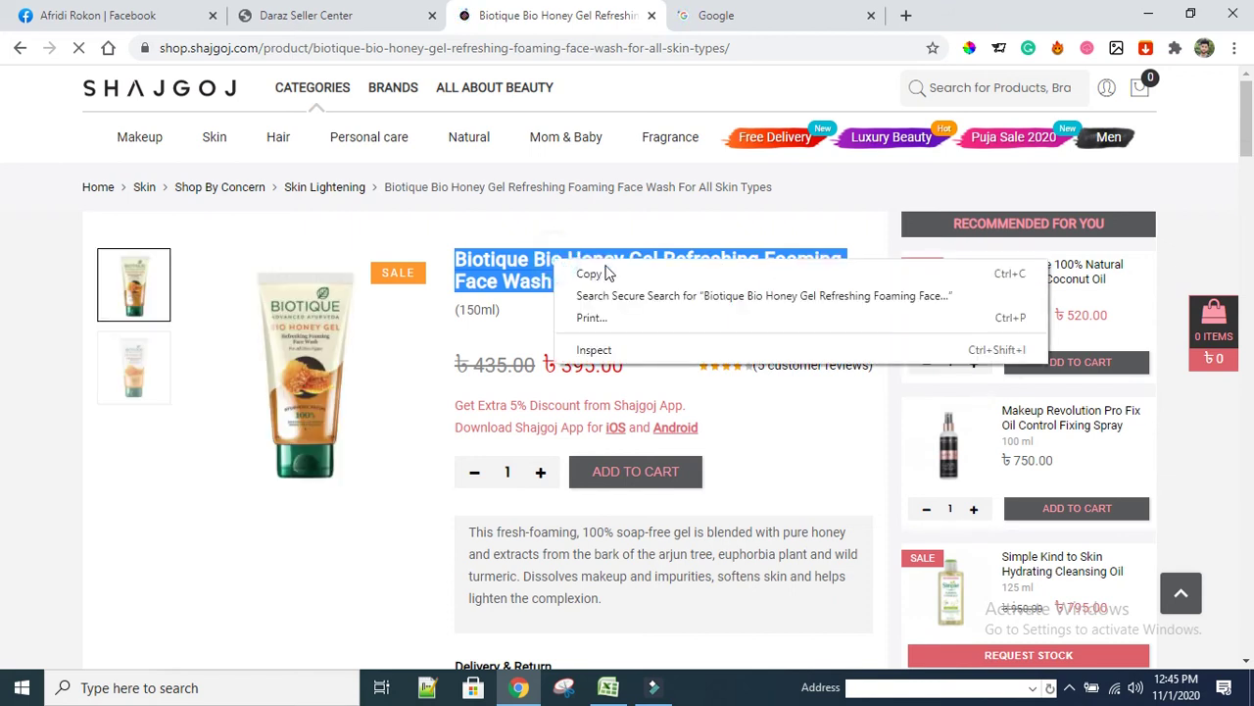
click(588, 273)
click(304, 29)
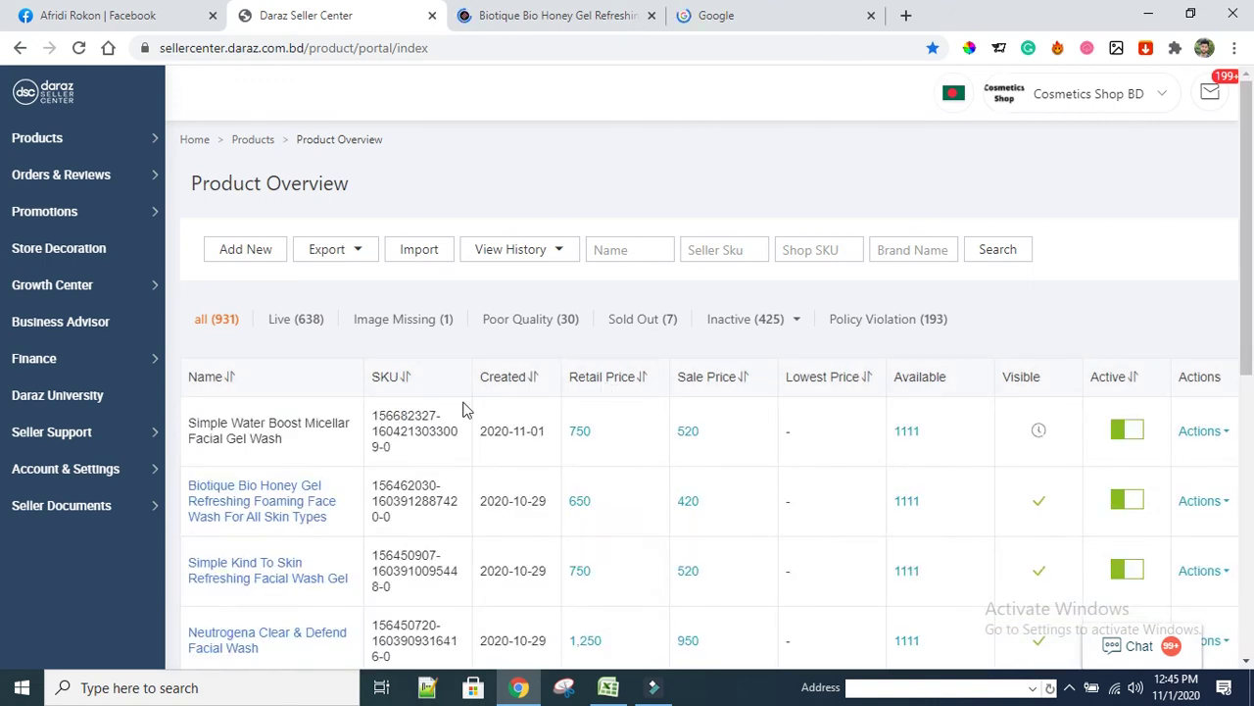
Choose Add New on the Product Overview page to begin a new product listing
click(255, 253)
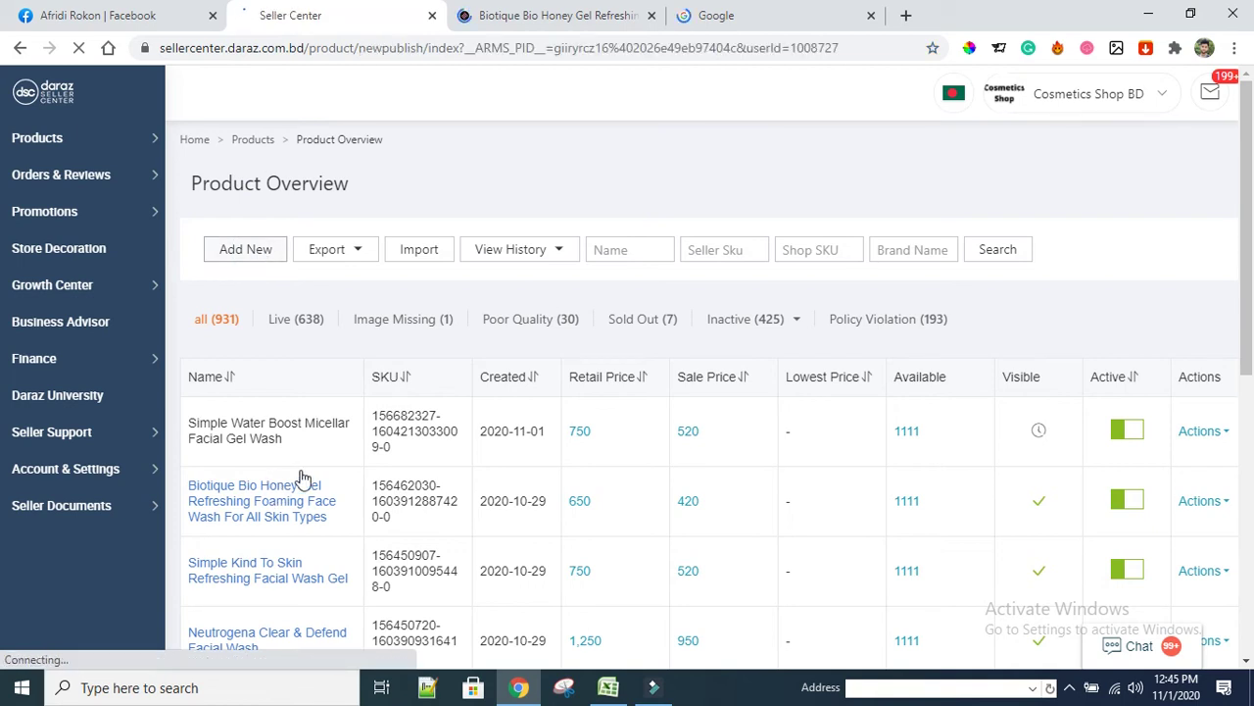
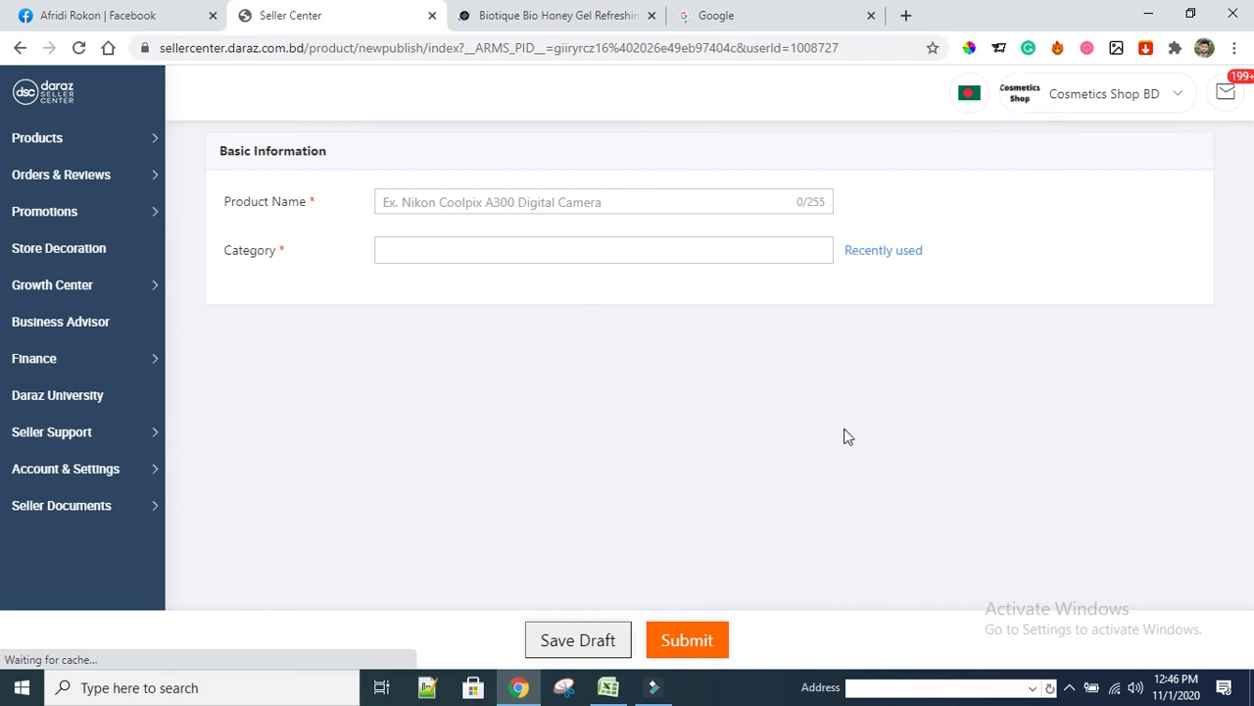
Paste the Biotique Bio Honey Gel title as Product Name and pick Health & Beauty > Skin Care > Facial Cleansers
click(502, 206)
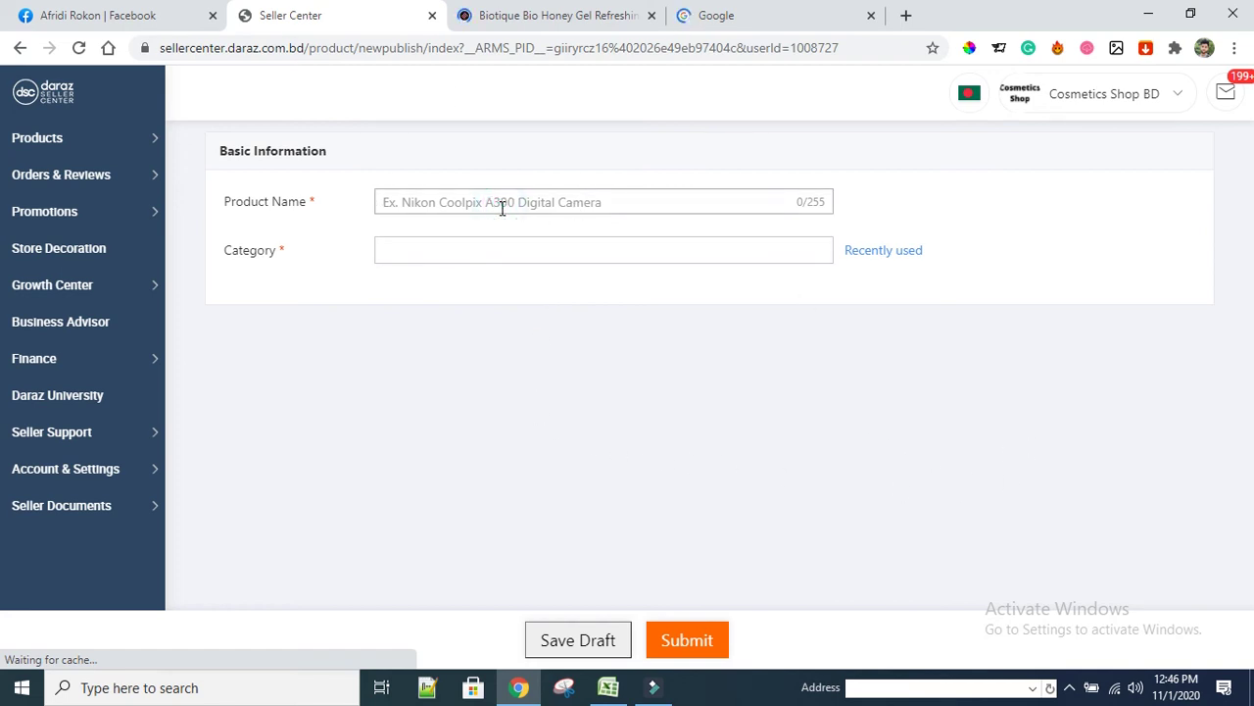
text(Biotique Bio Honey Gel Refreshing Foaming Face Wash For All Skin Types)
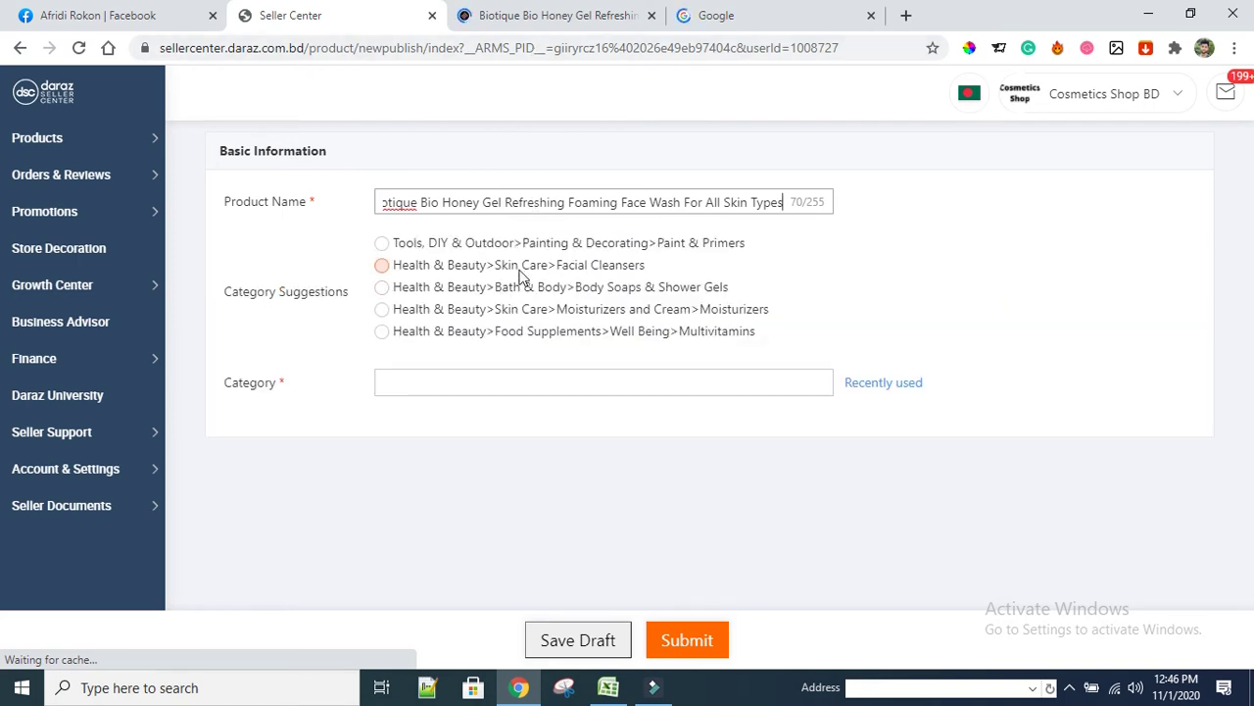
click(382, 265)
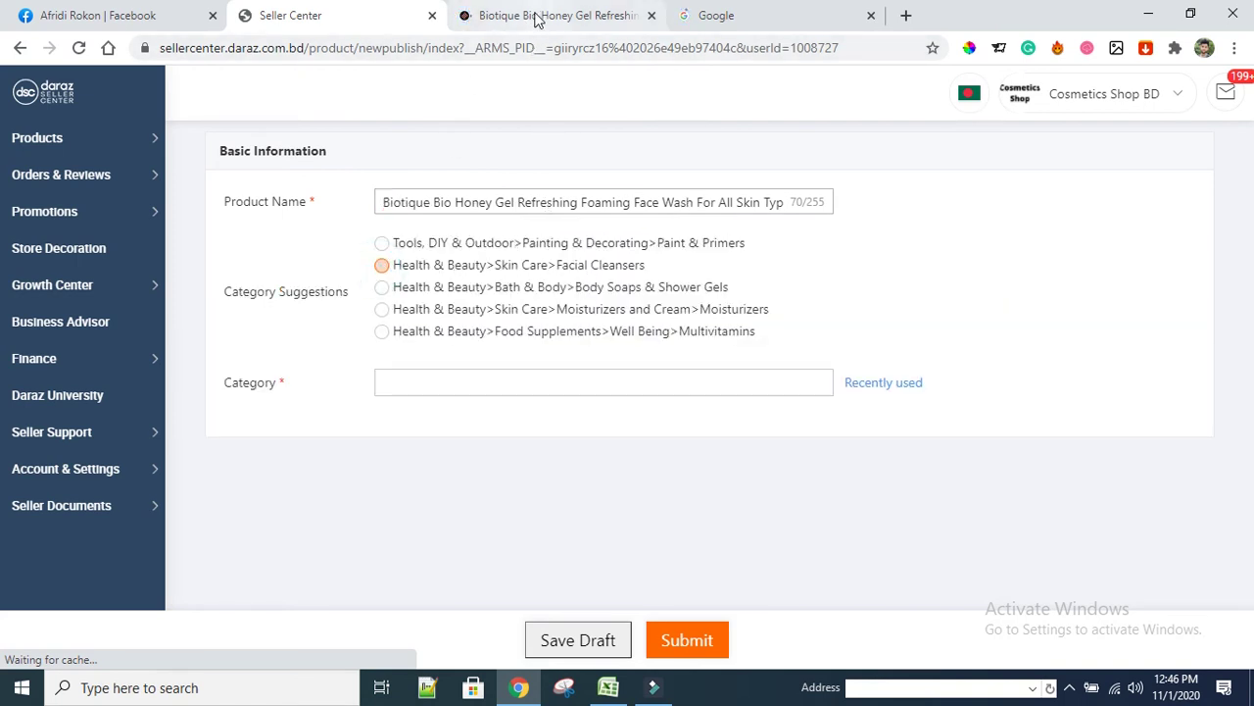
click(544, 18)
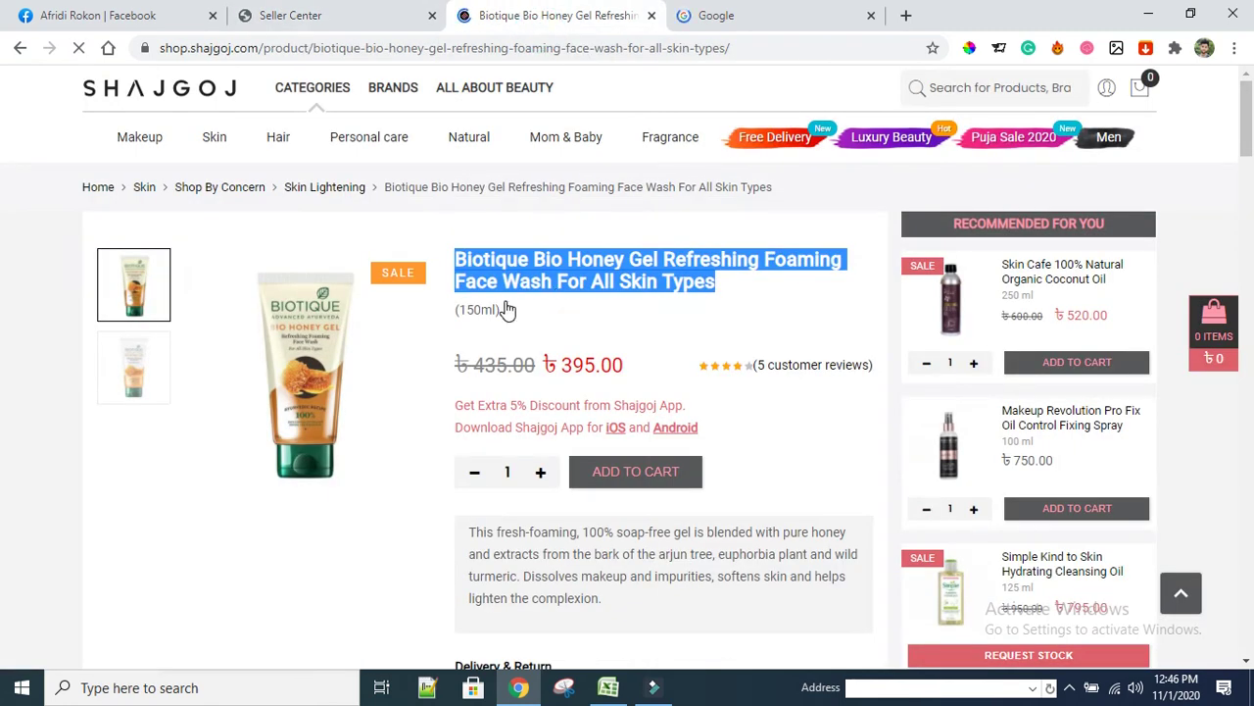
click(304, 16)
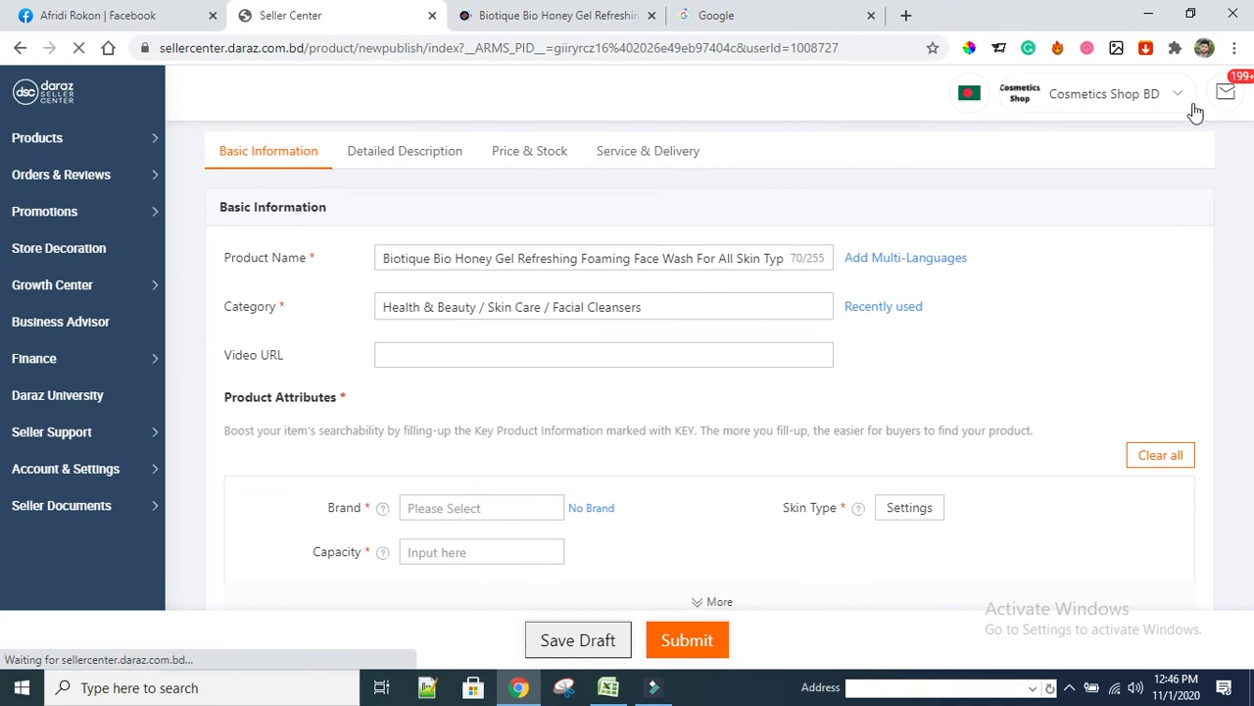
Copy the shop name from the header and set it as the Brand, Cosmetics Shop BD
mouse_move(1176, 102)
triple_click(1122, 100)
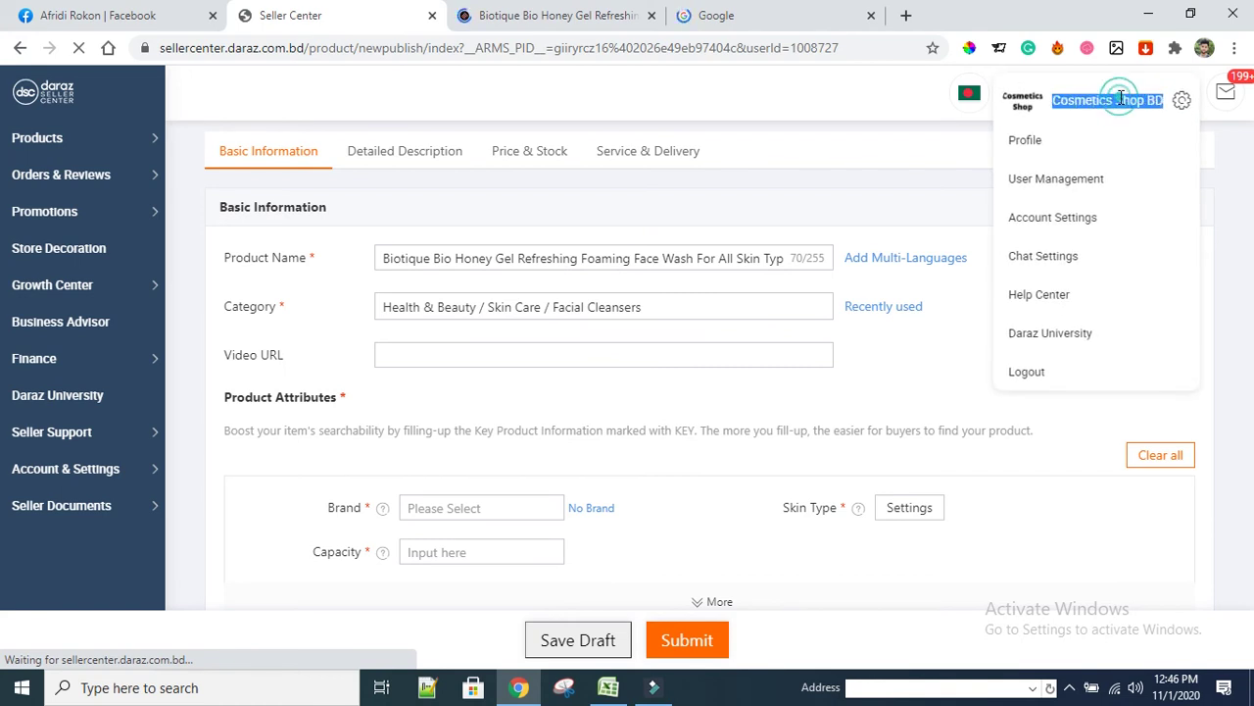
right_click(1117, 101)
click(1015, 113)
click(467, 501)
key(ctrl+v)
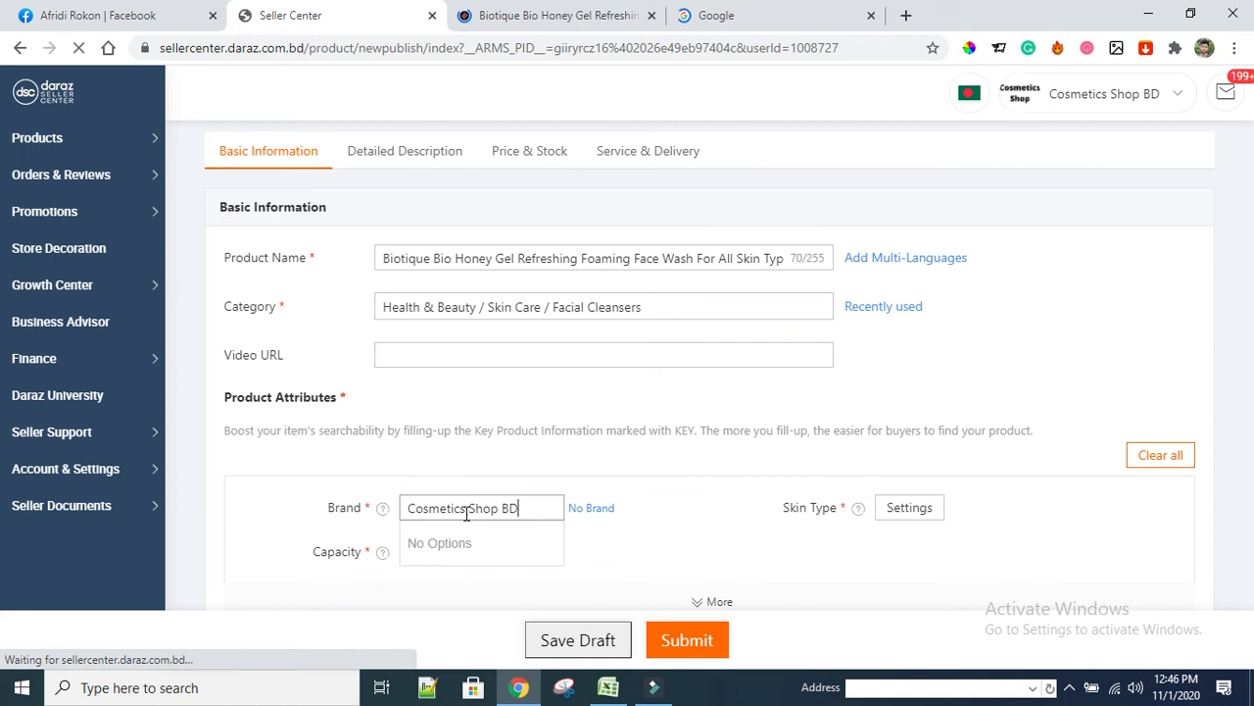
click(472, 547)
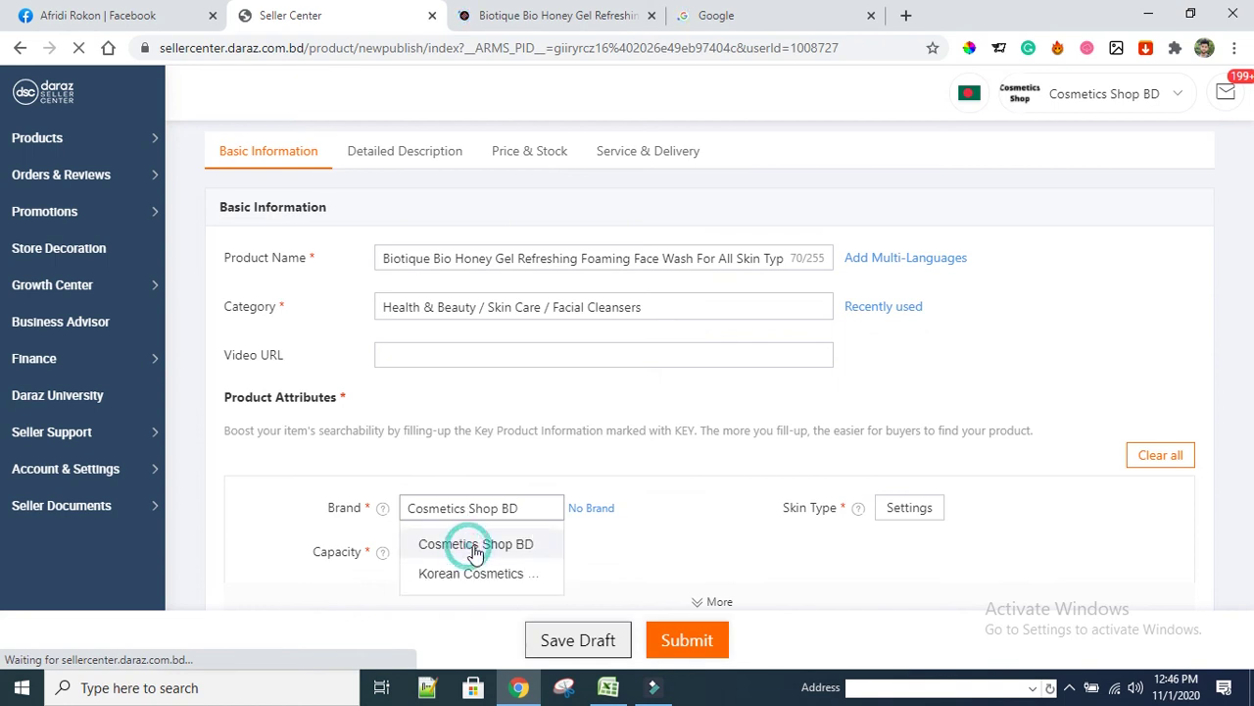
Set Capacity to 150ml and Skin Type to All Skin Types
scroll(650, 498, down, 1)
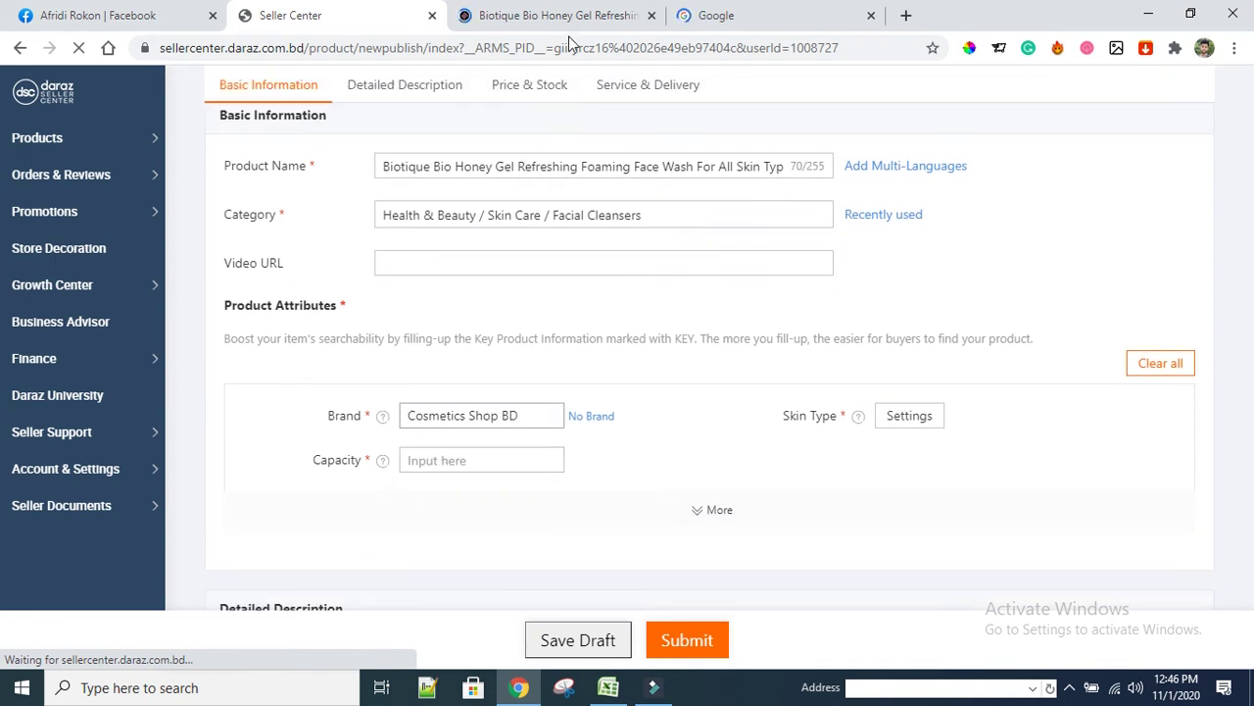
click(563, 16)
click(336, 14)
click(436, 460)
text(150ml)
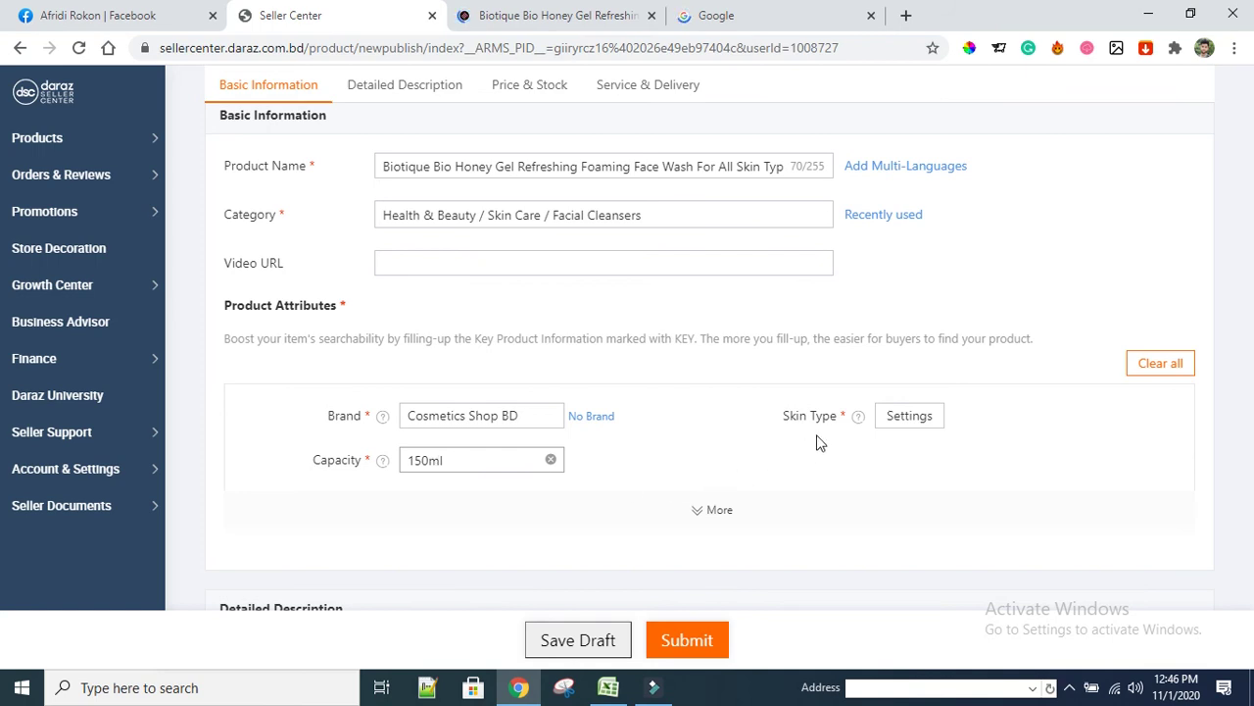
click(909, 416)
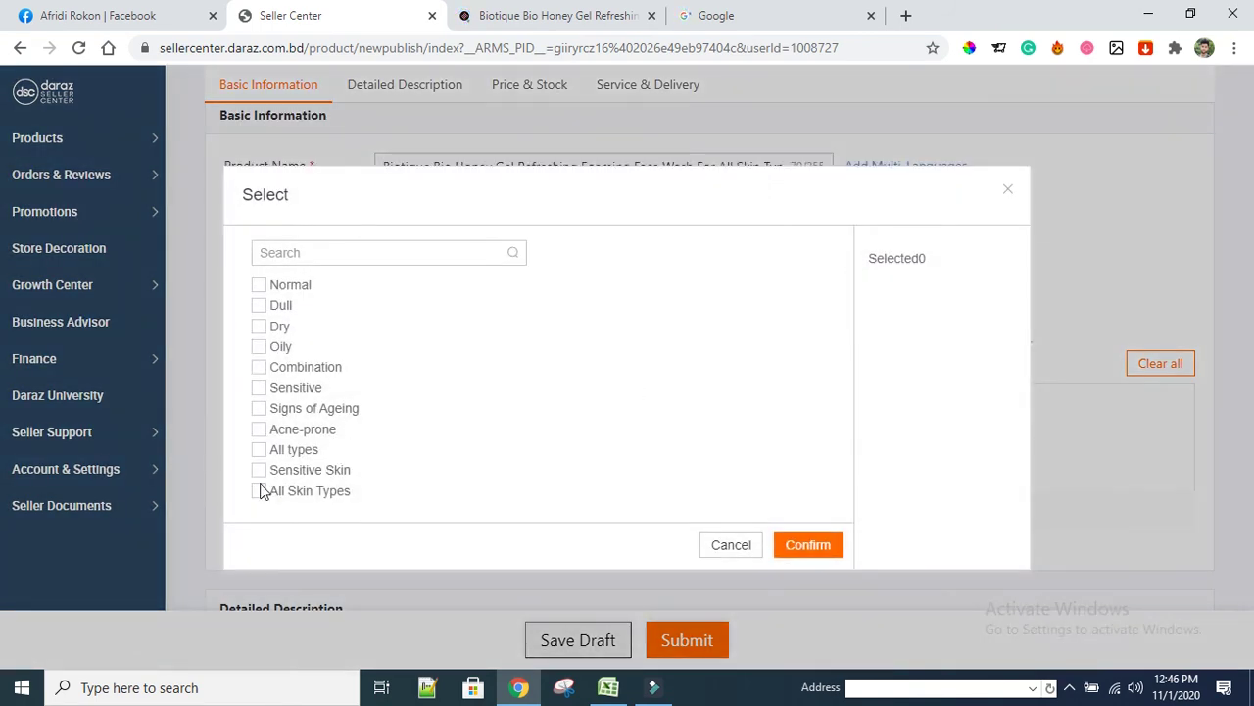
click(258, 490)
click(809, 547)
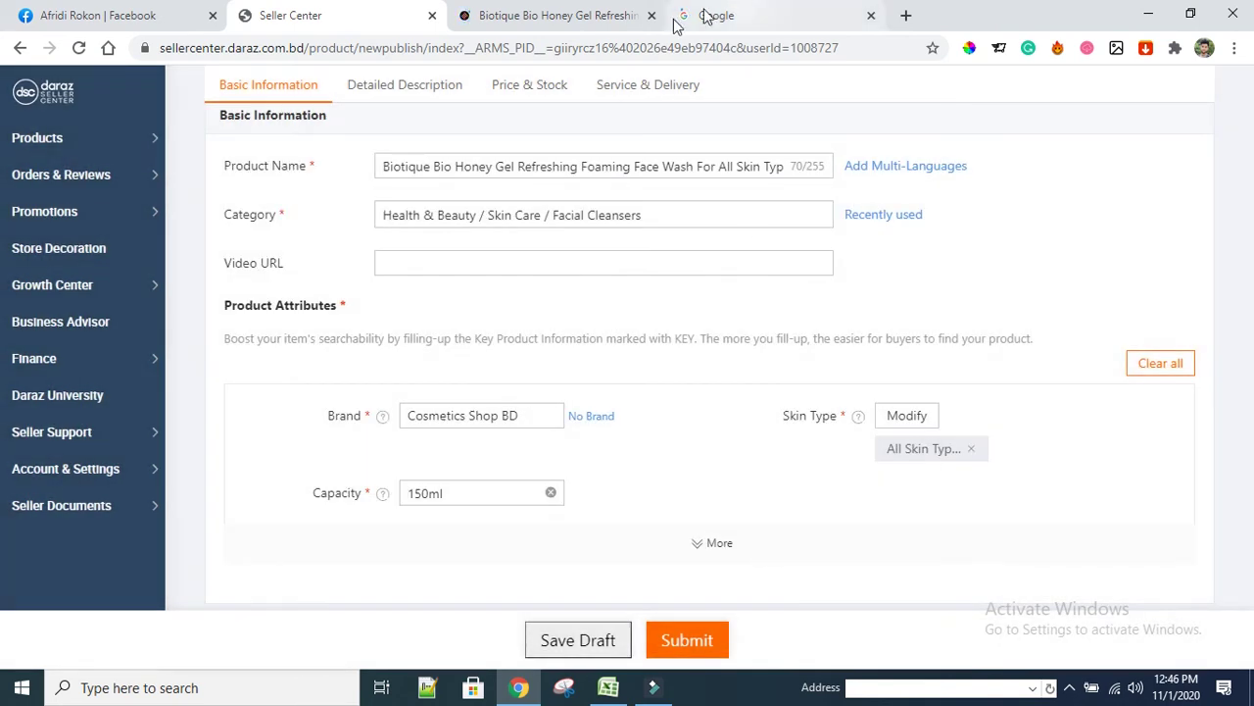
Copy the description paragraph from the Shajgoj page and paste it into Highlights
click(588, 15)
scroll(564, 404, down, 2)
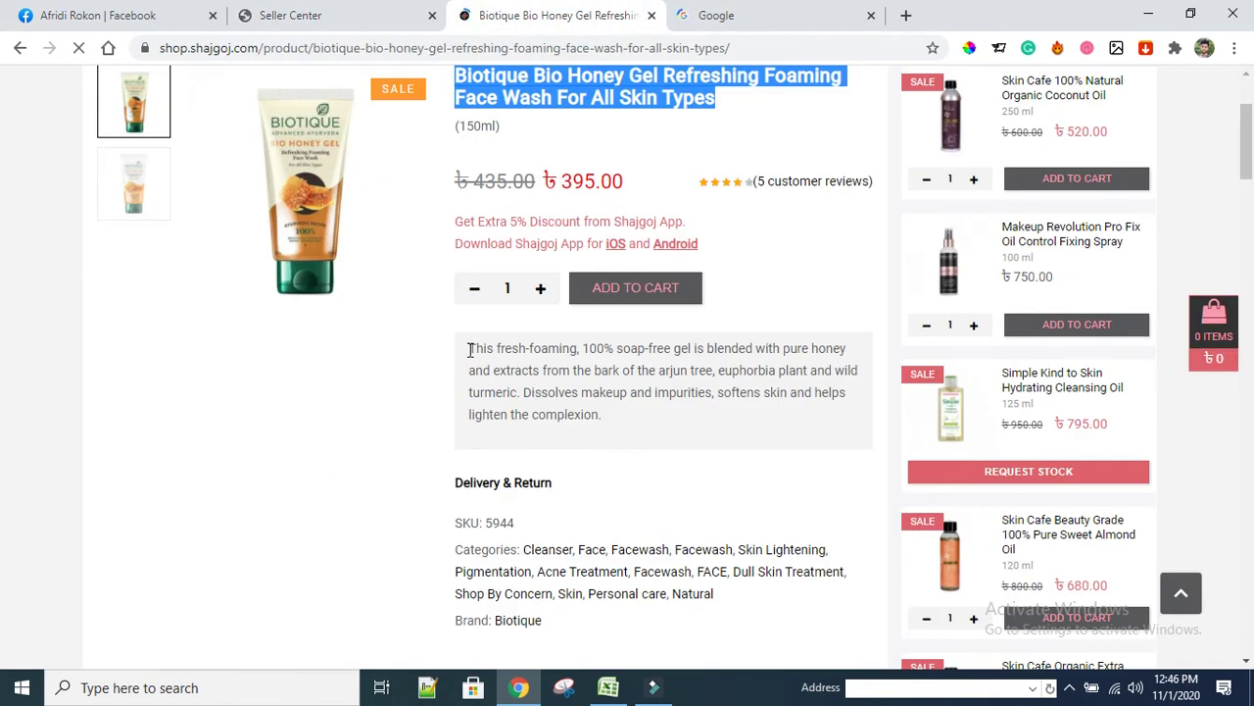
drag(470, 350, 615, 409)
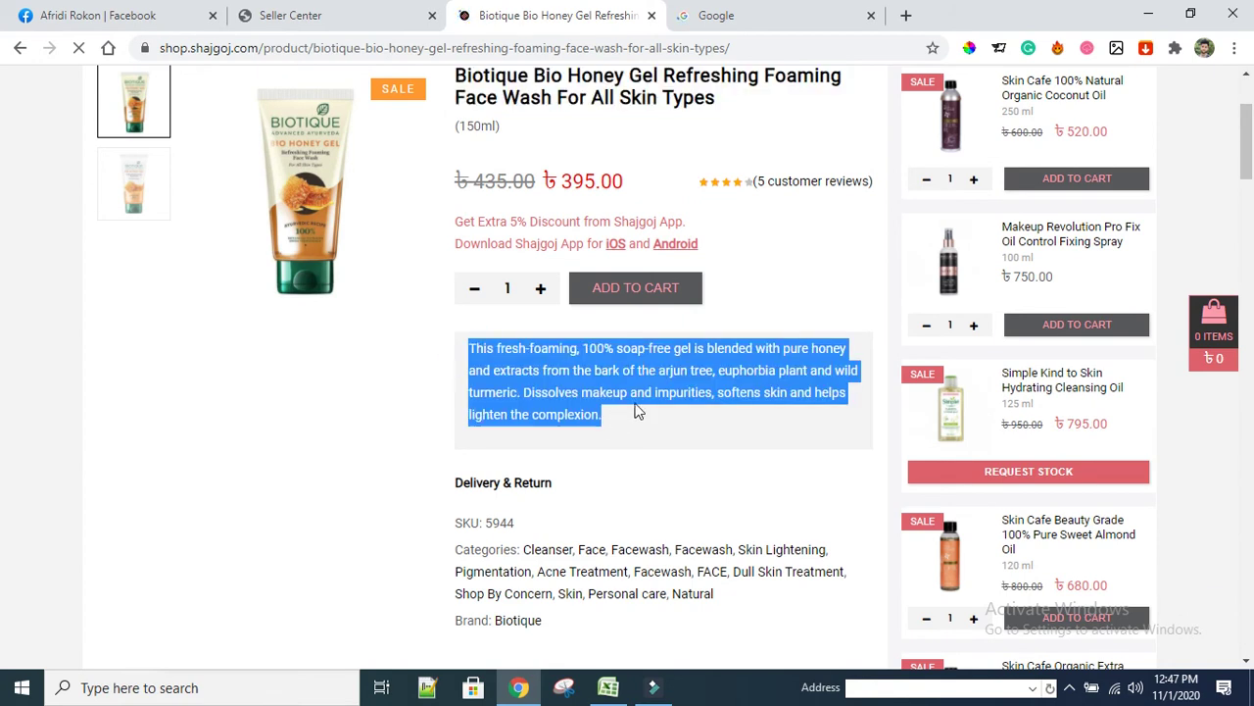
right_click(725, 381)
click(750, 390)
click(316, 17)
scroll(391, 440, down, 5)
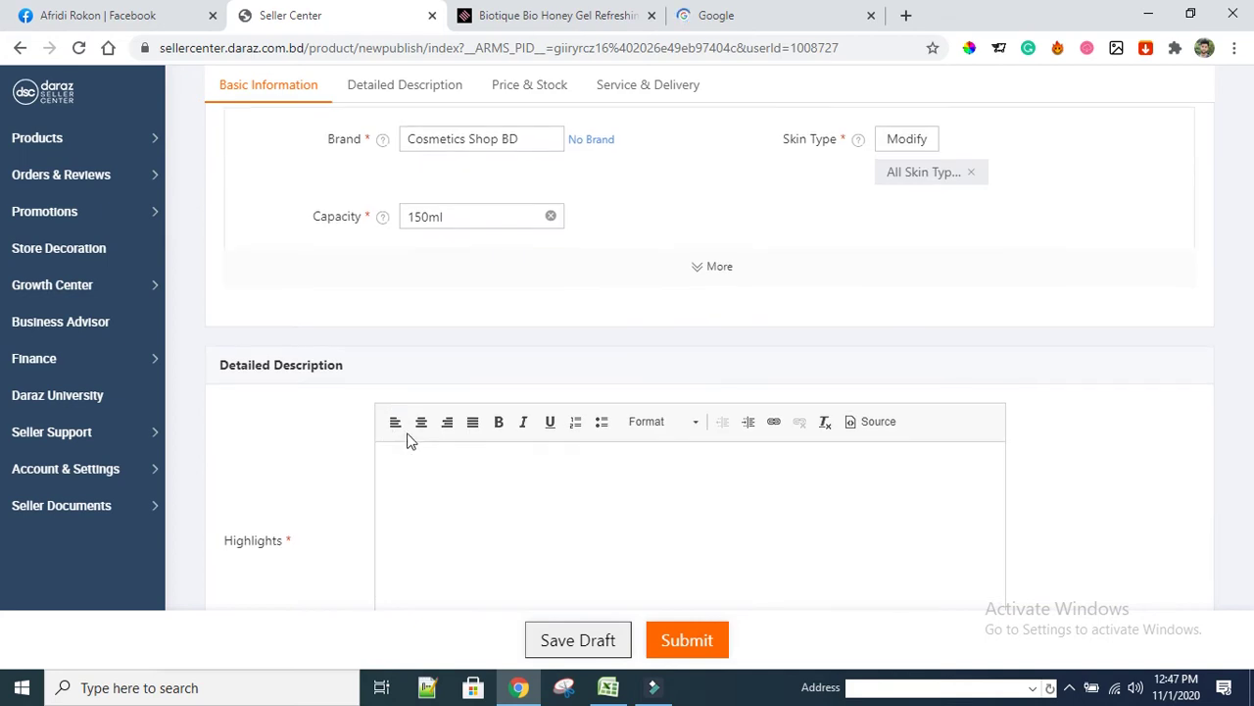
click(436, 324)
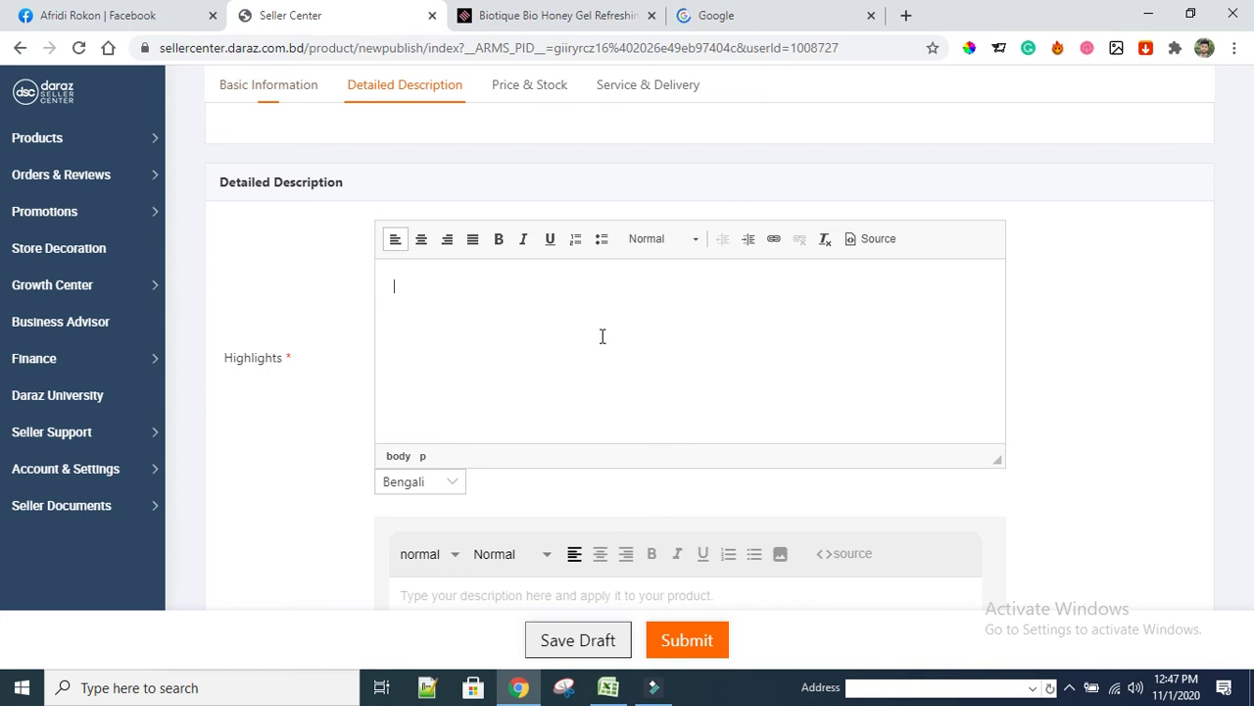
key(ctrl+v)
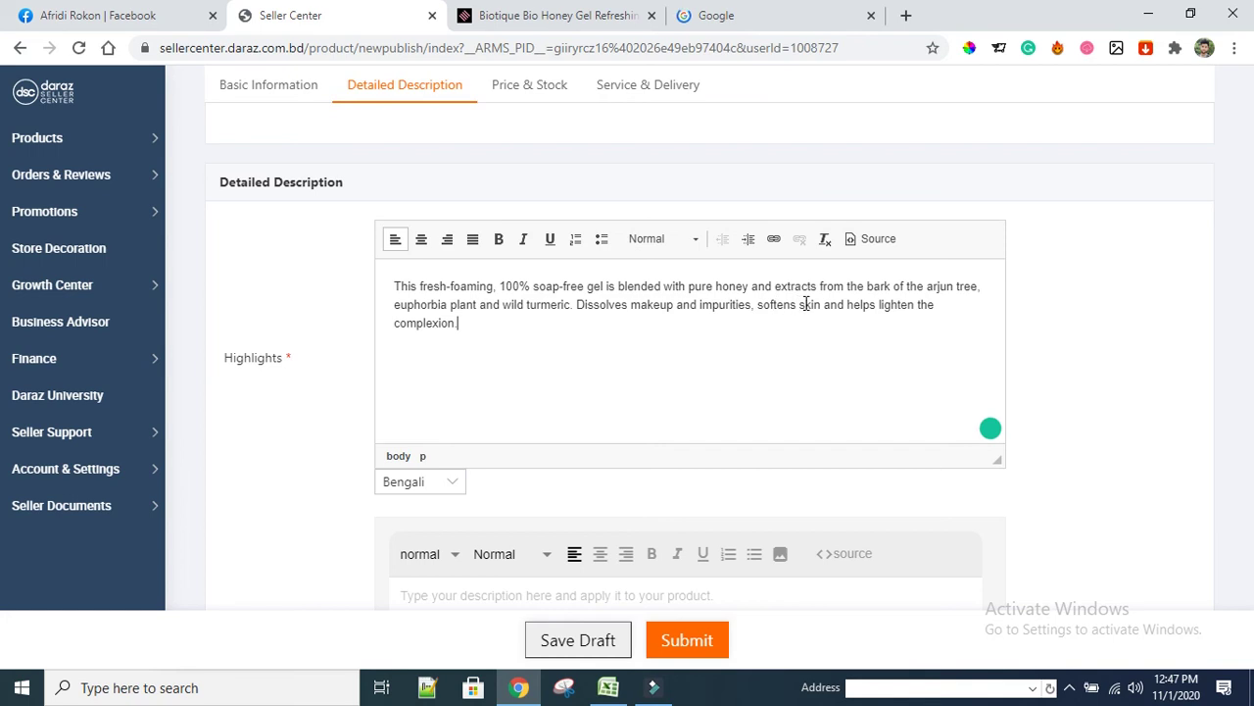
Break the Highlights text before 'Dissolves' and format both paragraphs as bullet points
click(577, 304)
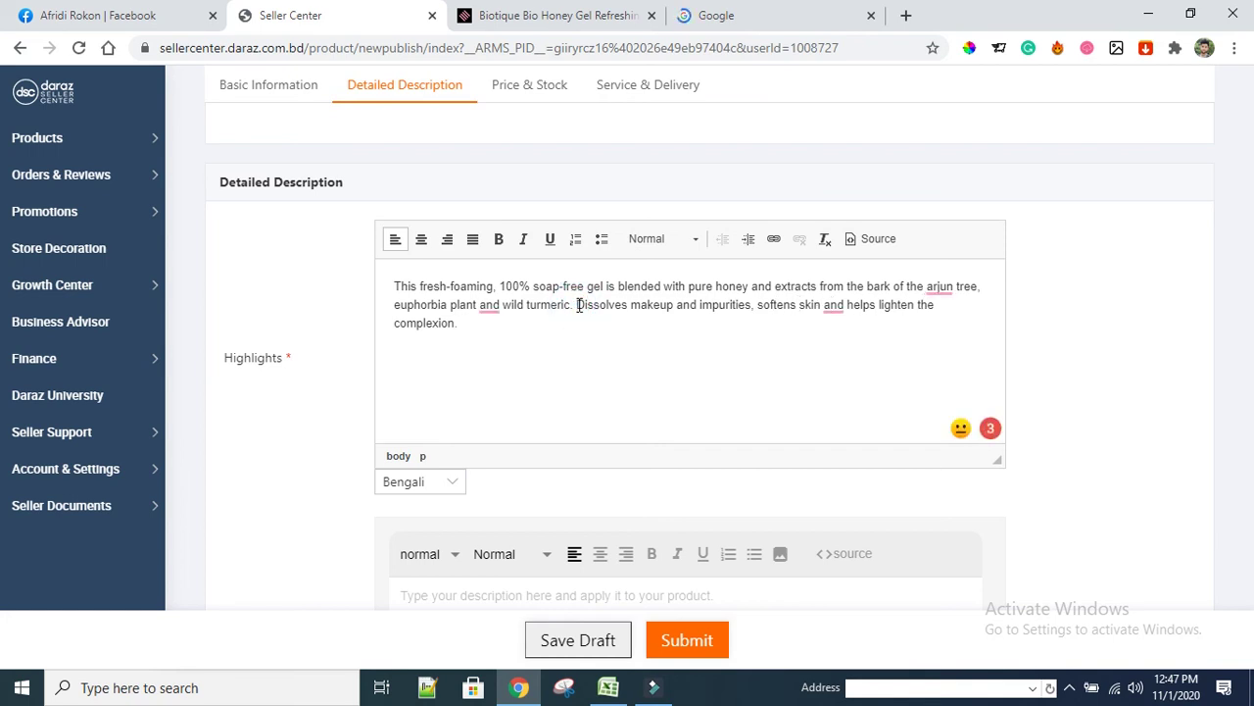
key(Return)
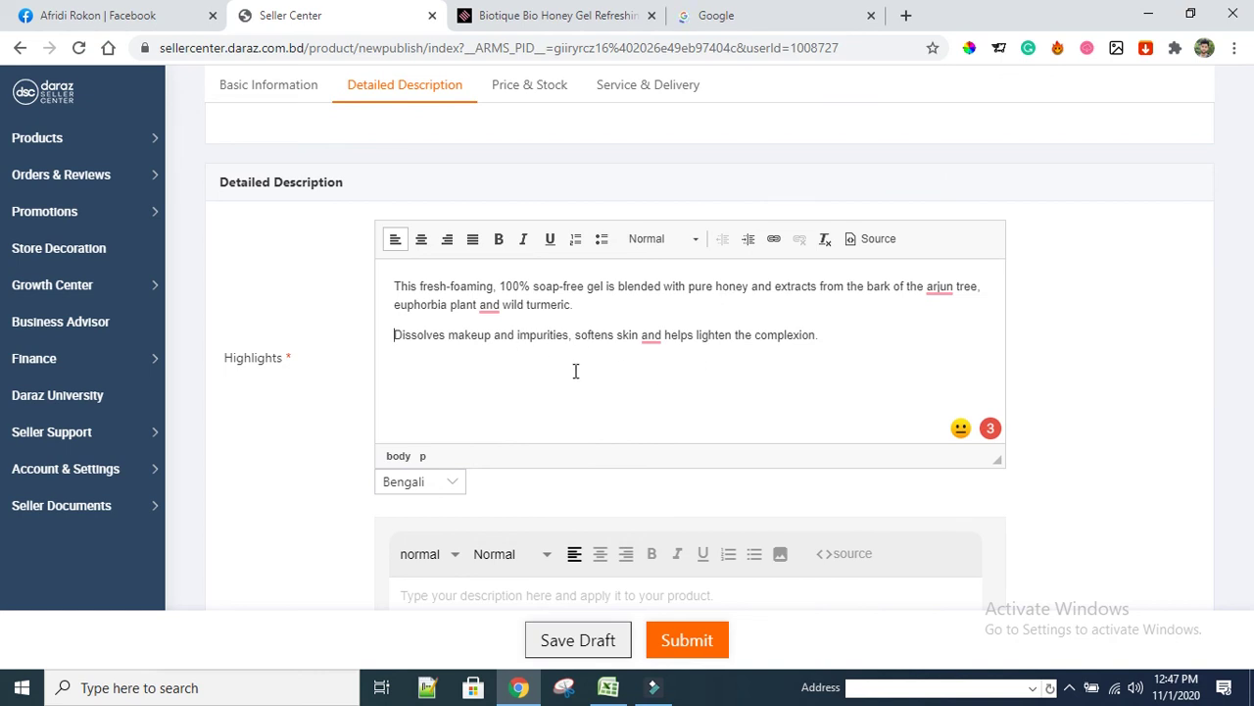
click(575, 370)
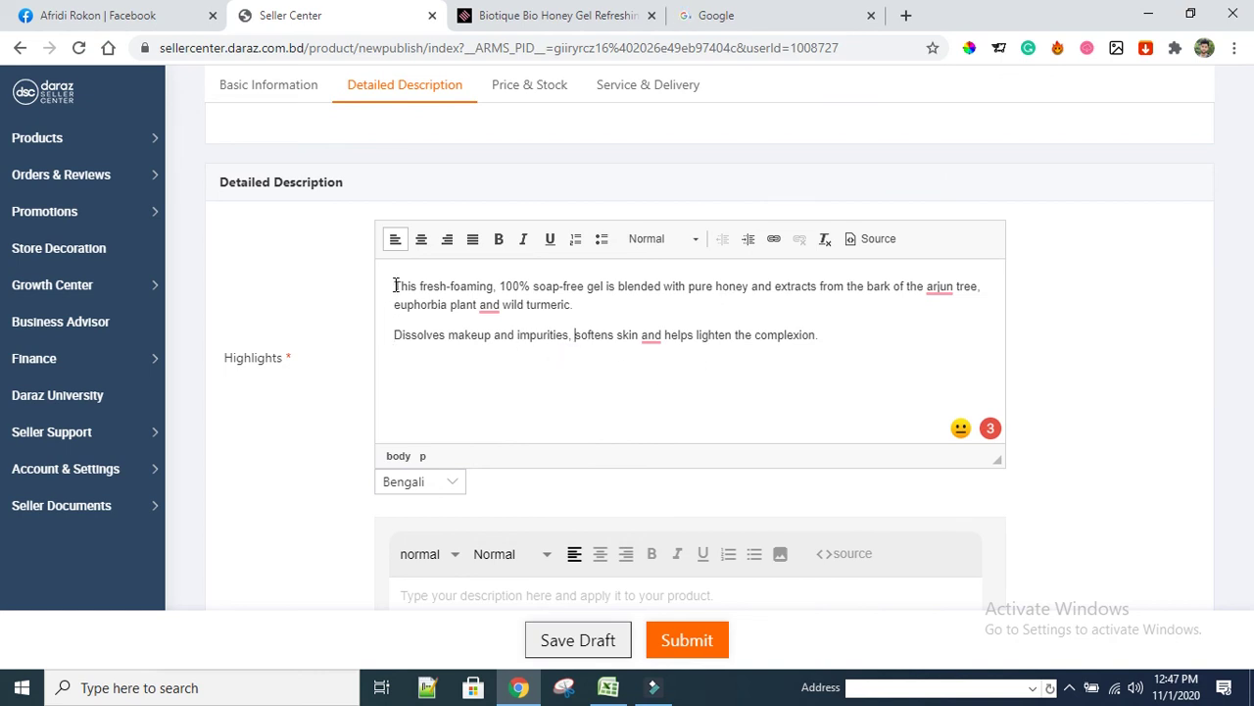
drag(395, 285, 829, 339)
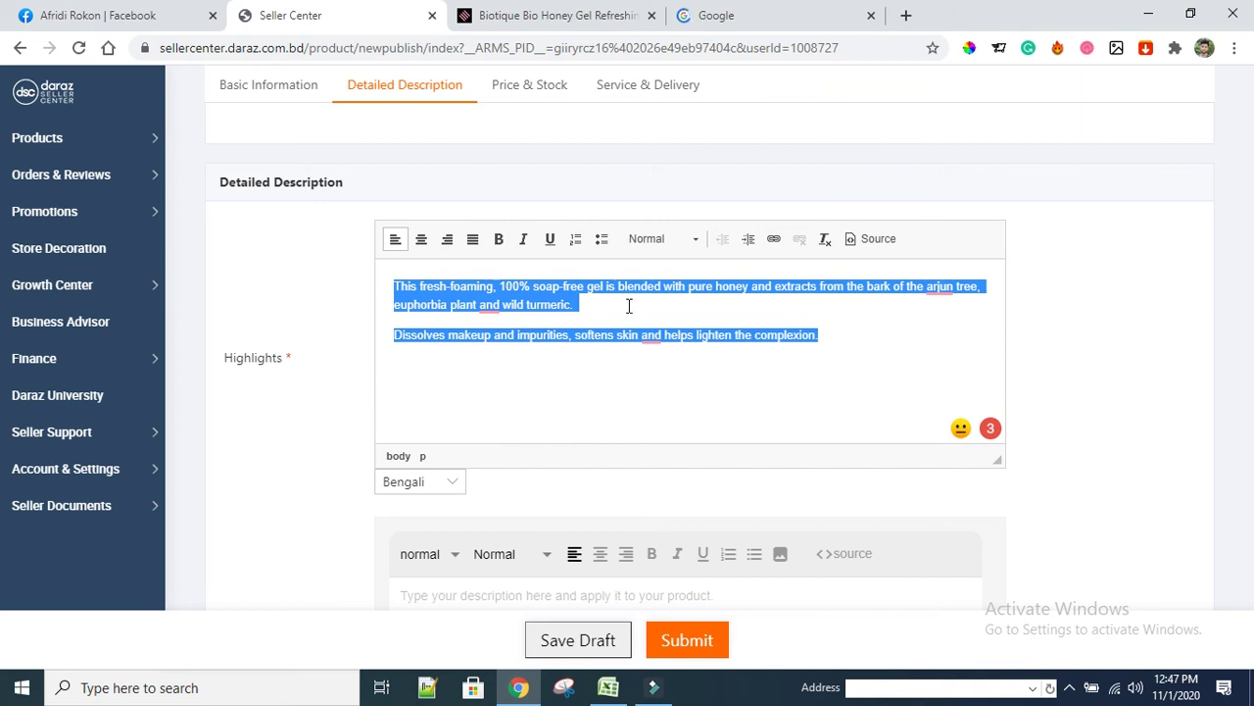
click(602, 238)
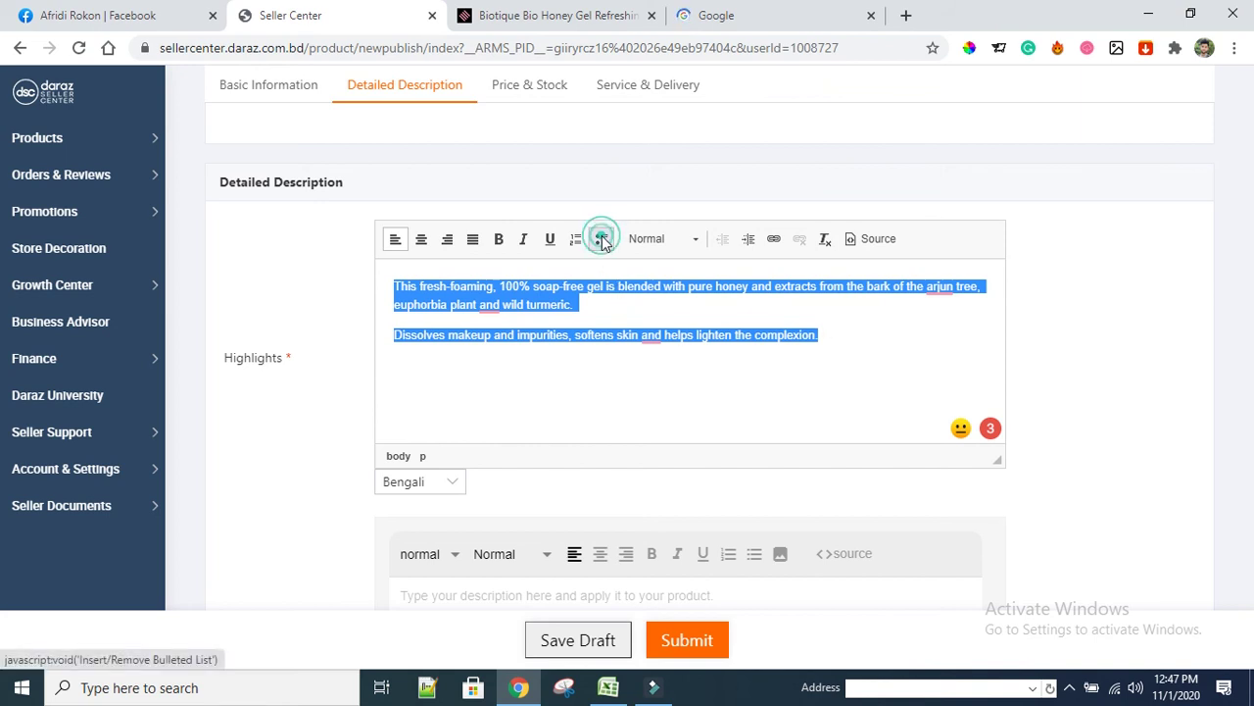
click(580, 368)
scroll(628, 410, down, 2)
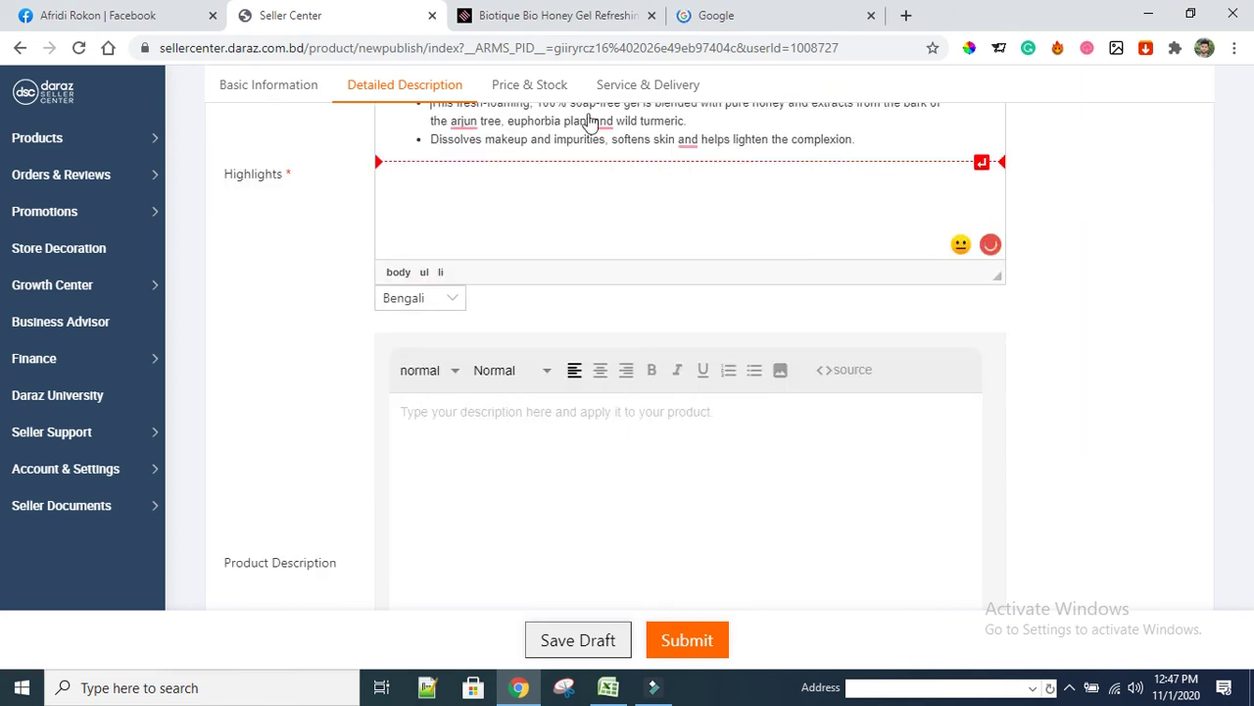
Copy the face wash's description and usage instructions from the Shajgoj page
click(592, 15)
scroll(562, 473, down, 3)
scroll(326, 471, down, 6)
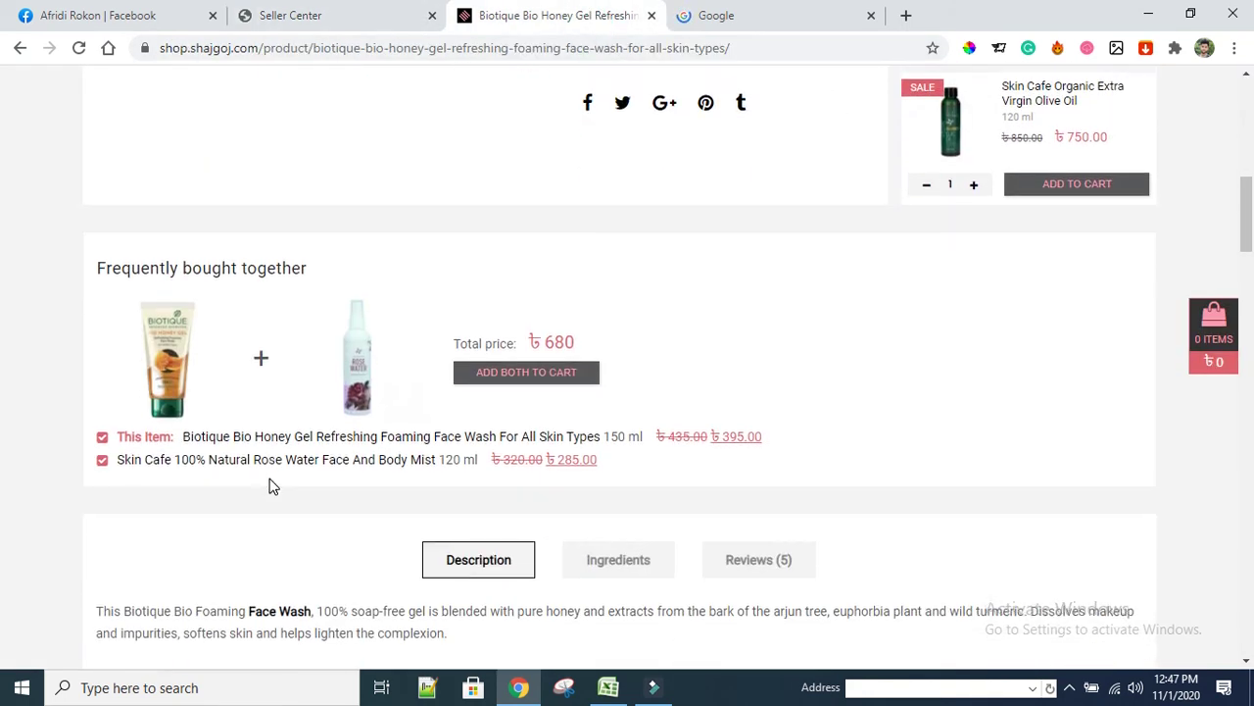
scroll(98, 294, down, 1)
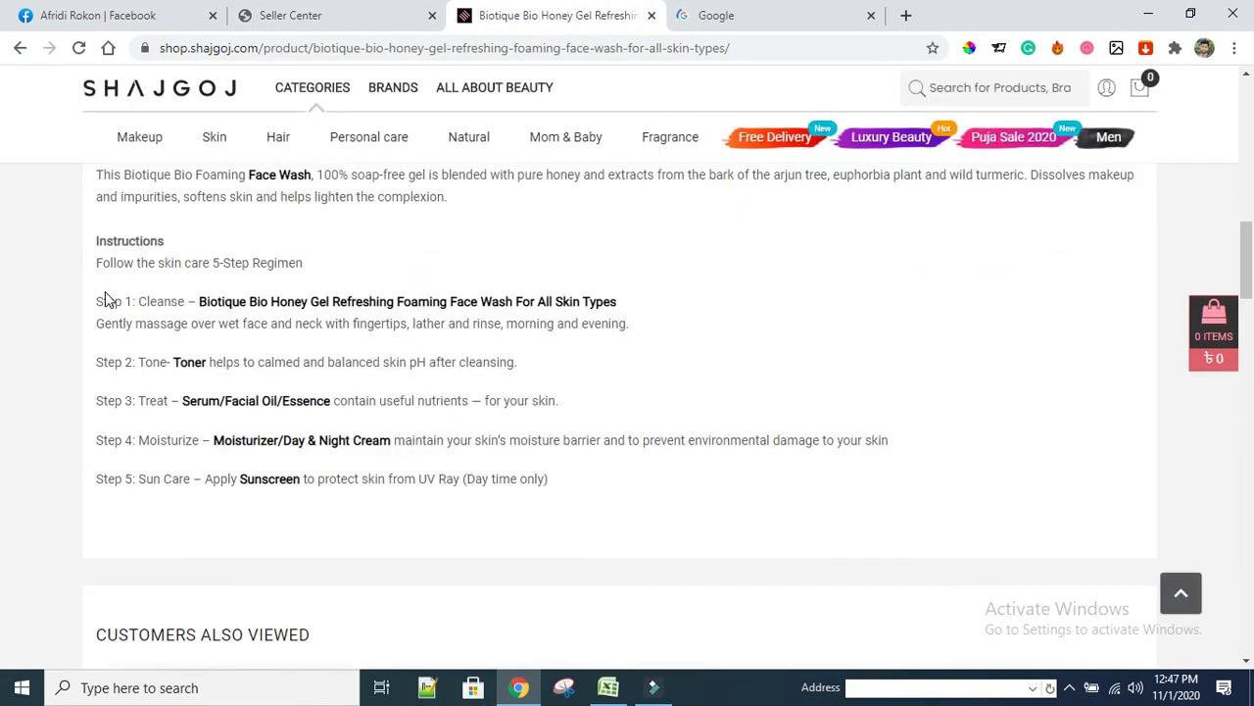
scroll(115, 301, up, 2)
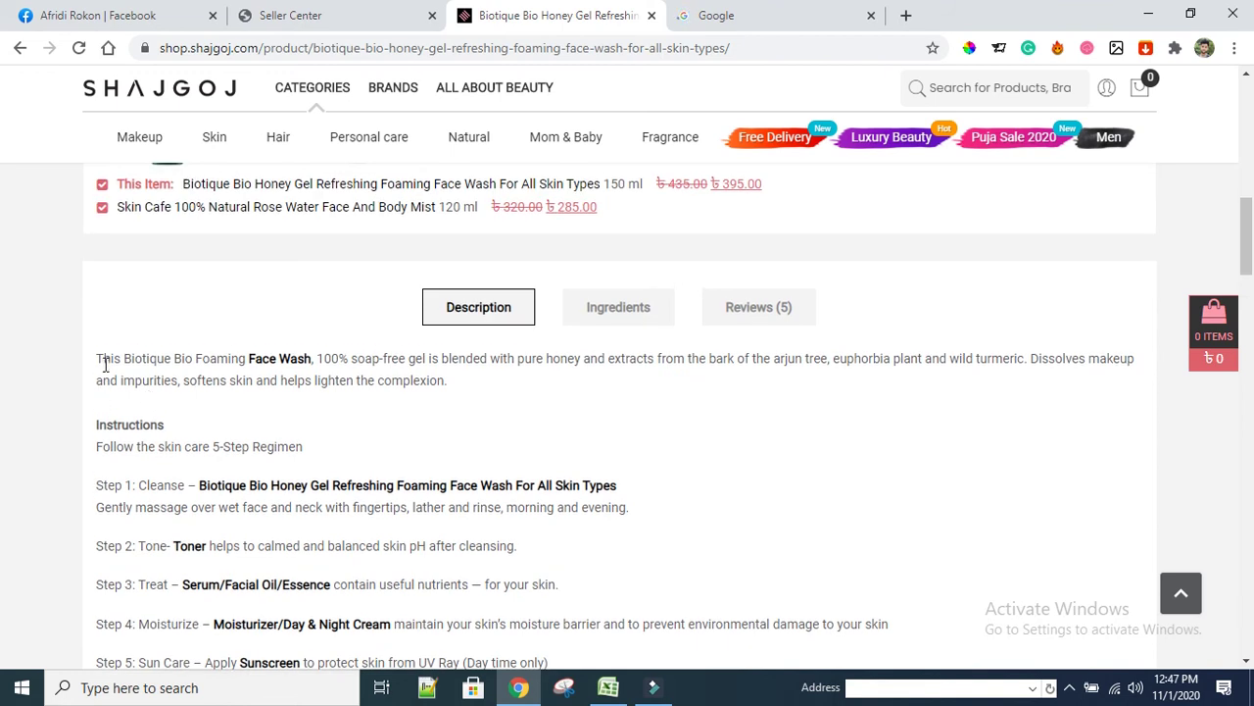
drag(98, 358, 551, 490)
scroll(245, 431, down, 2)
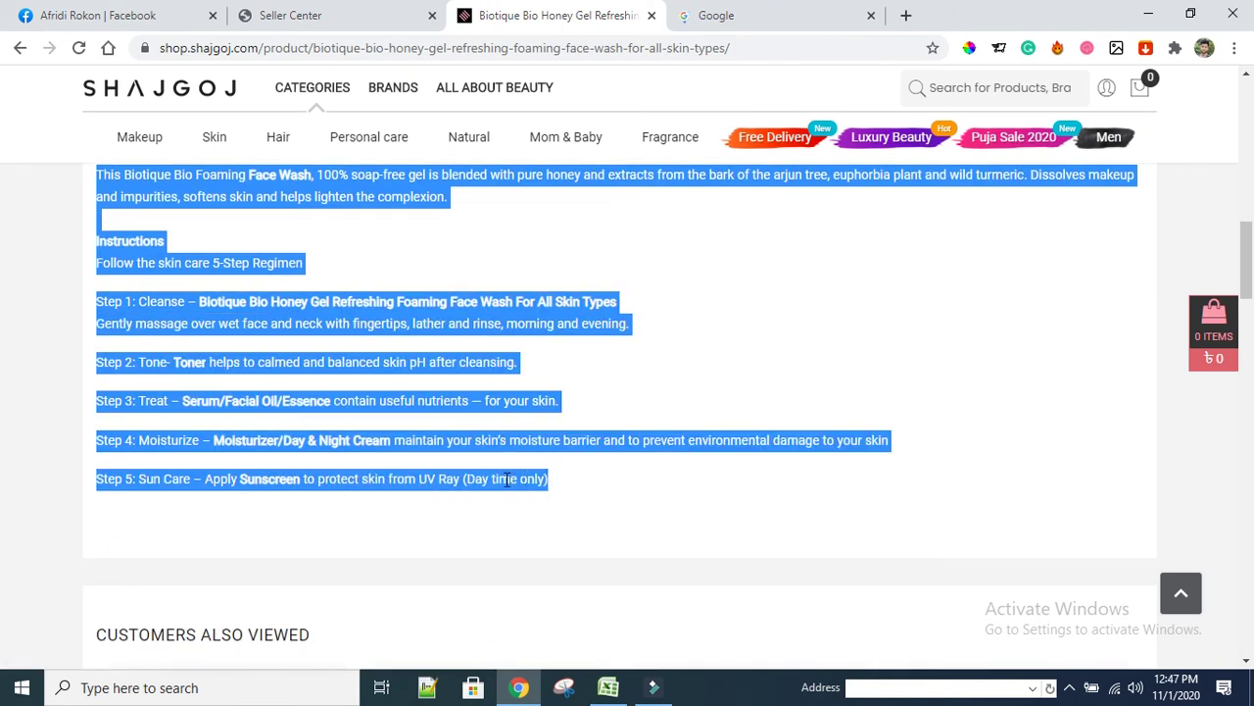
right_click(507, 481)
click(541, 494)
Click into Daraz's Product Description box, then bring Shajgoj's product title, price and photo into view
click(290, 15)
click(473, 464)
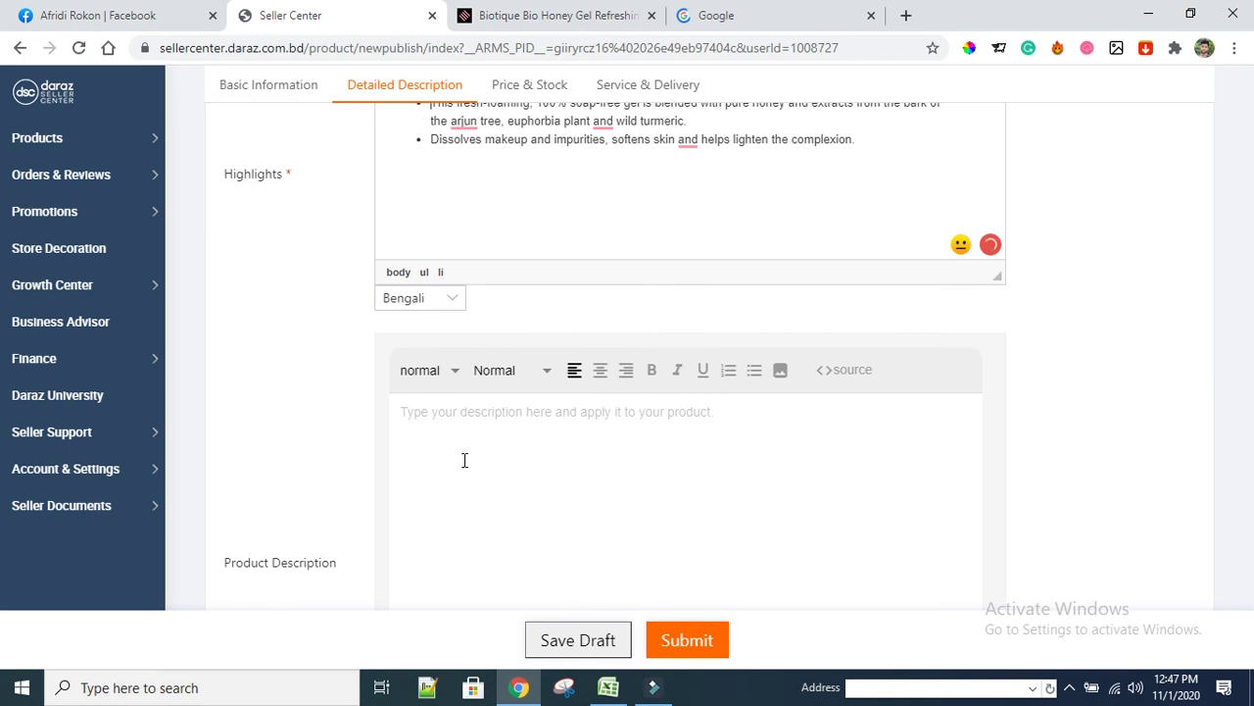
scroll(460, 452, down, 2)
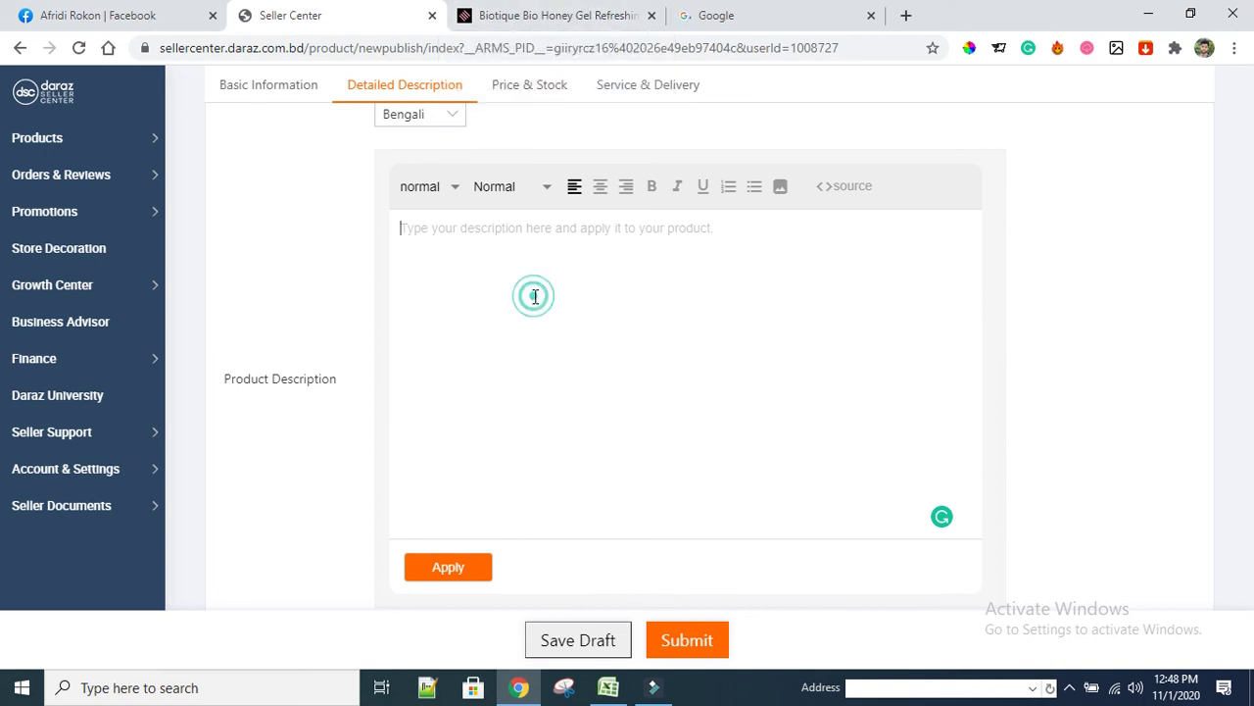
click(562, 25)
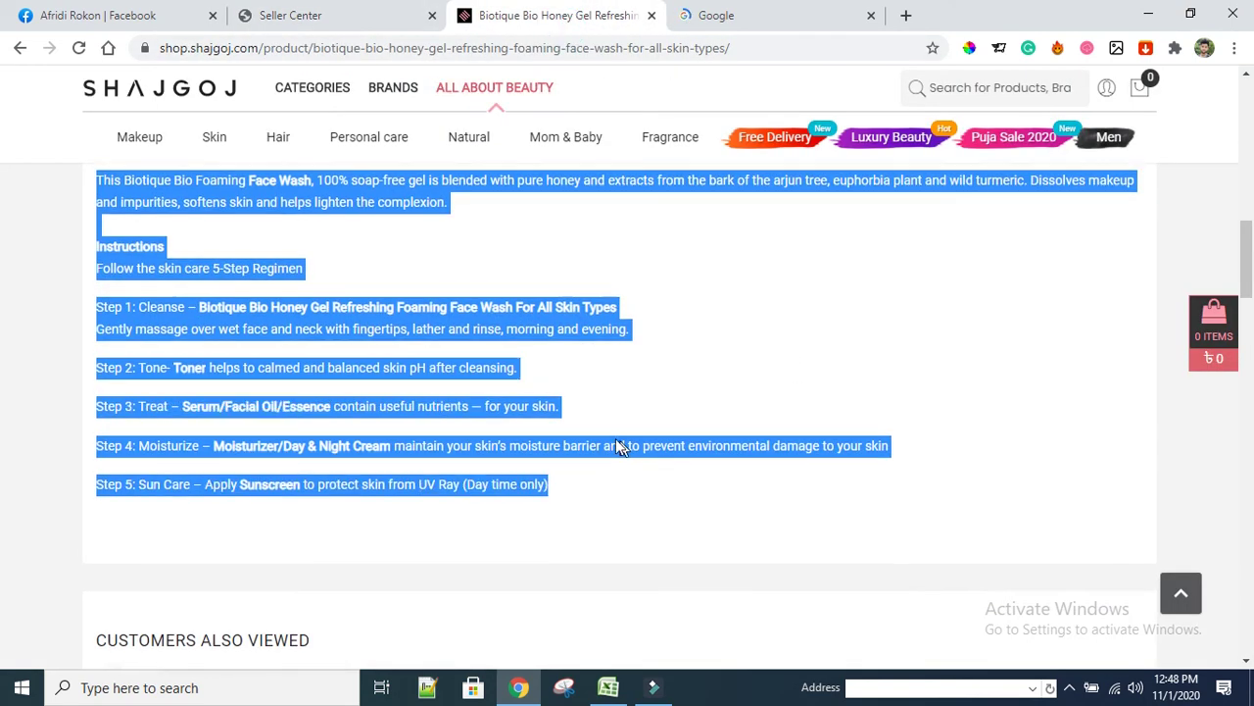
scroll(427, 438, up, 10)
scroll(497, 396, up, 5)
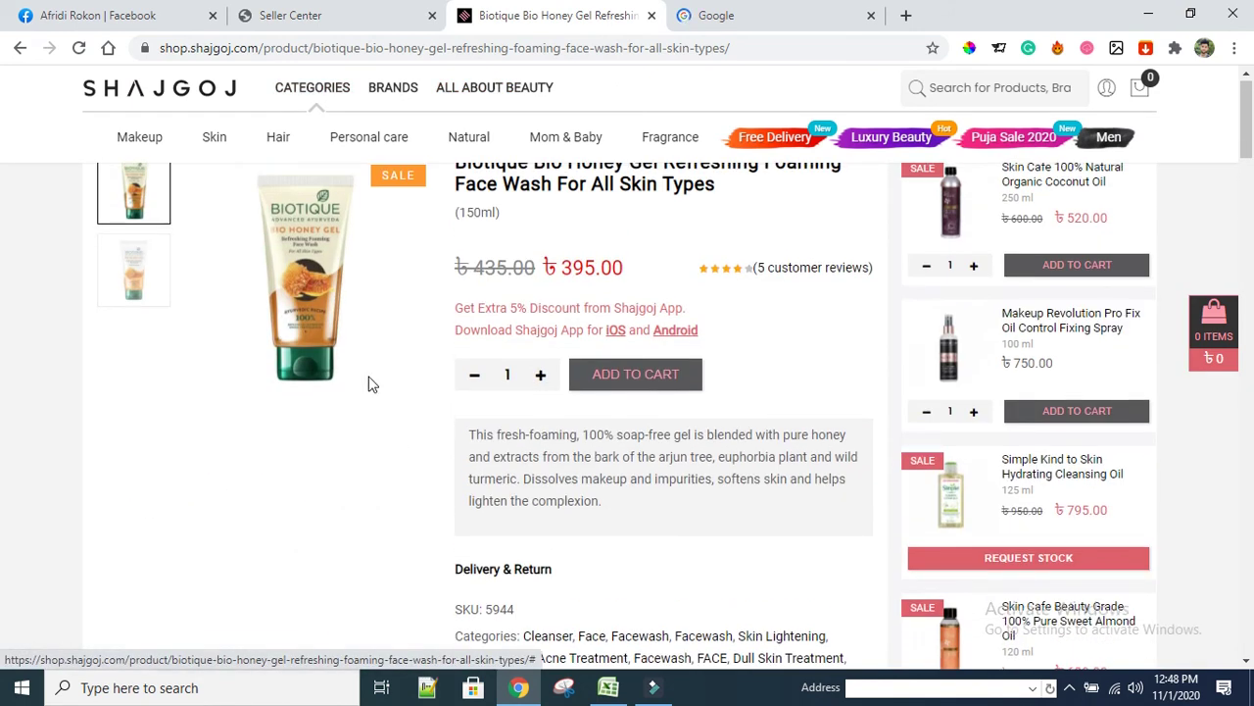
Save the main Bio Honey Gel product photo to the Desktop as a JPEG
scroll(286, 275, up, 1)
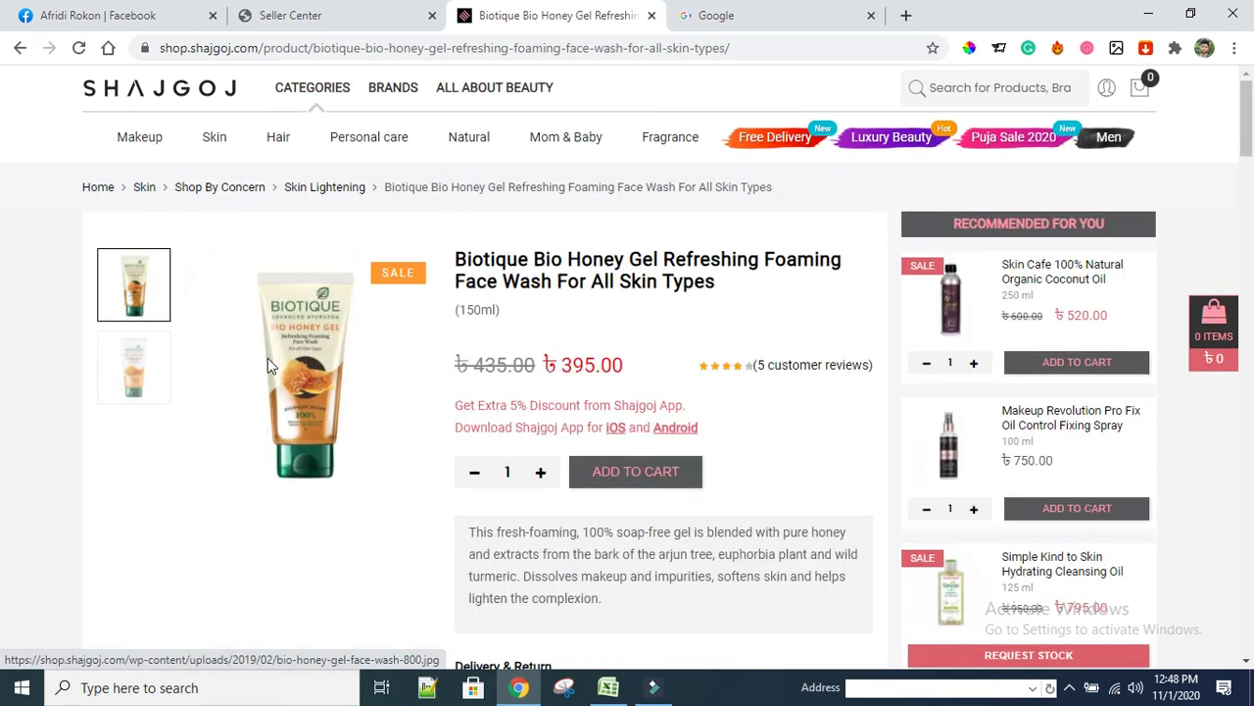
right_click(300, 252)
click(260, 326)
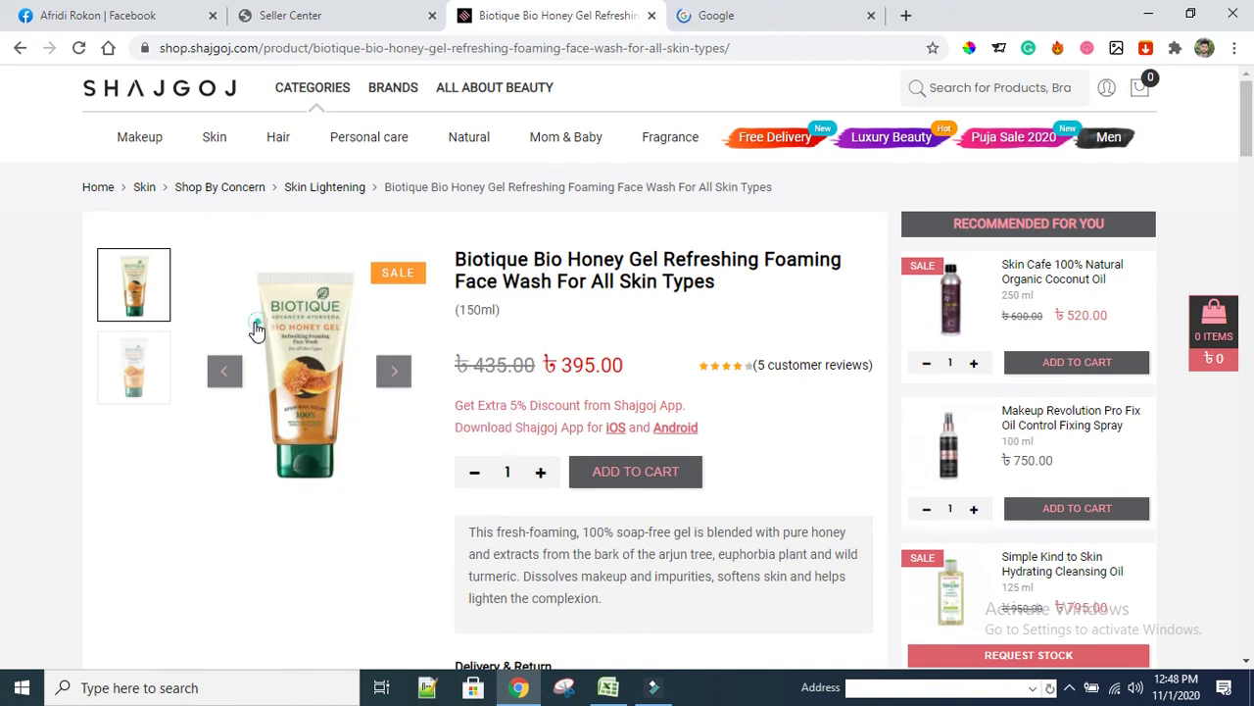
right_click(256, 326)
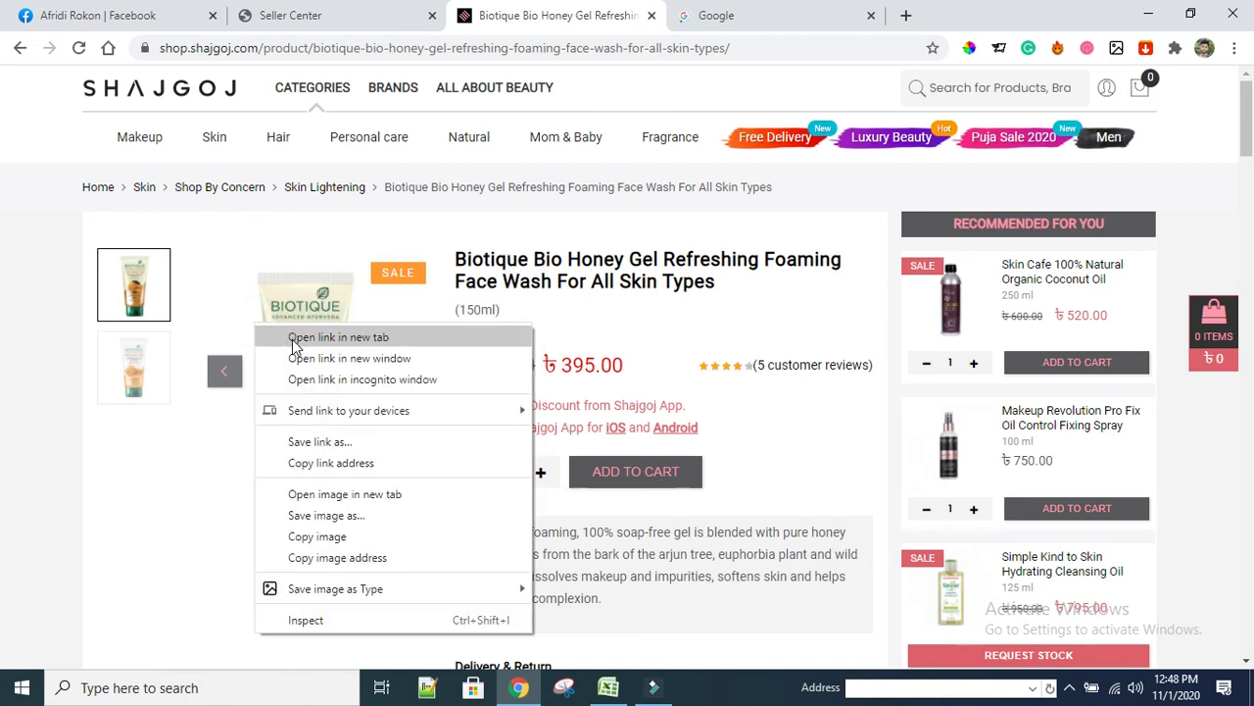
click(323, 515)
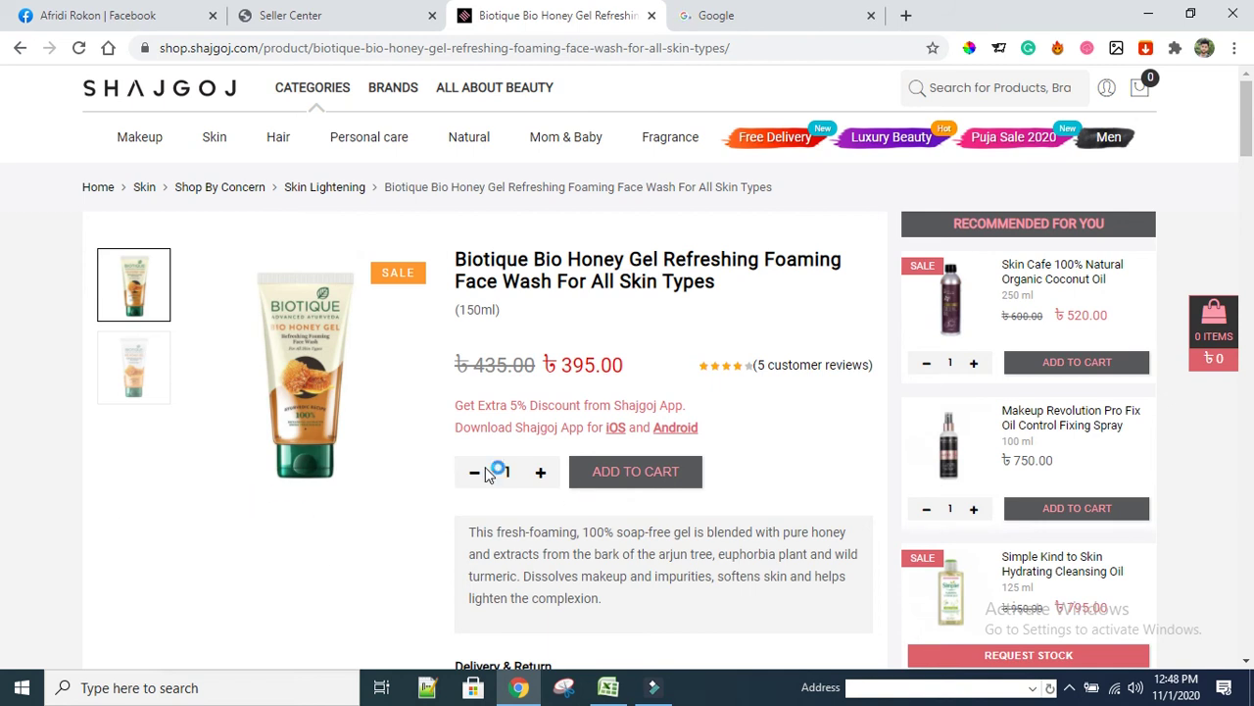
key(ctrl+s)
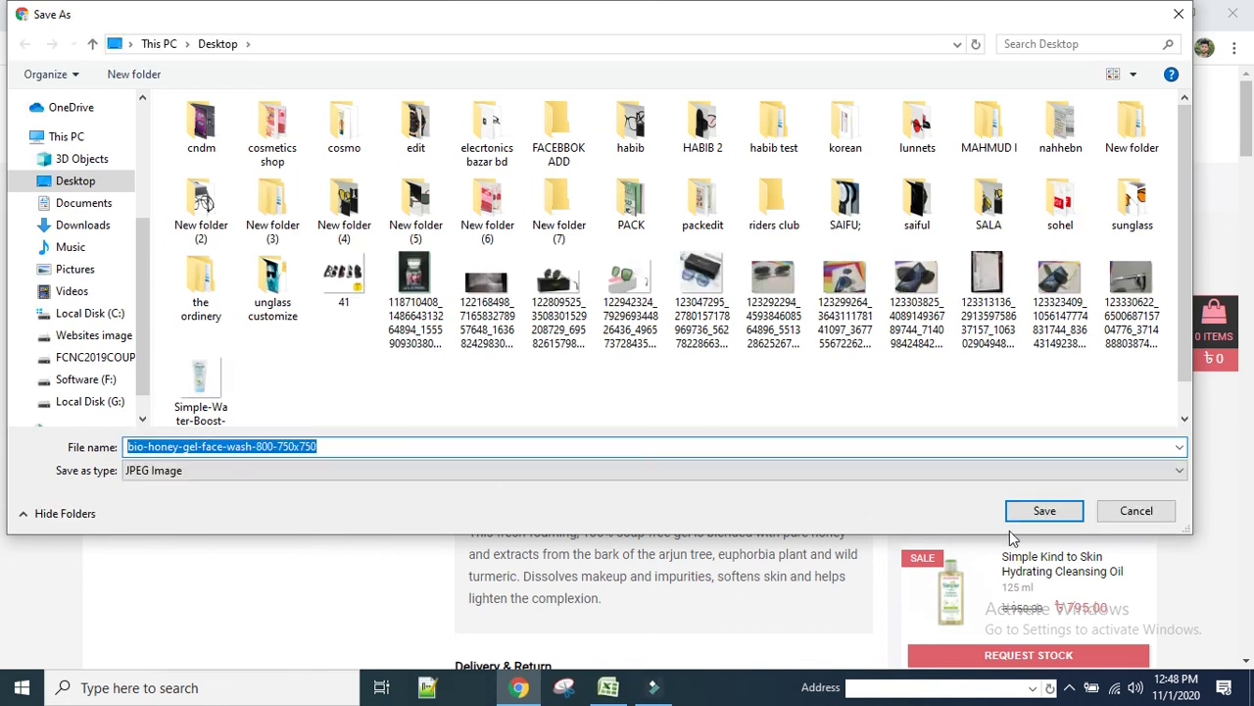
click(1049, 512)
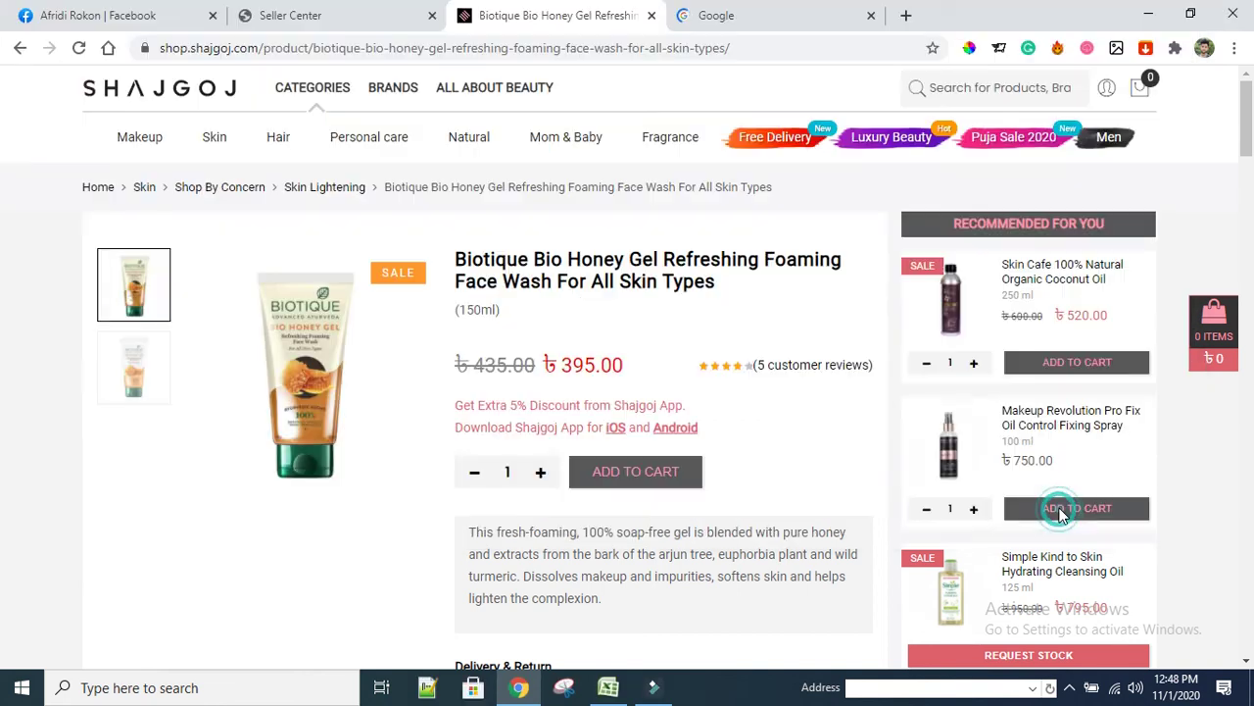
Save the second product photo to the Desktop as a JPEG
click(137, 363)
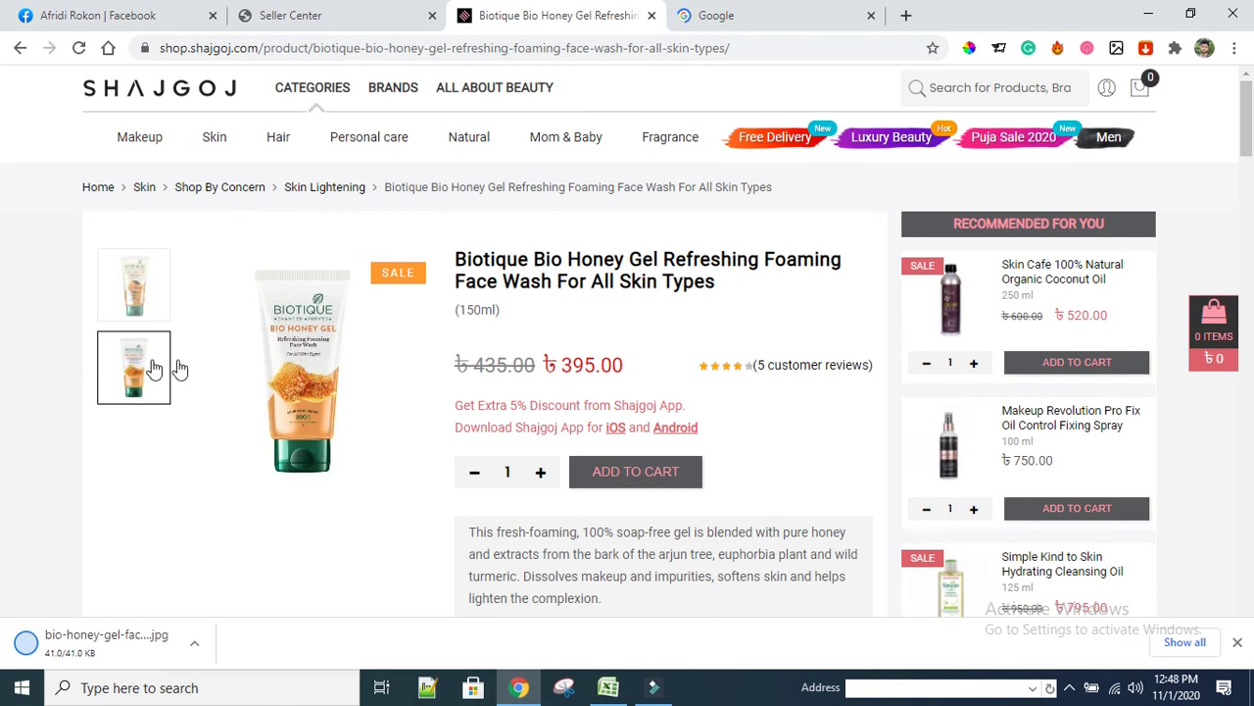
right_click(312, 351)
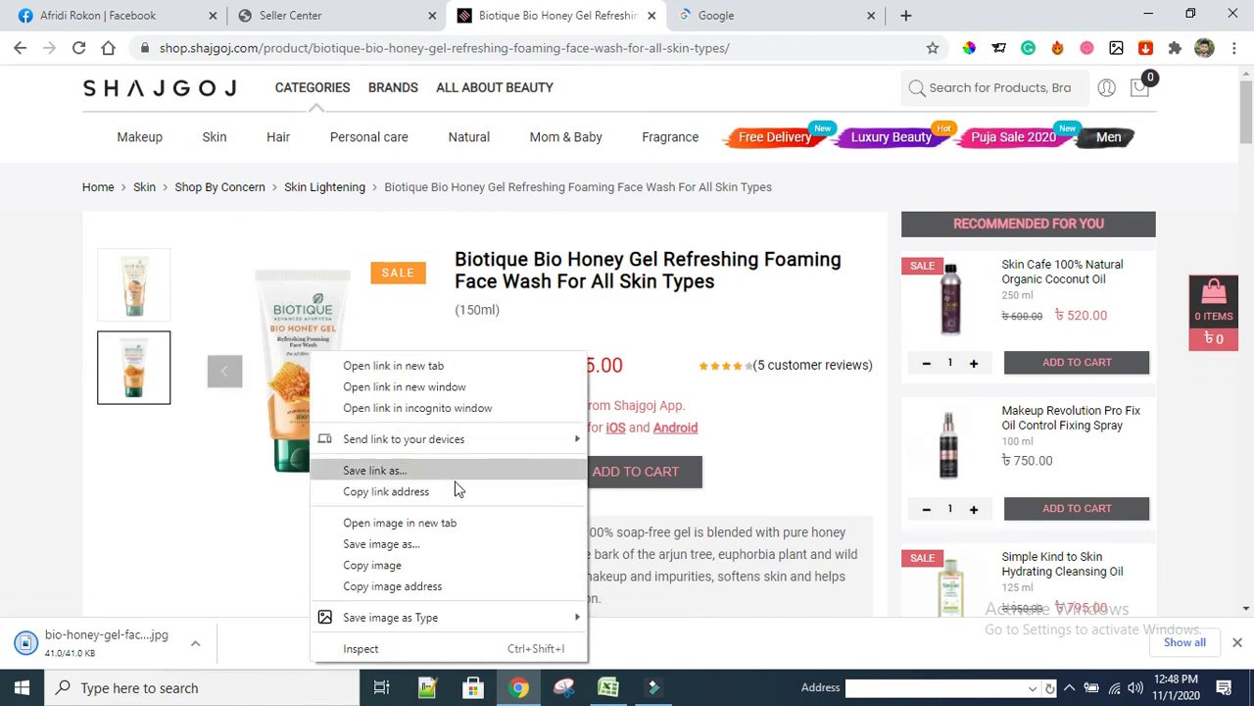
click(423, 544)
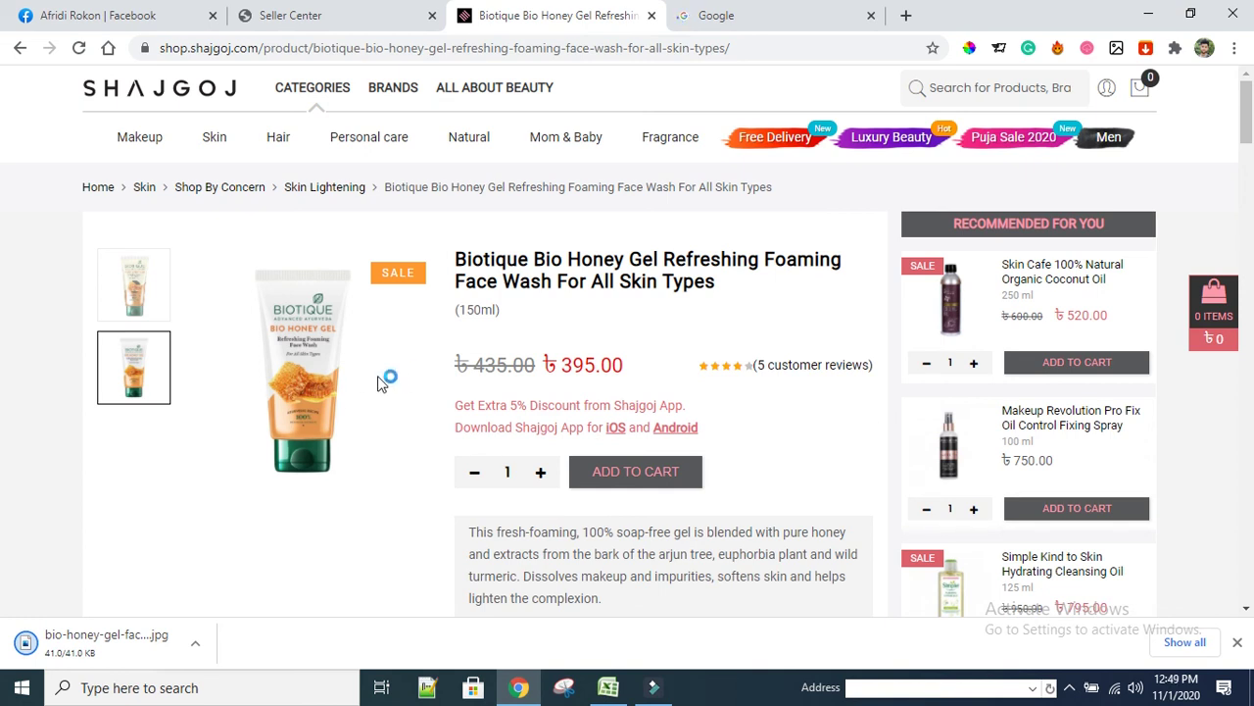
key(ctrl+s)
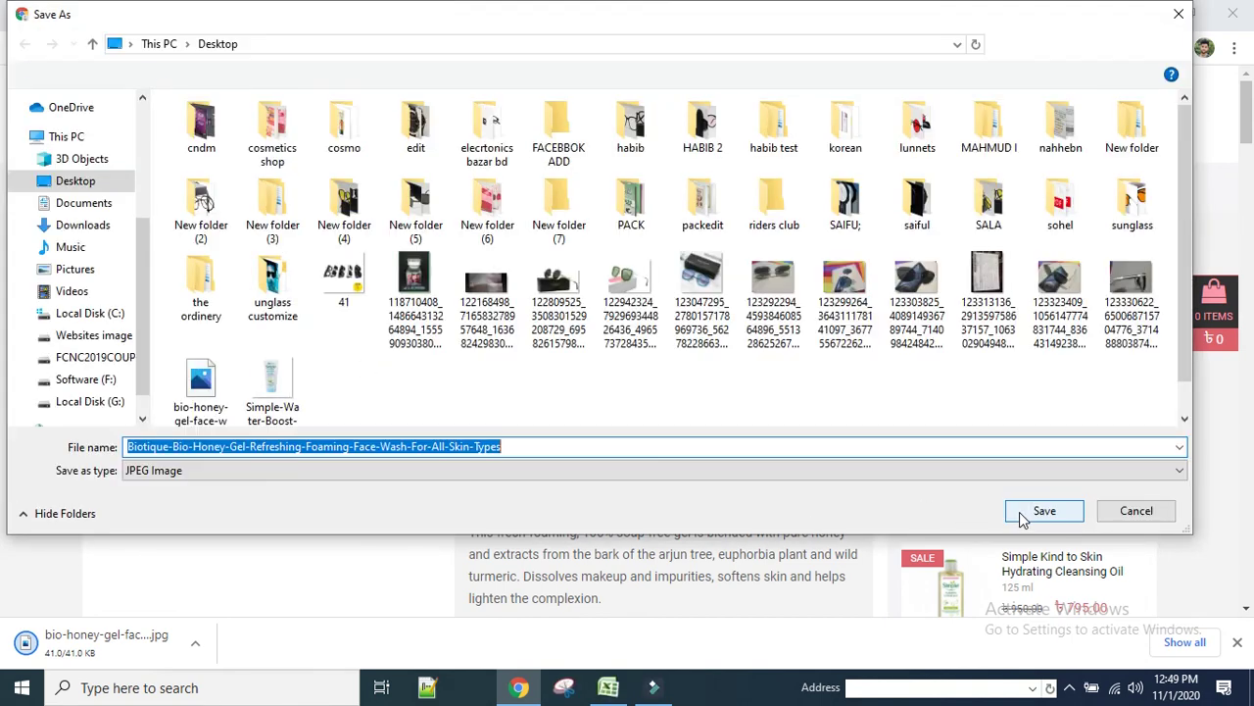
click(1021, 513)
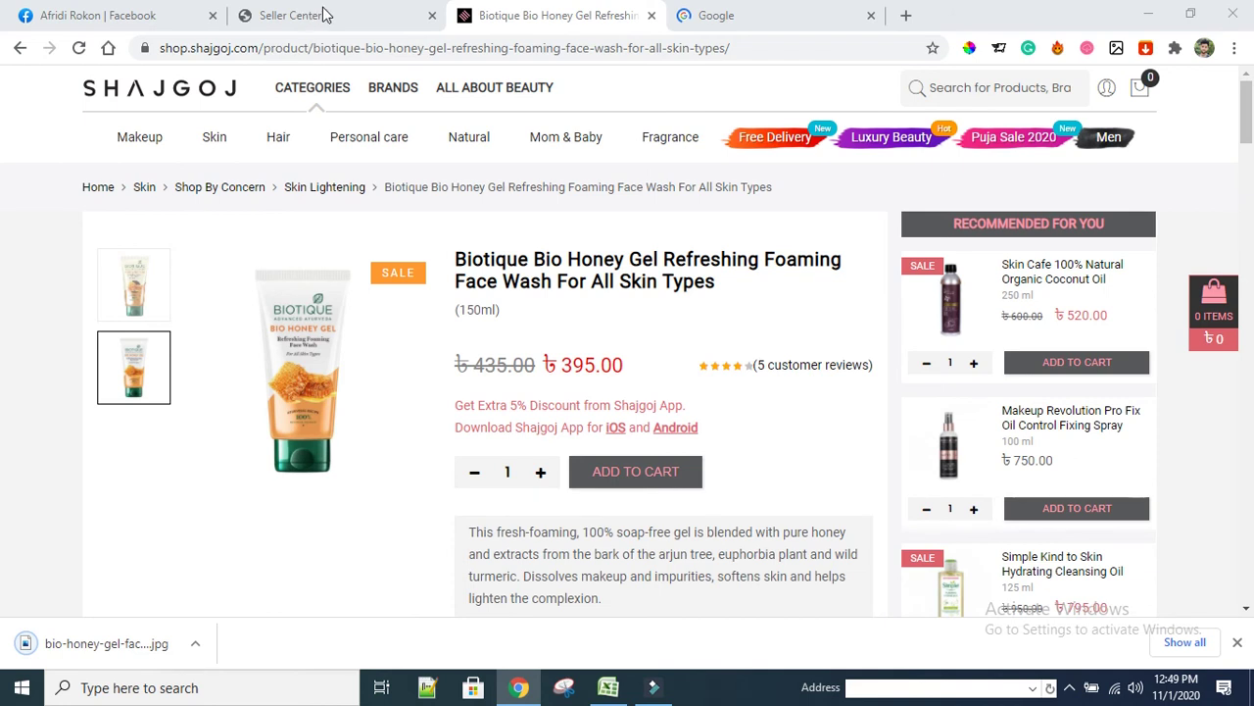
click(326, 14)
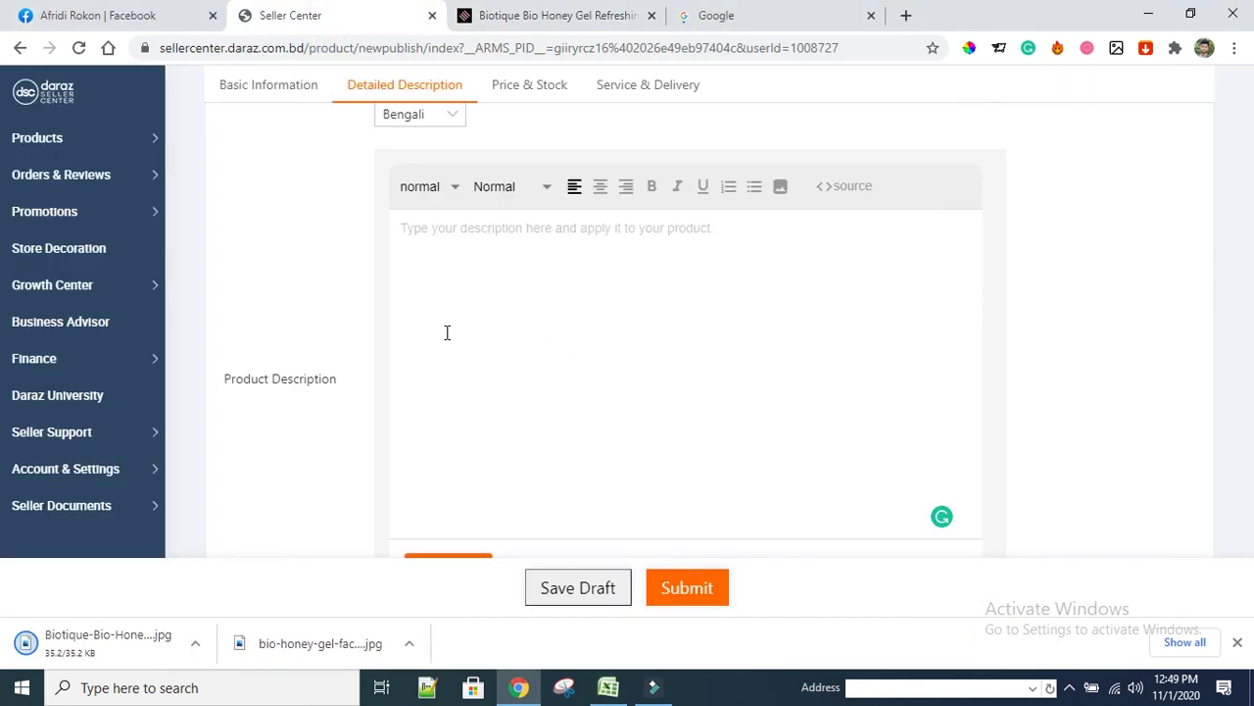
Click into the empty Product Description editor and scroll around it
click(476, 228)
scroll(564, 378, up, 2)
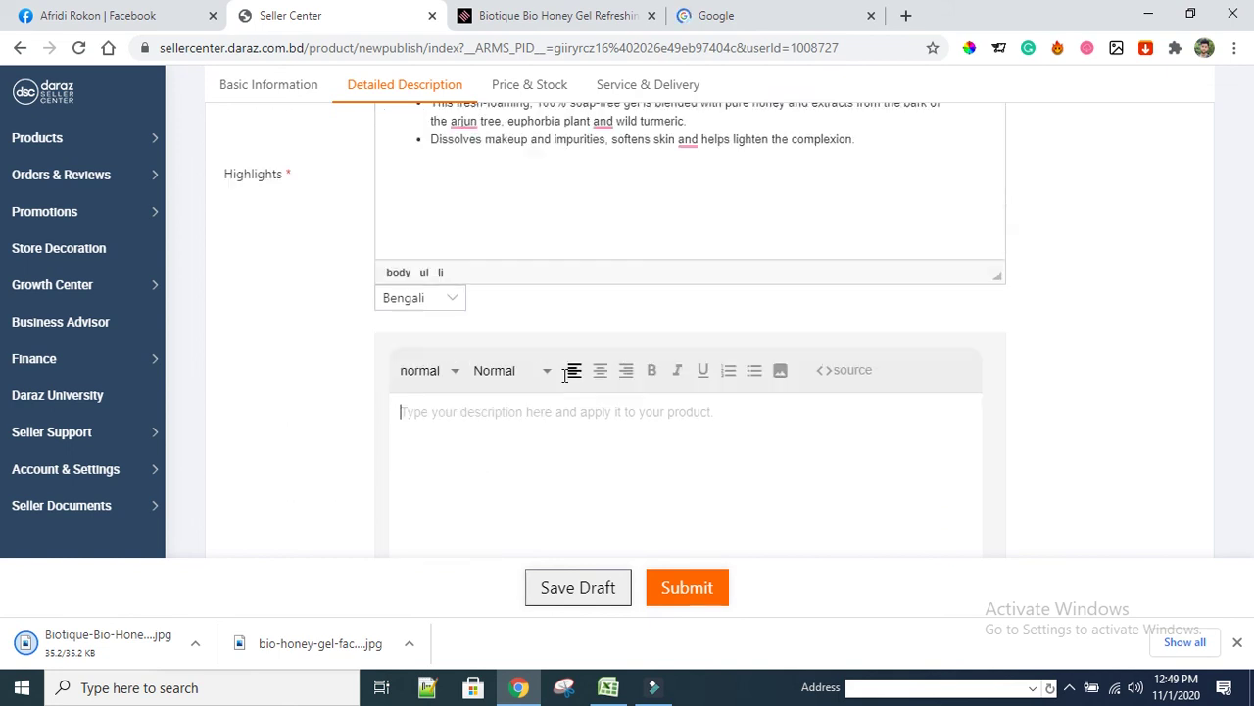
scroll(502, 423, down, 2)
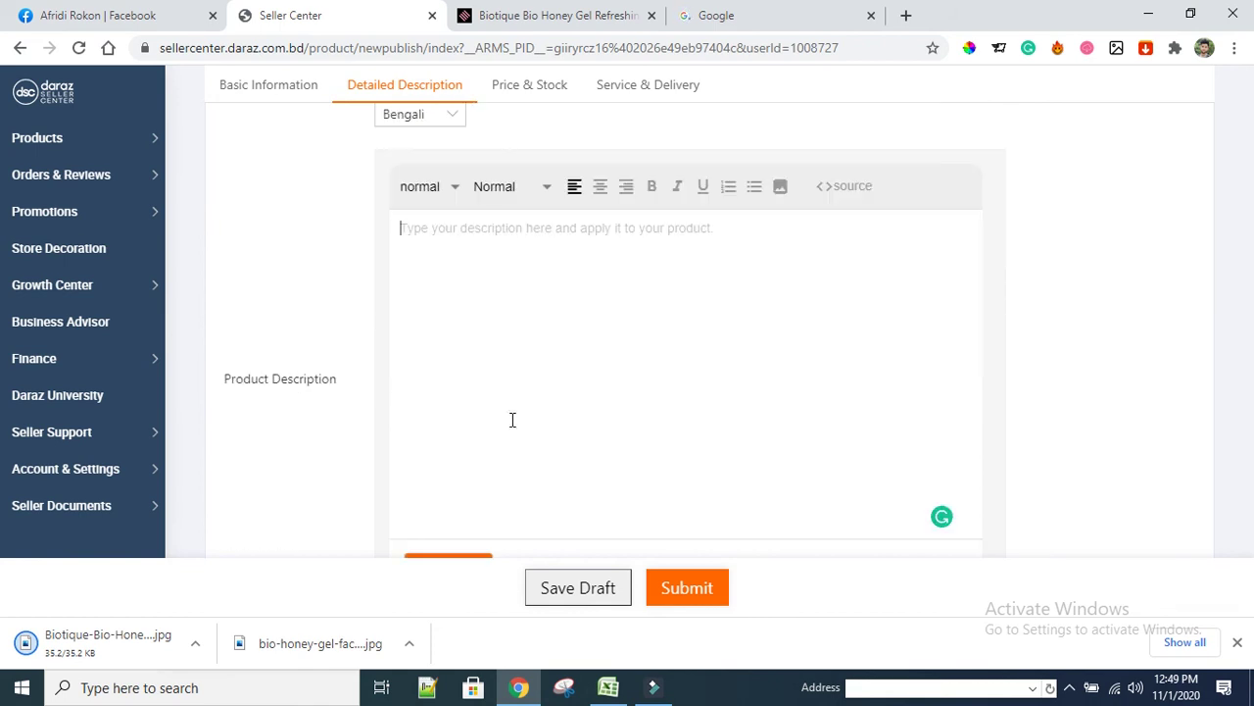
scroll(513, 419, down, 1)
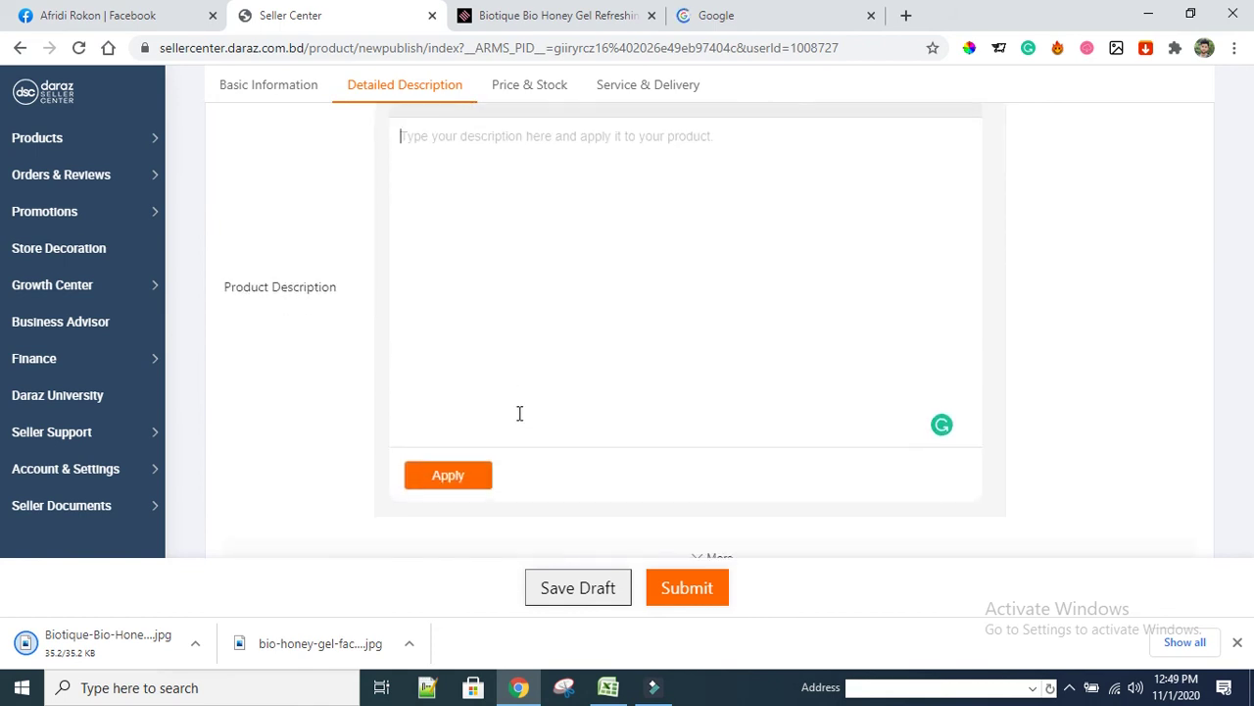
scroll(547, 395, up, 1)
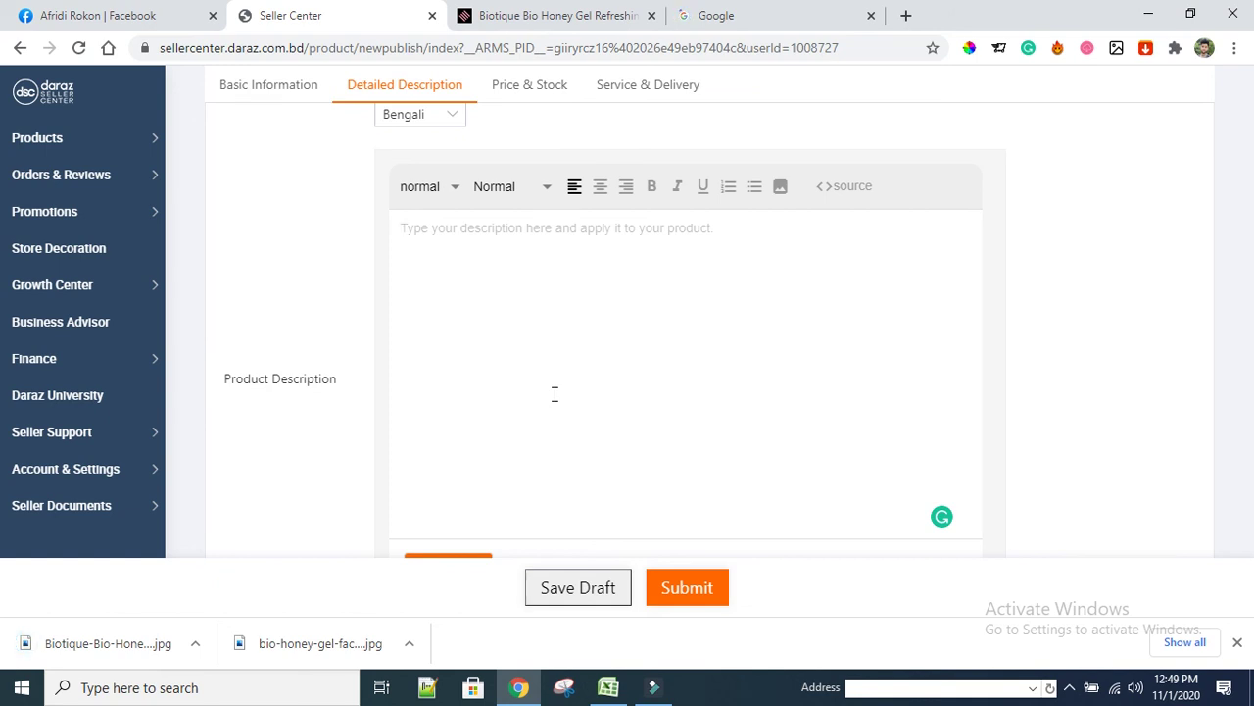
click(603, 239)
click(538, 241)
Reselect and copy the product description text on the Shajgoj page
click(553, 15)
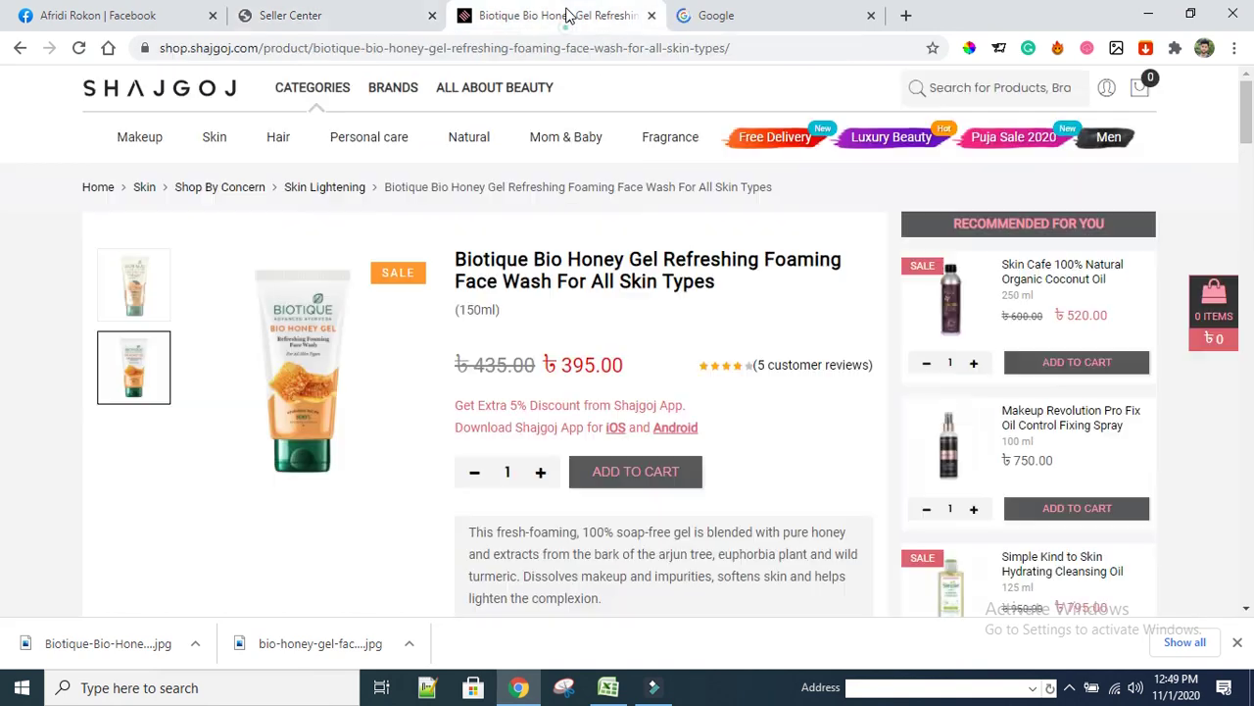
scroll(255, 461, down, 7)
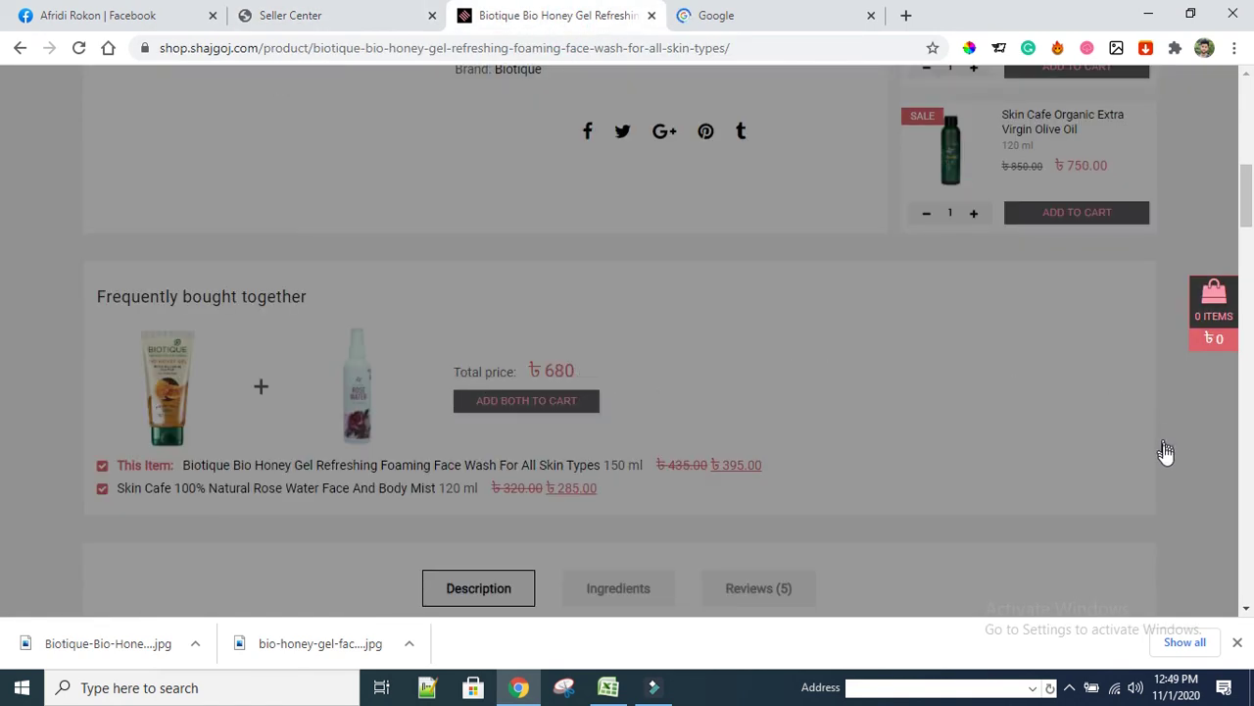
click(1168, 457)
scroll(784, 405, down, 3)
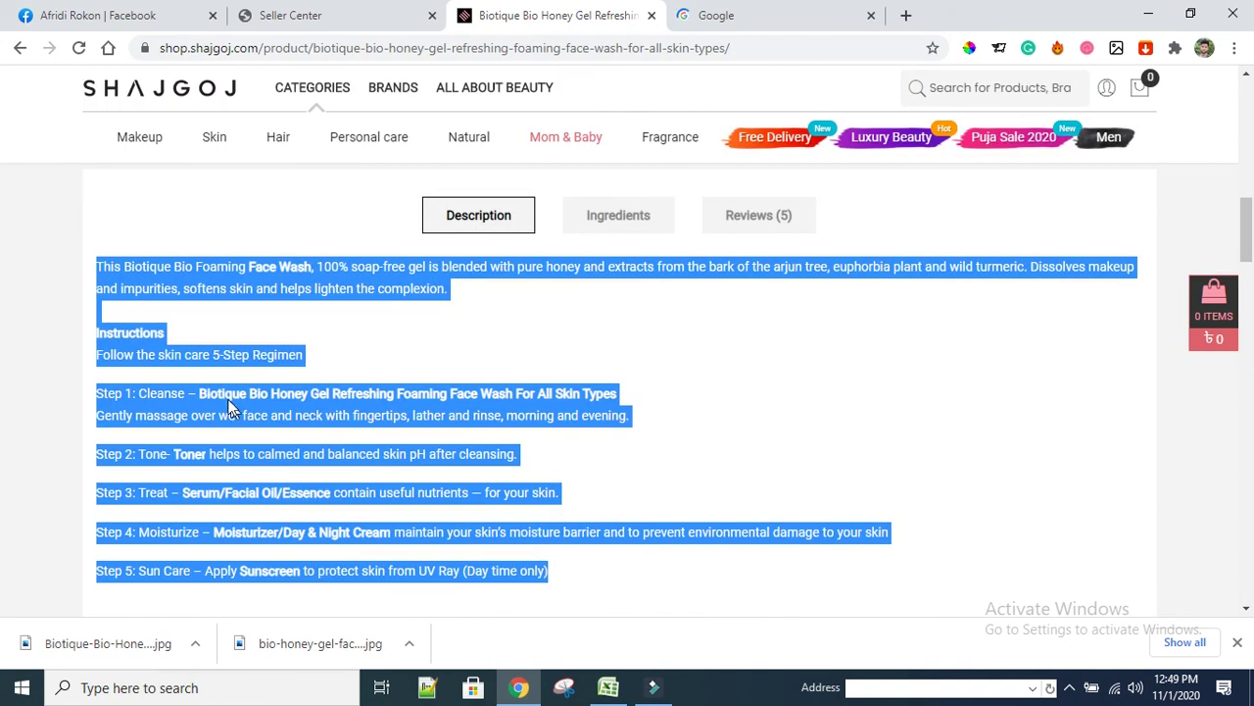
click(283, 354)
drag(92, 266, 568, 398)
scroll(329, 443, down, 2)
right_click(568, 351)
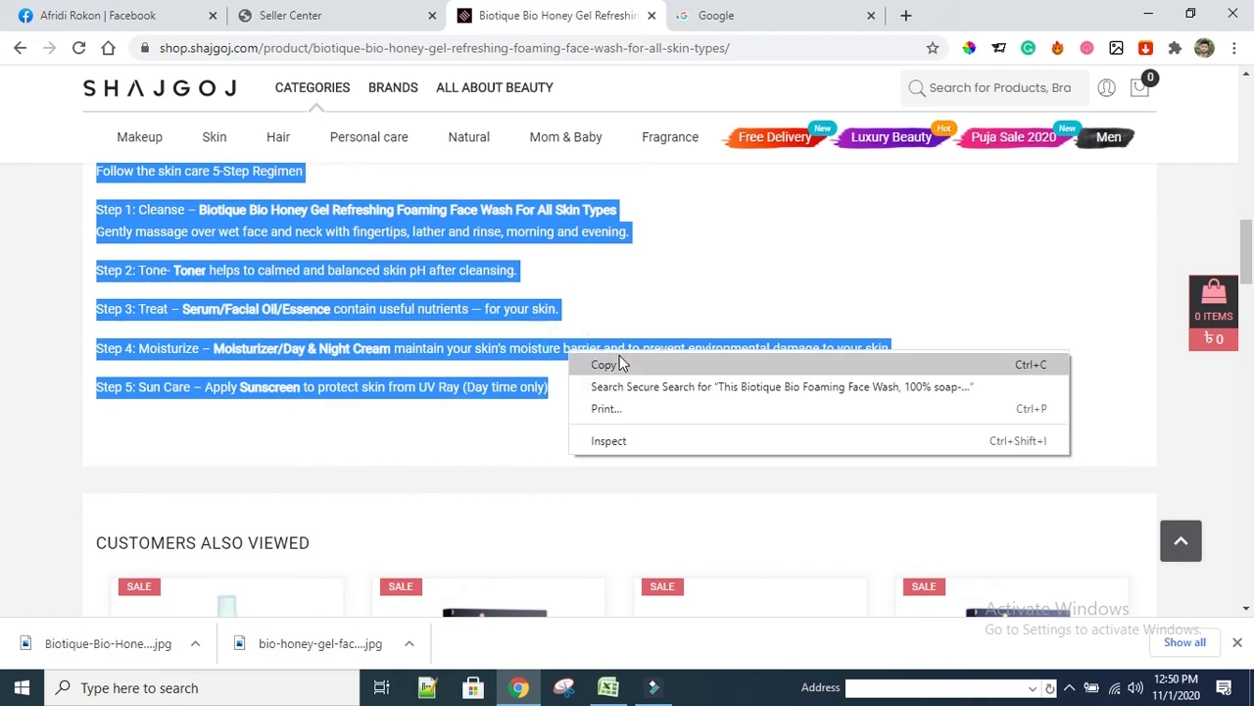
click(619, 364)
Return to the Daraz form and focus the Product Description editor
key(ctrl+shift+Tab)
click(475, 342)
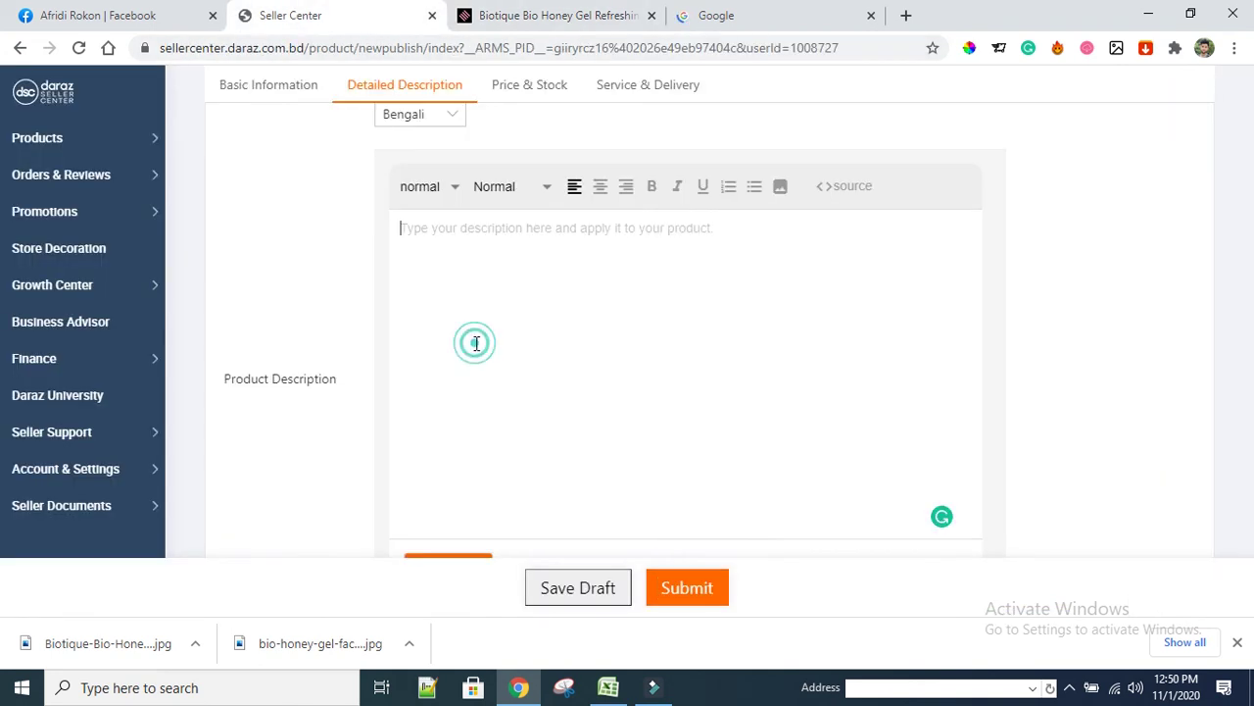
click(439, 278)
click(552, 327)
scroll(627, 392, down, 4)
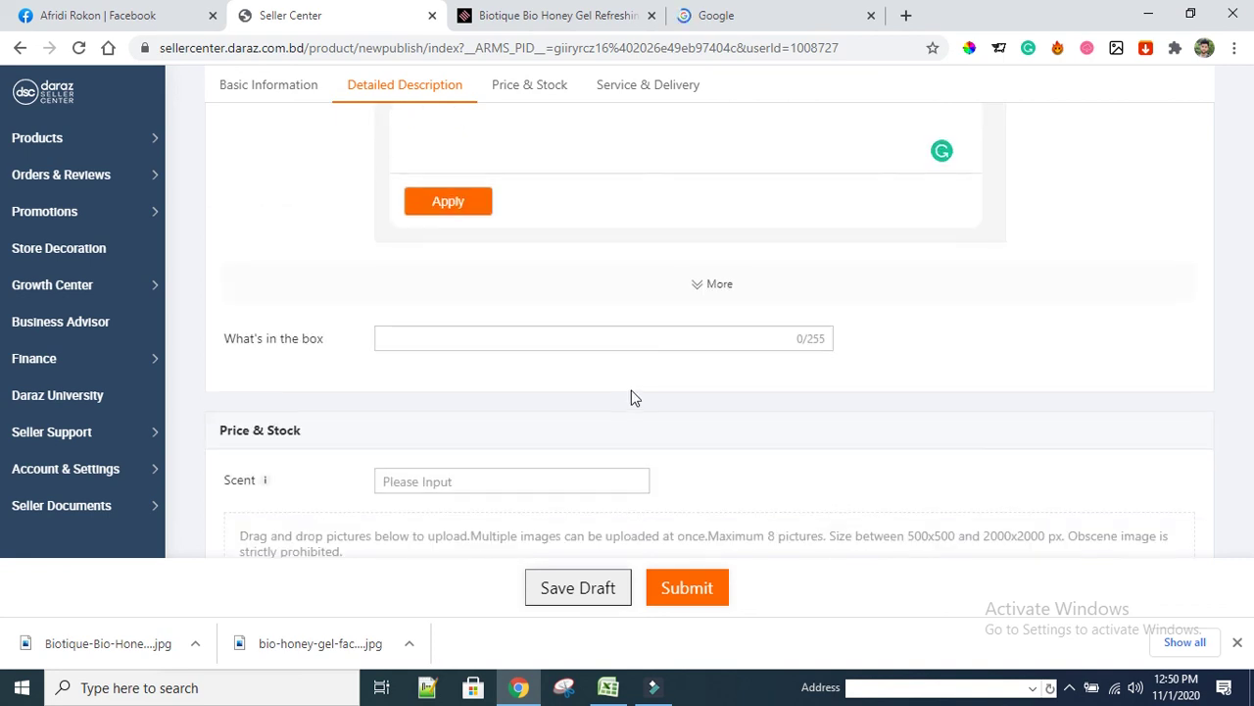
scroll(633, 398, up, 3)
click(449, 477)
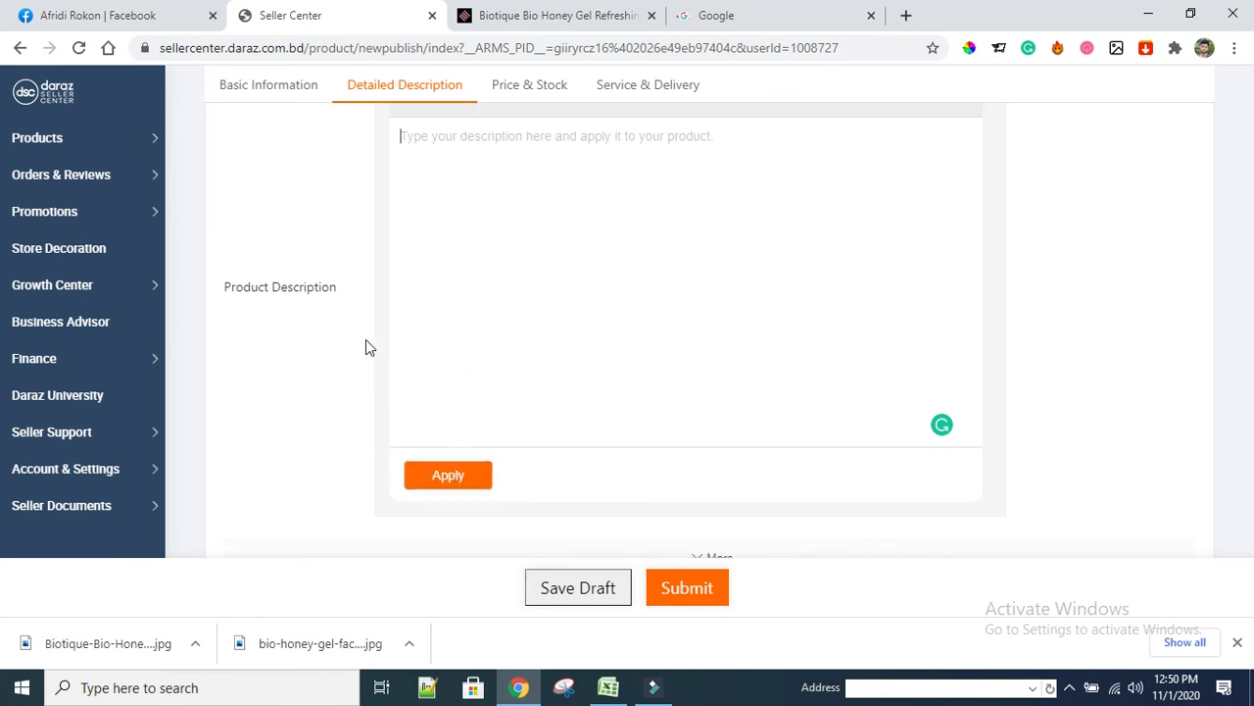
scroll(579, 311, up, 1)
Try pasting the copied text into Product Description, then start inserting an image
right_click(637, 228)
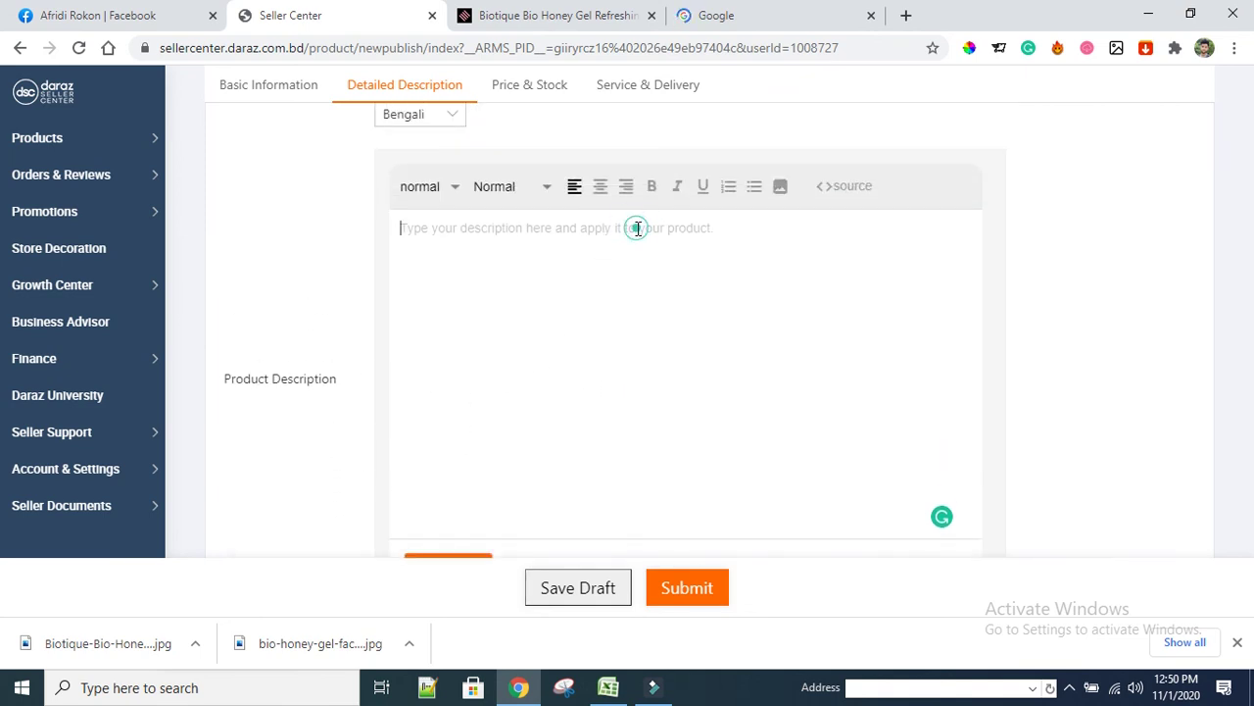
click(686, 373)
scroll(503, 377, up, 1)
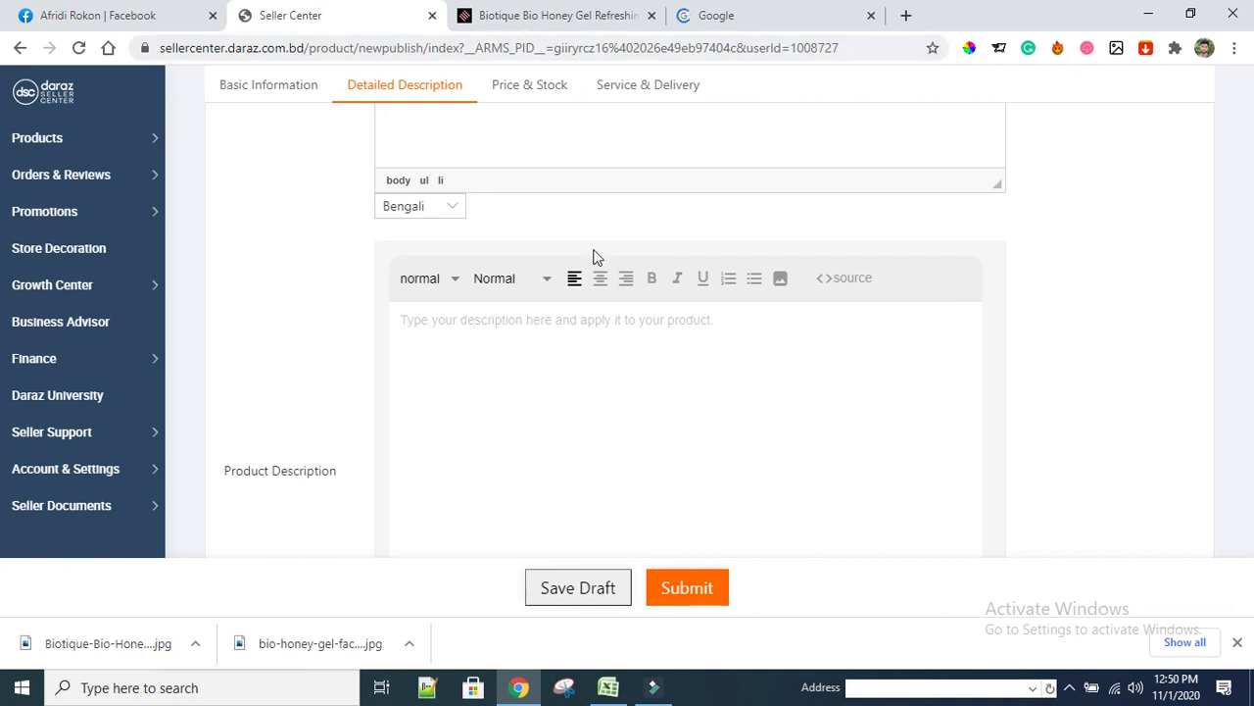
scroll(608, 318, down, 3)
scroll(622, 316, up, 2)
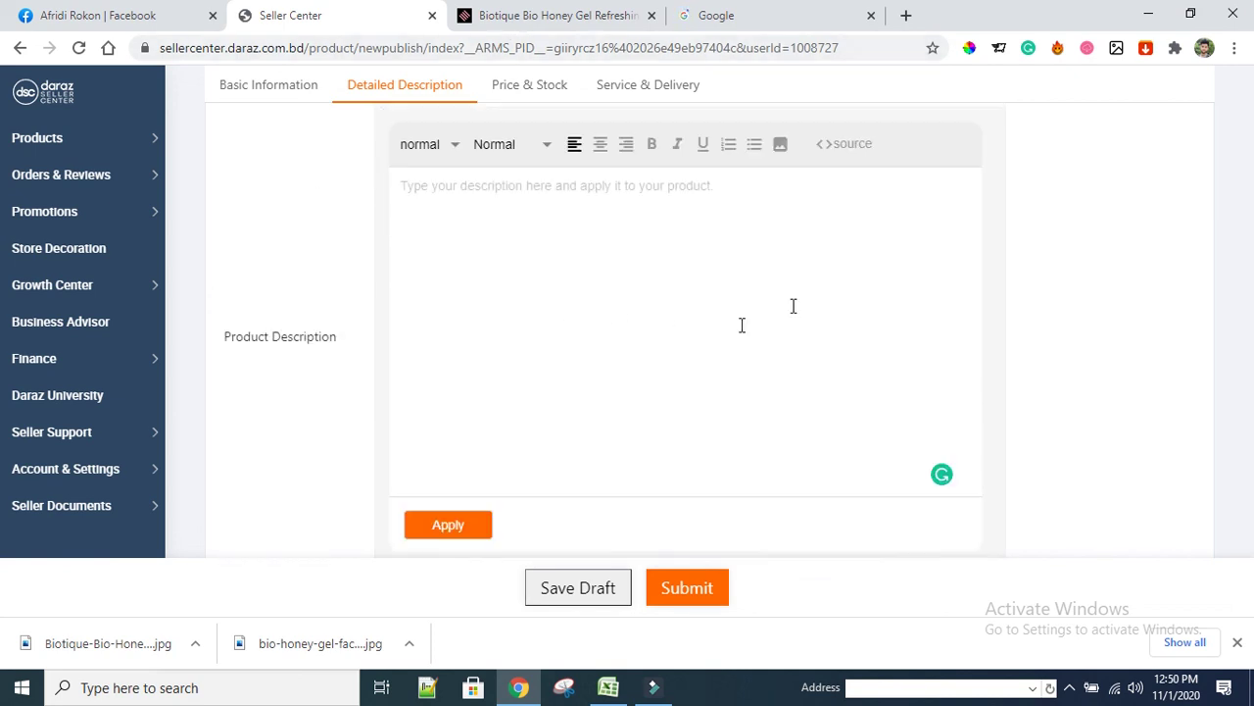
click(786, 189)
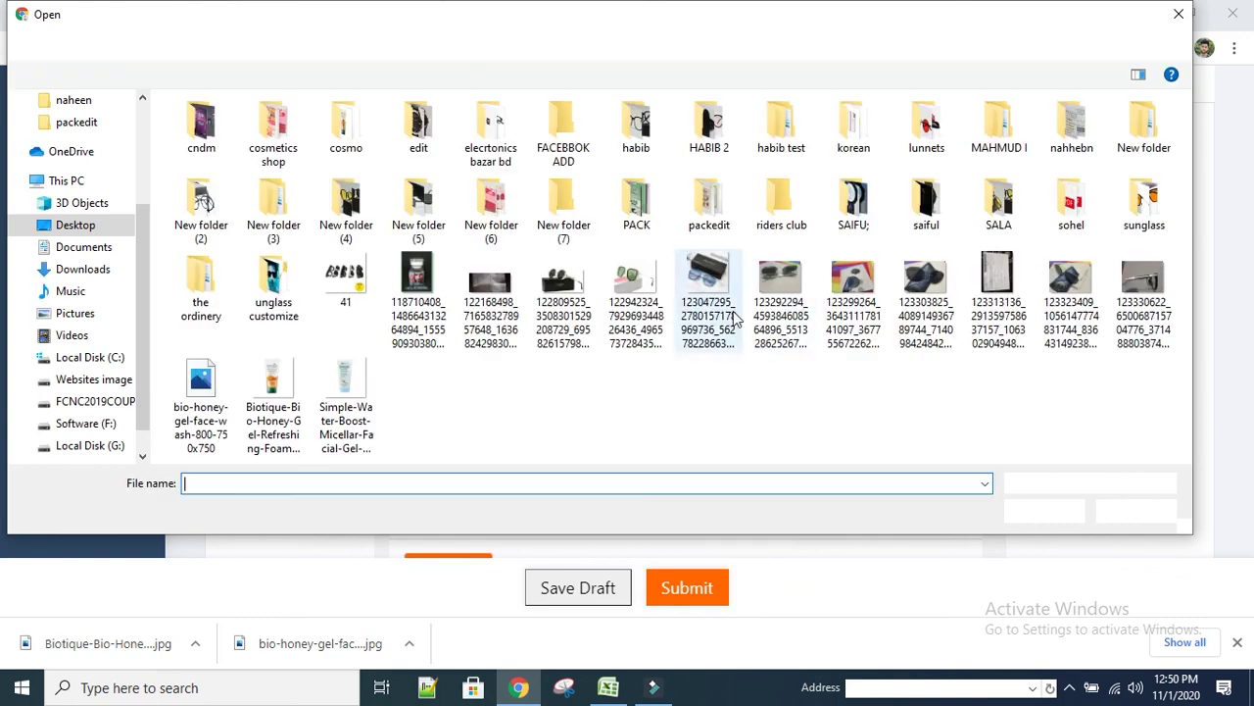
Insert the saved Biotique face wash photo into the Product Description and review it
click(273, 392)
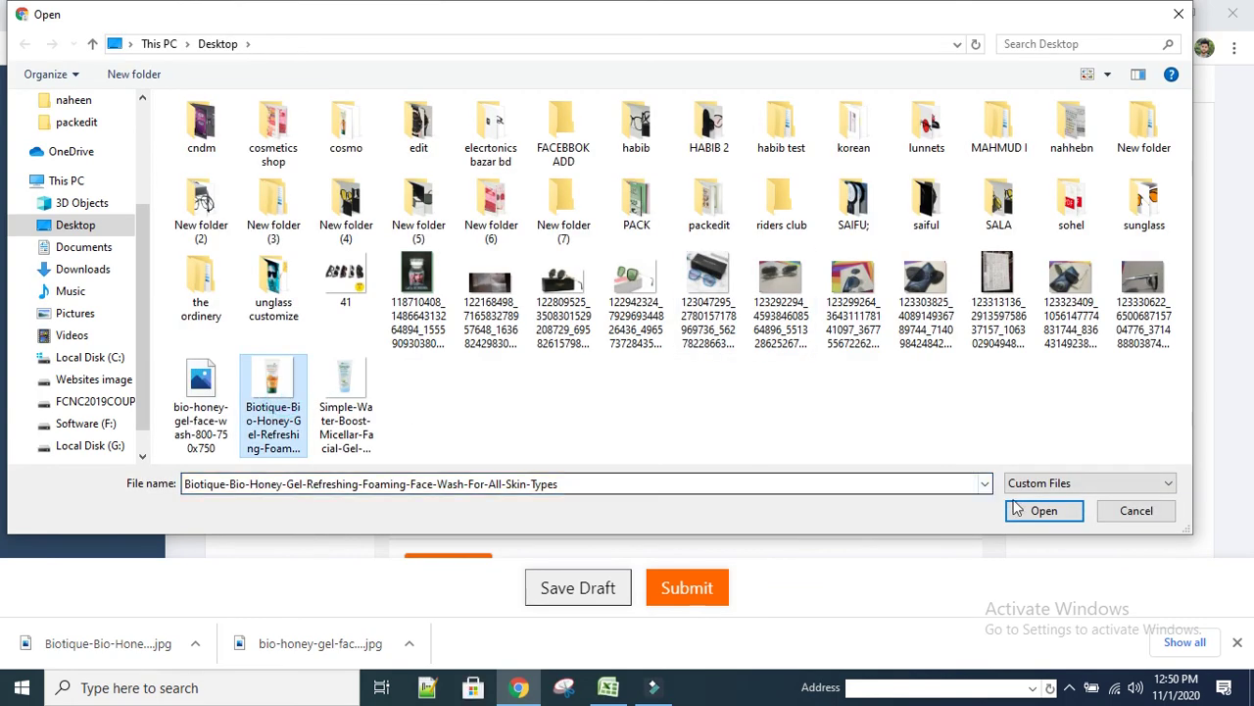
click(1045, 512)
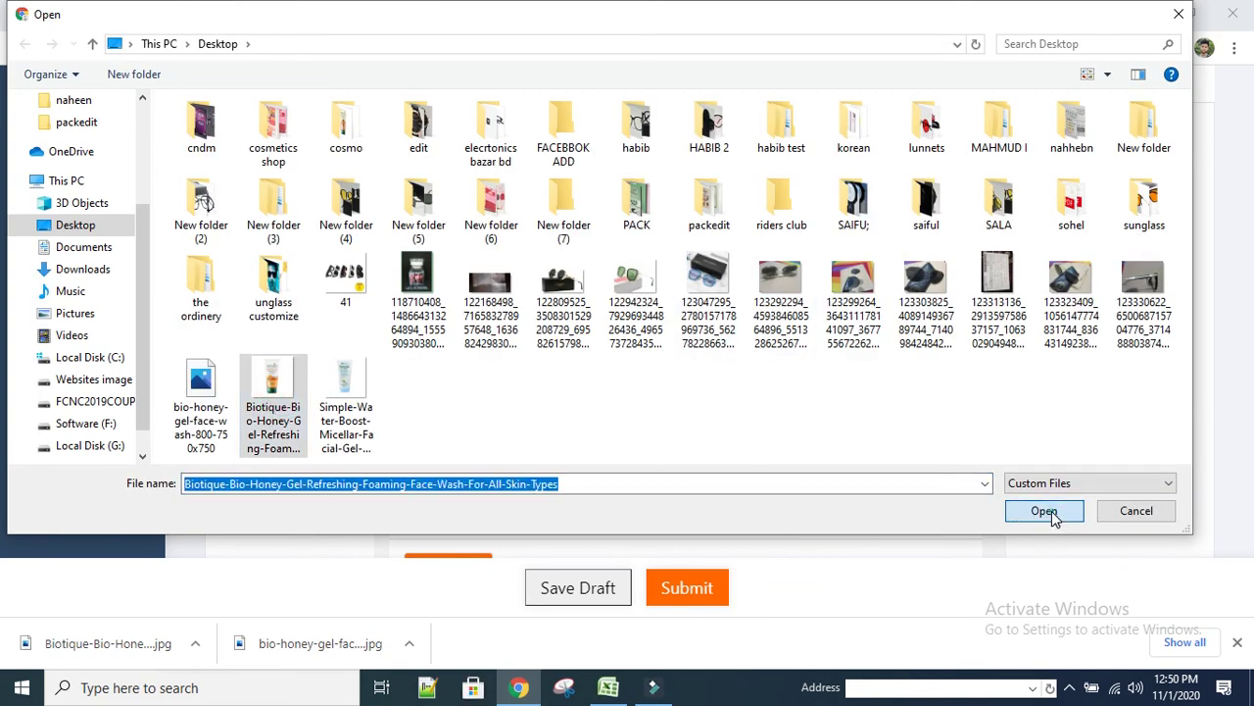
click(505, 374)
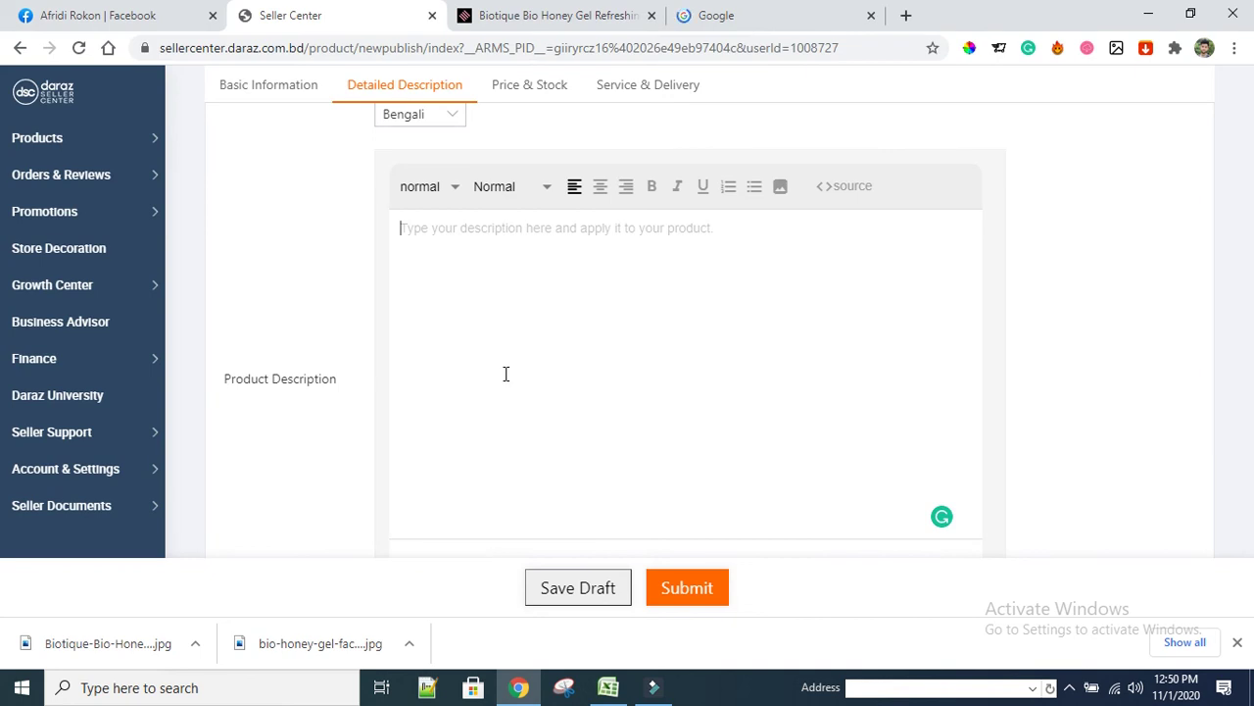
scroll(480, 382, down, 3)
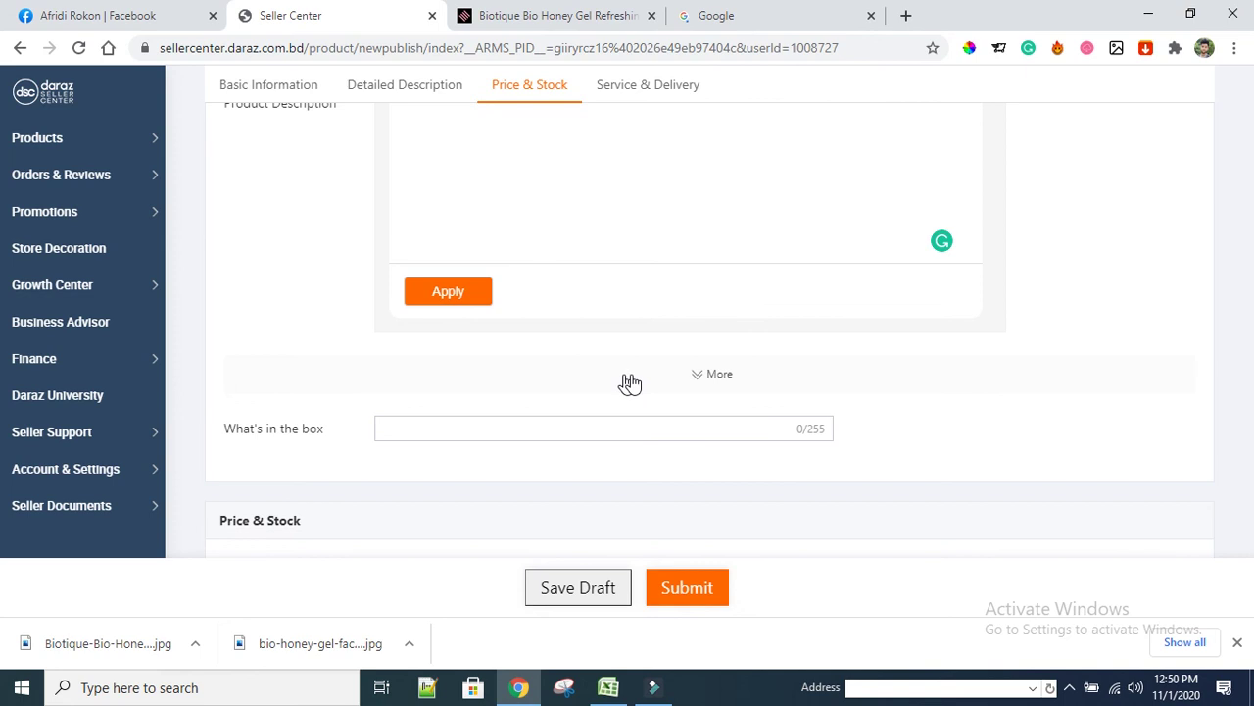
scroll(1033, 378, up, 5)
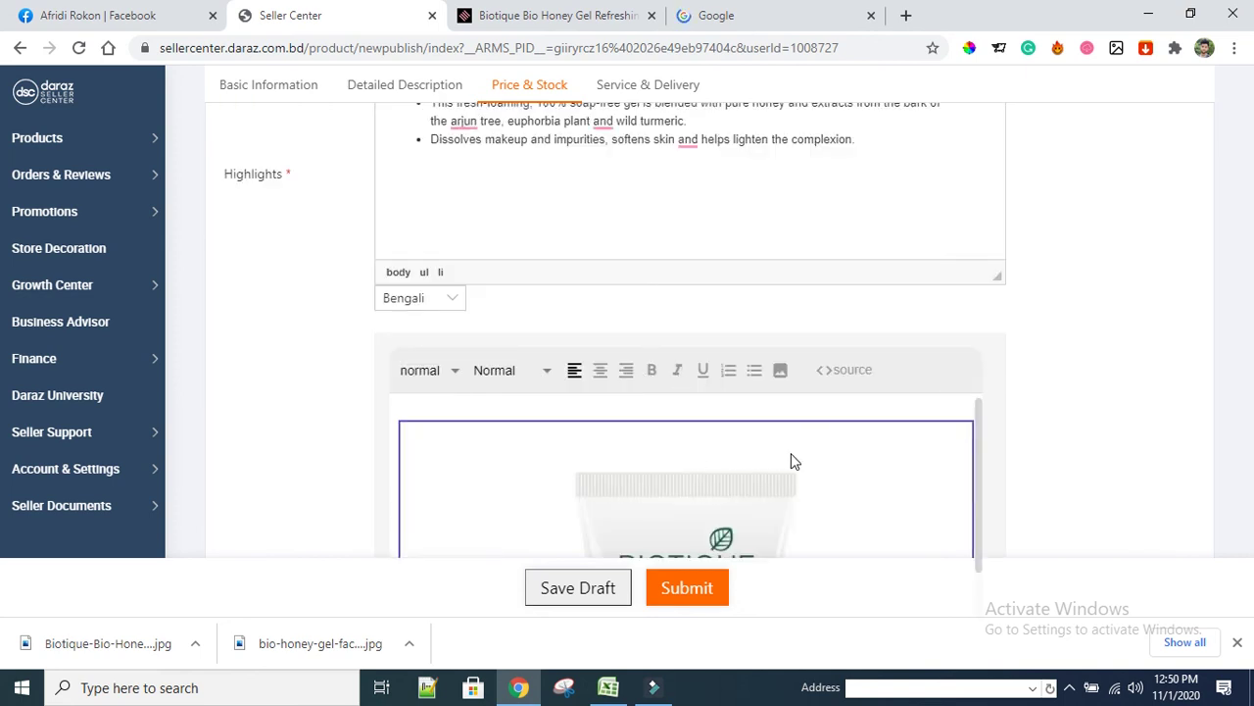
scroll(784, 451, down, 3)
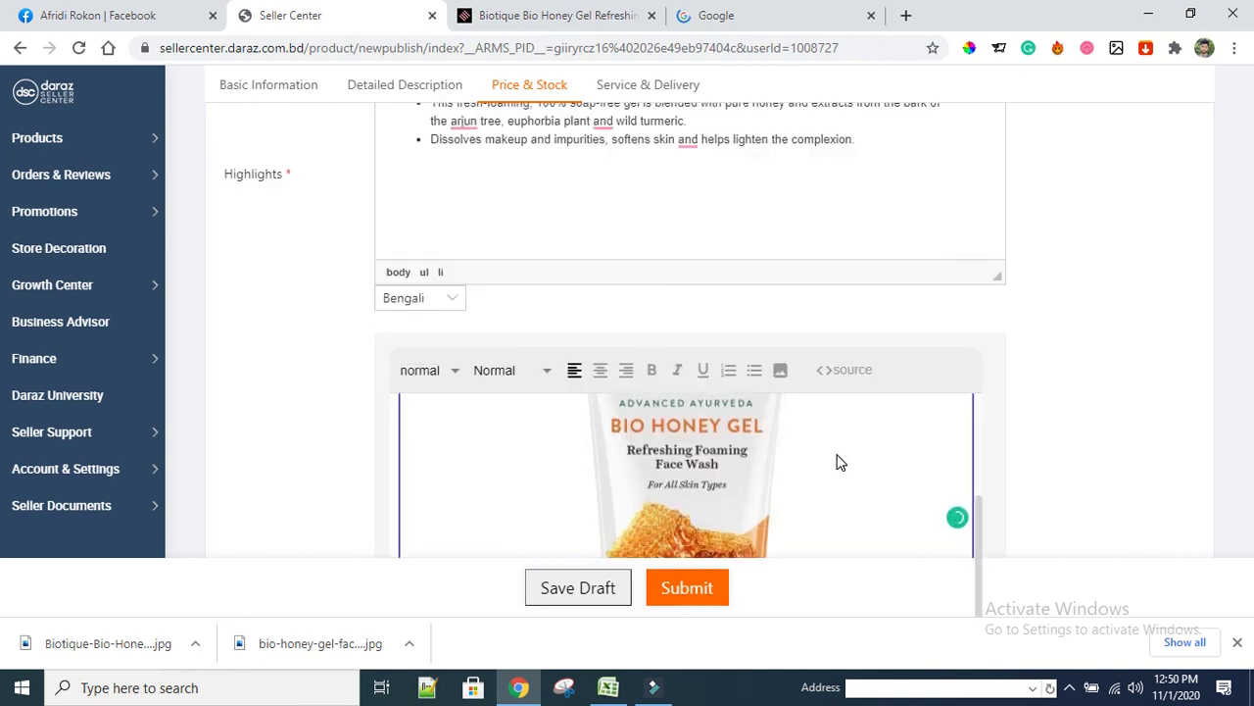
scroll(833, 463, up, 3)
scroll(823, 463, up, 2)
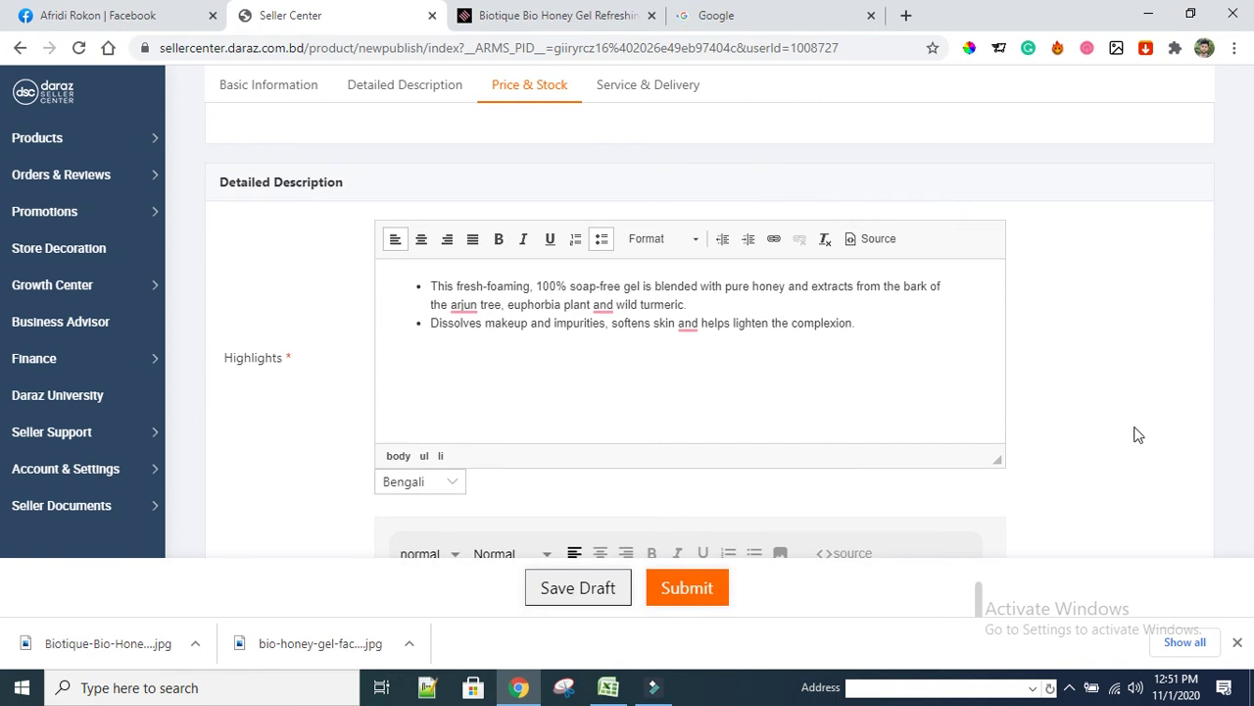
scroll(1193, 428, down, 4)
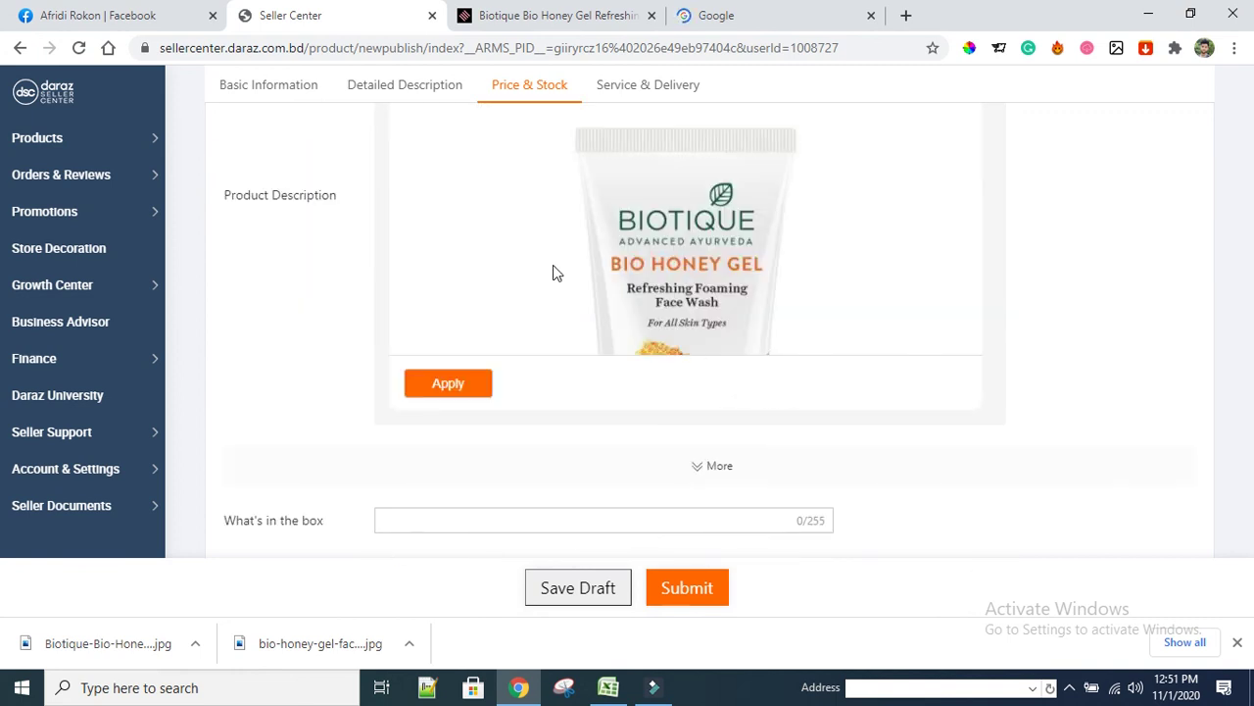
scroll(552, 271, up, 2)
Place the caret at the top of the description and switch to the Shajgoj product page
click(535, 250)
click(410, 228)
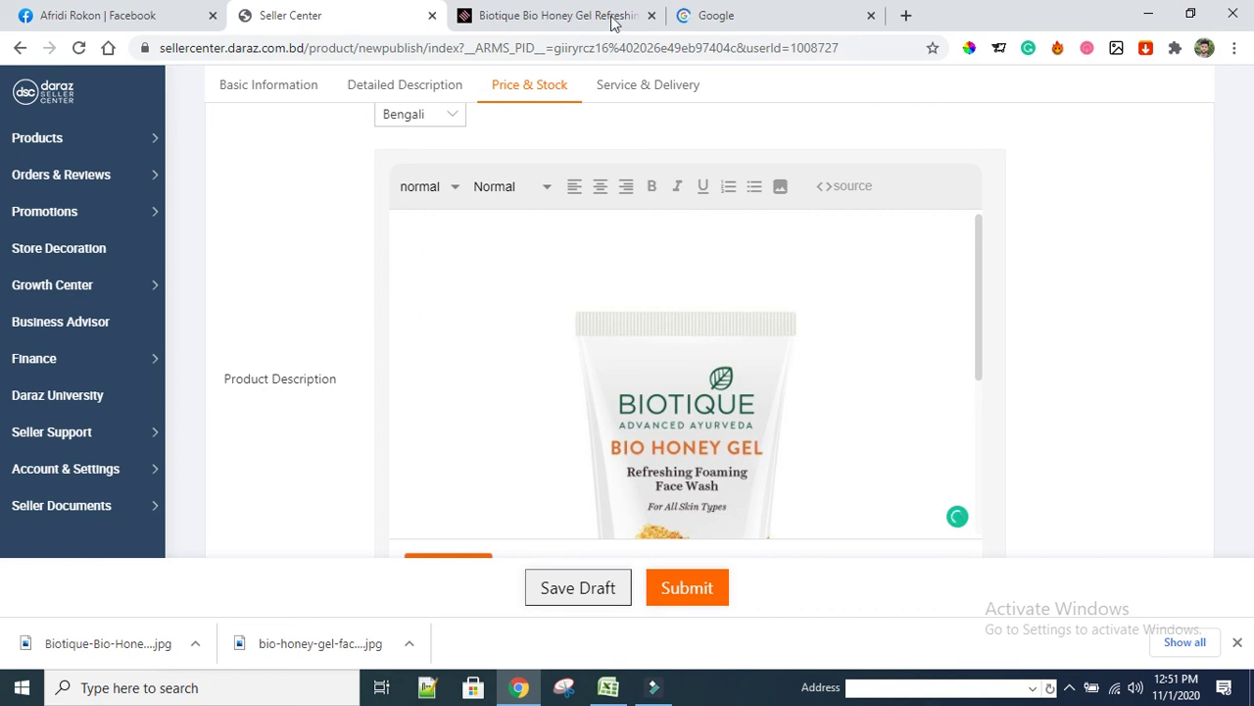
click(557, 15)
Copy the selected skin-care regimen text, then scroll the Daraz form up to Basic Information
right_click(432, 224)
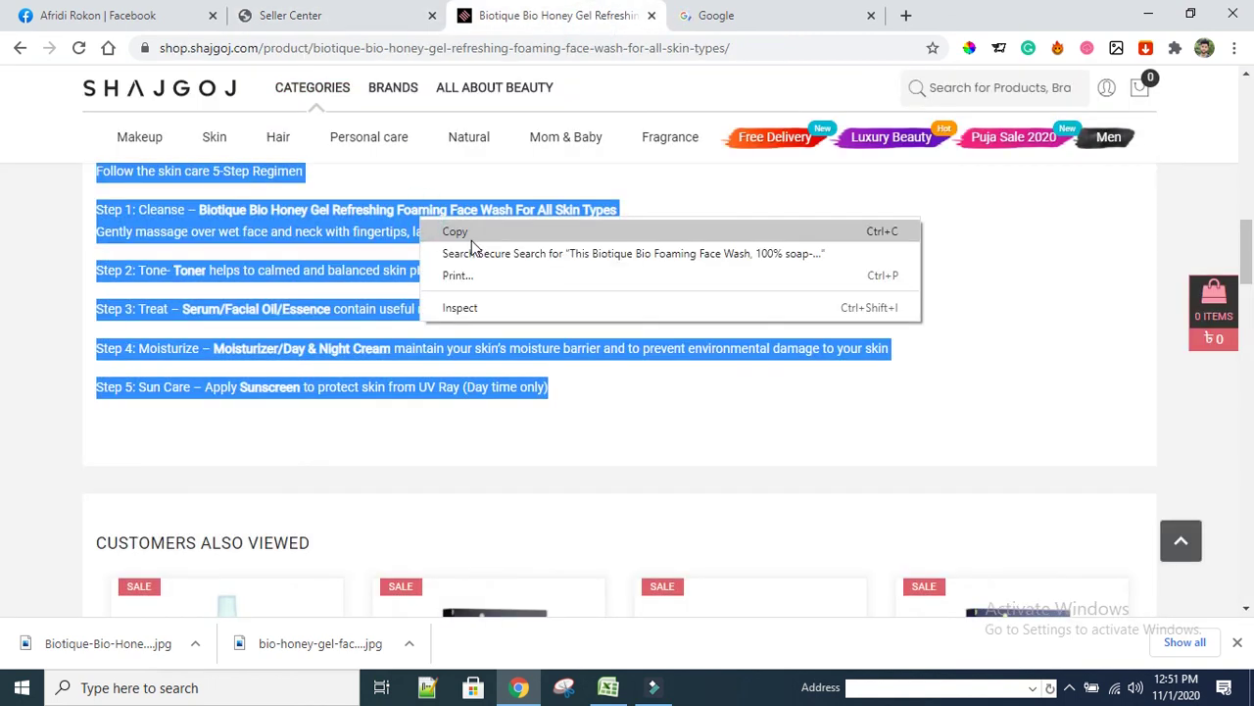
click(476, 234)
click(355, 19)
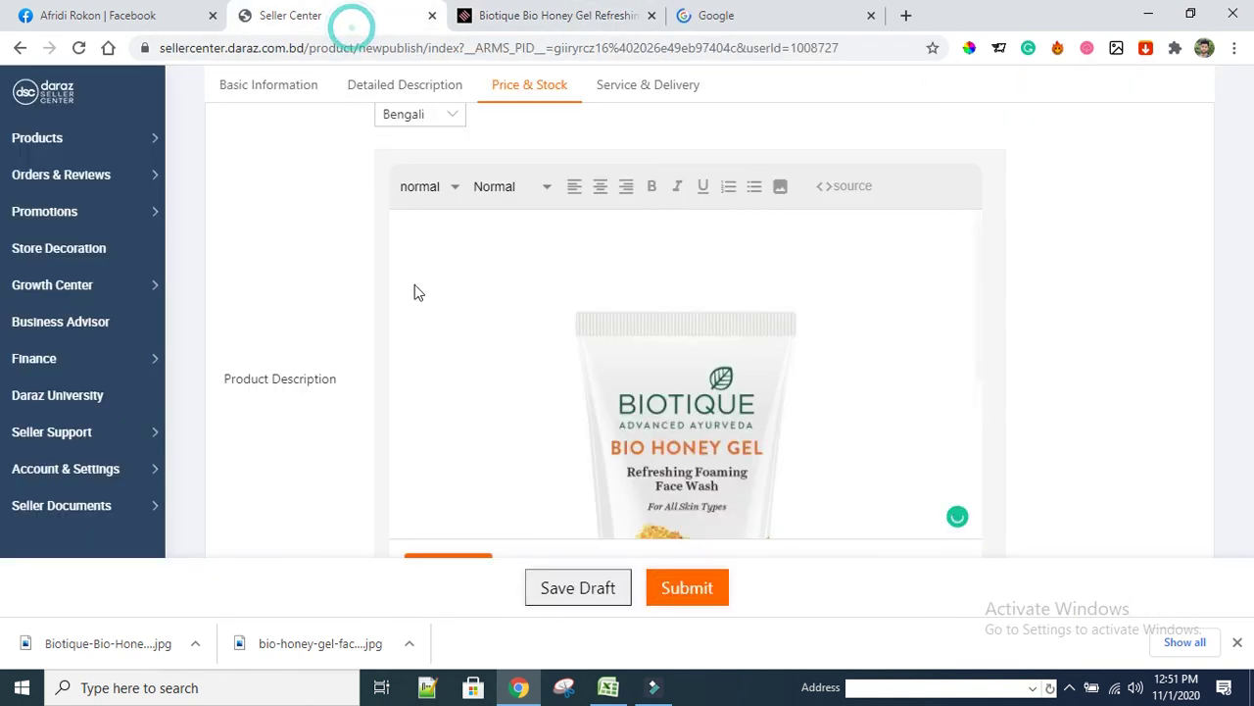
click(410, 237)
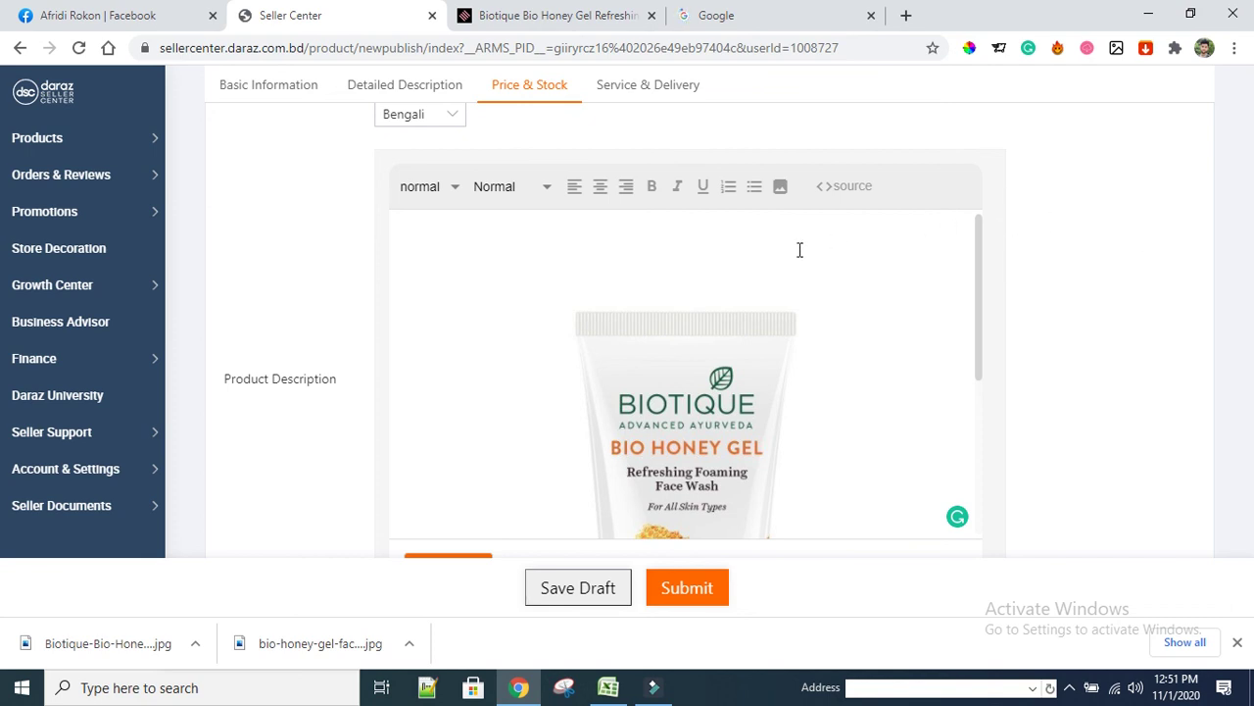
scroll(392, 331, down, 4)
scroll(367, 263, up, 1)
scroll(359, 294, down, 4)
scroll(476, 336, up, 7)
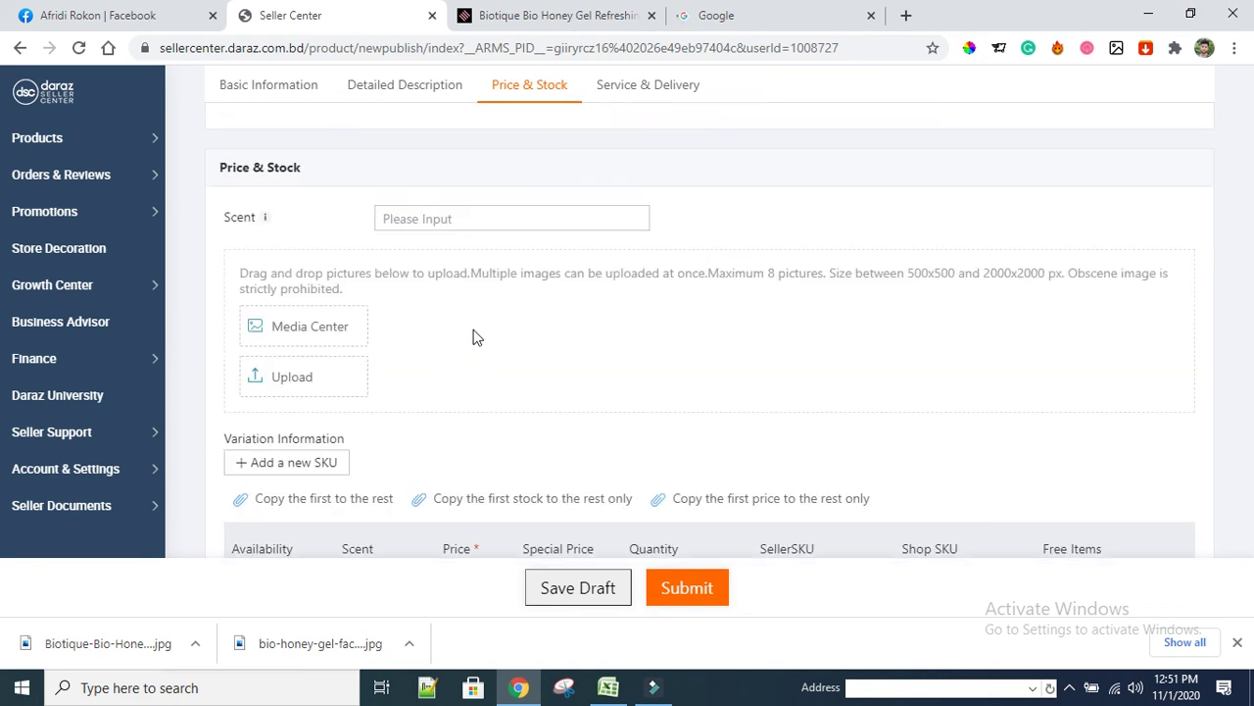
scroll(367, 316, up, 3)
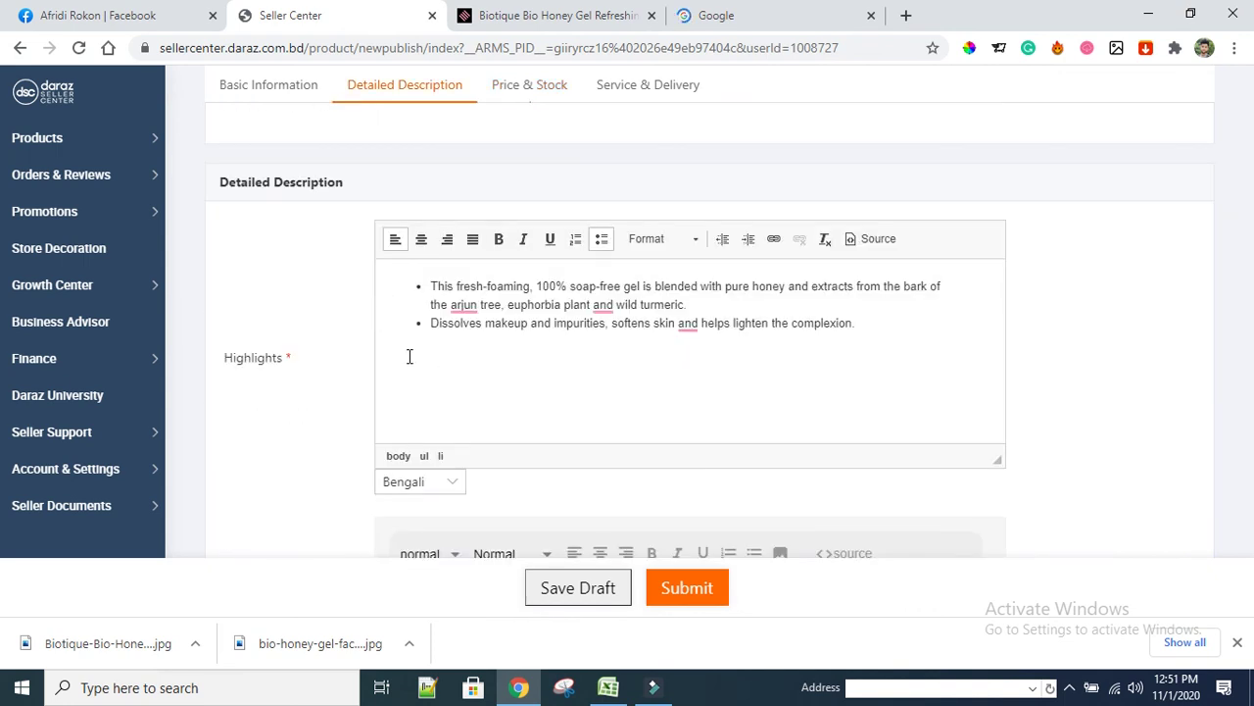
scroll(405, 333, up, 3)
scroll(422, 304, up, 3)
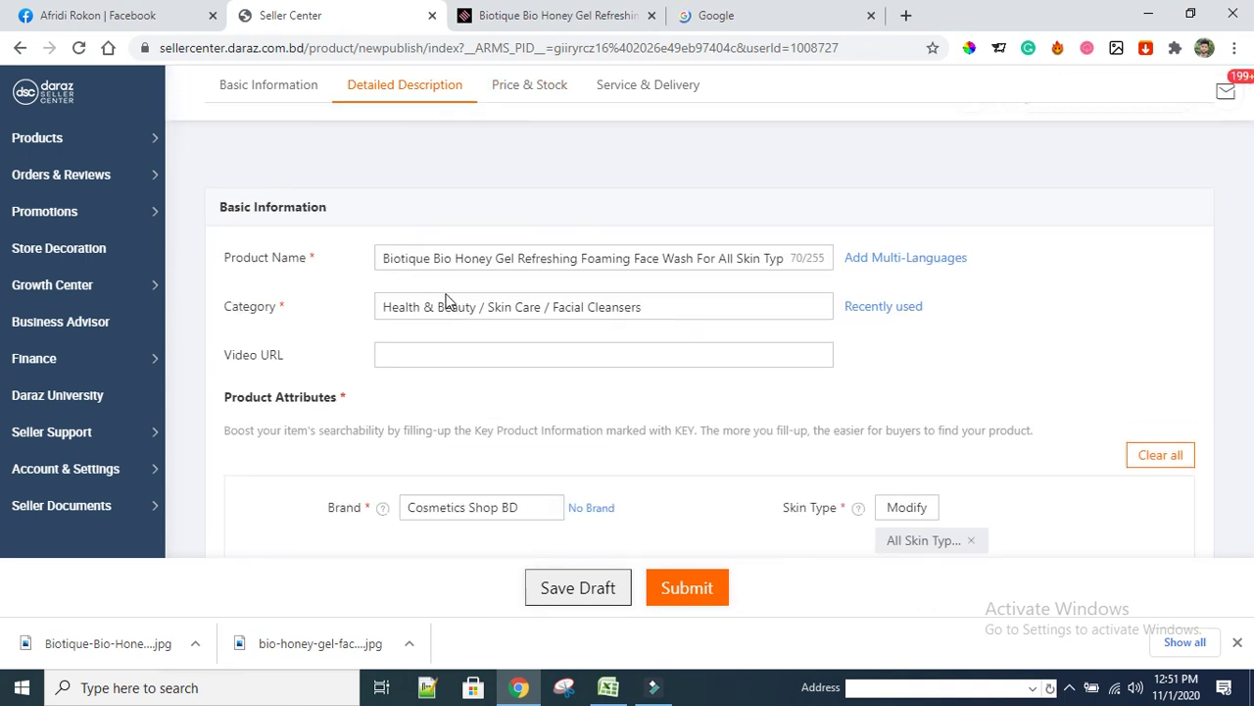
Copy the full Product Name and paste it into What's in the box
click(480, 257)
key(ctrl+a)
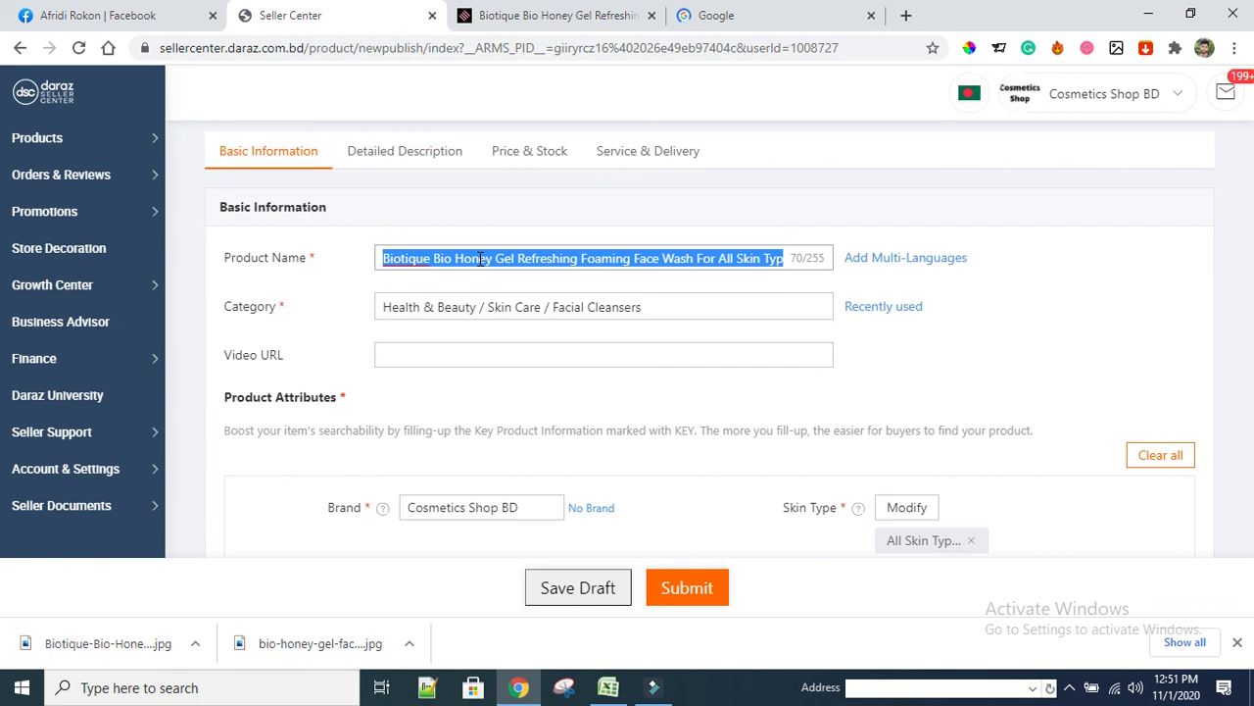
right_click(480, 252)
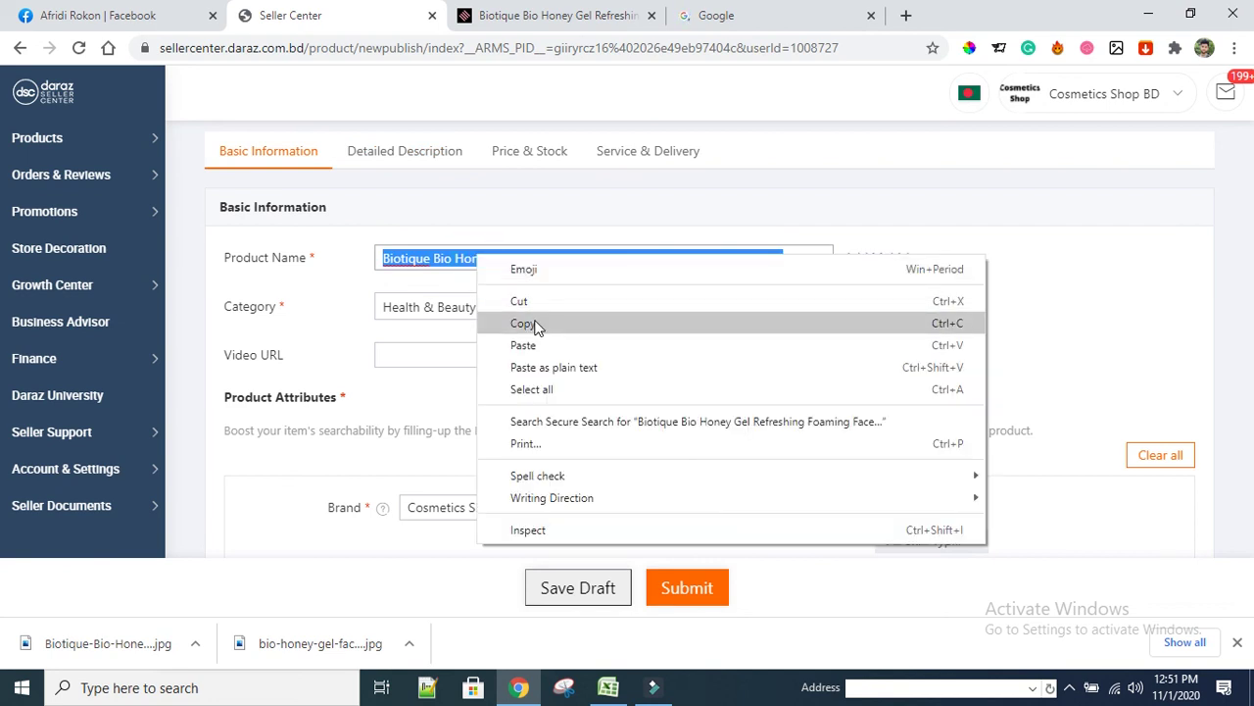
click(534, 323)
scroll(360, 354, down, 10)
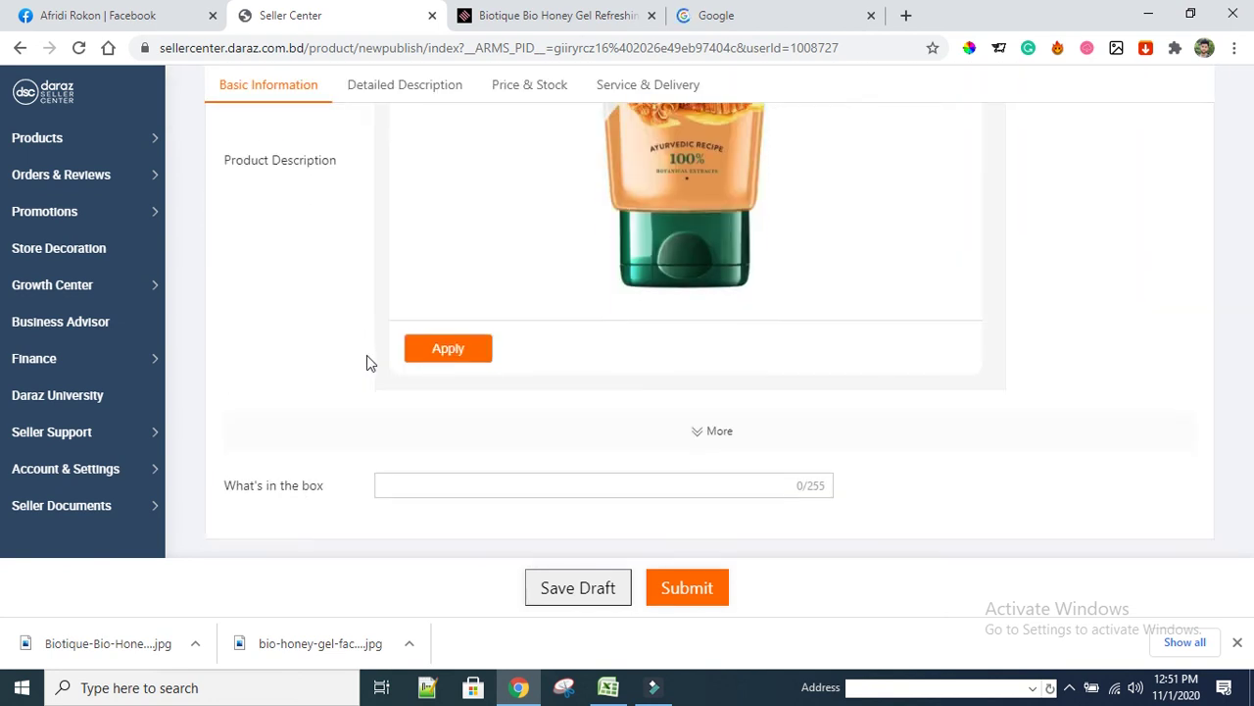
click(453, 251)
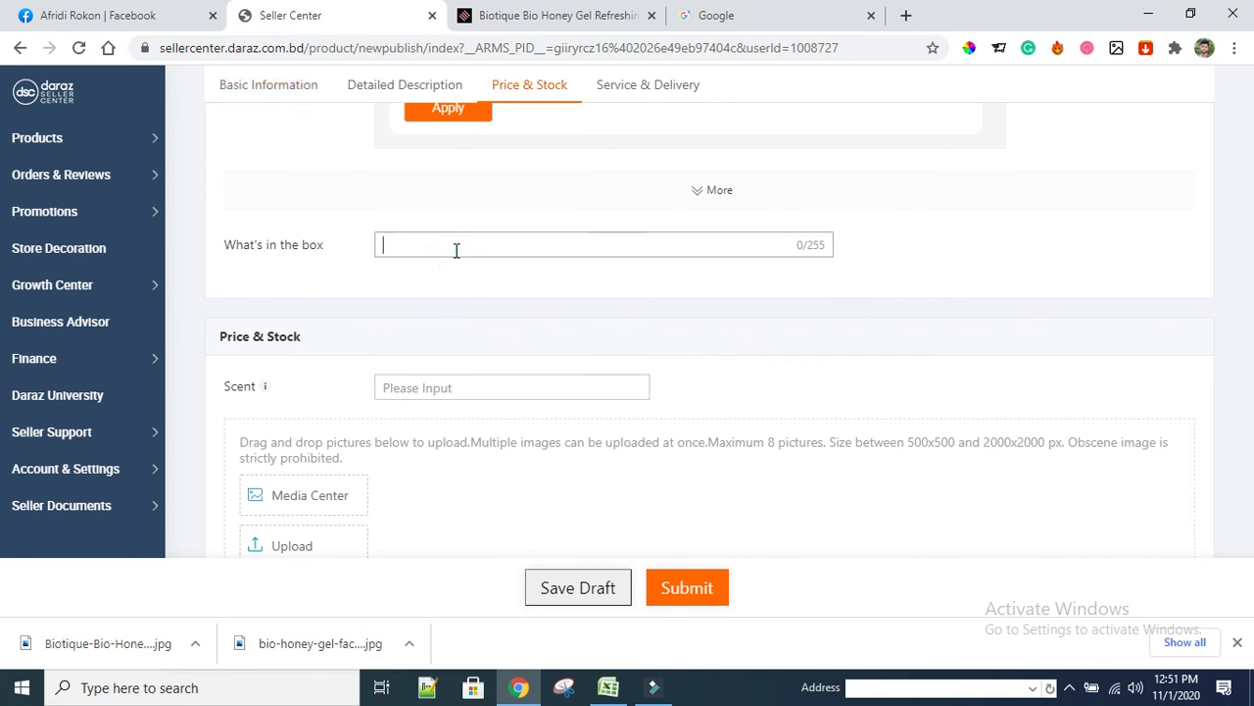
key(ctrl+v)
Set the Scent to Honey
click(417, 387)
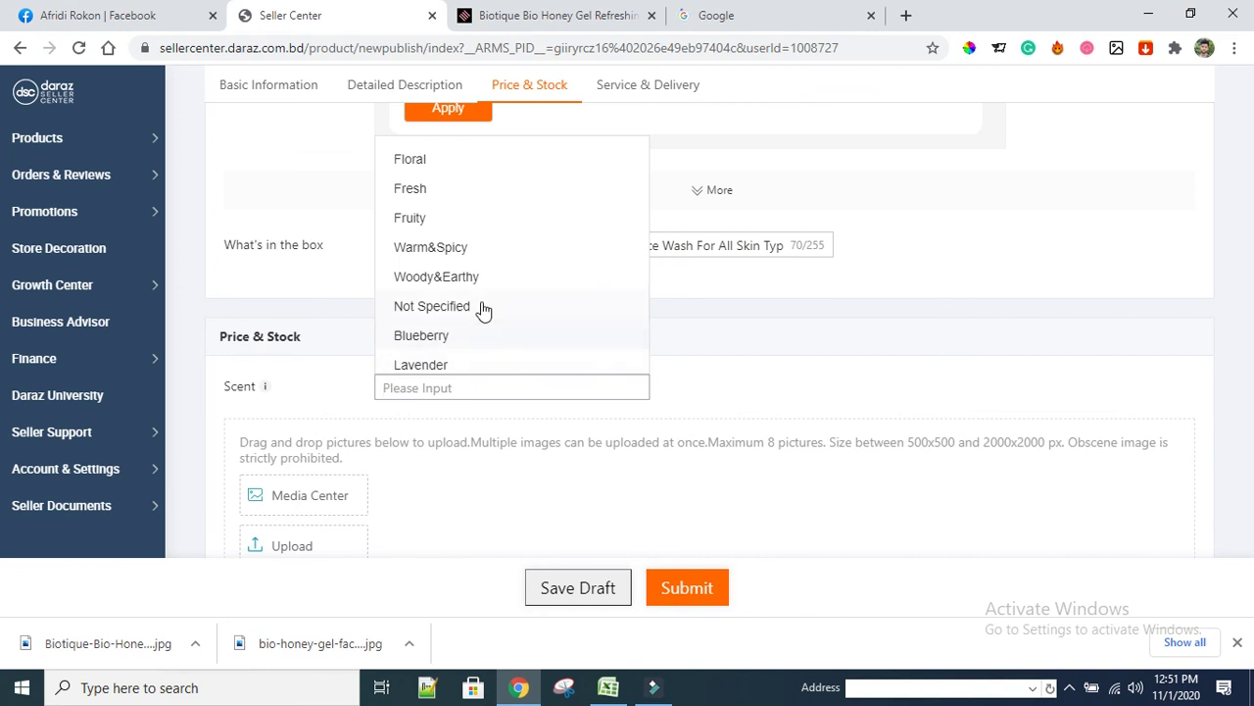
scroll(480, 311, down, 2)
click(425, 330)
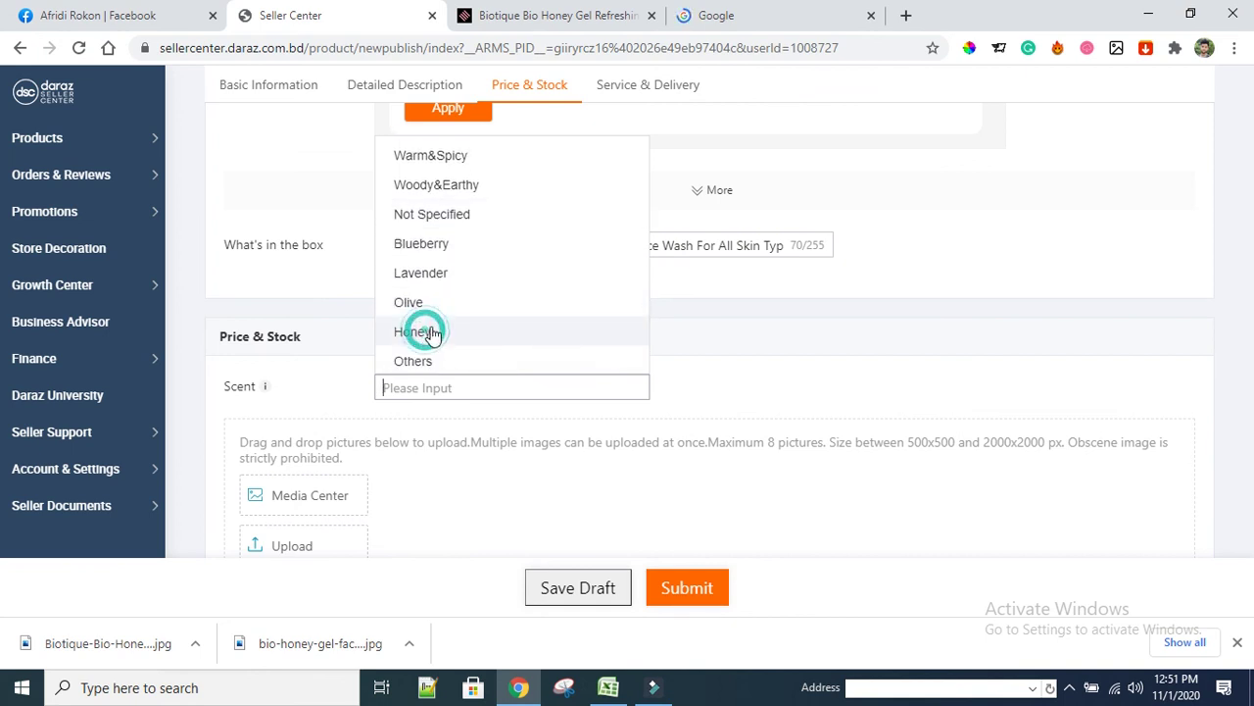
click(468, 334)
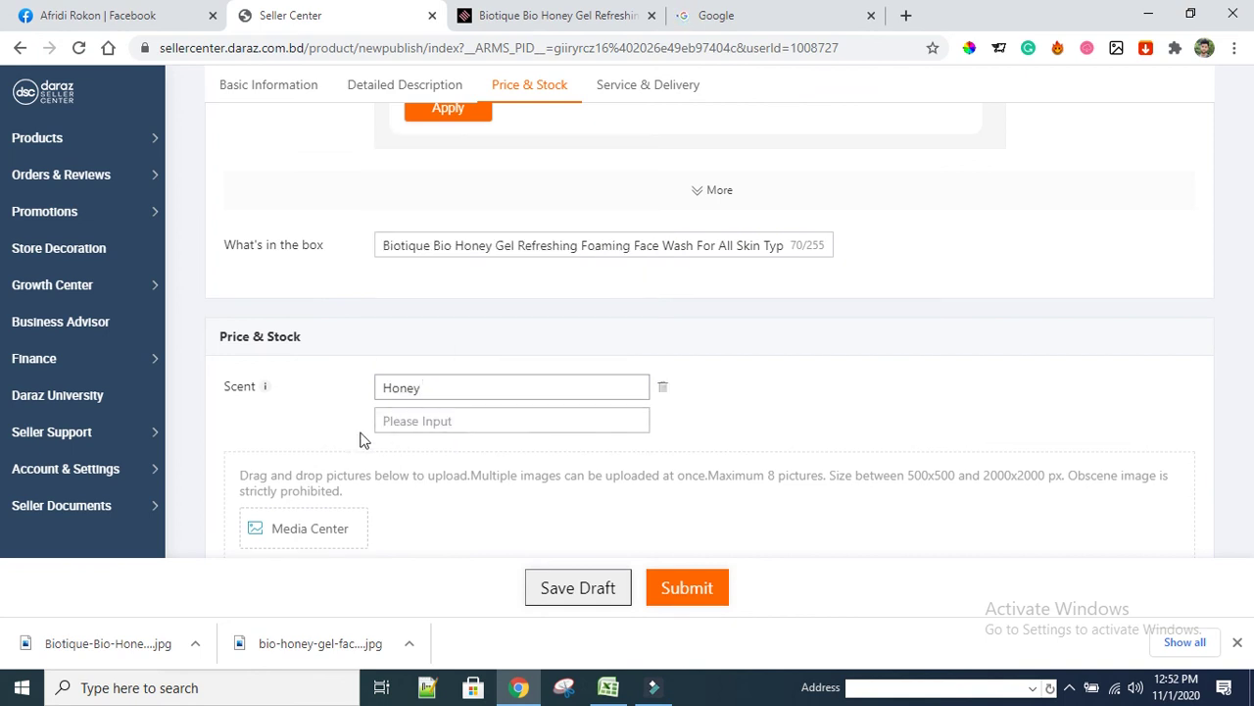
scroll(338, 411, down, 2)
click(314, 397)
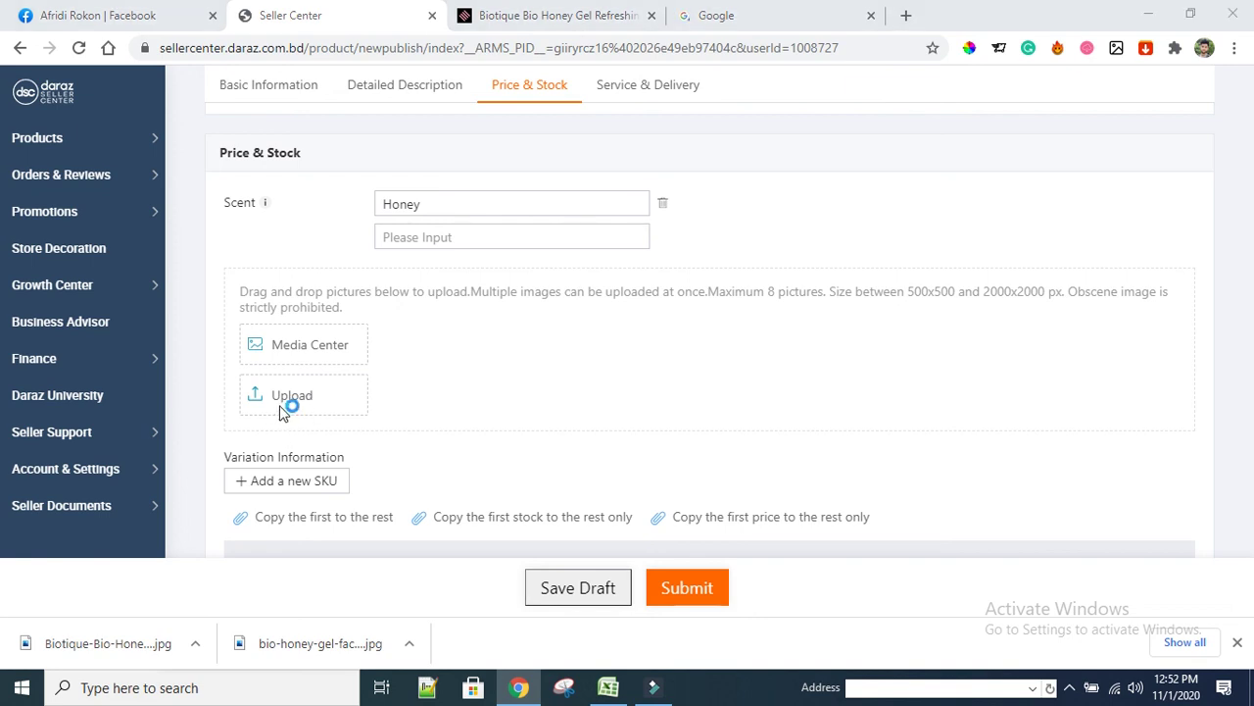
Upload both Biotique Bio Honey Gel face wash JPGs as the Honey variant's images
click(279, 402)
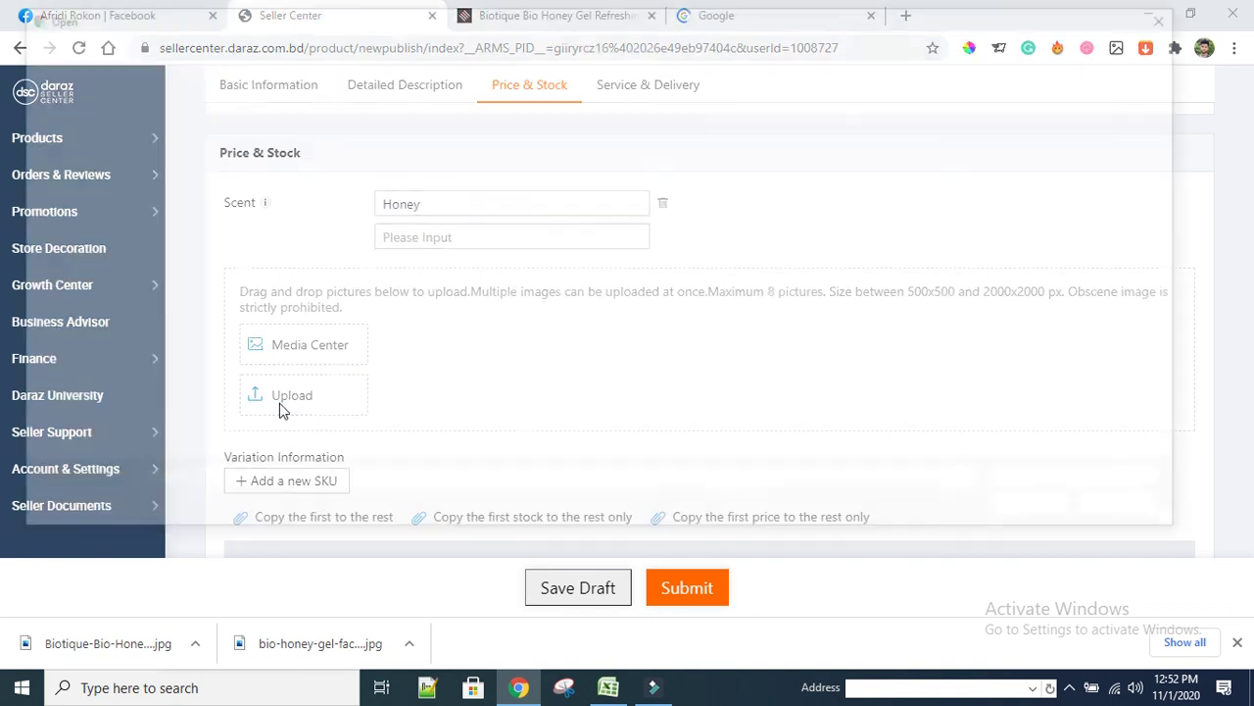
click(284, 392)
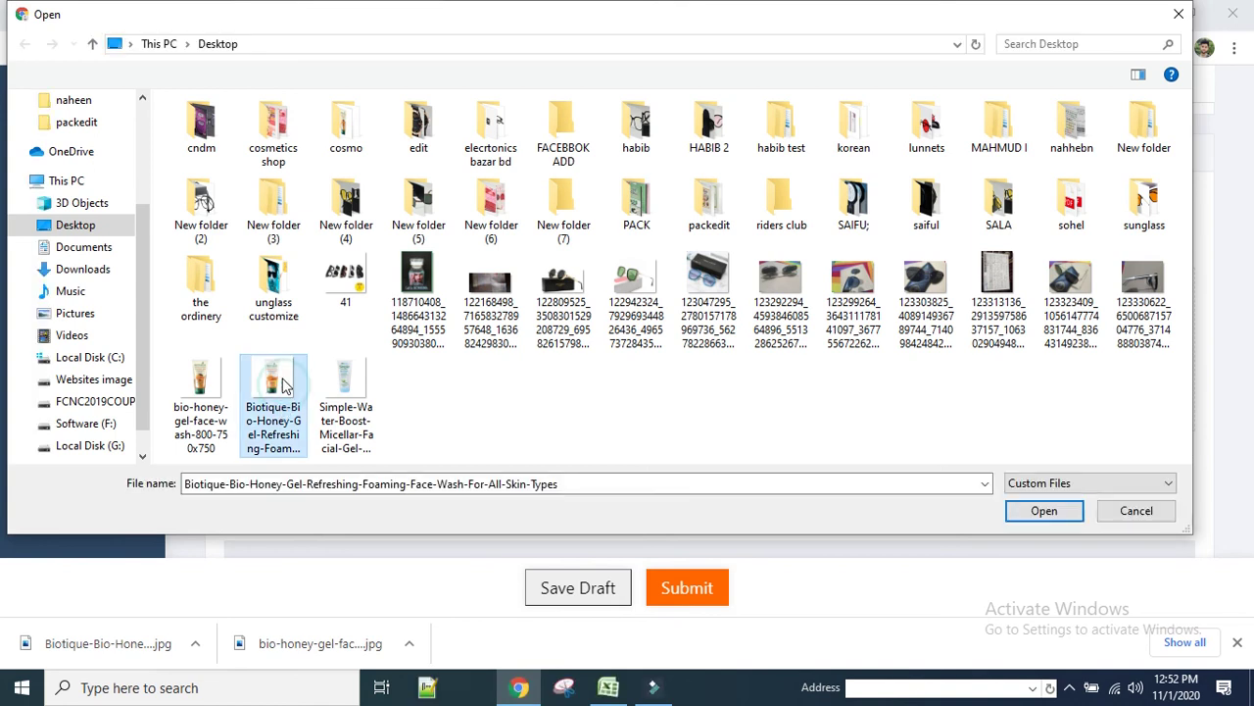
ctrl+click(201, 387)
click(1054, 520)
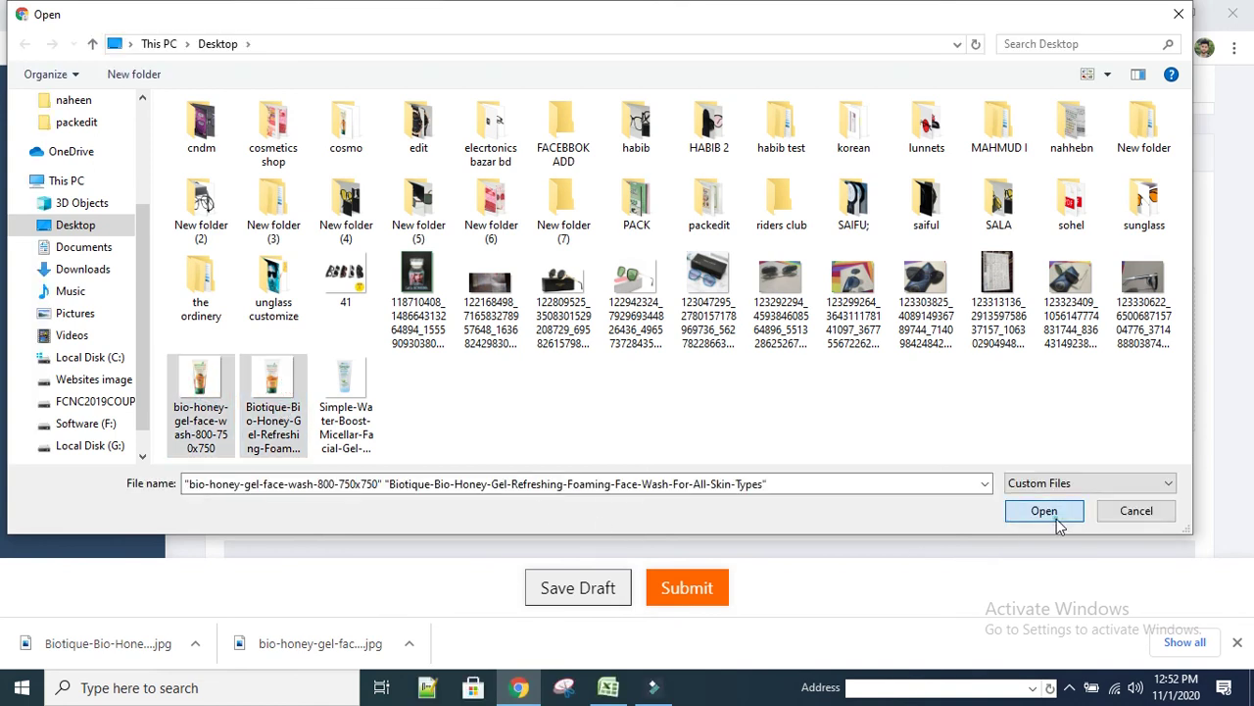
Open the scent options for the Honey variant
scroll(593, 431, down, 1)
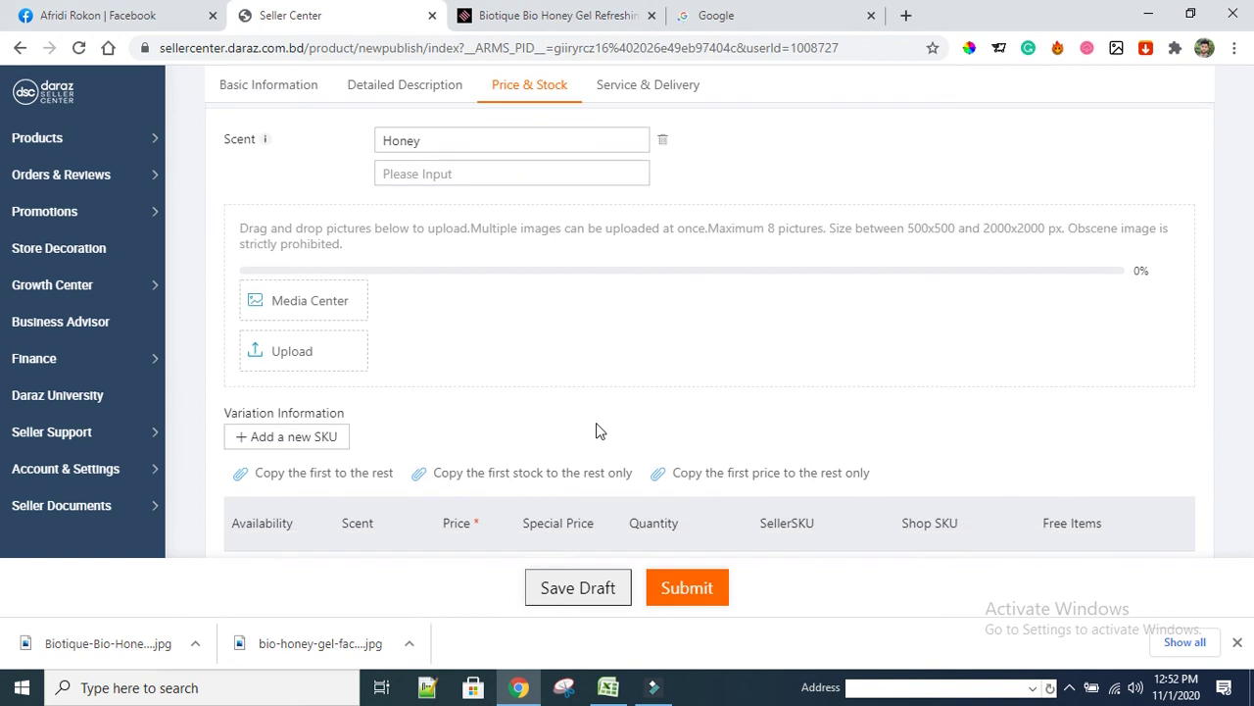
scroll(600, 432, down, 2)
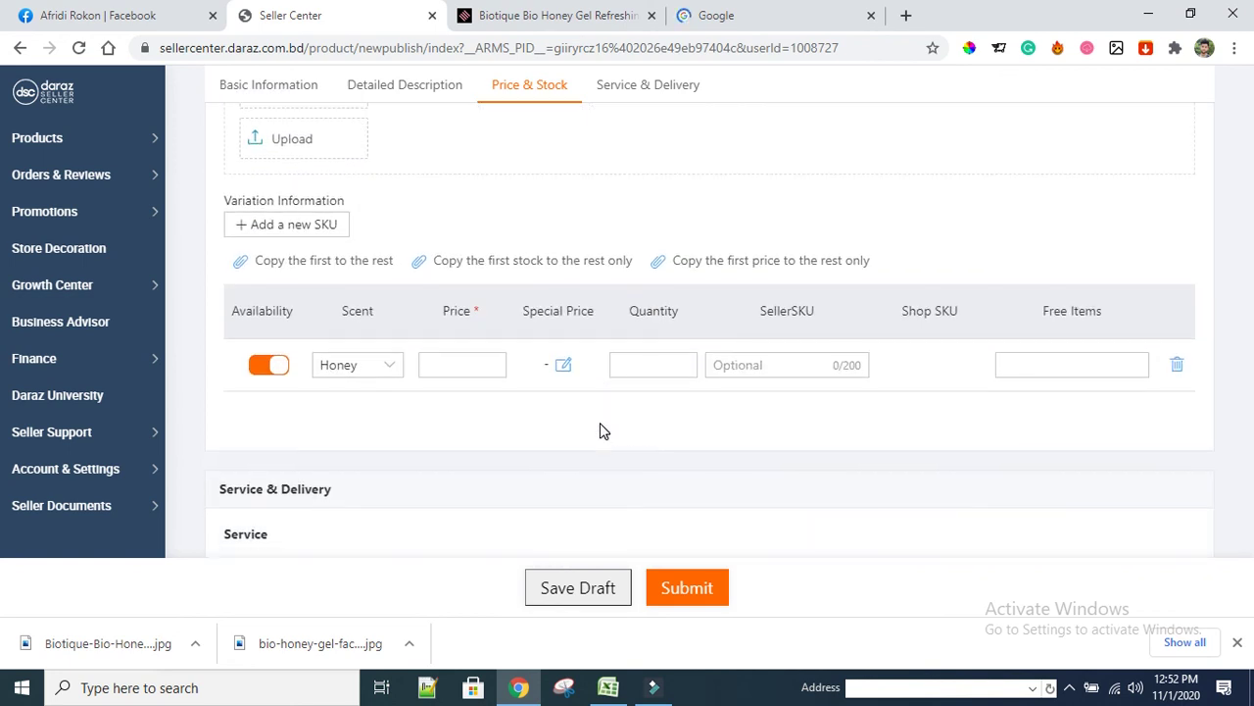
scroll(519, 450, up, 1)
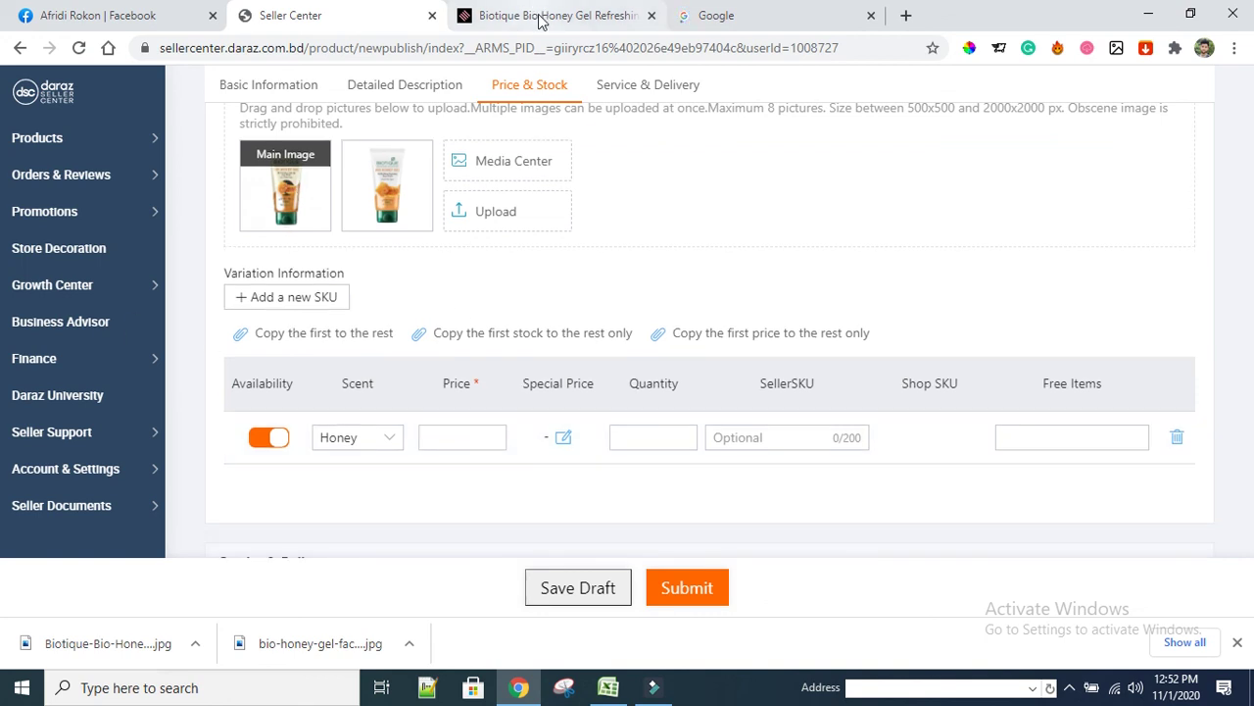
click(363, 441)
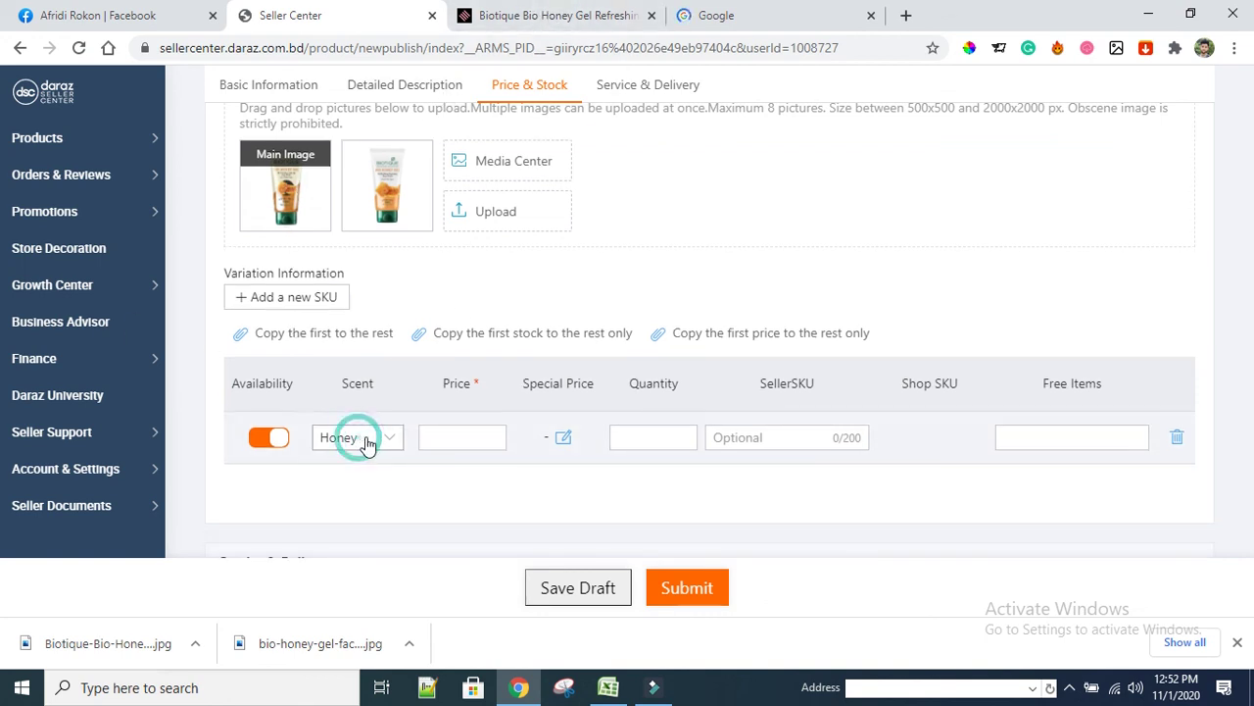
click(564, 16)
scroll(700, 398, up, 10)
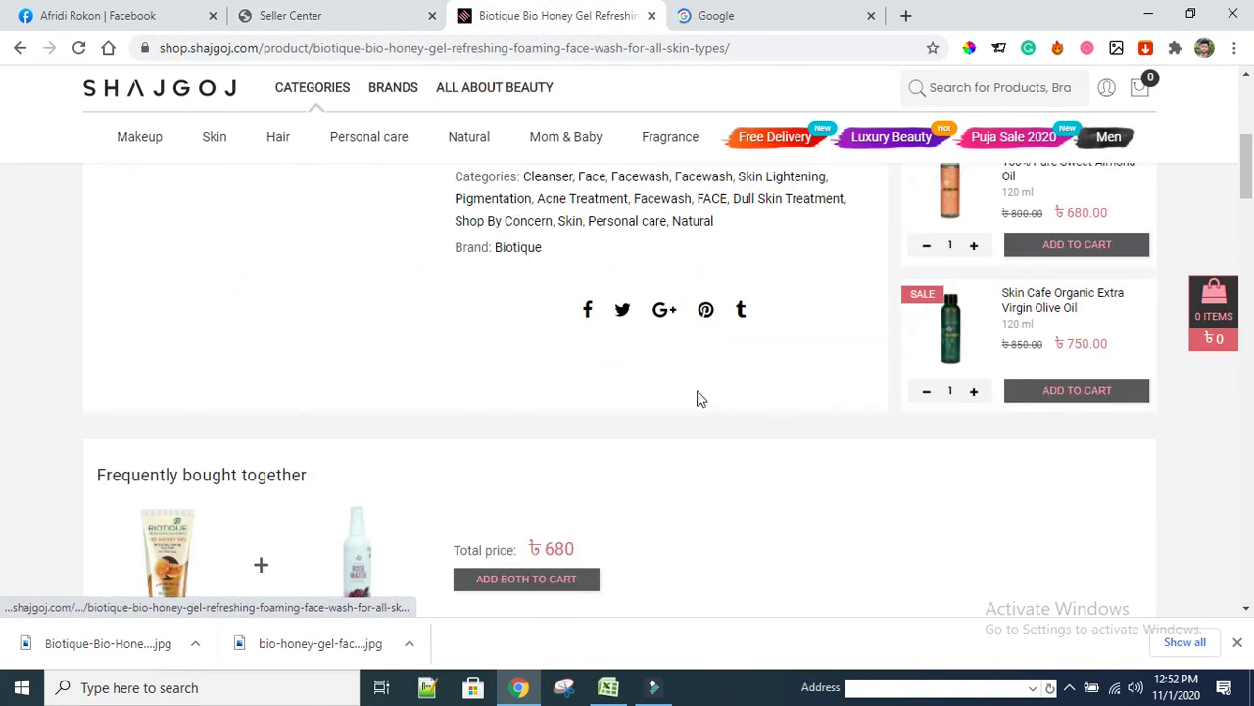
scroll(632, 451, up, 4)
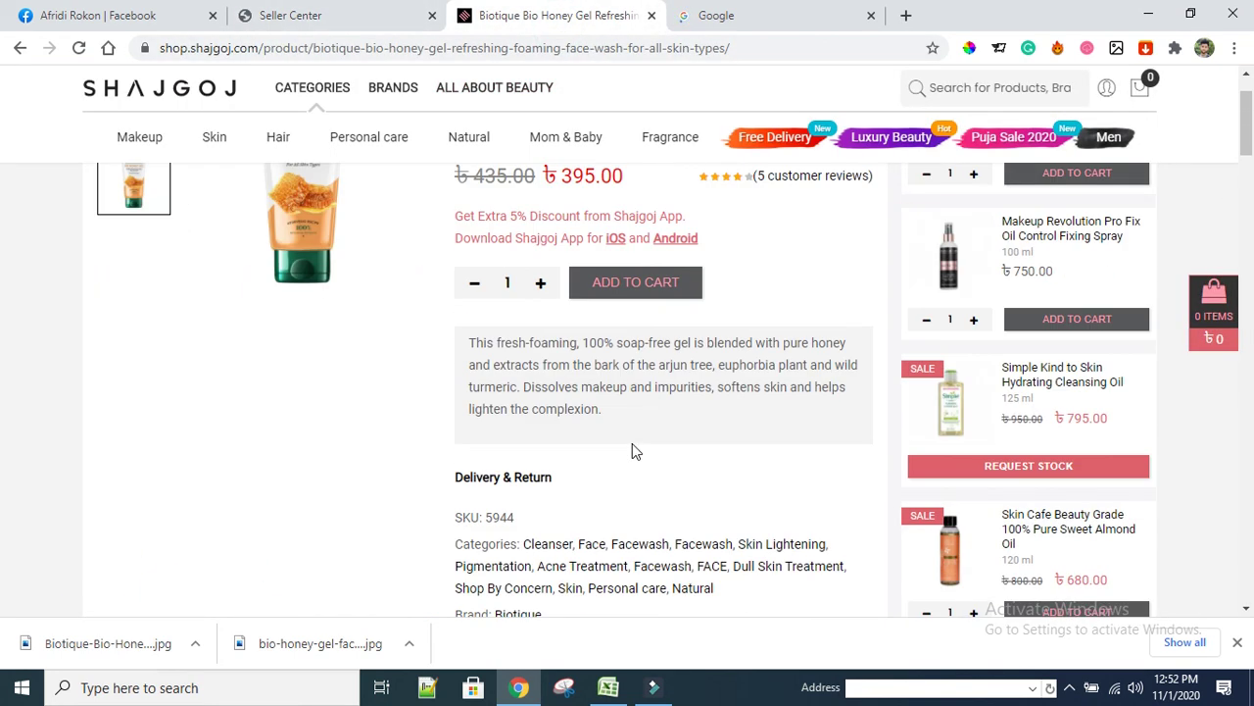
scroll(632, 446, up, 1)
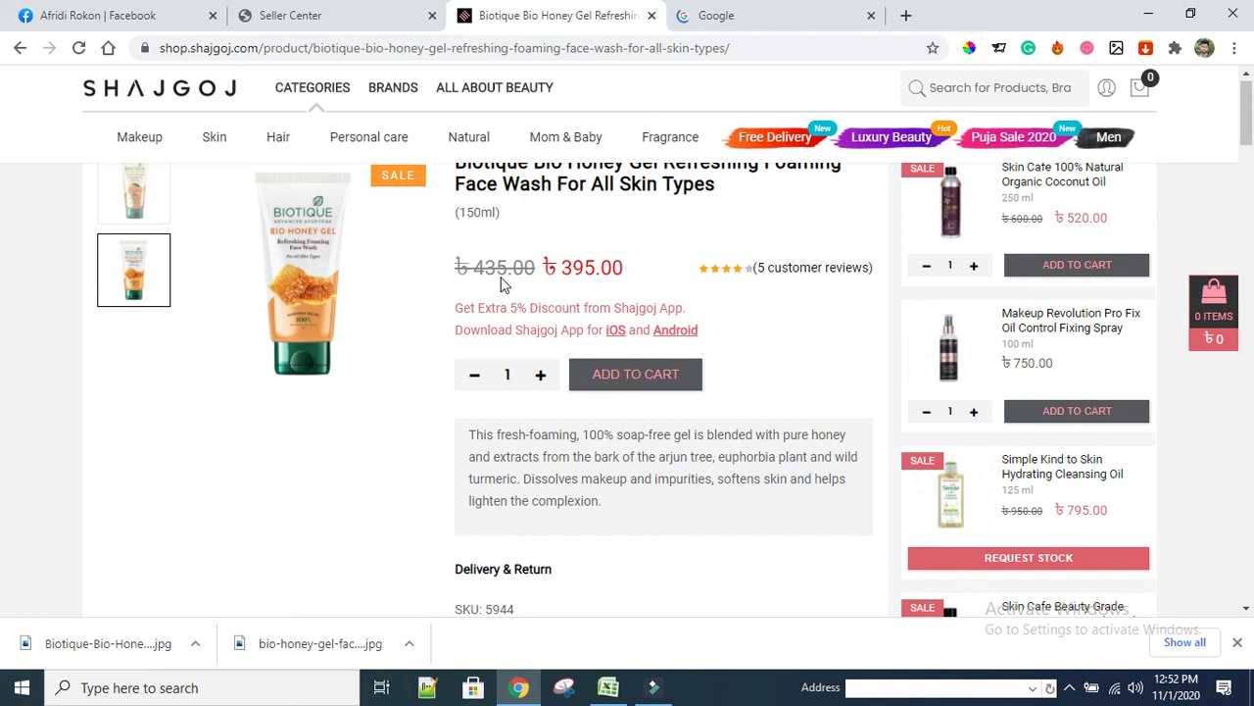
scroll(570, 278, up, 1)
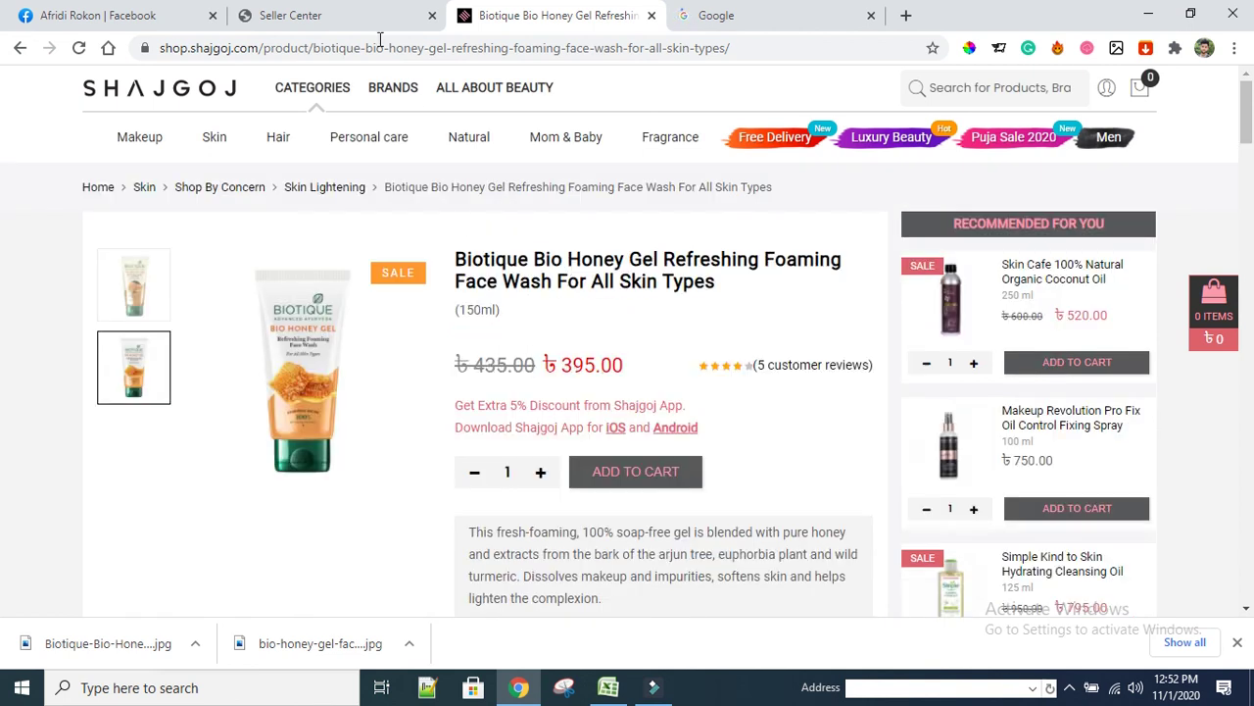
click(353, 15)
Set the Honey variant's price to 435 and enter a 399 special price
click(451, 433)
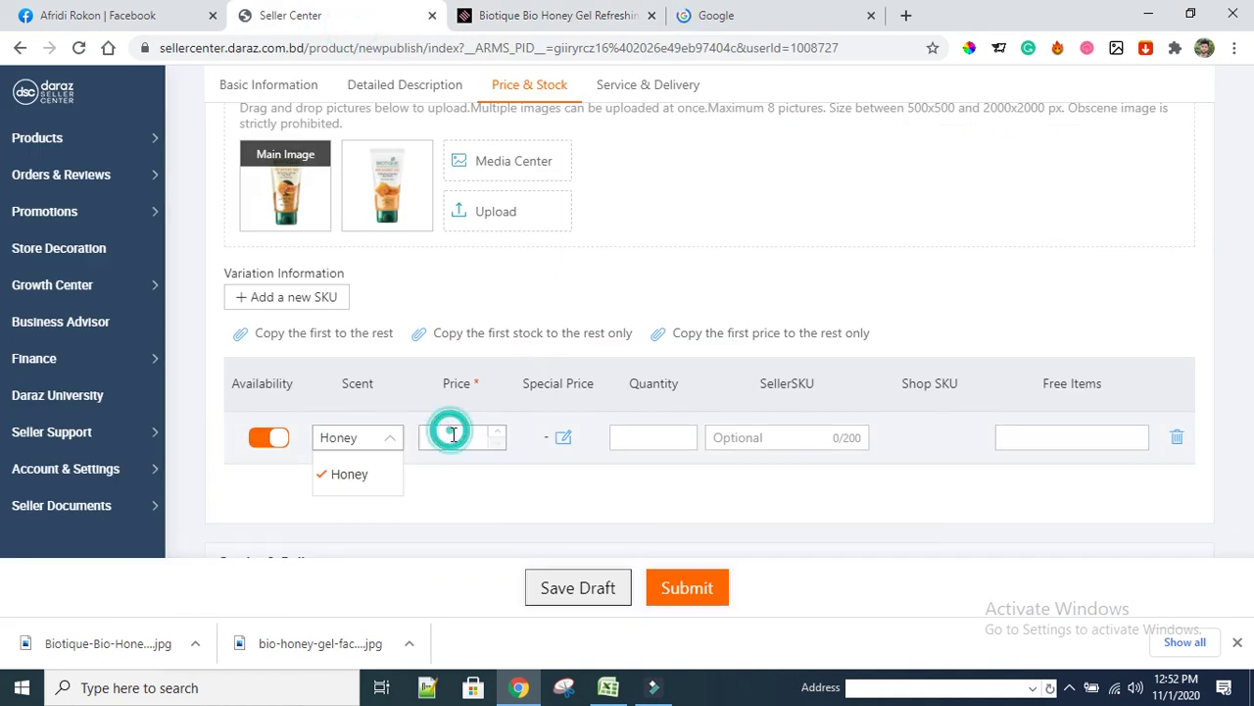
text(435)
click(563, 438)
click(416, 232)
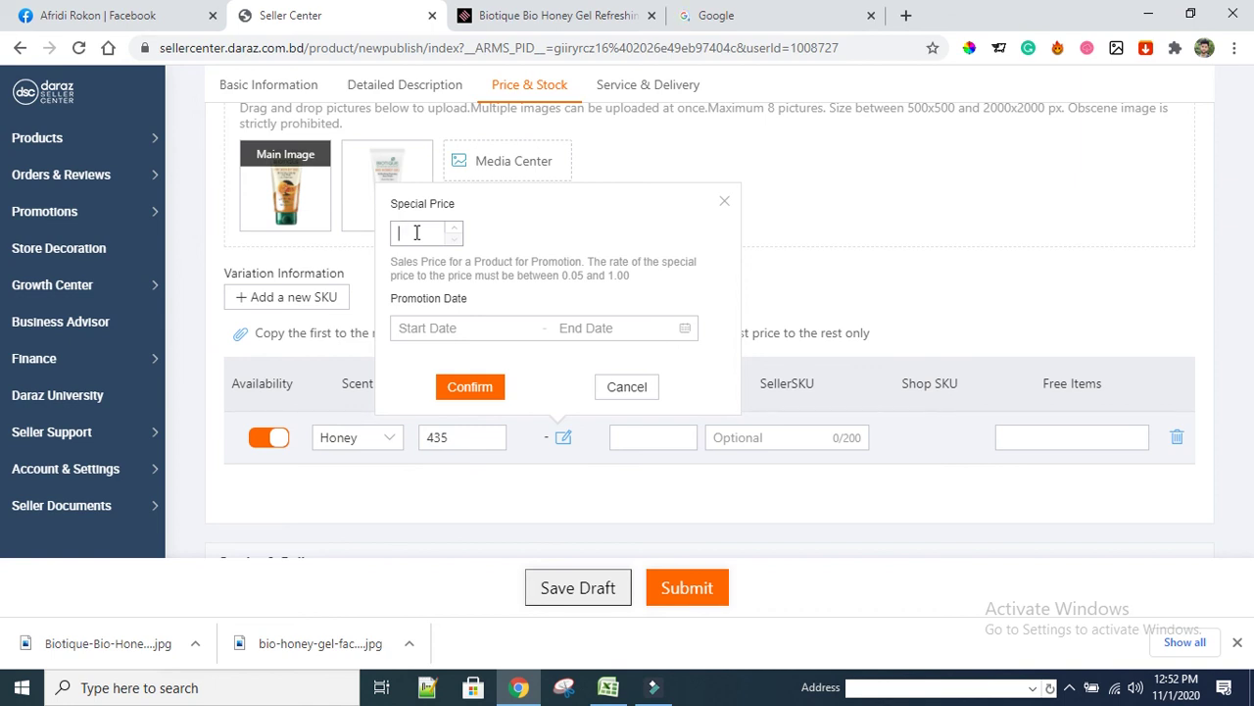
text(399)
Run the special price from 2020-11-01 to 2029-12-31 and apply it
click(538, 328)
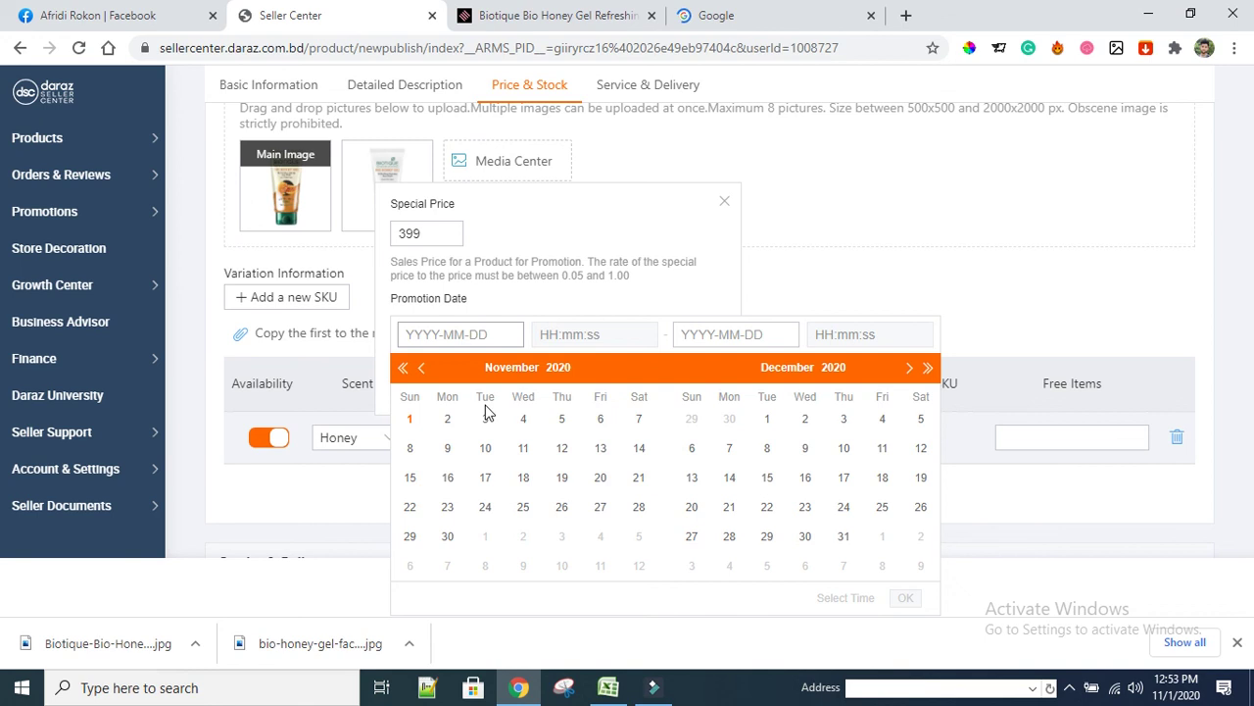
click(410, 419)
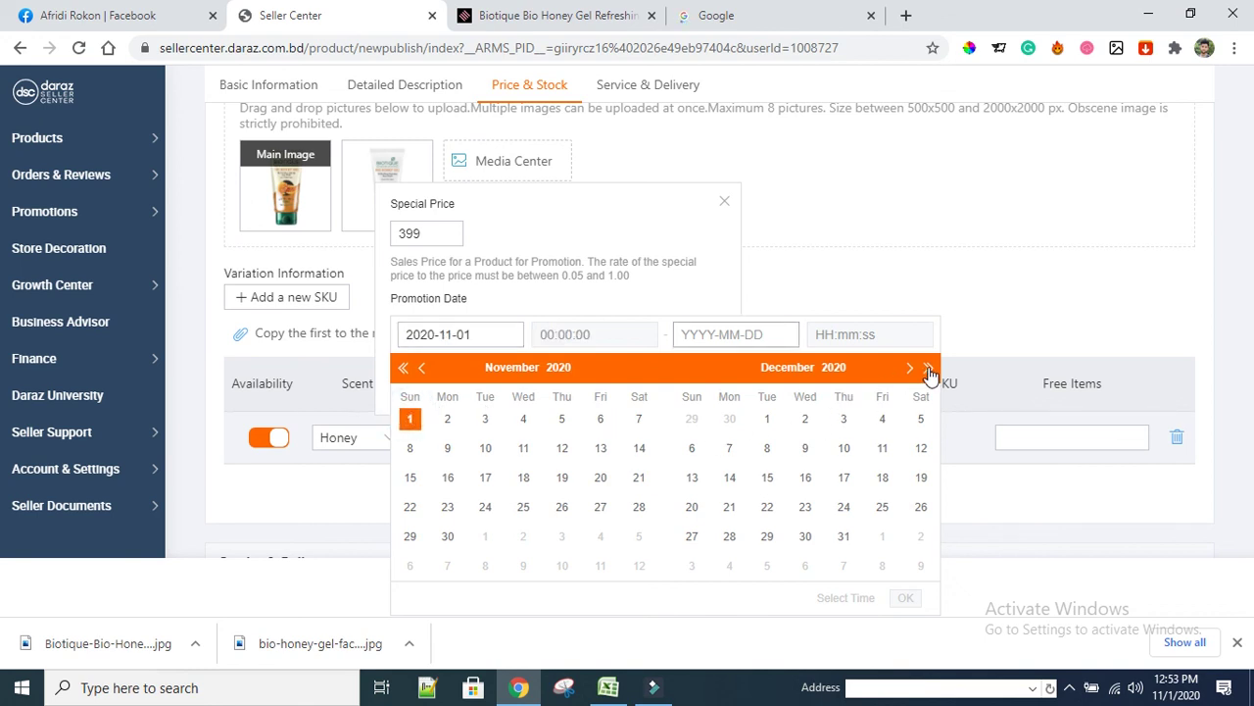
click(929, 368)
click(929, 369)
click(929, 368)
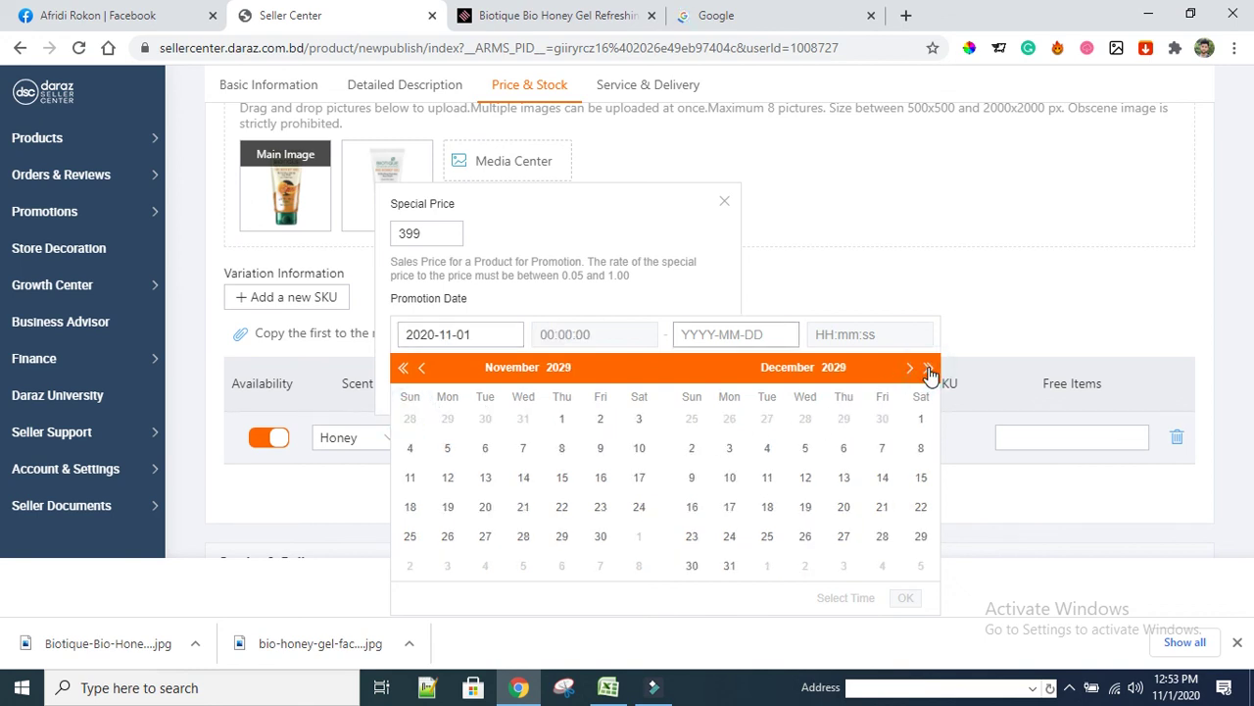
click(729, 565)
scroll(774, 509, down, 2)
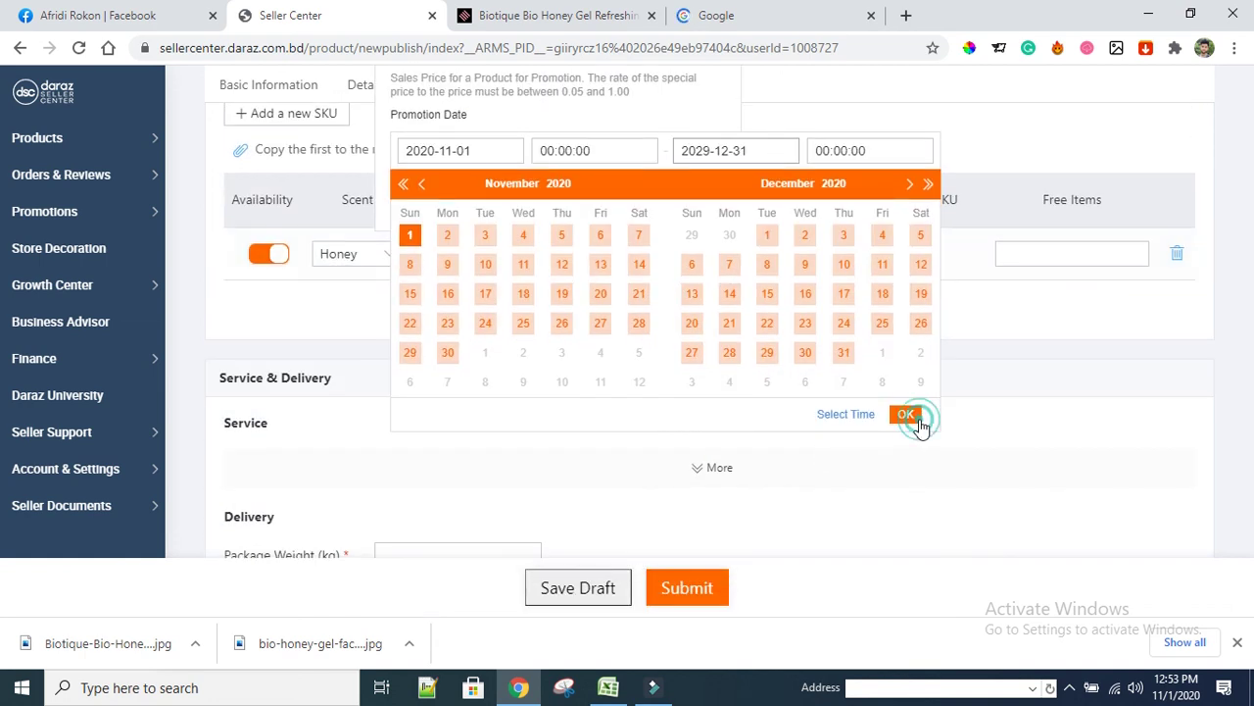
click(910, 417)
click(485, 203)
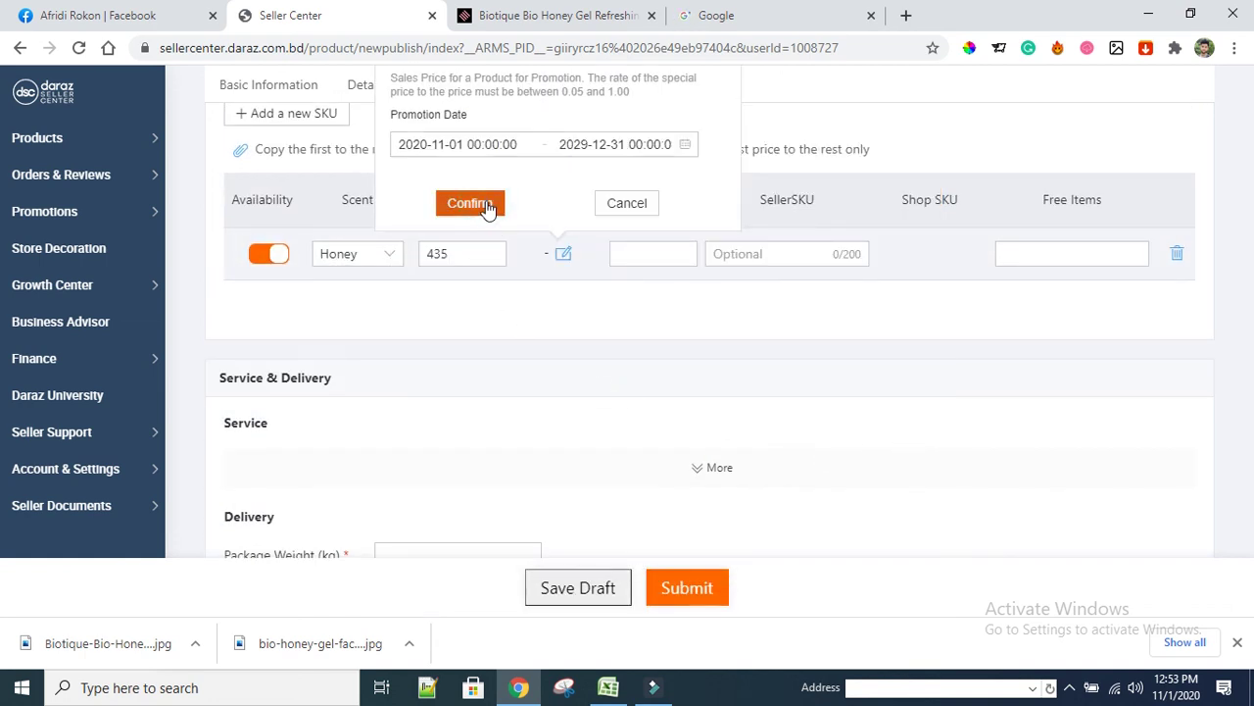
click(635, 257)
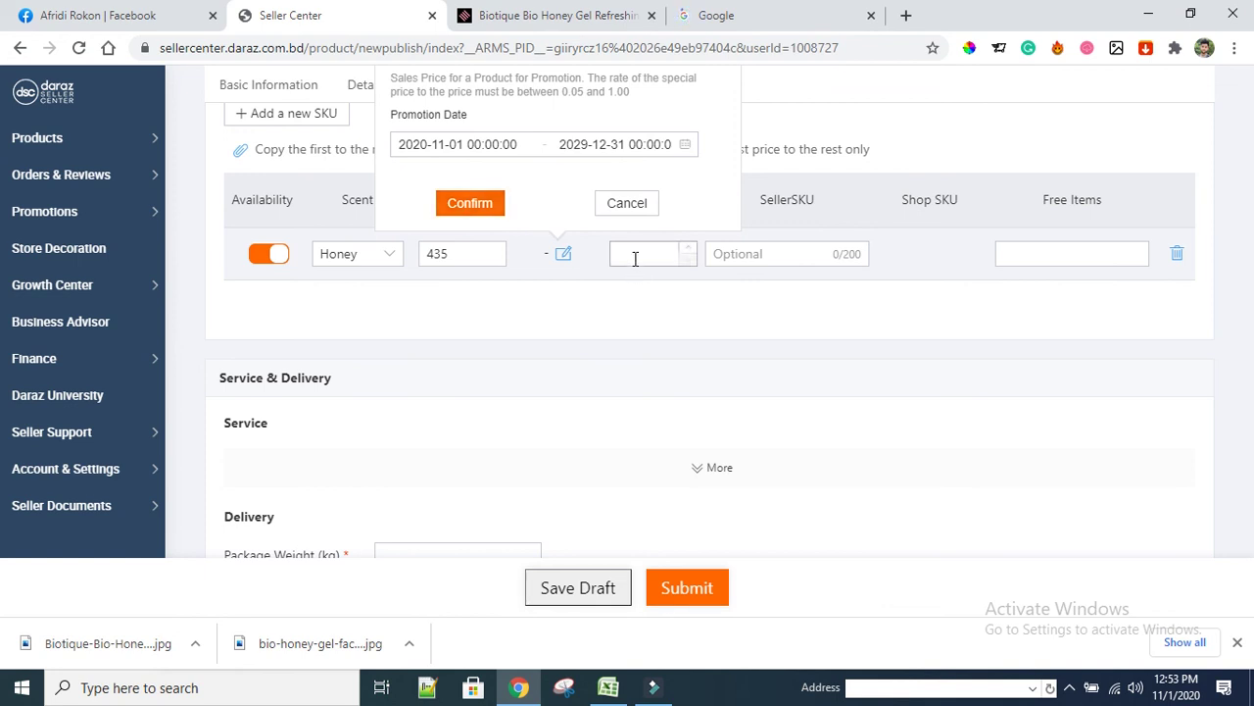
Confirm the 399 special price and set the stock quantity to 1111
click(461, 203)
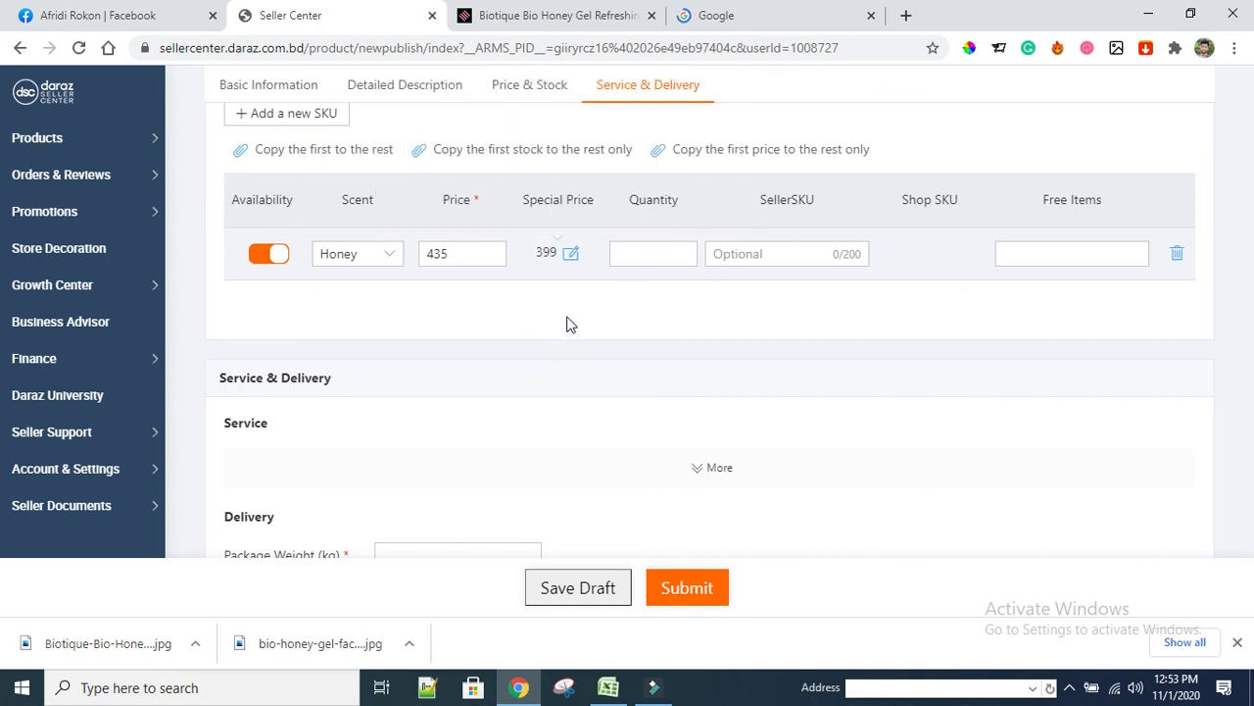
click(647, 247)
text(1111)
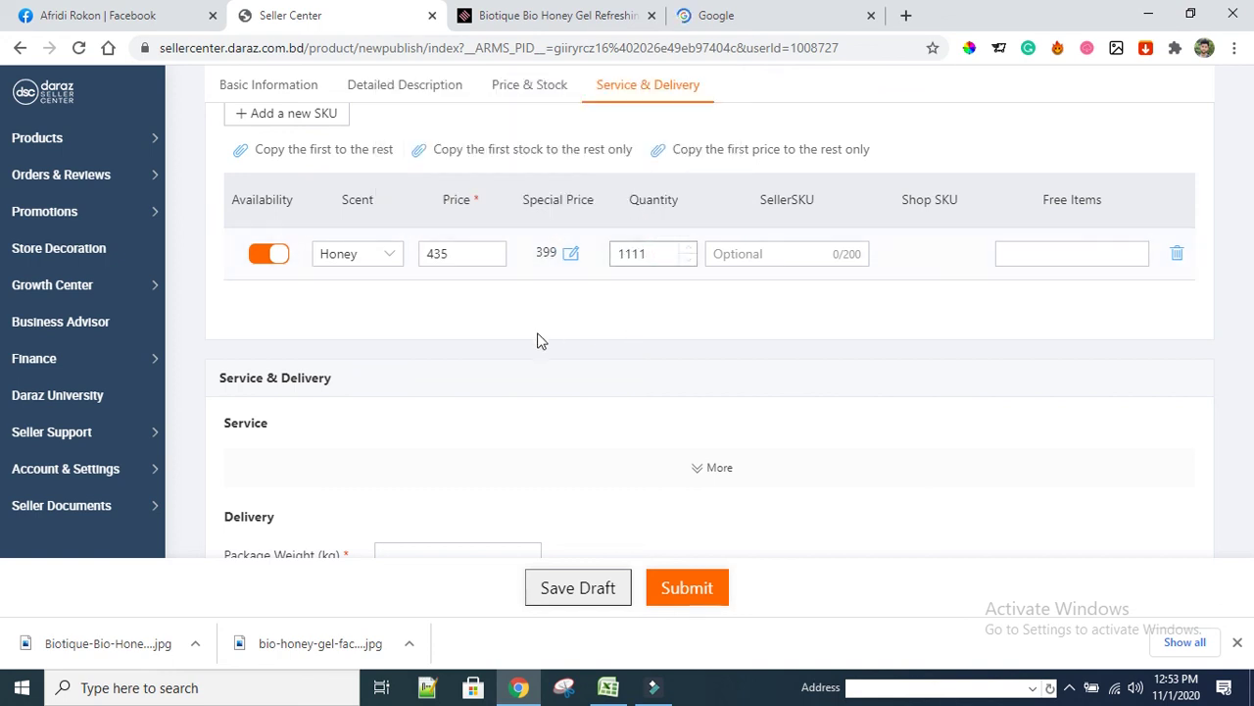
scroll(540, 342, down, 2)
Give the package a 0.3 kg weight and 12 × 12 × 12 cm dimensions
click(415, 371)
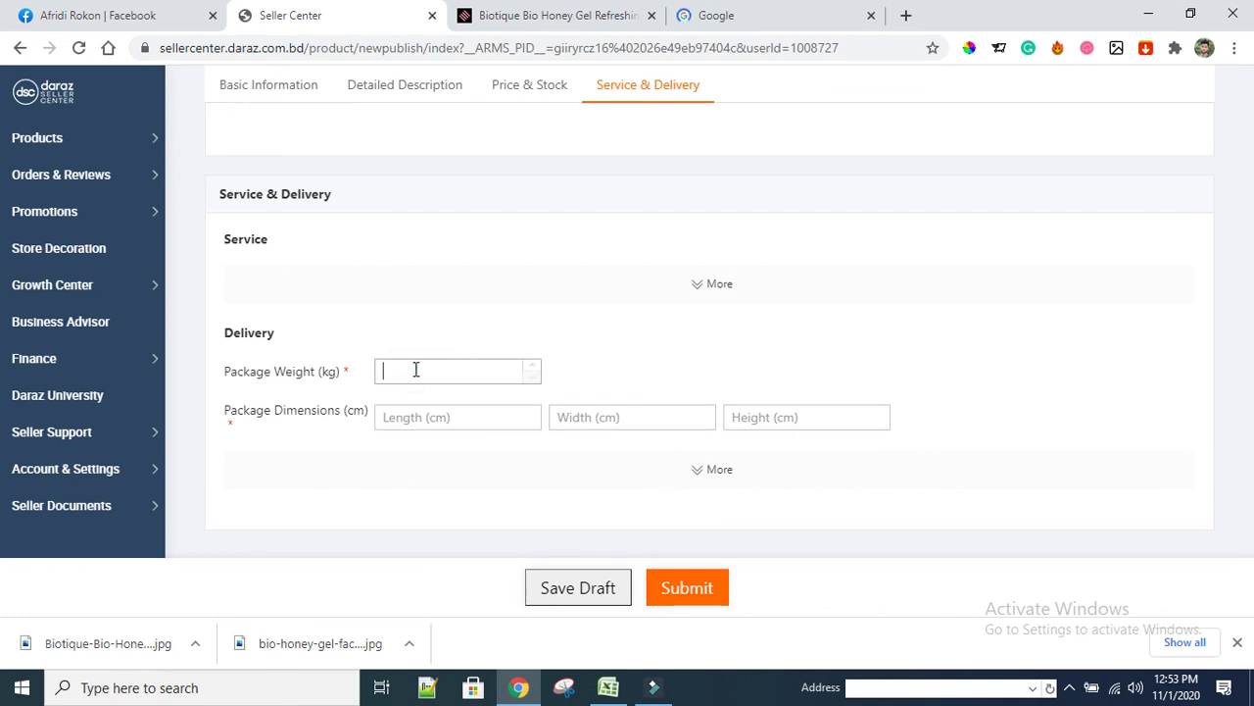
text(0.3)
click(432, 421)
text(12)
click(588, 416)
text(12)
click(795, 418)
text(12)
Submit the Biotique Bio Honey Gel face wash listing for publishing
scroll(644, 509, down, 1)
click(689, 584)
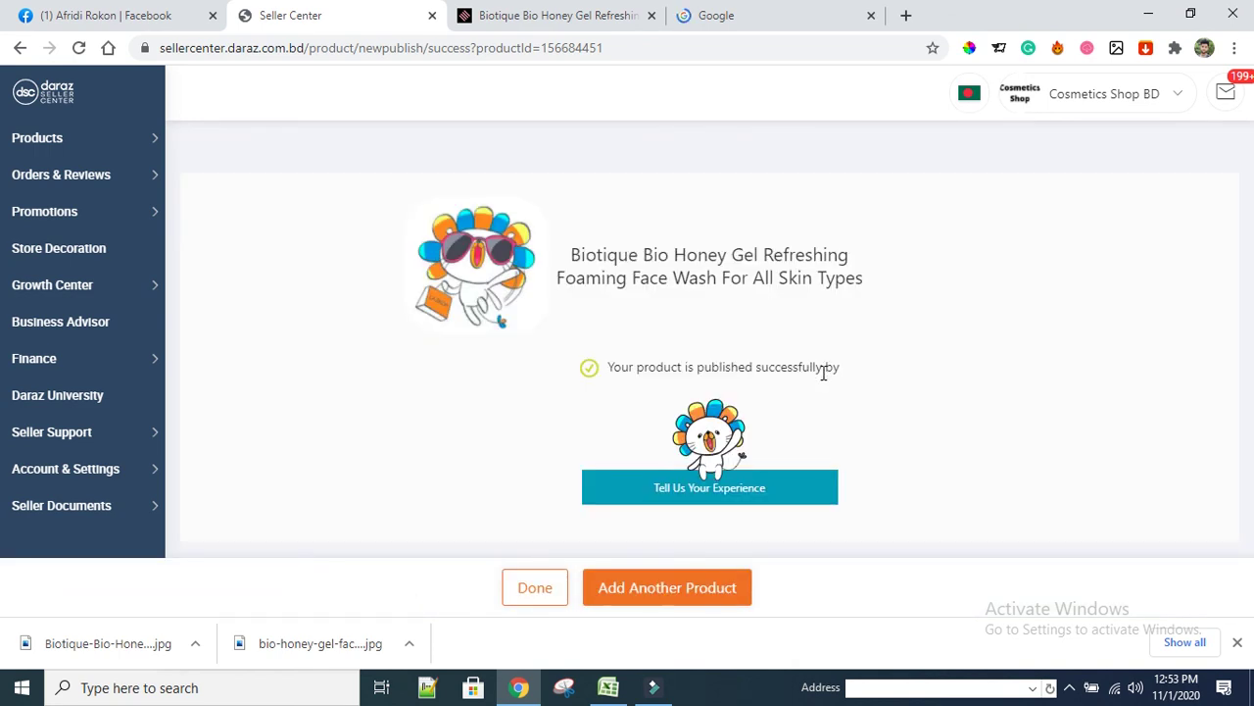
click(1069, 687)
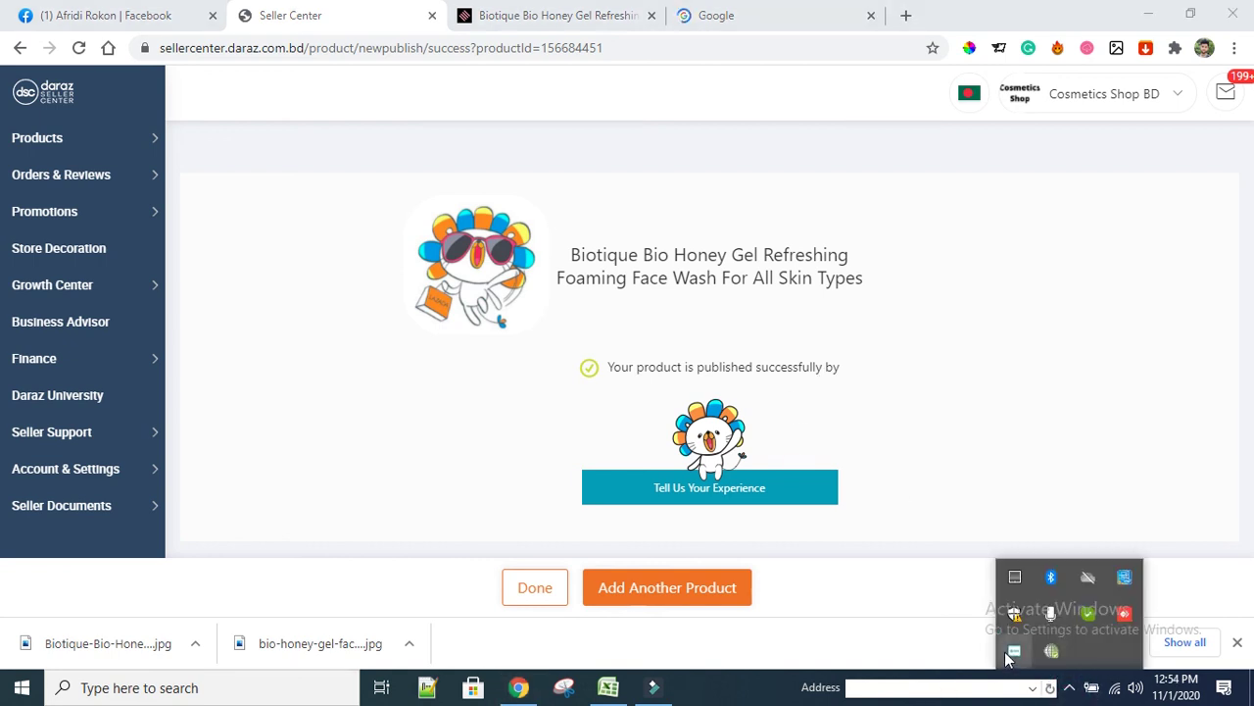
right_click(1009, 657)
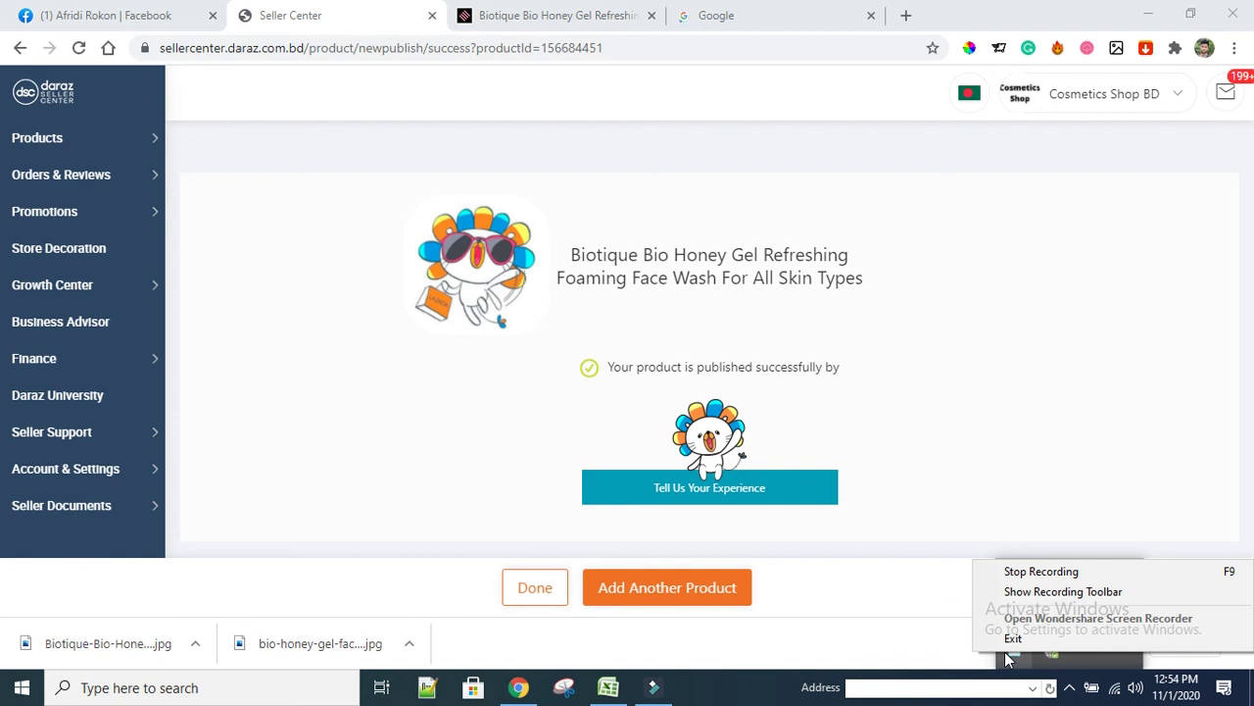